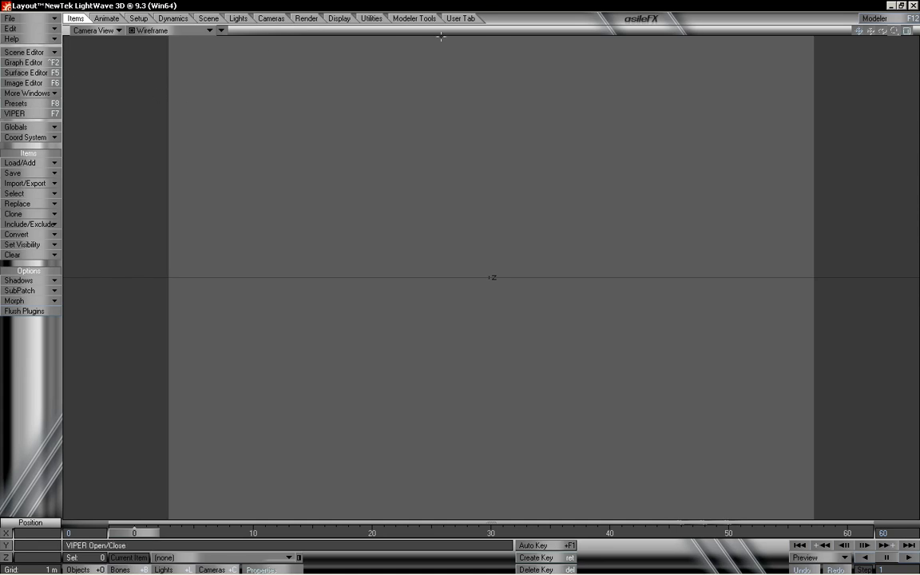
# - Add the VuexStream plug-in command to the main window's top menu group, directly above Scene Editor
pyautogui.click(37, 30)
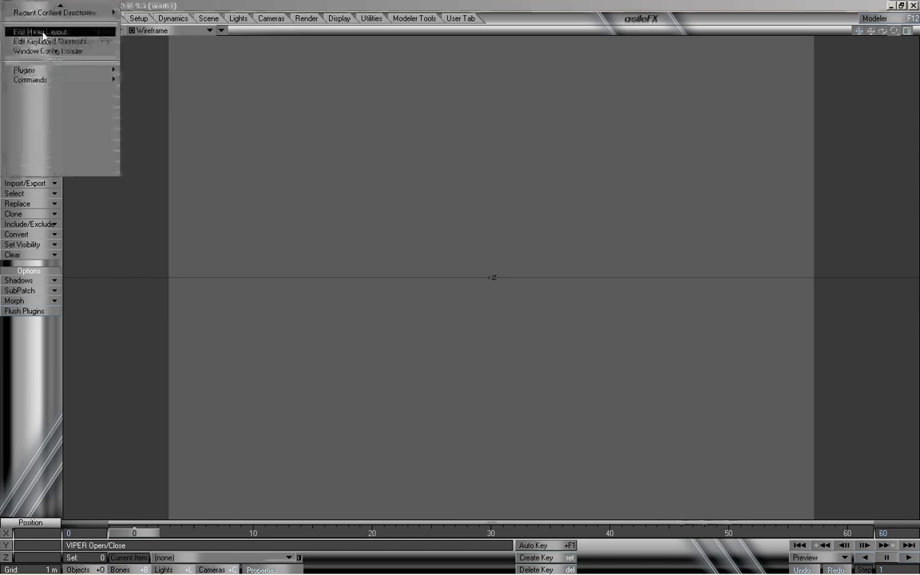
pyautogui.click(38, 33)
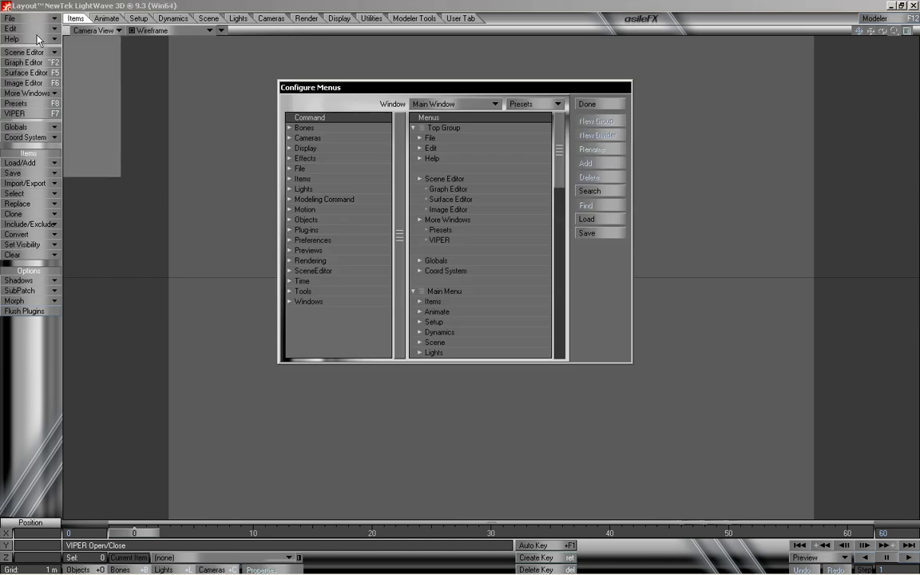
pyautogui.click(545, 105)
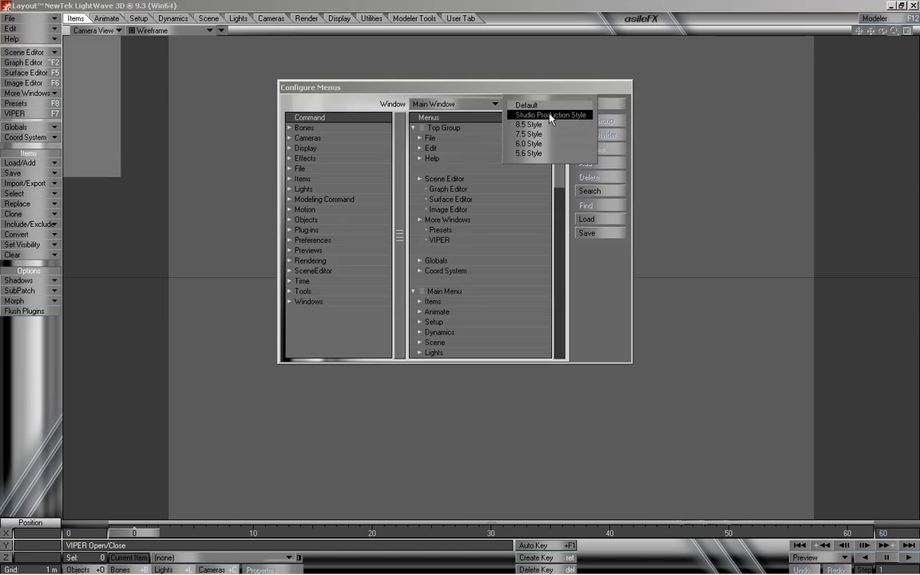
pyautogui.click(505, 90)
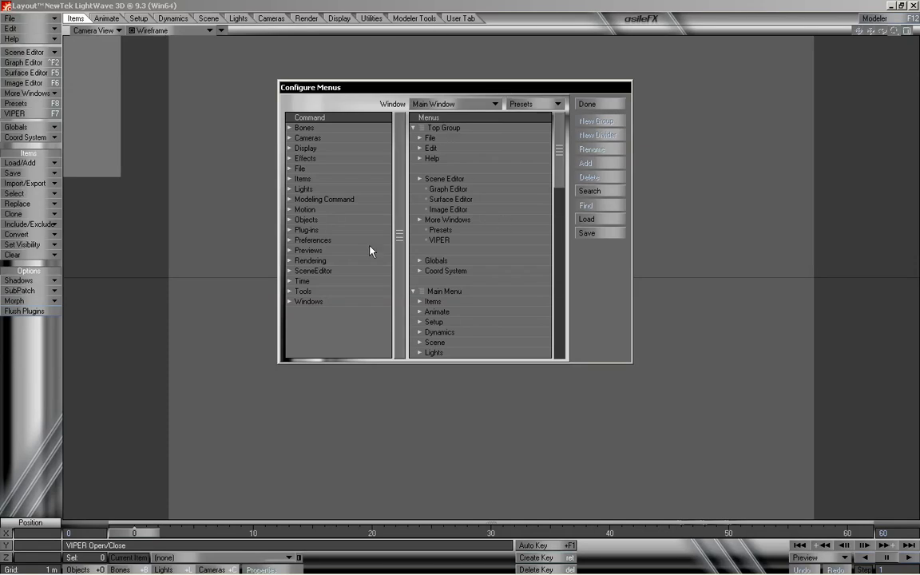
pyautogui.click(291, 231)
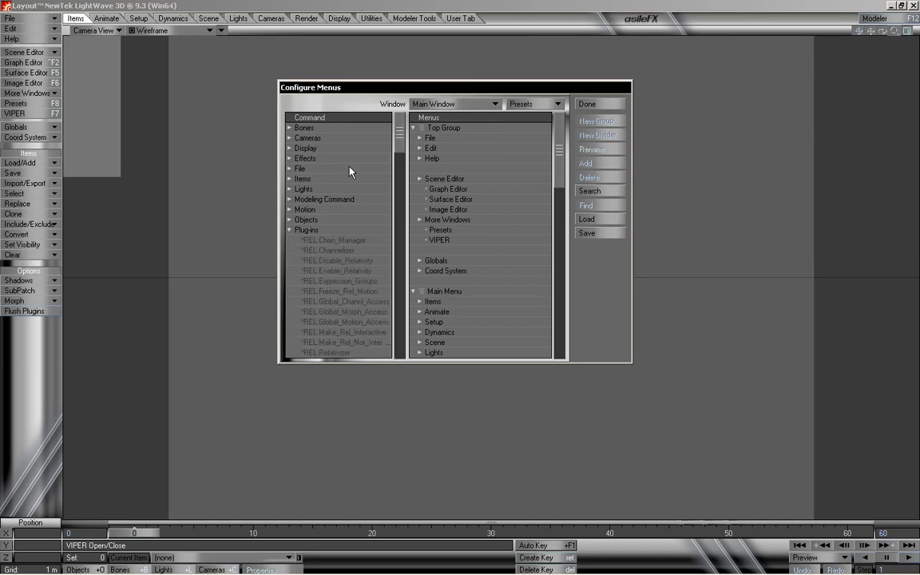
pyautogui.moveTo(400, 134); pyautogui.dragTo(405, 338)
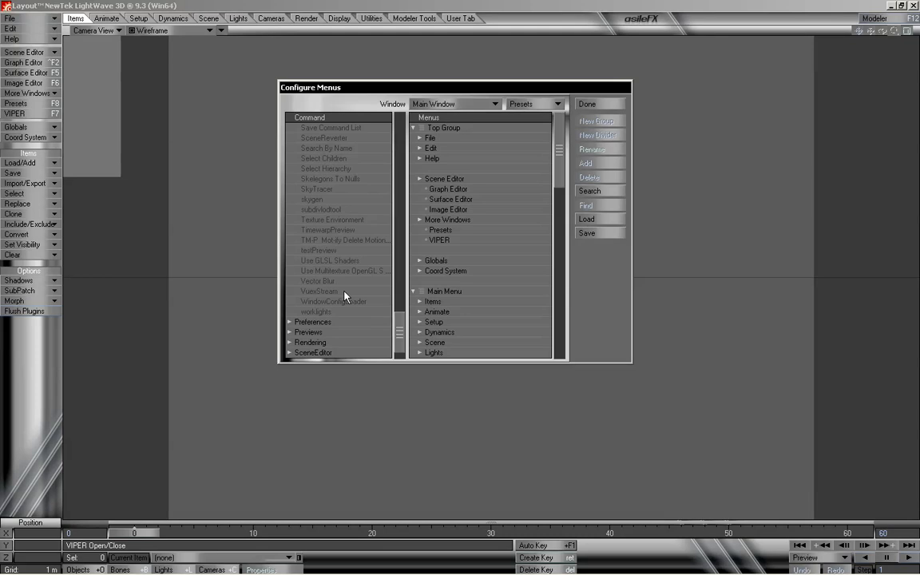
pyautogui.moveTo(329, 296); pyautogui.dragTo(447, 180)
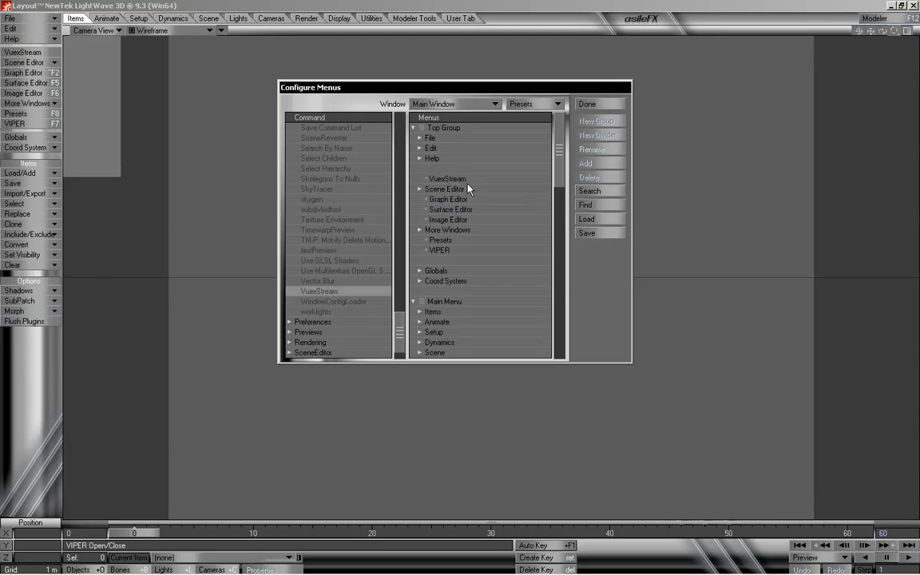
pyautogui.click(599, 108)
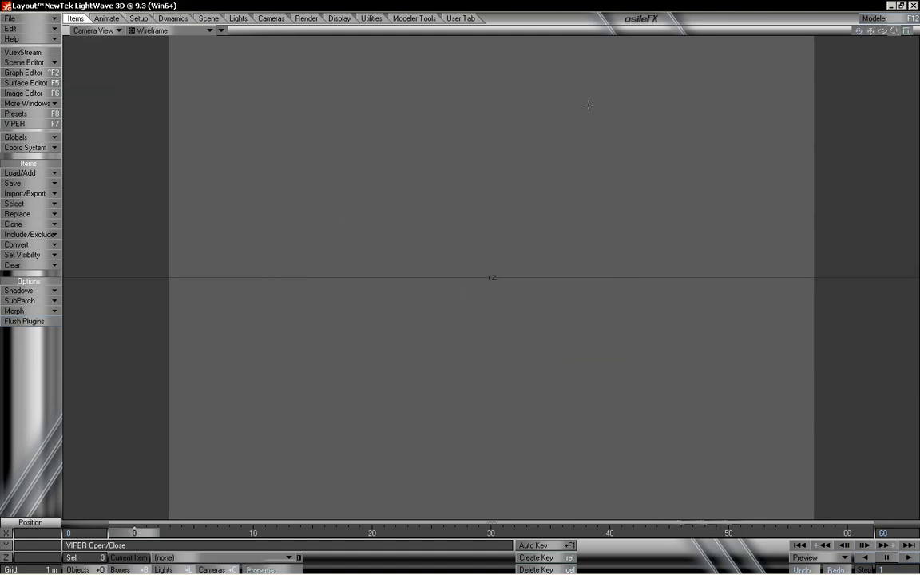
pyautogui.click(109, 17)
pyautogui.click(138, 19)
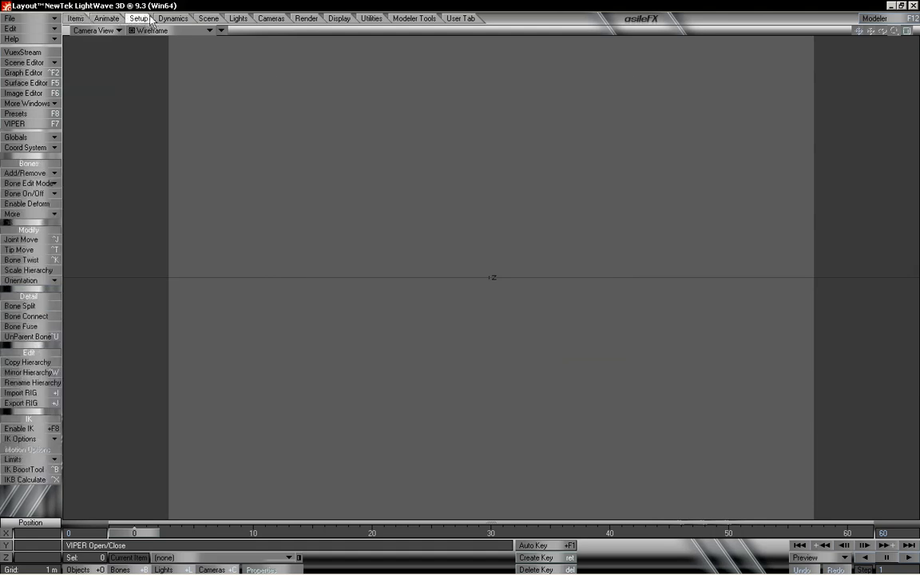
pyautogui.click(163, 20)
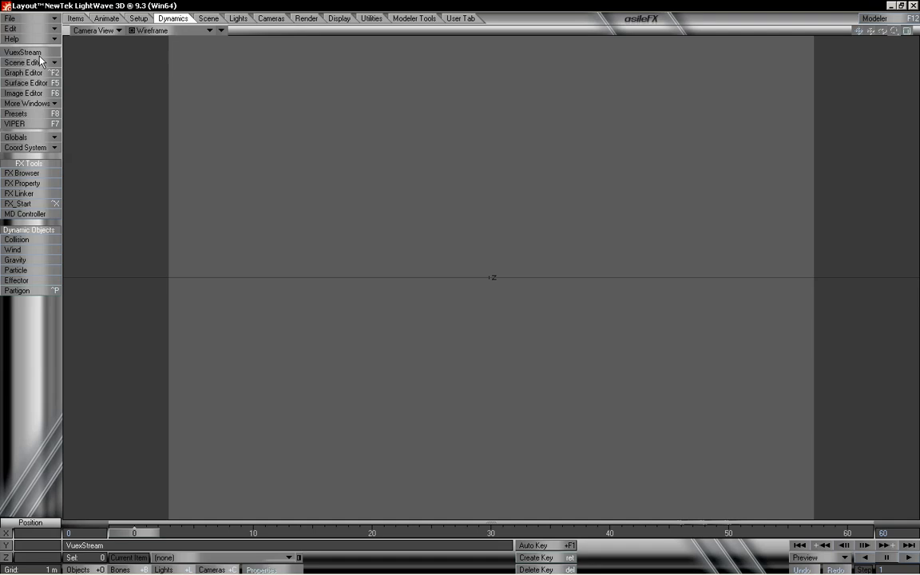
pyautogui.click(76, 20)
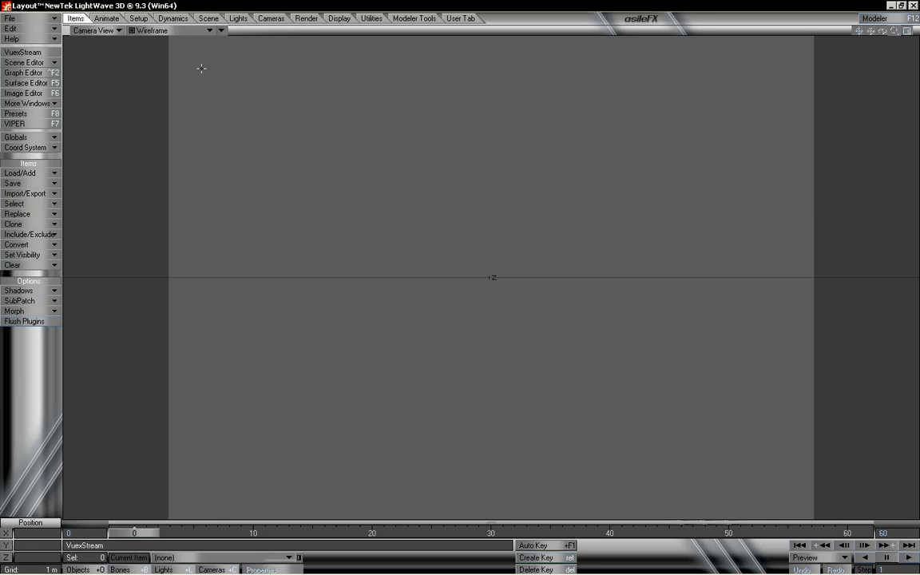
# - Open the VuexStream controls and review the Vue 6 xStream settings without changing any of them
pyautogui.click(24, 53)
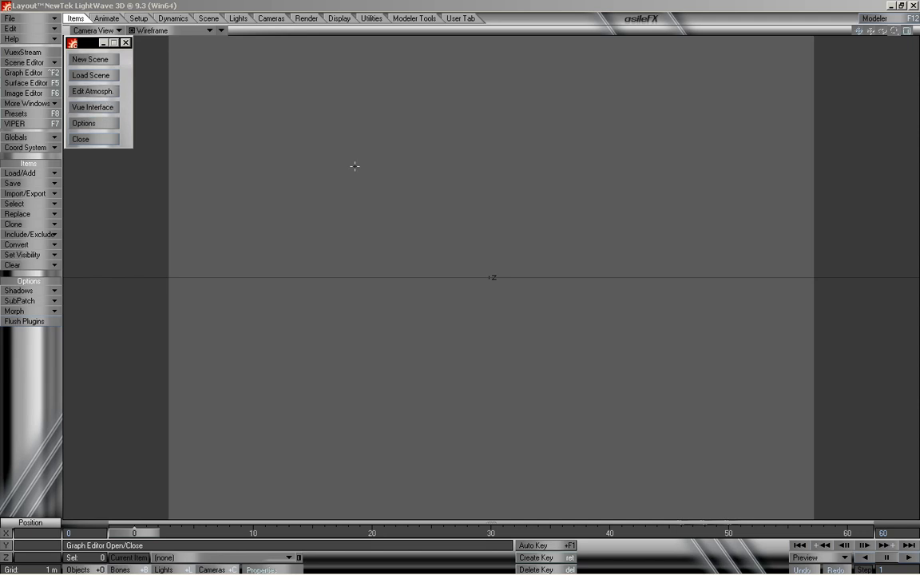
pyautogui.click(83, 124)
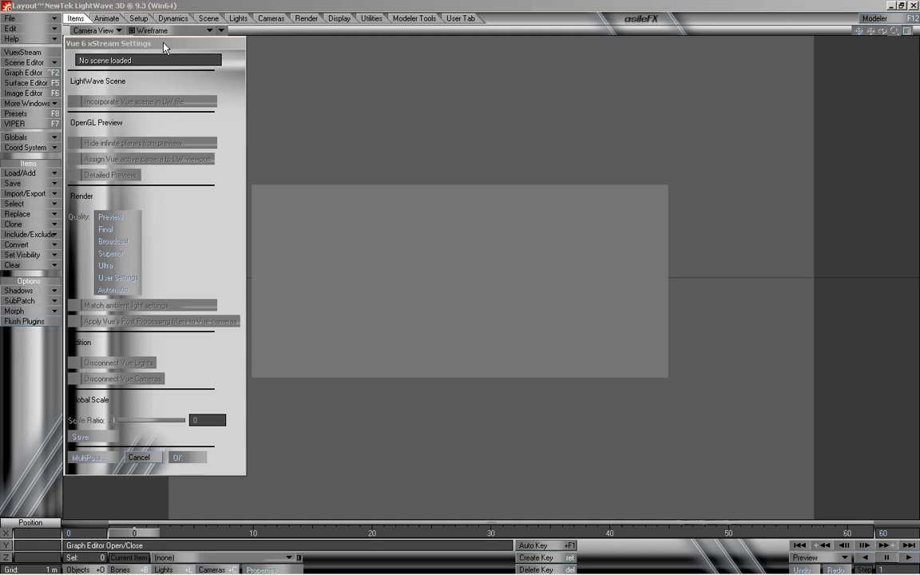
pyautogui.moveTo(164, 47); pyautogui.dragTo(235, 49)
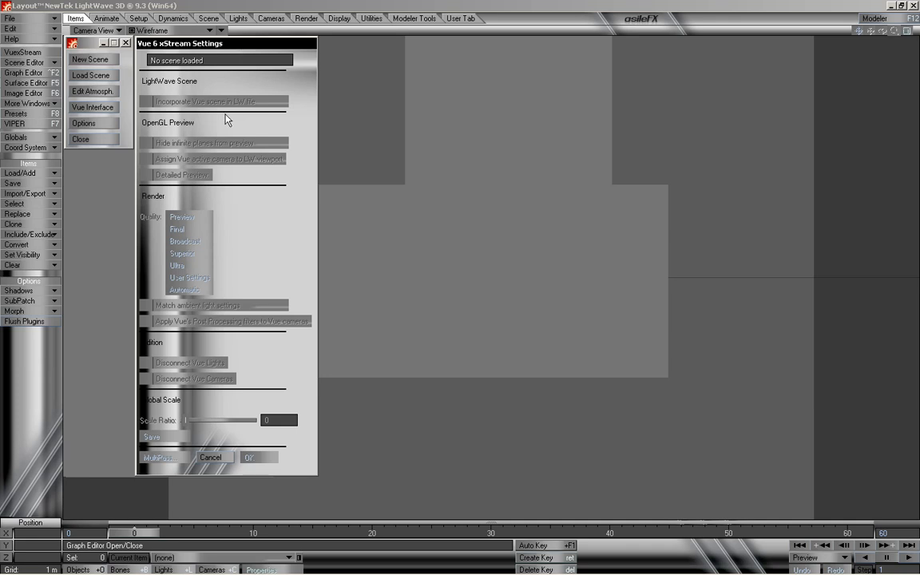
pyautogui.click(221, 457)
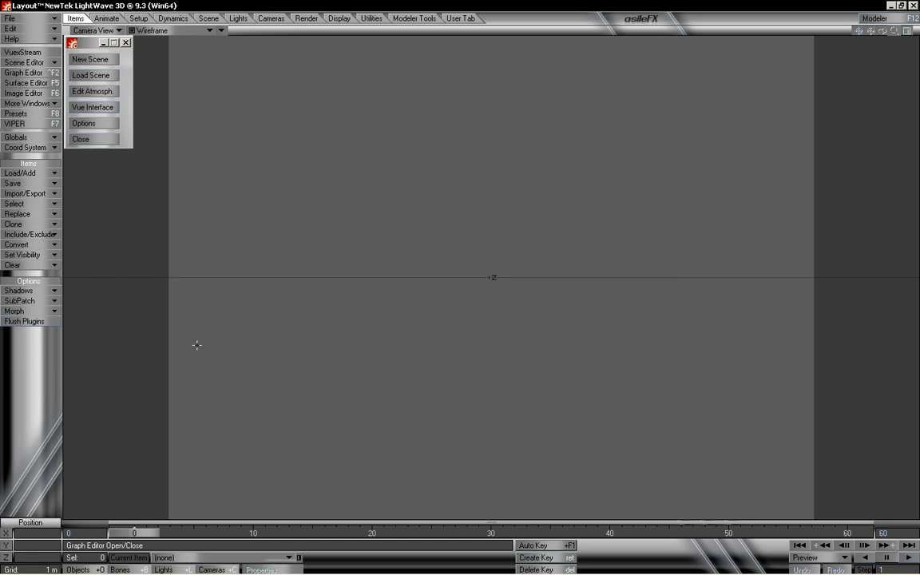
# - Create a new Vue scene with the Default atmosphere from Spectral Sunshine, discarding LightWave's default light and camera
pyautogui.click(107, 62)
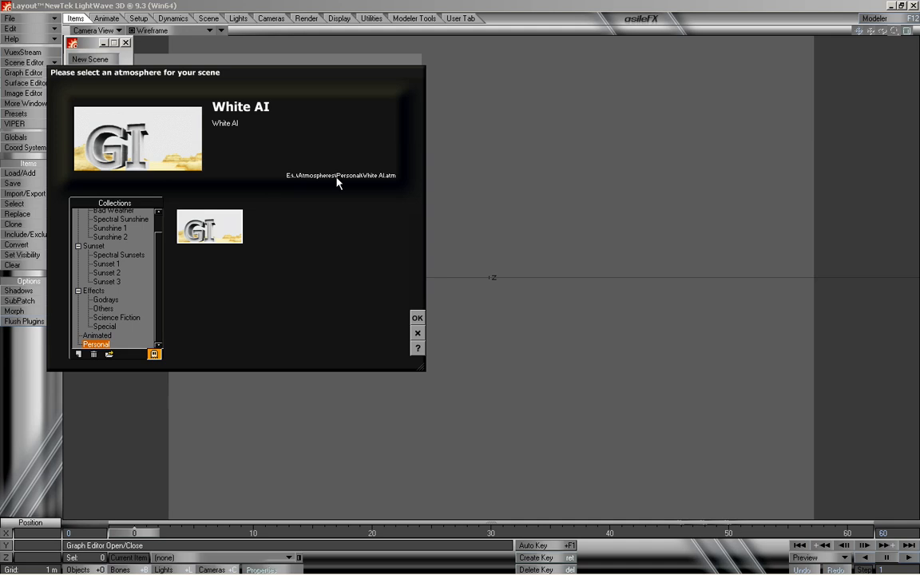
pyautogui.scroll(1, 120, 239)
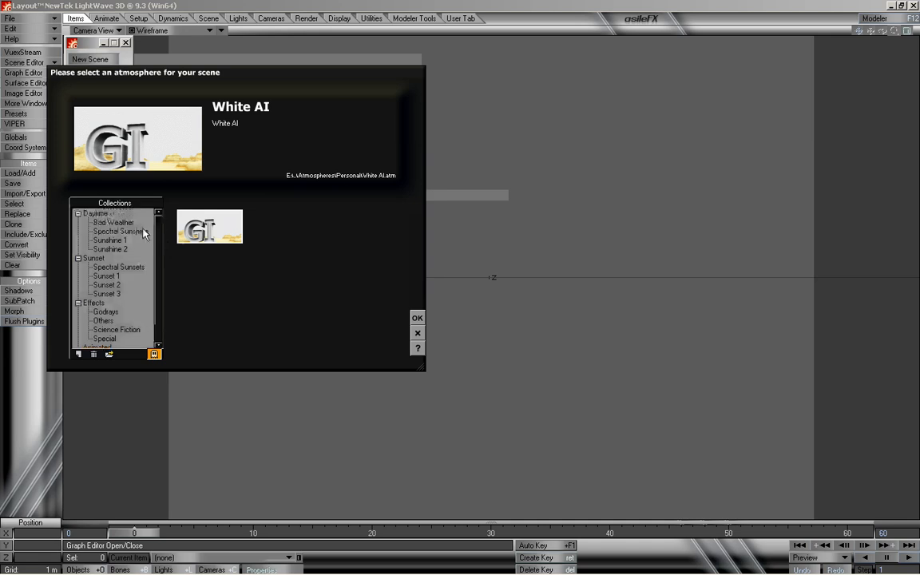
pyautogui.click(107, 231)
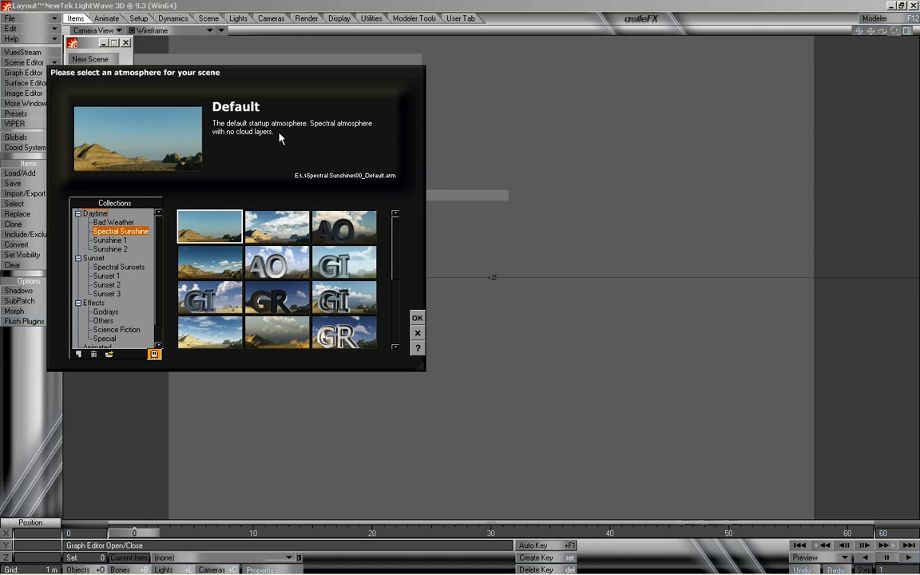
pyautogui.click(418, 319)
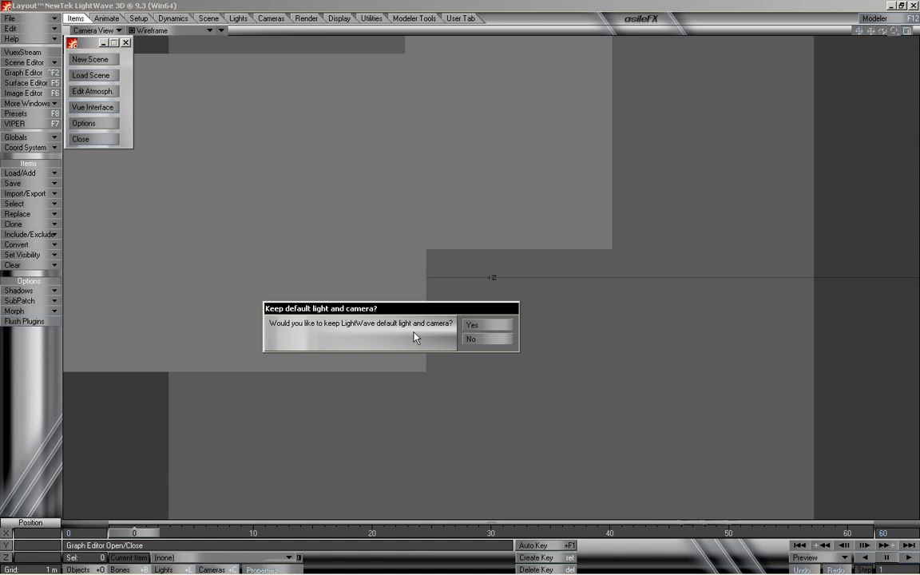
pyautogui.click(487, 338)
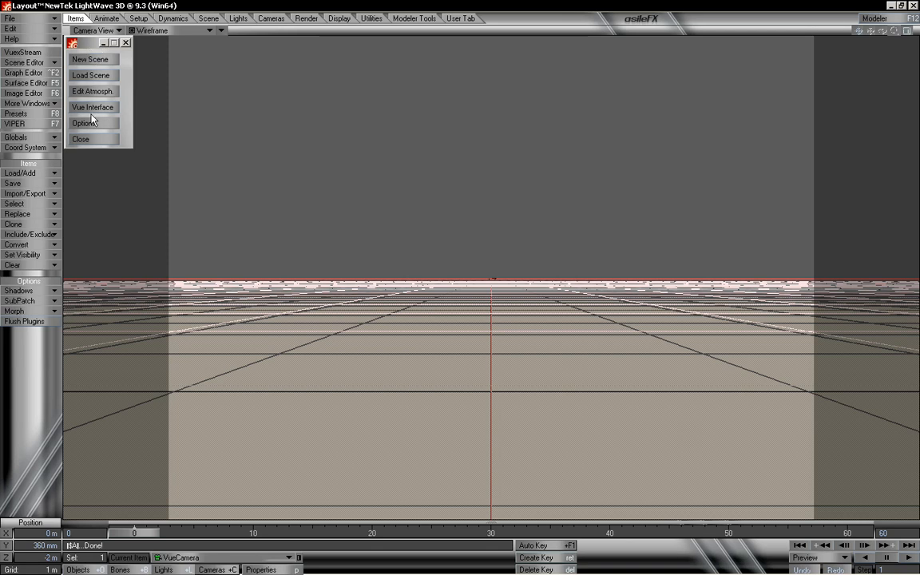
# - Open the Vue interface and restore the four-view layout with viewports of roughly equal size
pyautogui.click(101, 109)
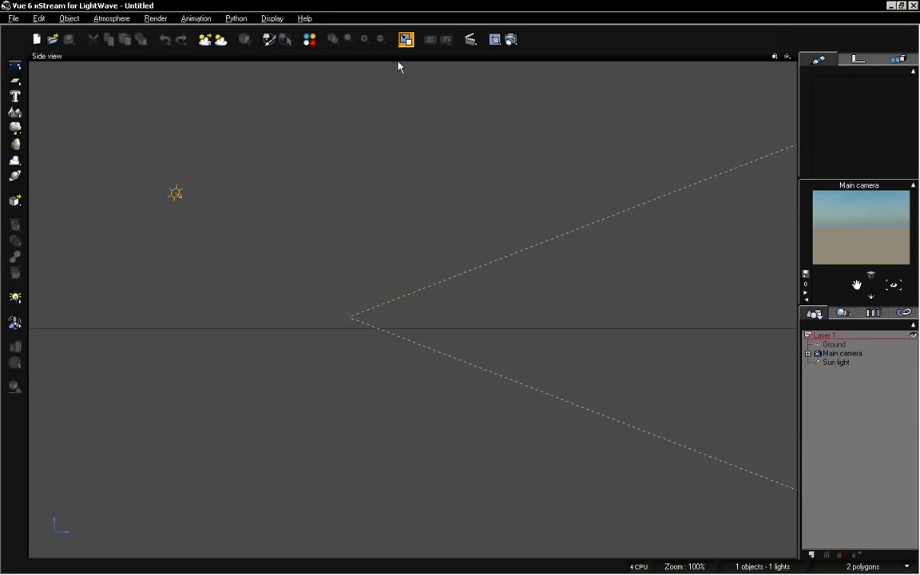
pyautogui.click(361, 58)
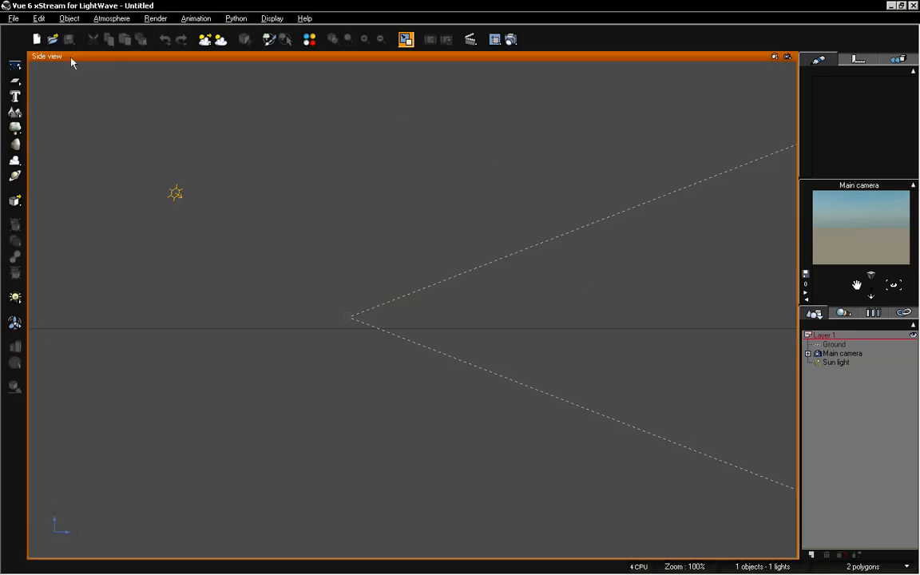
pyautogui.doubleClick(144, 60)
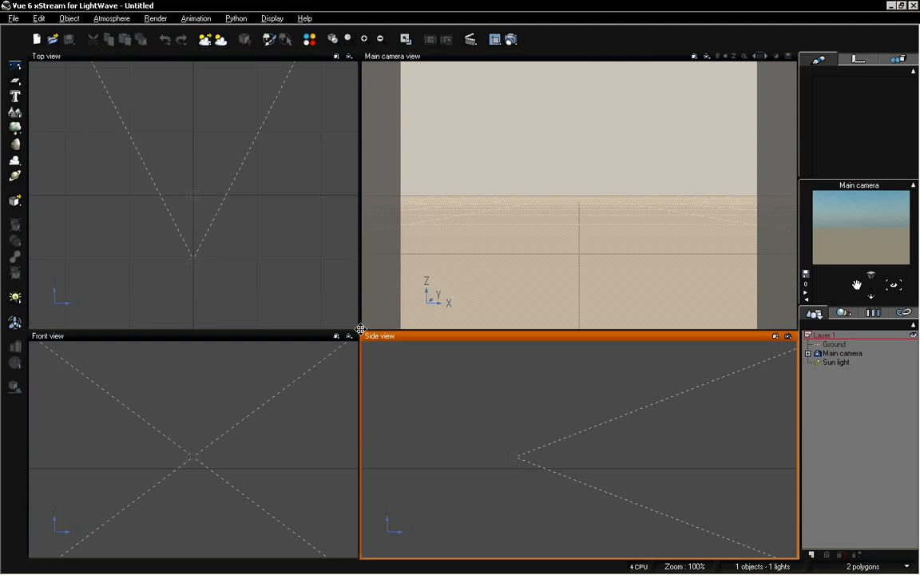
pyautogui.moveTo(363, 327); pyautogui.dragTo(413, 318)
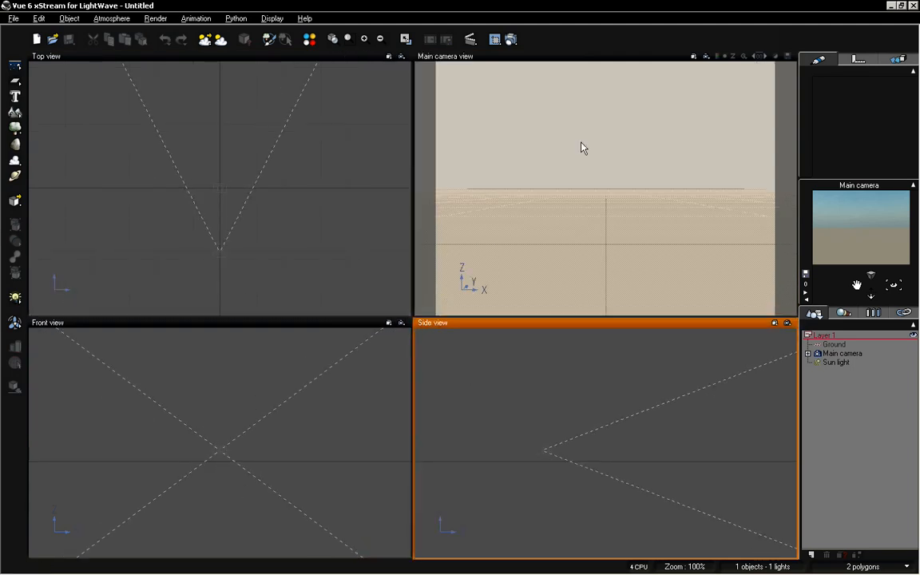
# - Add a Rural Maple Tree to the Vue scene and reposition the main camera to frame the tree
pyautogui.press('alt')
pyautogui.click(524, 153)
pyautogui.moveTo(527, 161); pyautogui.dragTo(547, 189, button='right')
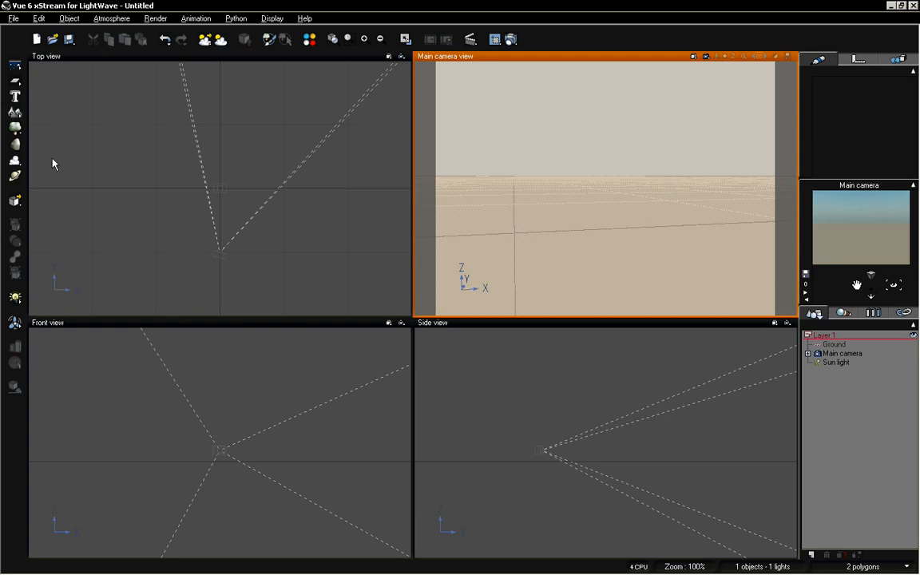
pyautogui.click(16, 130)
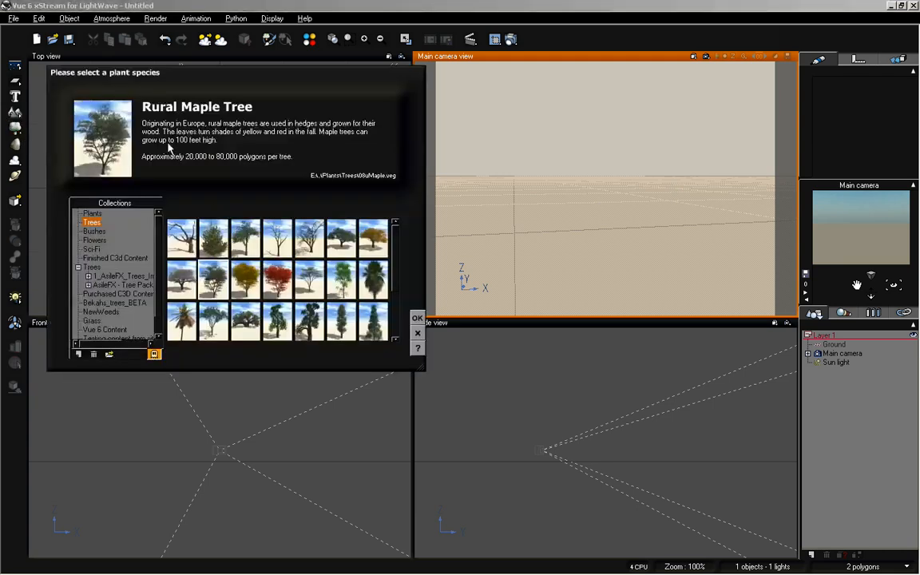
pyautogui.click(416, 317)
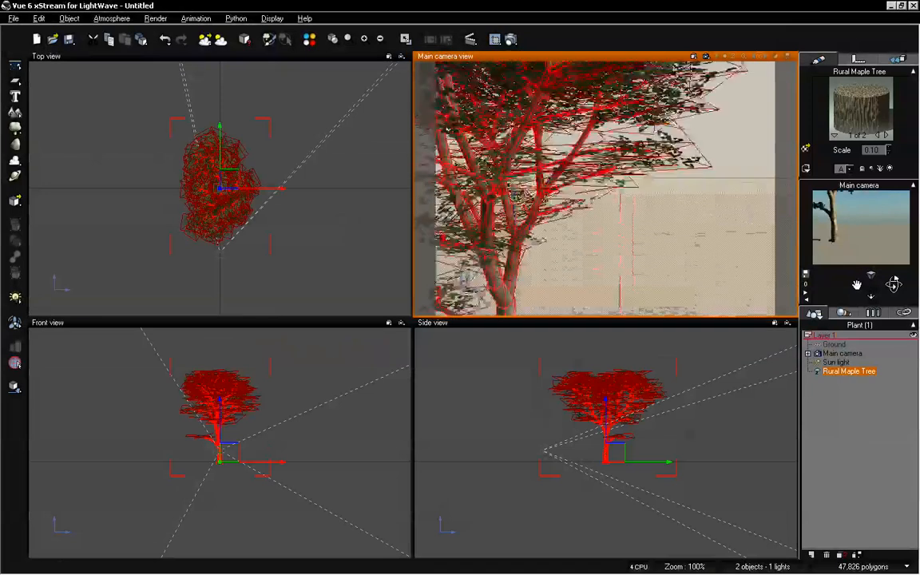
pyautogui.moveTo(872, 293); pyautogui.dragTo(853, 285)
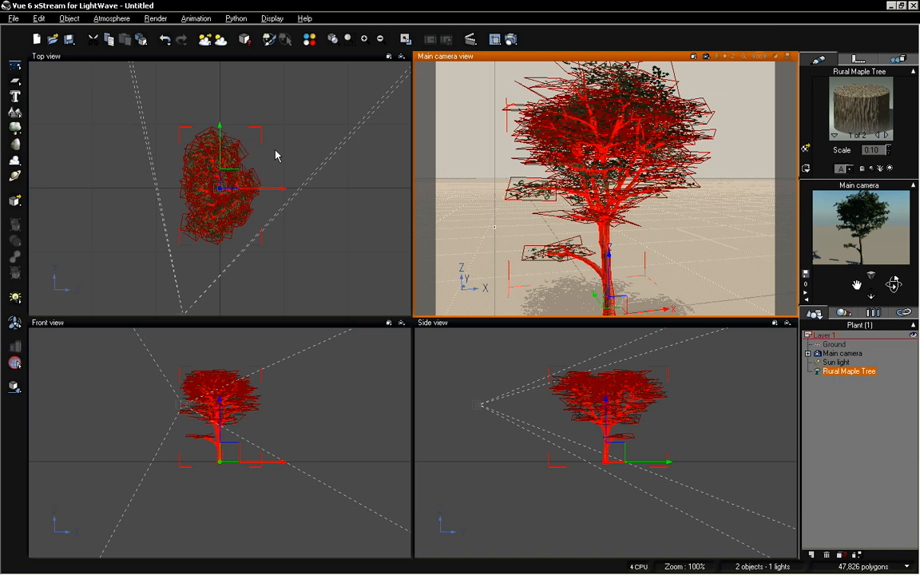
# - Close the Vue interface to return to LightWave Layout and check the open programs for a Vue window
pyautogui.click(13, 18)
pyautogui.click(44, 230)
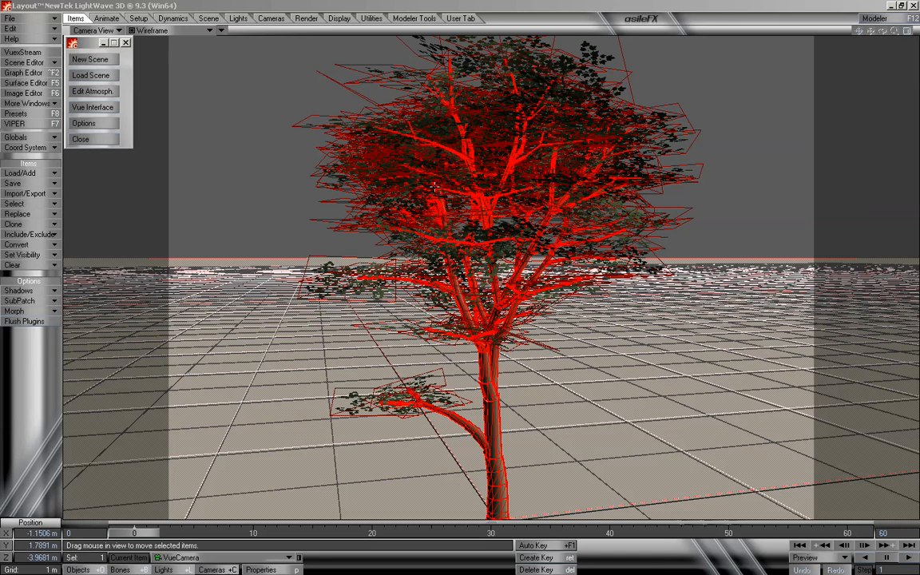
pyautogui.hotkey('alt', 'Tab')
pyautogui.hotkey('alt', 'Tab')
pyautogui.hotkey('alt', 'Tab')
pyautogui.hotkey('alt', 'Tab')
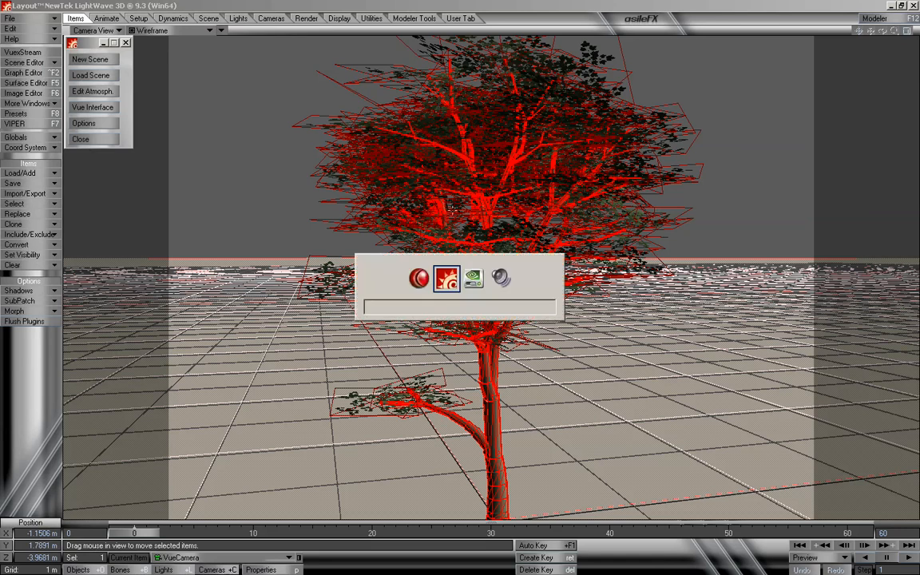
pyautogui.hotkey('alt', 'Tab')
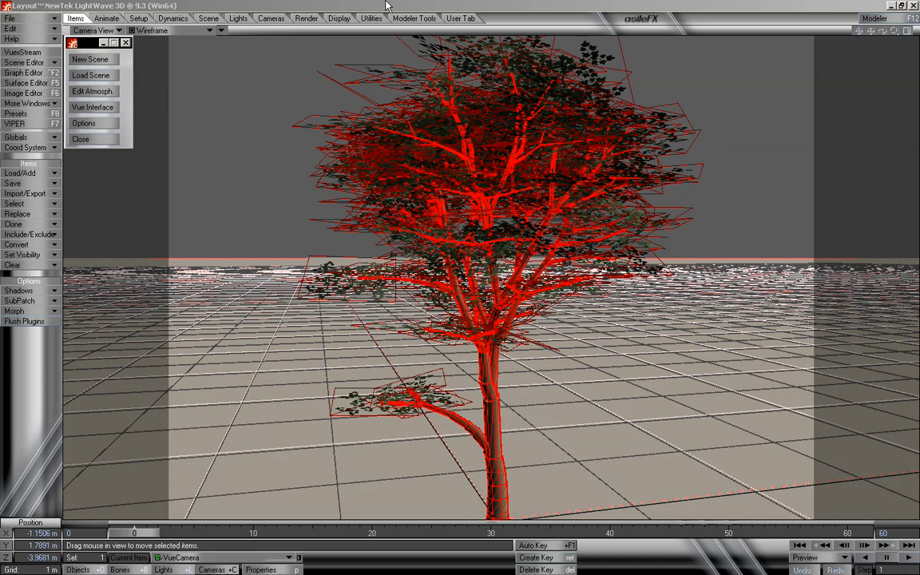
# - Reopen the Vue interface and switch back and forth between Vue and LightWave, ending in LightWave Layout
pyautogui.click(106, 106)
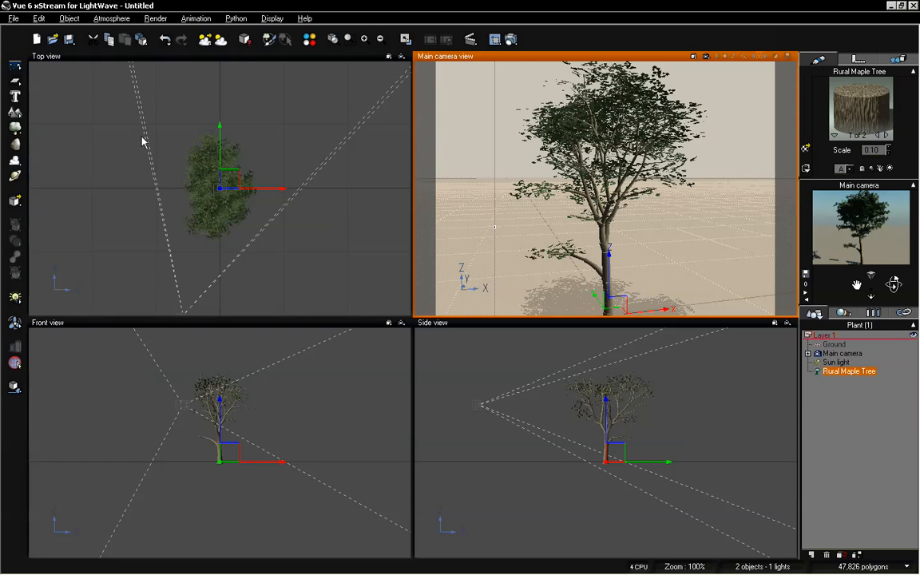
pyautogui.hotkey('alt', 'Tab')
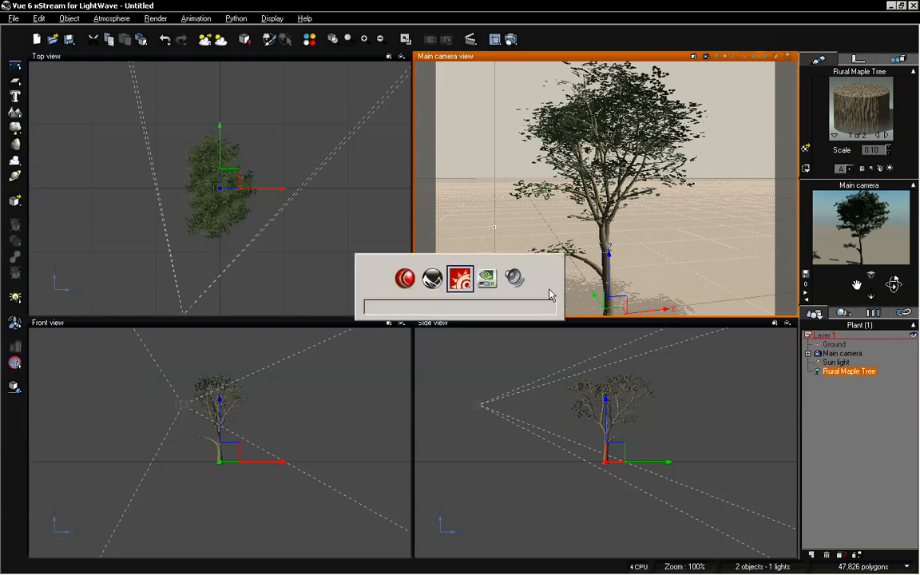
pyautogui.hotkey('alt', 'Tab')
pyautogui.hotkey('alt', 'Tab')
pyautogui.hotkey('alt', 'Tab')
pyautogui.hotkey('alt', 'Tab')
pyautogui.hotkey('alt', 'Tab')
pyautogui.hotkey('alt', 'Tab')
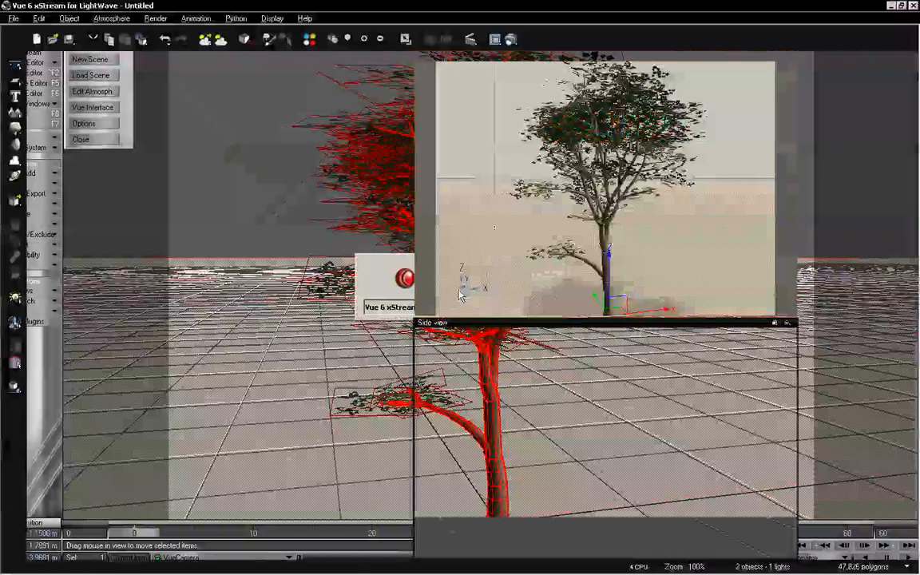
pyautogui.hotkey('alt', 'Tab')
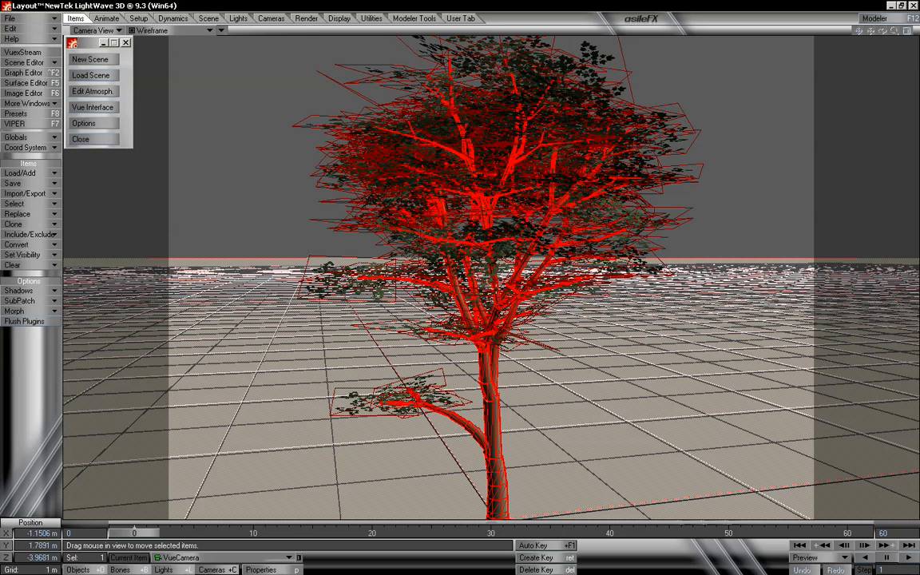
# - Glance at the tree in Vue, return to LightWave Layout and move VueCamera back and lower to reveal the trunk's base
pyautogui.hotkey('alt', 'Tab')
pyautogui.hotkey('alt', 'Tab')
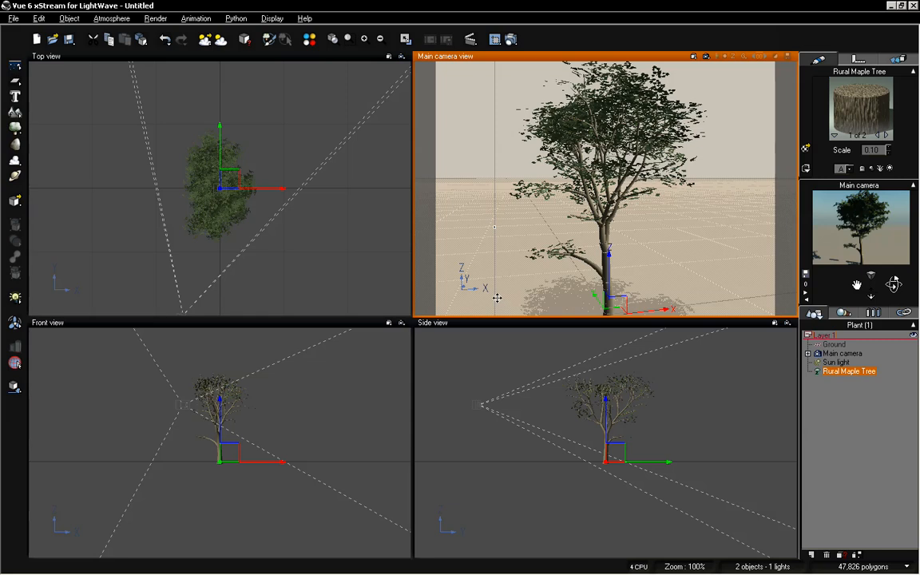
pyautogui.hotkey('alt', 'Tab')
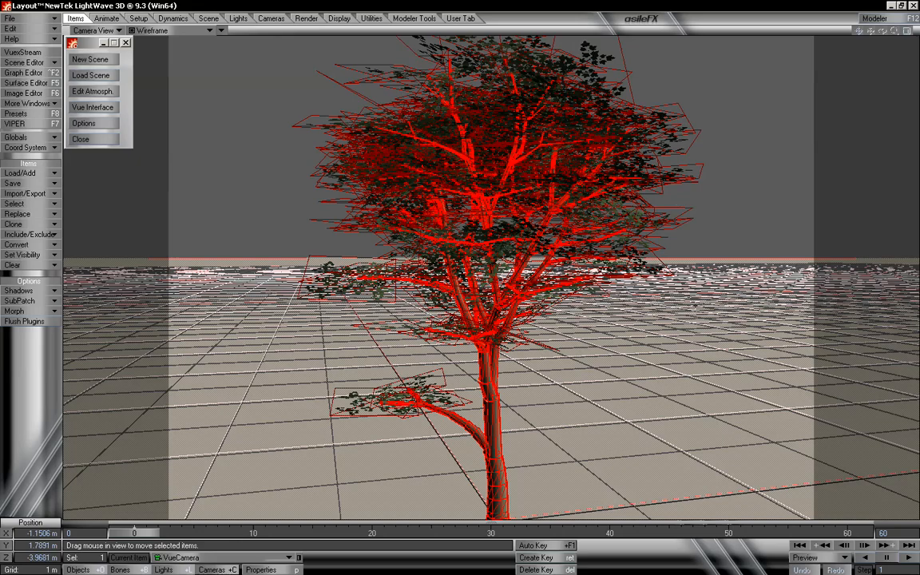
pyautogui.moveTo(522, 250); pyautogui.dragTo(517, 273)
pyautogui.moveTo(523, 302); pyautogui.dragTo(531, 336, button='right')
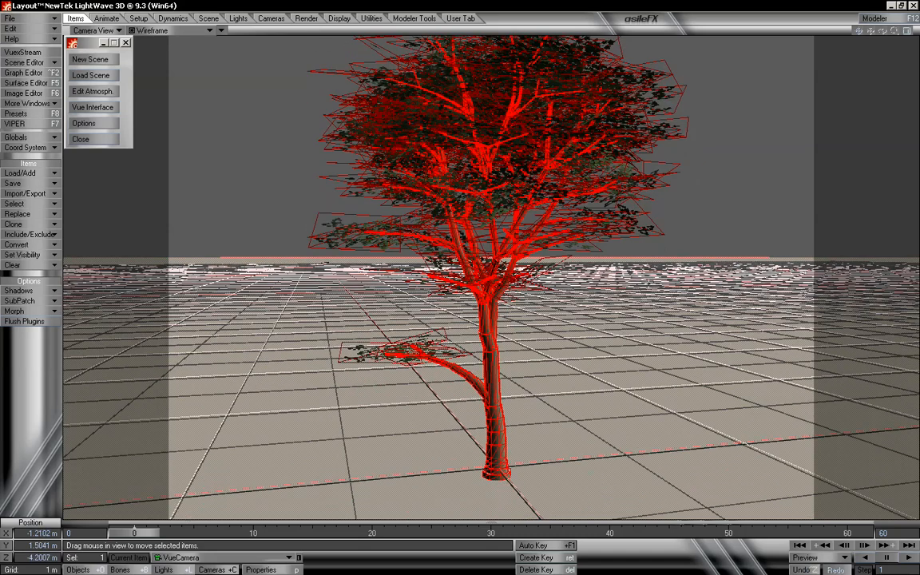
# - Select the VueScene object, reselect VueCamera, and move and rotate the camera to look down on the tree from above
pyautogui.click(78, 569)
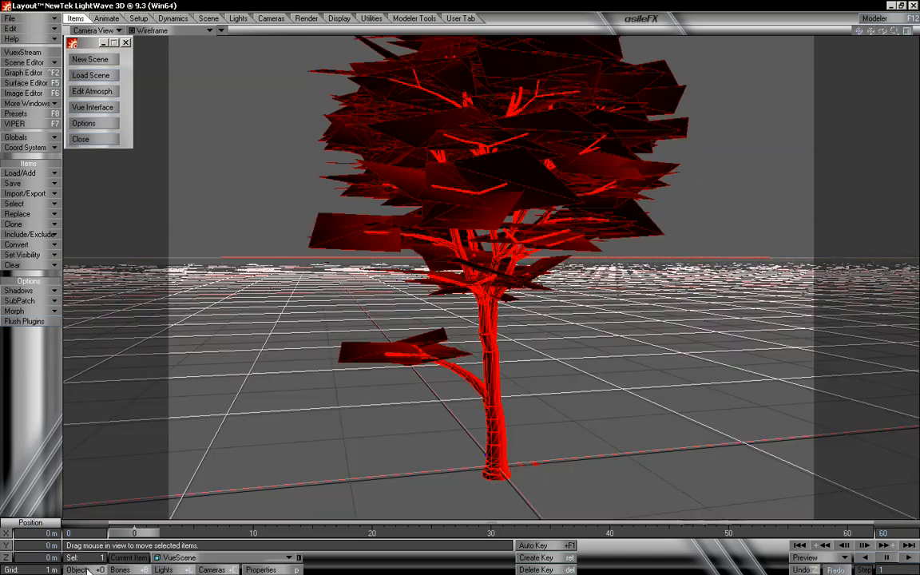
pyautogui.click(214, 558)
pyautogui.click(211, 569)
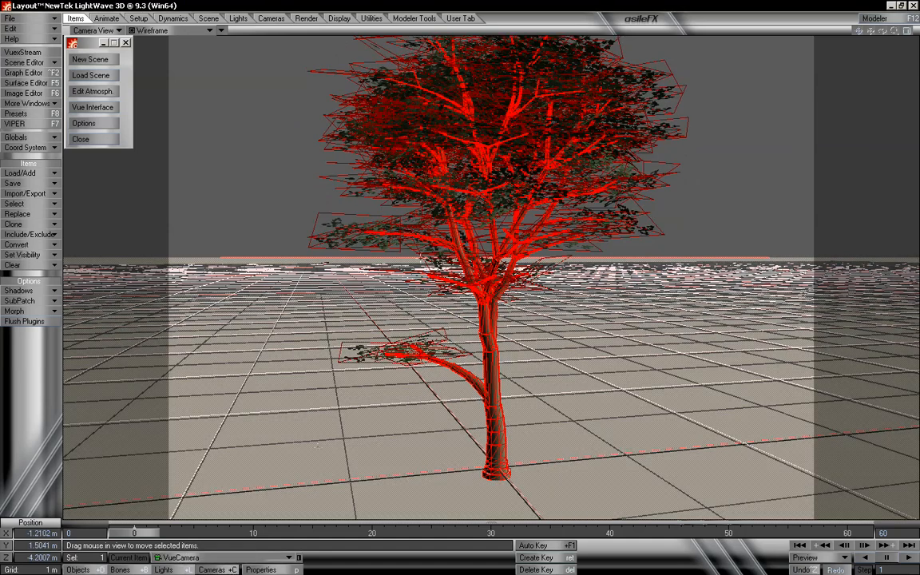
pyautogui.moveTo(315, 447); pyautogui.dragTo(524, 198)
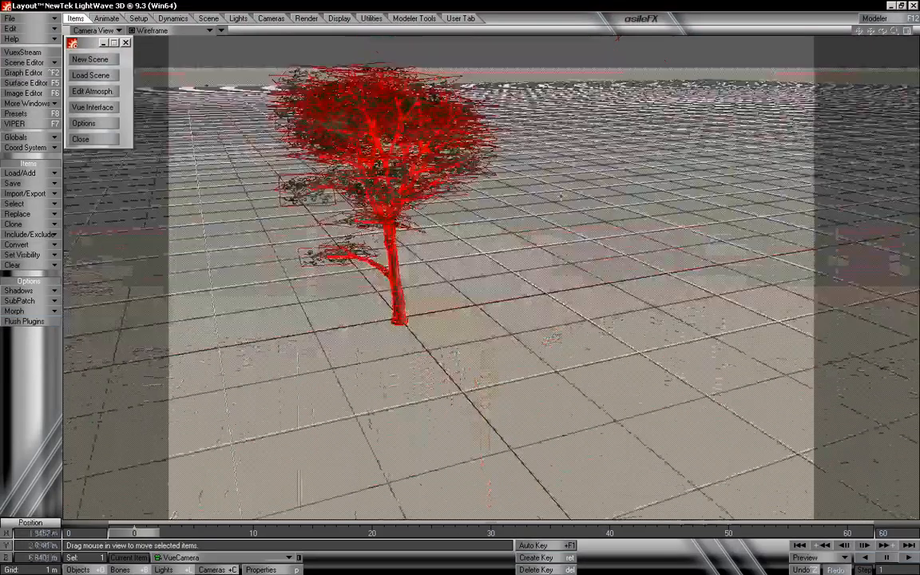
pyautogui.moveTo(513, 173); pyautogui.dragTo(471, 144)
pyautogui.moveTo(471, 144); pyautogui.dragTo(471, 96, button='right')
pyautogui.moveTo(479, 288); pyautogui.dragTo(447, 215)
pyautogui.moveTo(447, 215); pyautogui.dragTo(447, 239, button='right')
# - Switch to Vue, enlarge the Main camera view to compare its framing with LightWave, and return to LightWave Layout
pyautogui.hotkey('alt', 'Tab')
pyautogui.hotkey('alt', 'Tab')
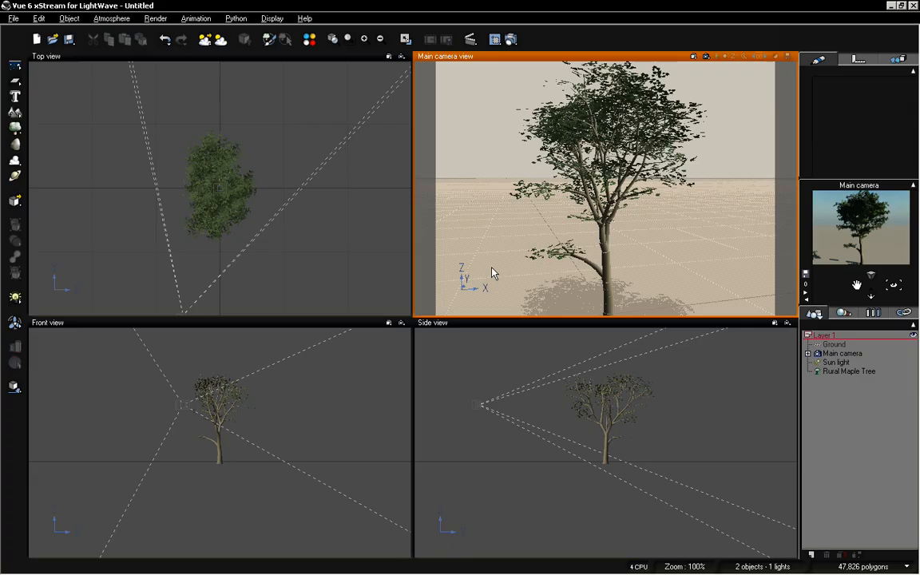
pyautogui.hotkey('alt', 'Tab')
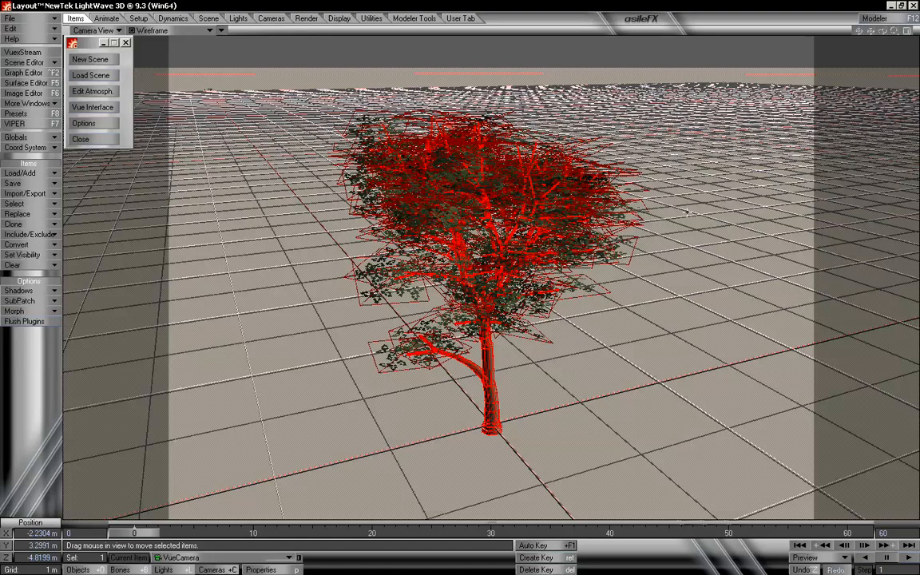
pyautogui.hotkey('alt', 'Tab')
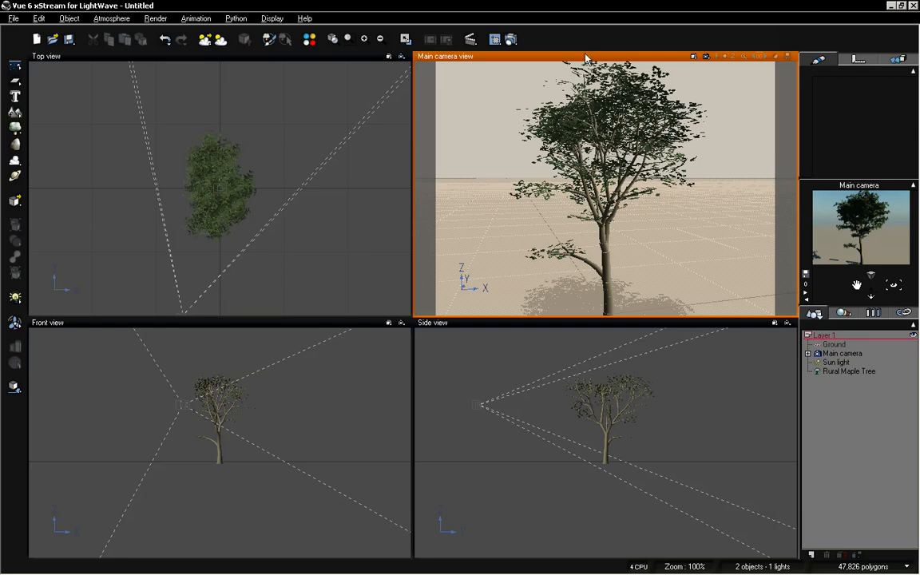
pyautogui.doubleClick(495, 57)
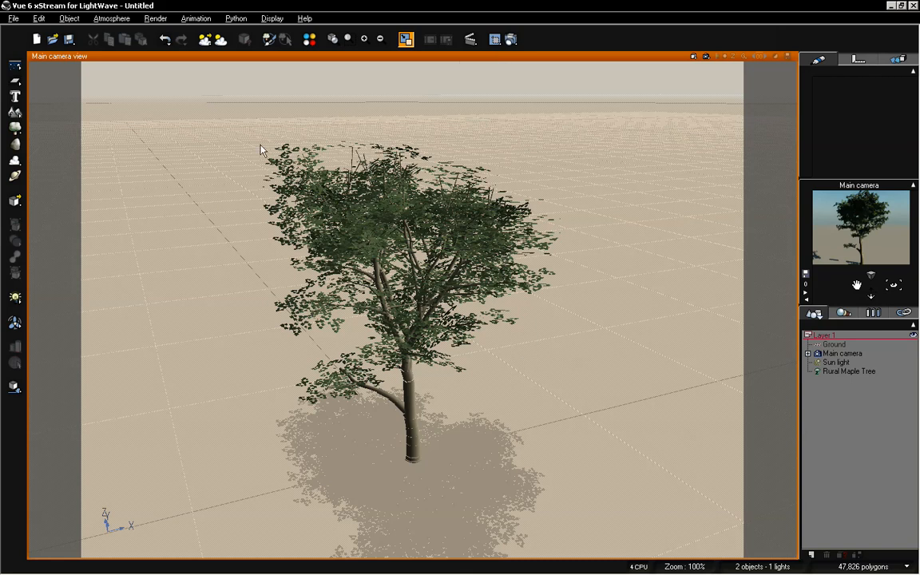
pyautogui.hotkey('alt', 'Tab')
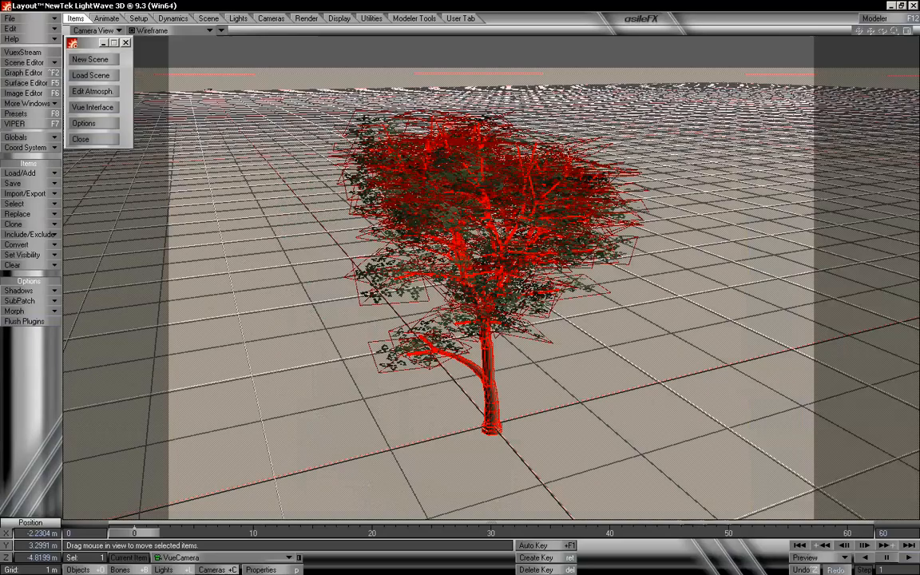
# - Move and rotate VueCamera in LightWave to a higher, more distant viewpoint, and adjust the camera's back/forth position in Vue
pyautogui.moveTo(491, 280); pyautogui.dragTo(519, 384)
pyautogui.press('y')
pyautogui.press('t')
pyautogui.moveTo(519, 383); pyautogui.dragTo(543, 214, button='right')
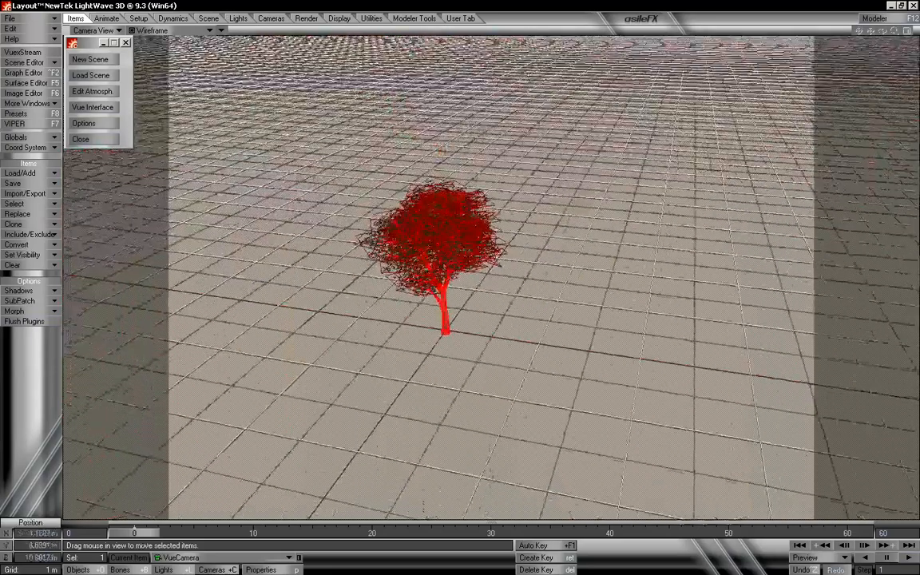
pyautogui.hotkey('alt', 'Tab')
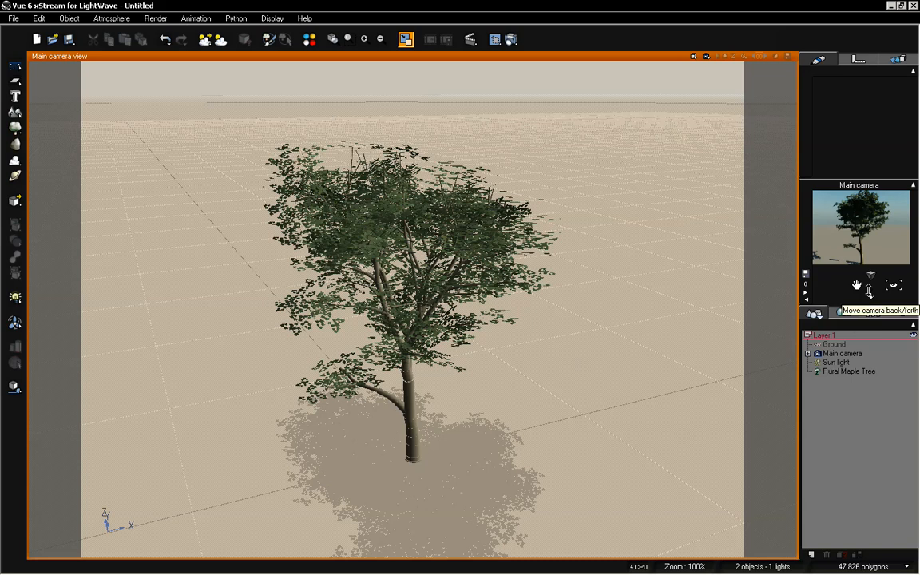
pyautogui.moveTo(870, 292); pyautogui.dragTo(870, 311)
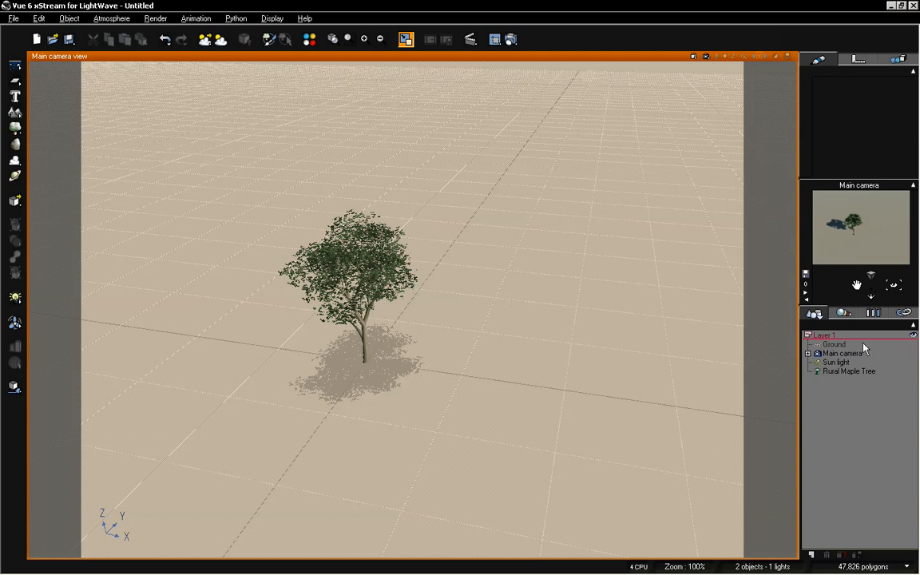
# - Bring VueCamera back to a low, closer view of the tree in LightWave, and refresh Vue's camera view by selecting and deselecting the tree
pyautogui.hotkey('alt', 'Tab')
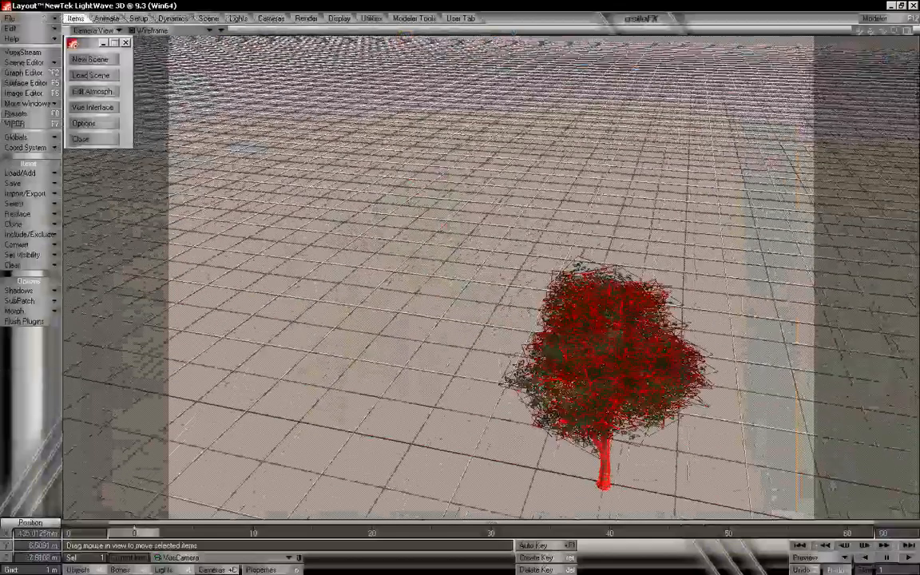
pyautogui.moveTo(871, 30); pyautogui.dragTo(852, 80)
pyautogui.moveTo(515, 344); pyautogui.dragTo(511, 319)
pyautogui.moveTo(511, 355); pyautogui.dragTo(515, 333, button='right')
pyautogui.hotkey('alt', 'Tab')
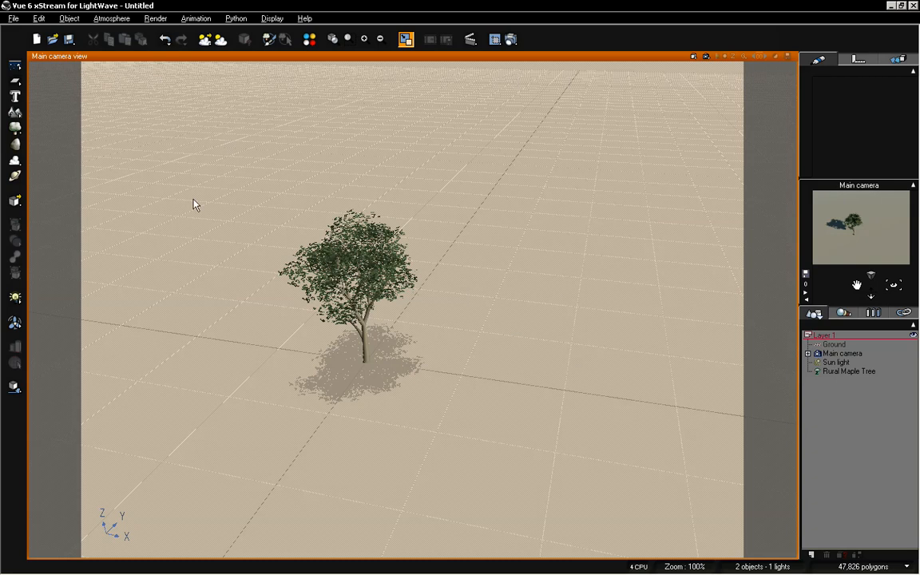
pyautogui.click(834, 371)
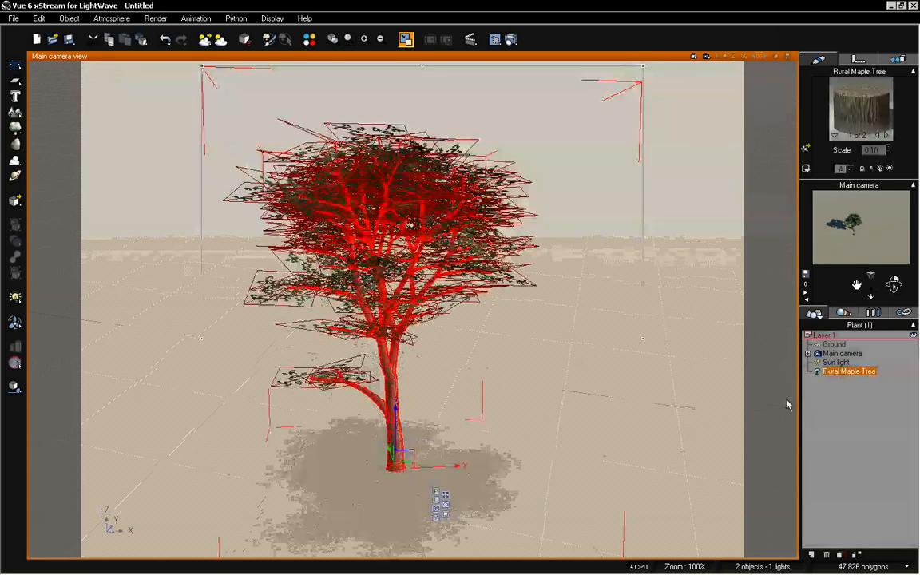
pyautogui.click(876, 405)
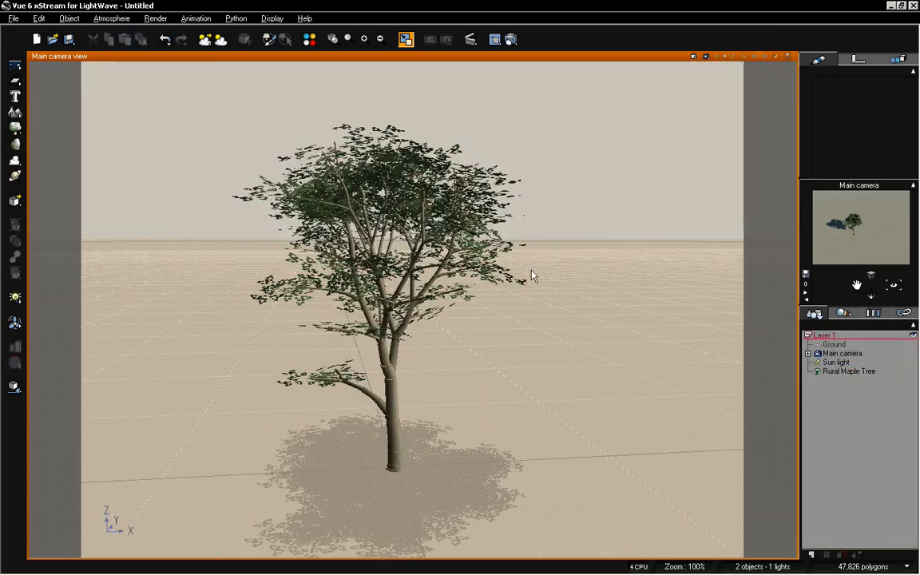
# - Compare the tree in LightWave and Vue, selecting the Main camera, Sun light and Rural Maple Tree in turn, ending with nothing selected
pyautogui.hotkey('alt', 'Tab')
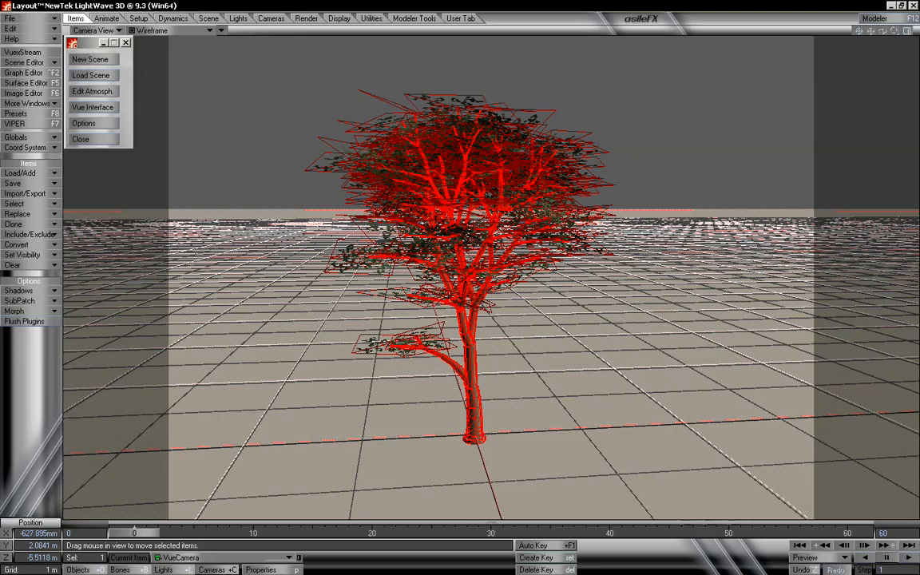
pyautogui.hotkey('alt', 'Tab')
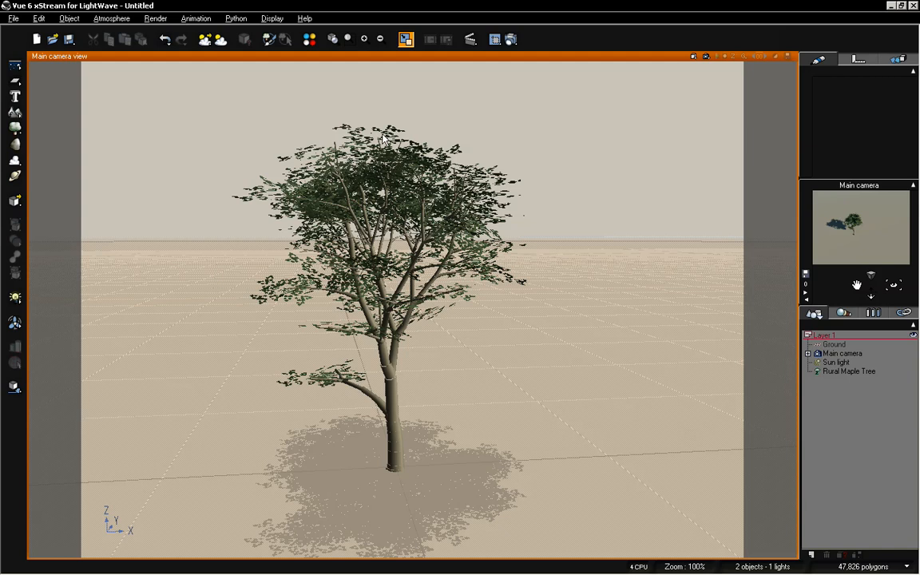
pyautogui.click(831, 354)
pyautogui.click(835, 363)
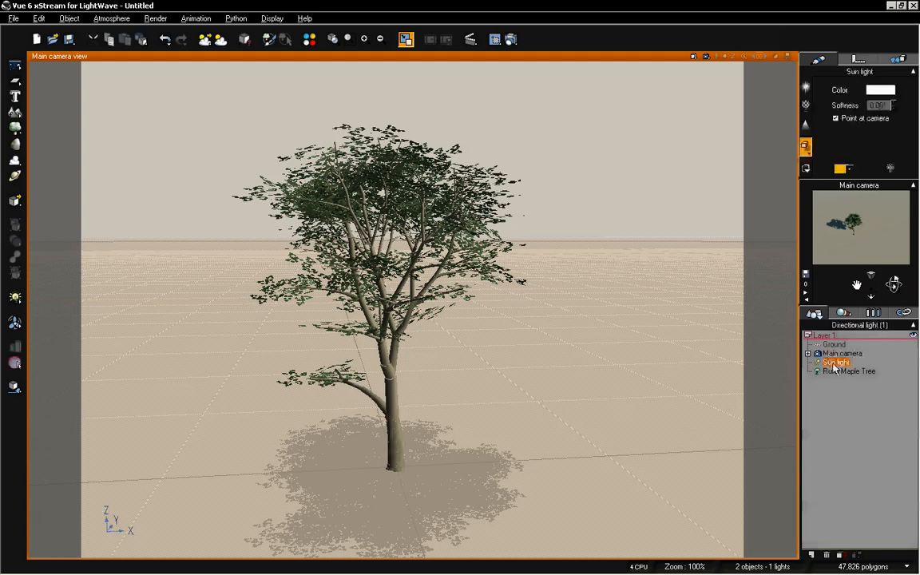
pyautogui.click(848, 371)
pyautogui.click(755, 343)
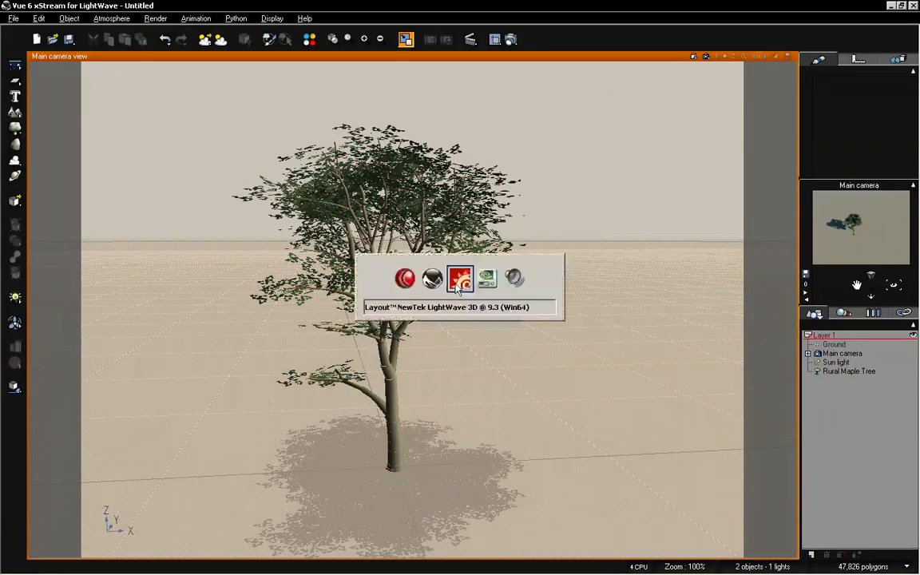
# - Switch to LightWave Layout and alternately move and rotate VueCamera to frame the whole tree from farther away with the horizon above it
pyautogui.hotkey('alt', 'Tab')
pyautogui.moveTo(443, 152); pyautogui.dragTo(455, 307)
pyautogui.moveTo(455, 307); pyautogui.dragTo(460, 218, button='right')
pyautogui.press('y')
pyautogui.moveTo(460, 218); pyautogui.dragTo(497, 283)
pyautogui.press('t')
pyautogui.moveTo(497, 284)
pyautogui.mouseDown(button='right')
pyautogui.moveTo(510, 263)
pyautogui.moveTo(512, 284)
pyautogui.mouseUp(button='right')
pyautogui.press('y')
pyautogui.moveTo(512, 283); pyautogui.dragTo(515, 250)
pyautogui.press('t')
pyautogui.moveTo(527, 255); pyautogui.dragTo(587, 336, button='right')
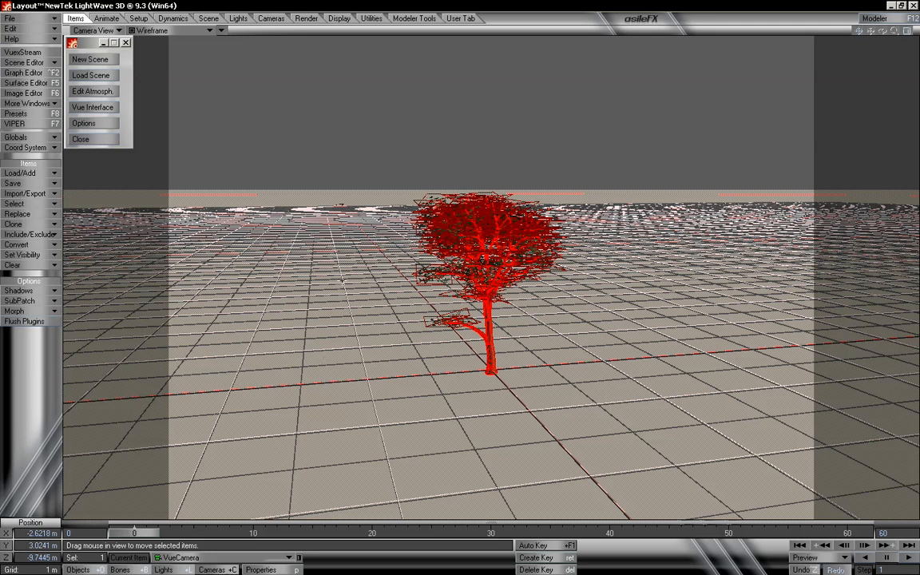
# - Open the Vue interface from LightWave and delete the Rural Maple Tree from the scene
pyautogui.click(92, 107)
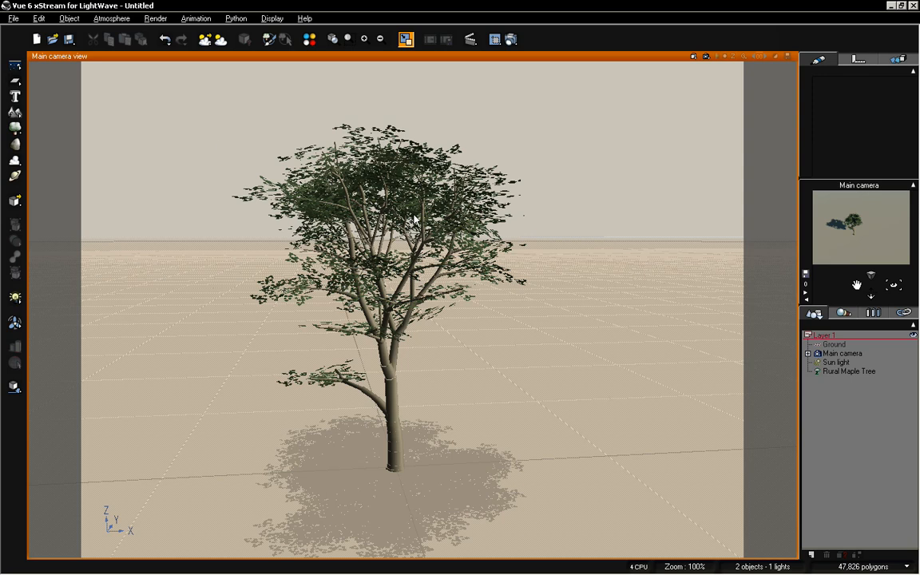
pyautogui.click(861, 371)
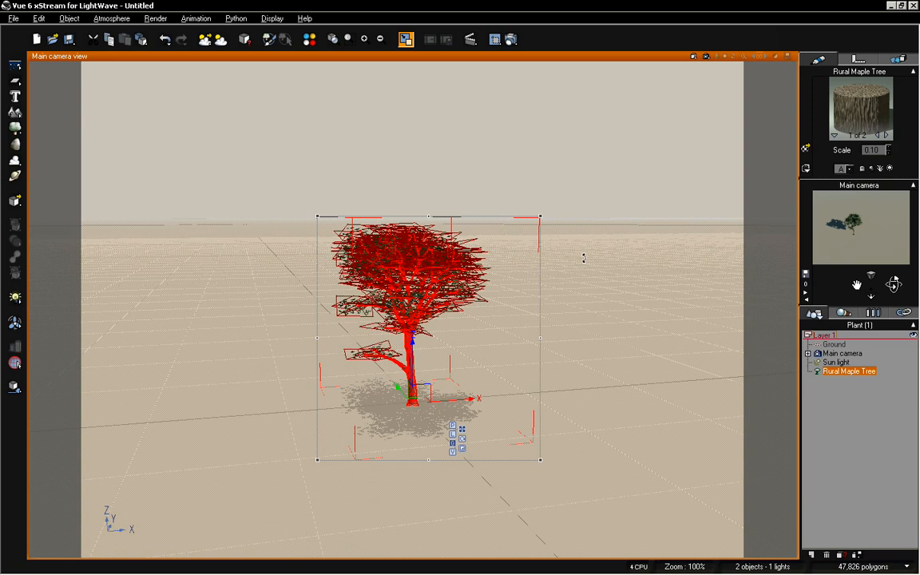
pyautogui.press('Delete')
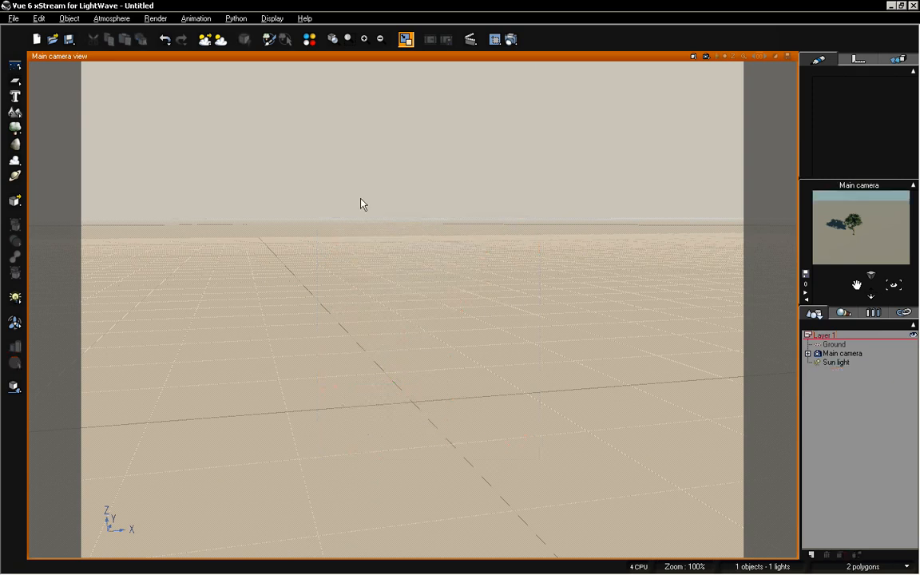
# - Set Vue's render options to Final quality, render to screen, aspect ratio Television 16/9 (16:9) and a picture height of 720
pyautogui.click(494, 39)
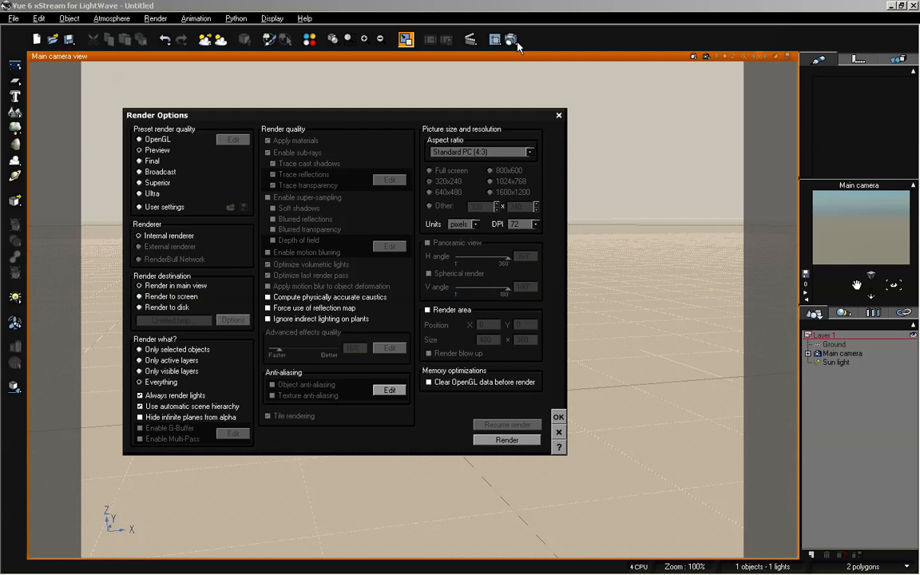
pyautogui.moveTo(297, 118); pyautogui.dragTo(297, 86)
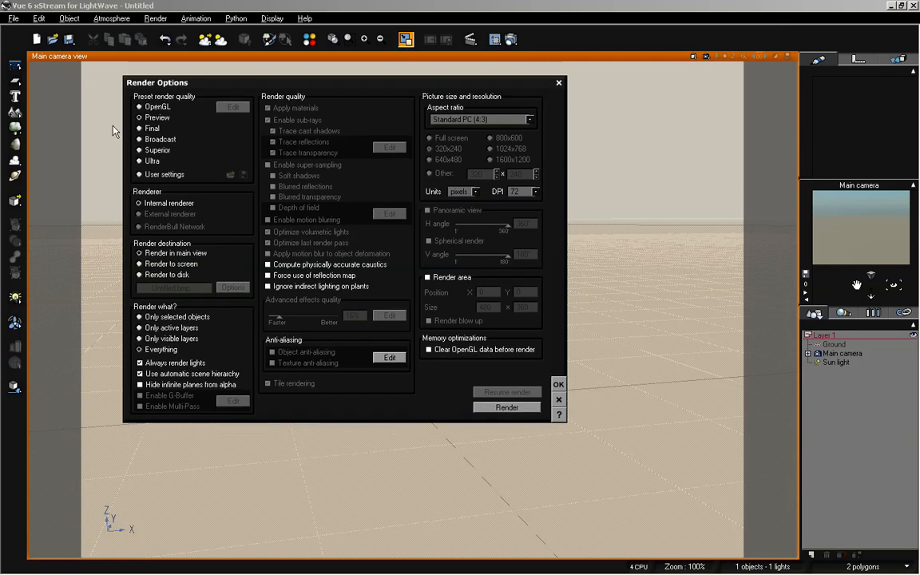
pyautogui.click(152, 128)
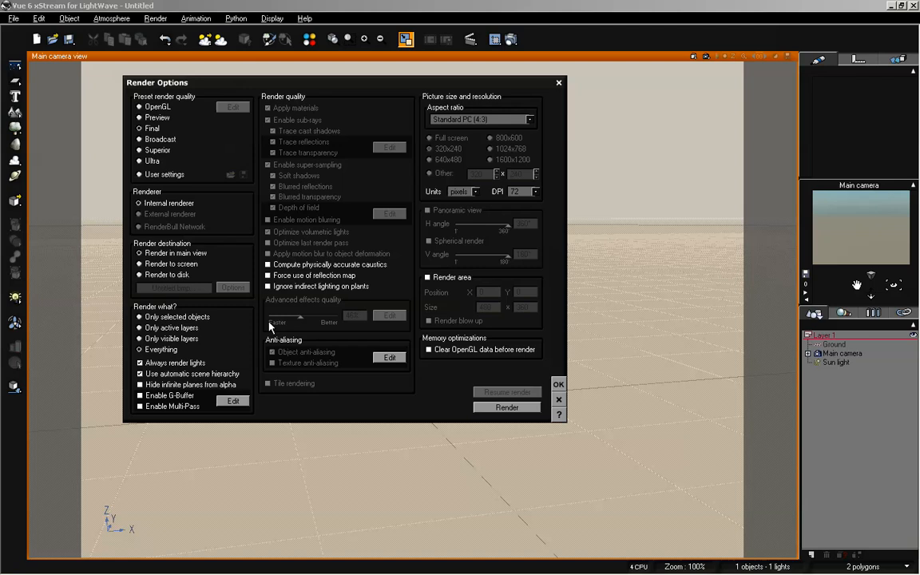
pyautogui.click(169, 264)
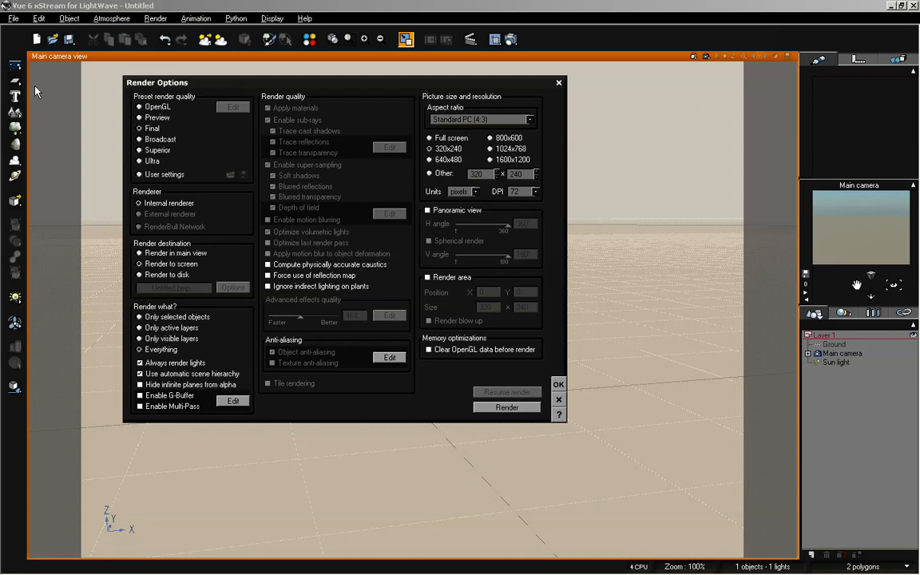
pyautogui.click(505, 120)
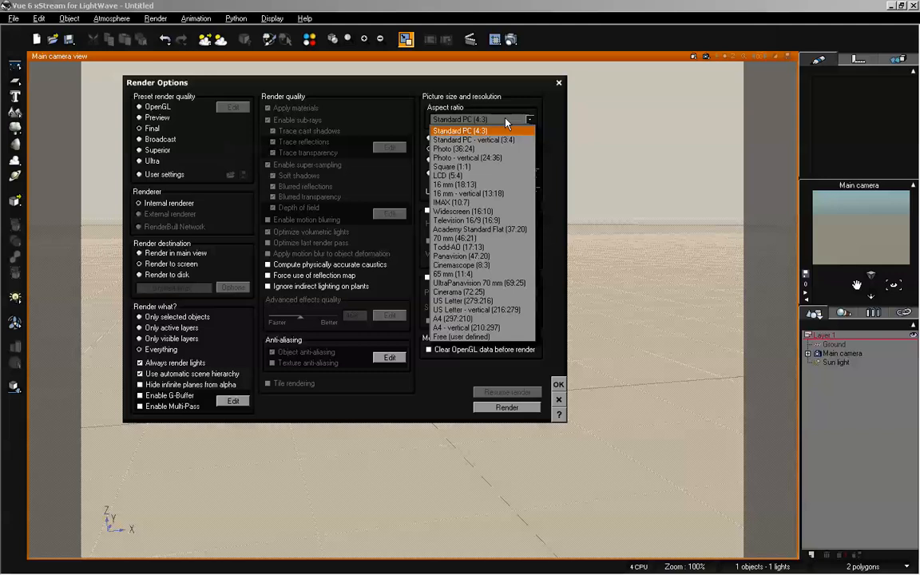
pyautogui.click(511, 220)
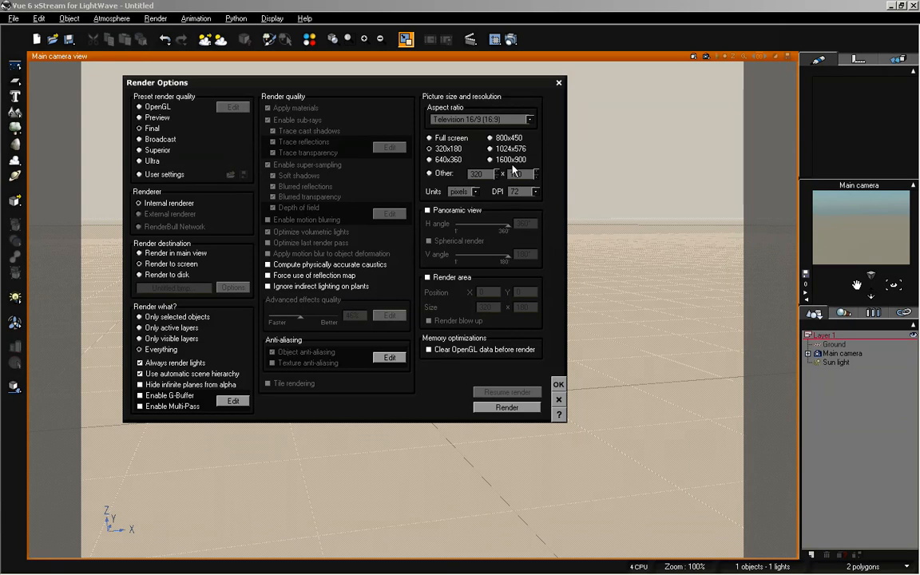
pyautogui.click(520, 173)
pyautogui.write('720')
pyautogui.click(558, 384)
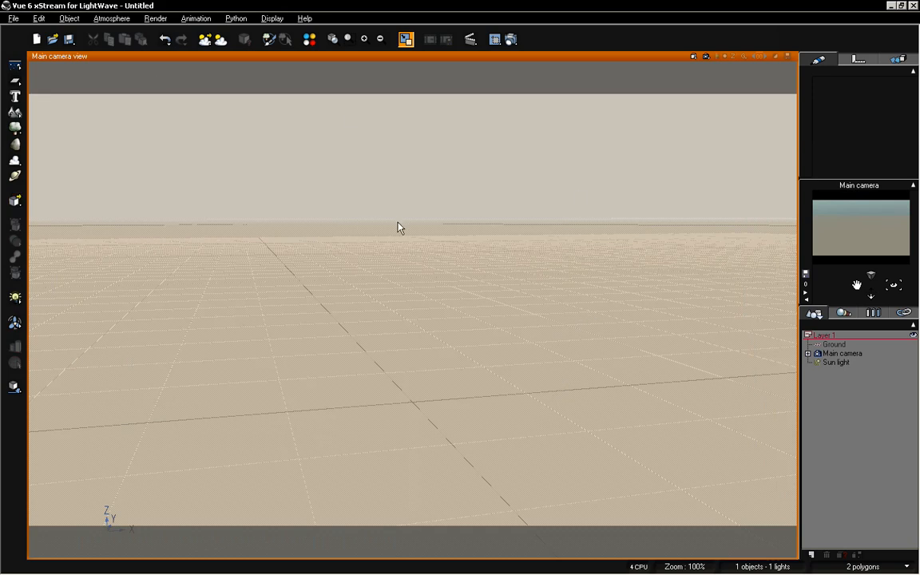
# - Switch to LightWave Layout and open VueCamera's properties to check its resolution
pyautogui.hotkey('alt', 'Tab')
pyautogui.press('Tab')
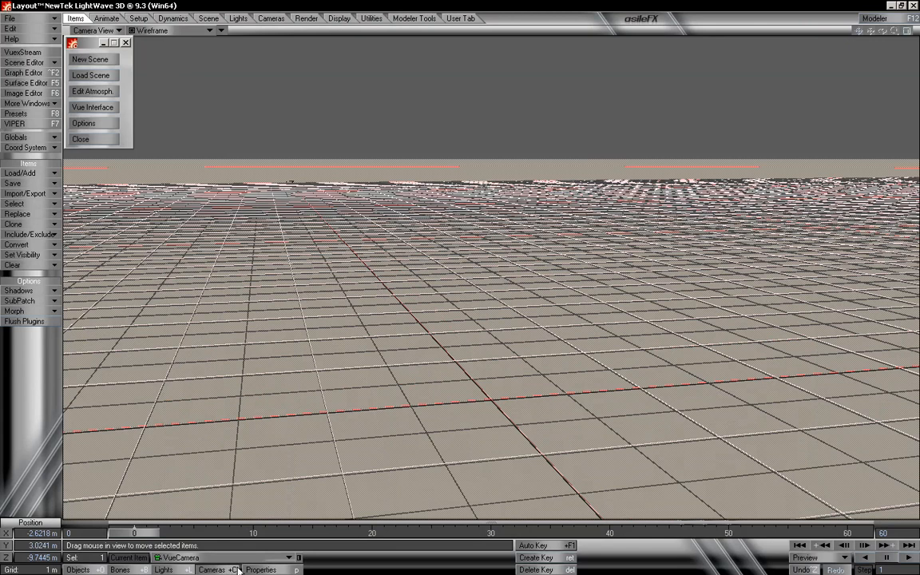
pyautogui.press('p')
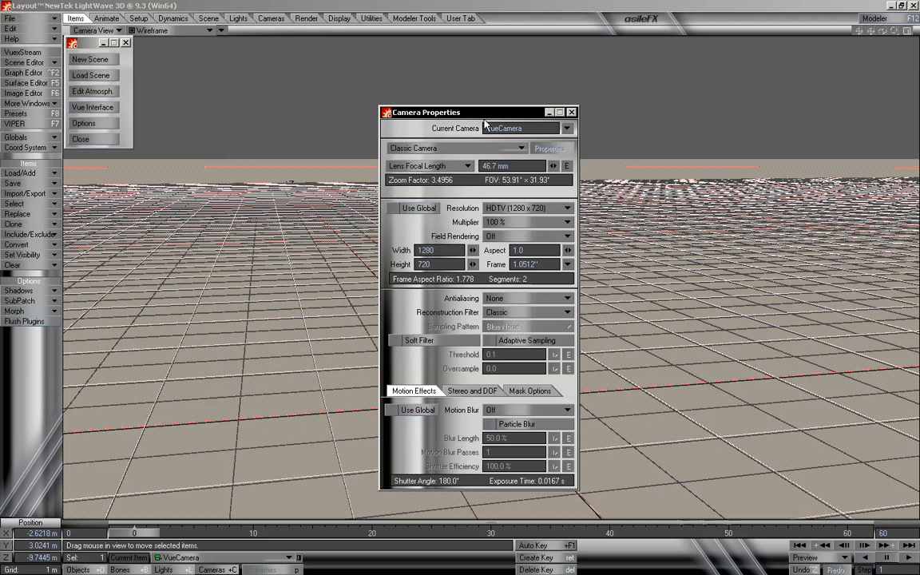
# - Close the camera properties, switch to Vue, add a procedural terrain and pull the main camera back from it
pyautogui.click(572, 112)
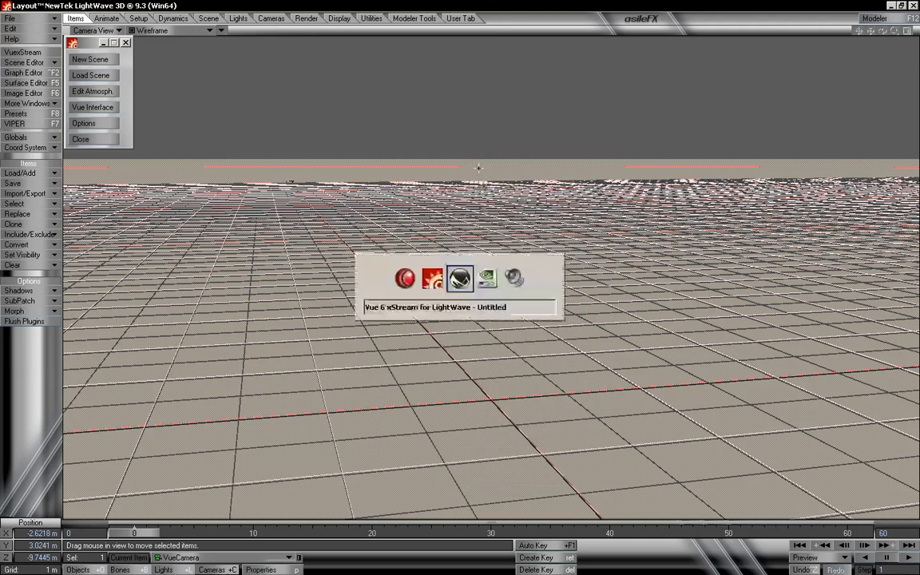
pyautogui.hotkey('alt', 'Tab')
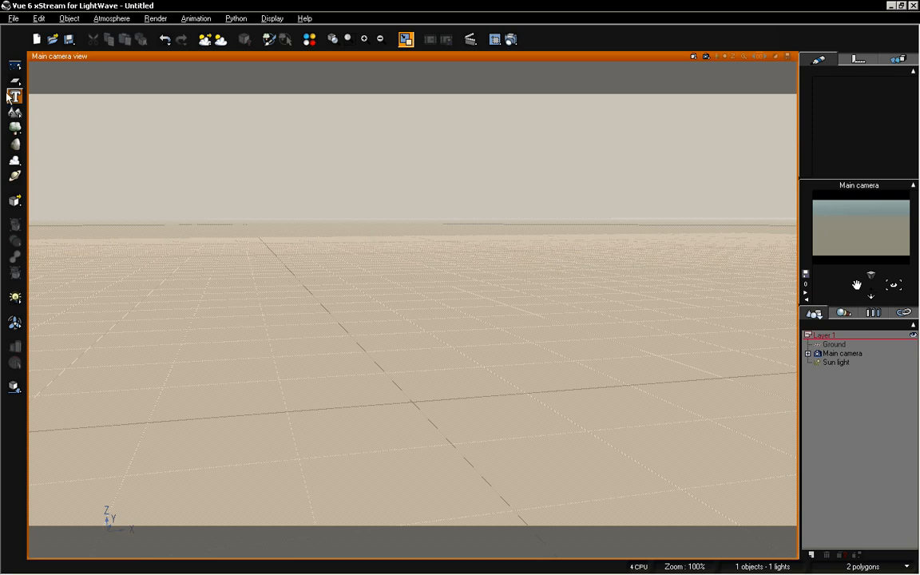
pyautogui.moveTo(16, 113); pyautogui.dragTo(21, 117)
pyautogui.moveTo(871, 287); pyautogui.dragTo(870, 301)
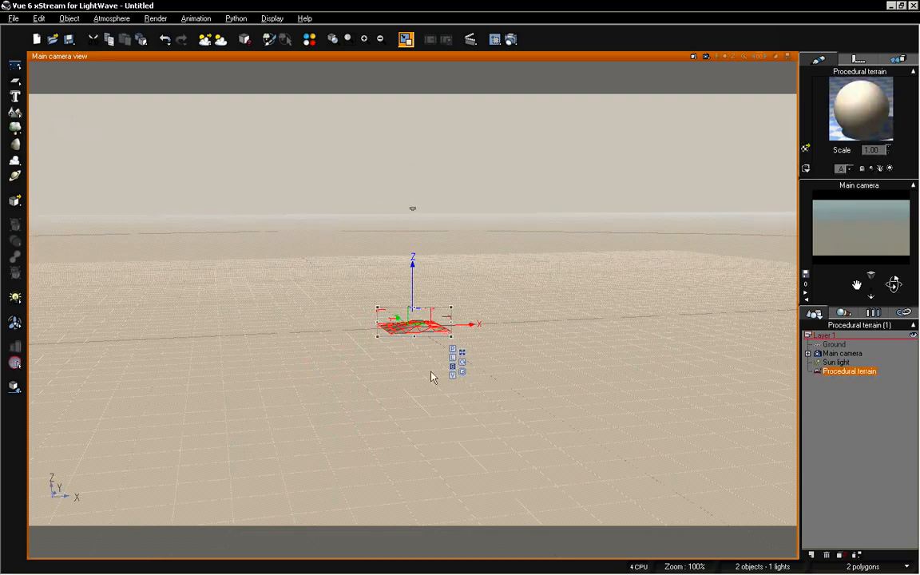
# - Scale the procedural terrain up uniformly into a large mountain landscape and adjust the main camera's distance to frame its peak
pyautogui.click(464, 371)
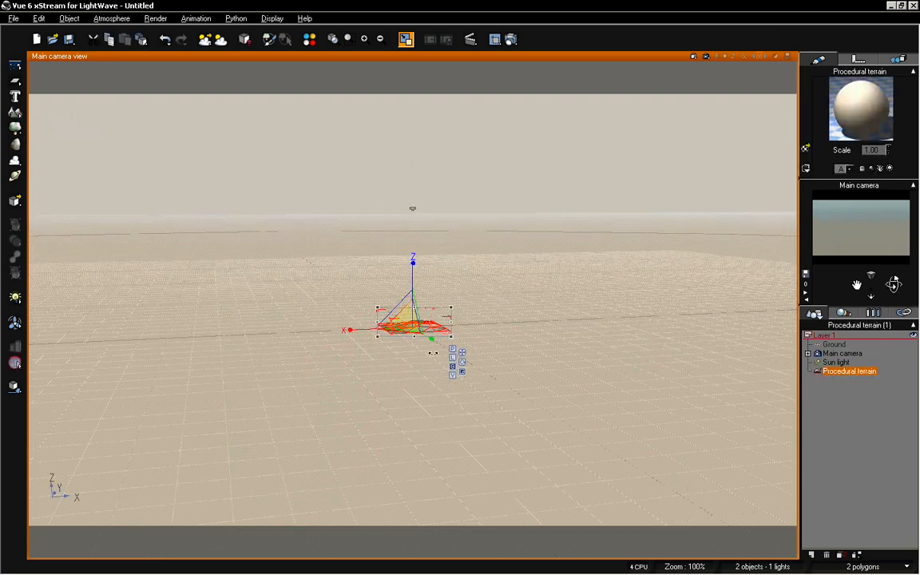
pyautogui.moveTo(432, 287); pyautogui.dragTo(735, 464)
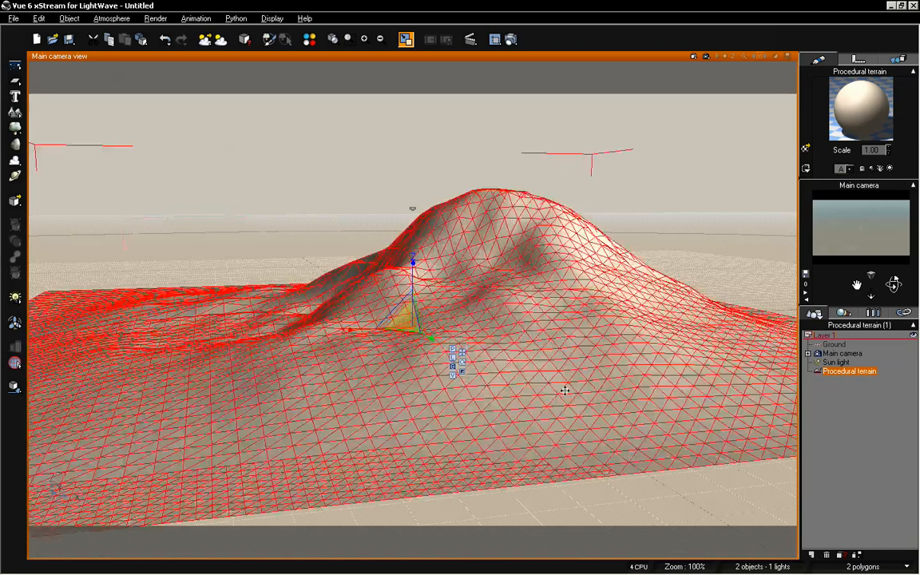
pyautogui.moveTo(405, 317); pyautogui.dragTo(485, 248)
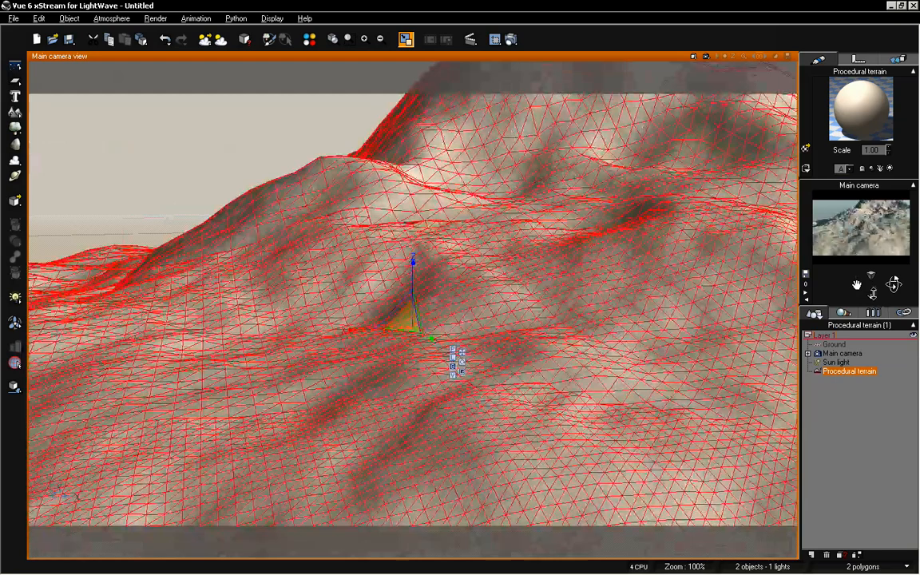
pyautogui.moveTo(872, 294); pyautogui.dragTo(873, 306)
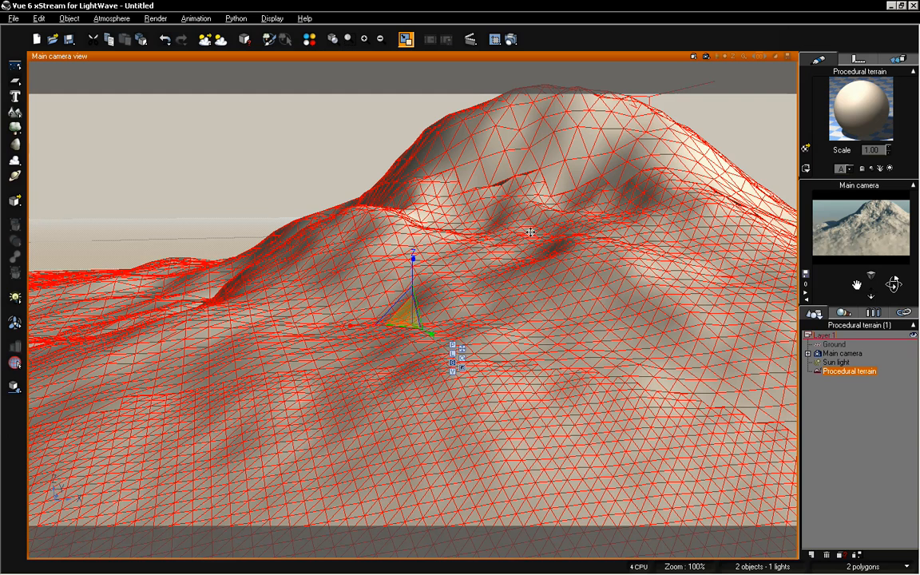
# - Open the procedural terrain in the Terrain Editor and turn off Zero edges
pyautogui.rightClick(538, 221)
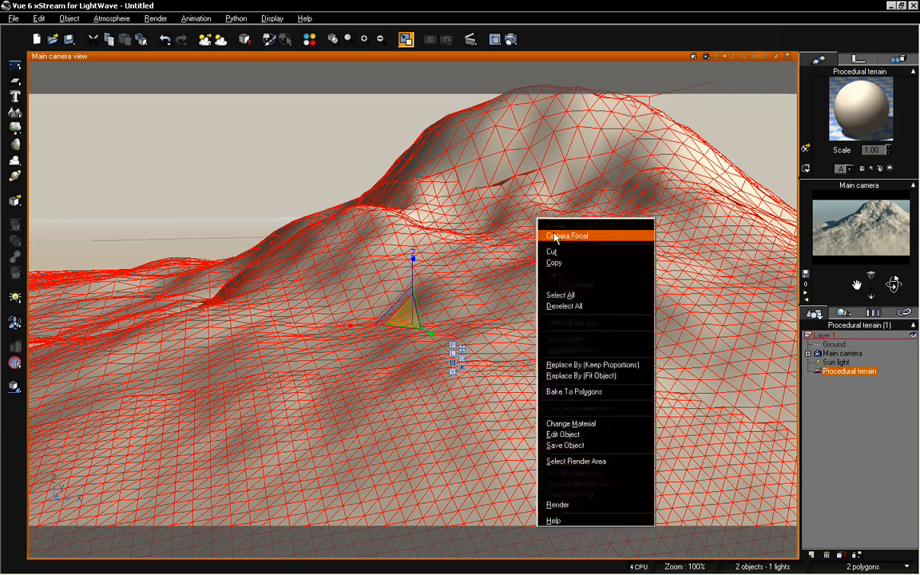
pyautogui.click(574, 435)
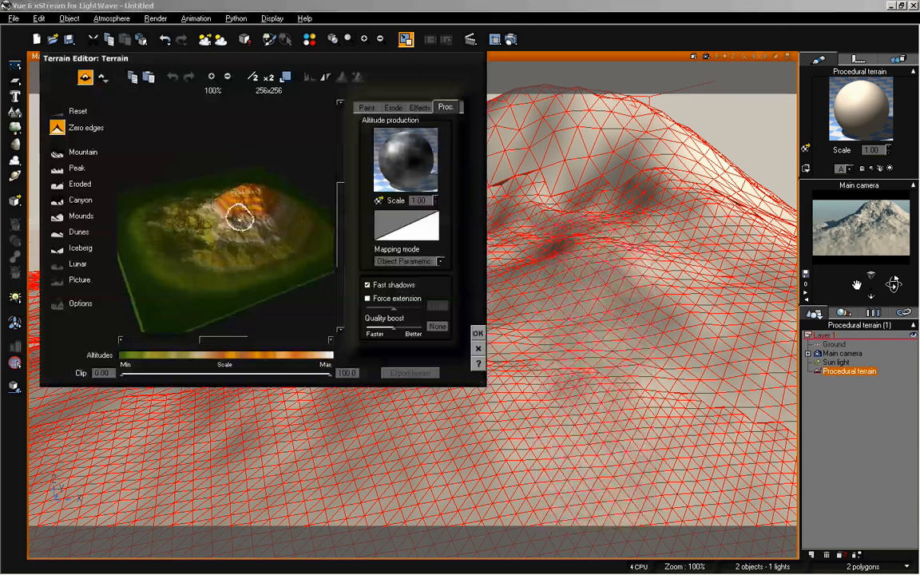
pyautogui.click(61, 132)
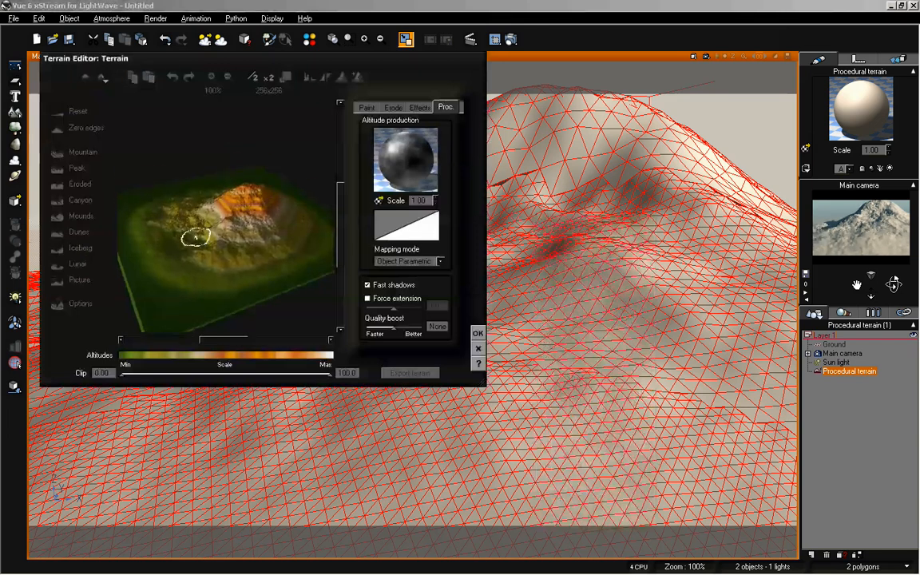
pyautogui.moveTo(242, 203); pyautogui.dragTo(253, 216, button='right')
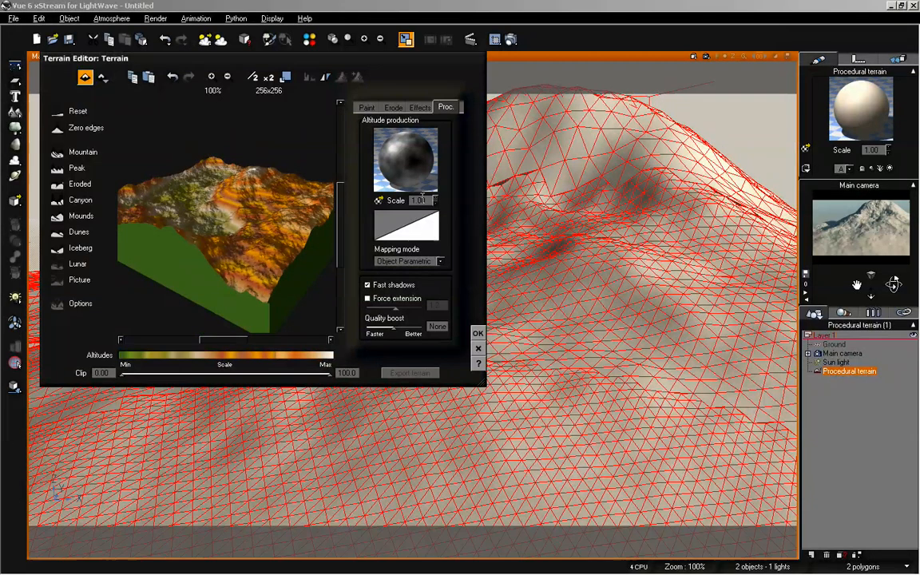
# - Set the terrain's altitude production scale to 0.40 and accept the edited terrain
pyautogui.moveTo(436, 201); pyautogui.dragTo(436, 209)
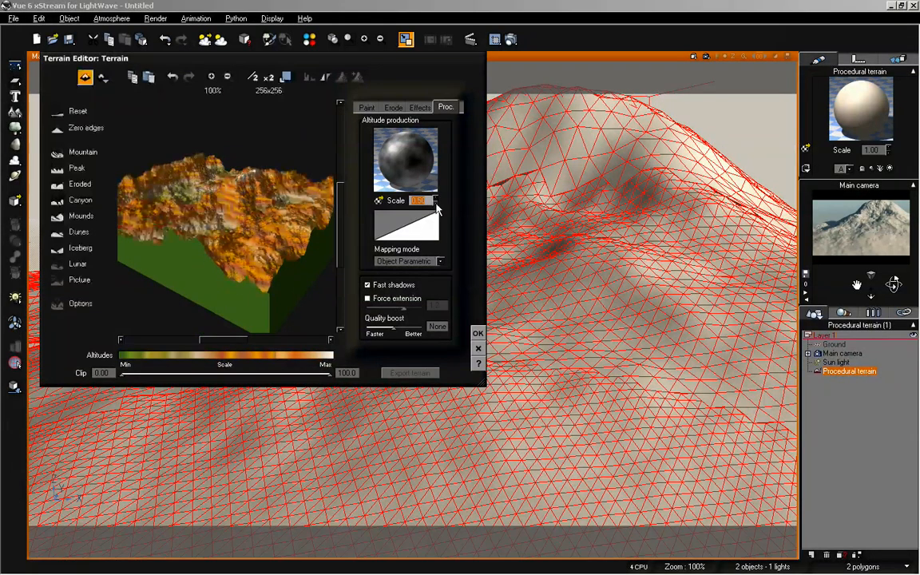
pyautogui.moveTo(257, 228)
pyautogui.mouseDown(button='right')
pyautogui.moveTo(261, 205)
pyautogui.moveTo(262, 217)
pyautogui.mouseUp(button='right')
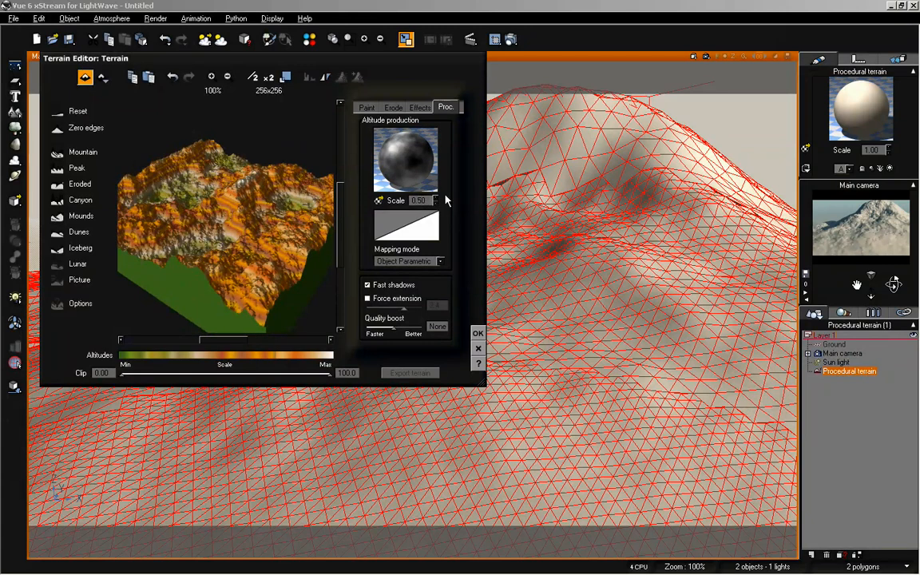
pyautogui.moveTo(437, 201); pyautogui.dragTo(437, 206)
pyautogui.moveTo(273, 201); pyautogui.dragTo(241, 184, button='right')
pyautogui.moveTo(438, 209); pyautogui.dragTo(438, 199)
pyautogui.moveTo(239, 176); pyautogui.dragTo(238, 206, button='right')
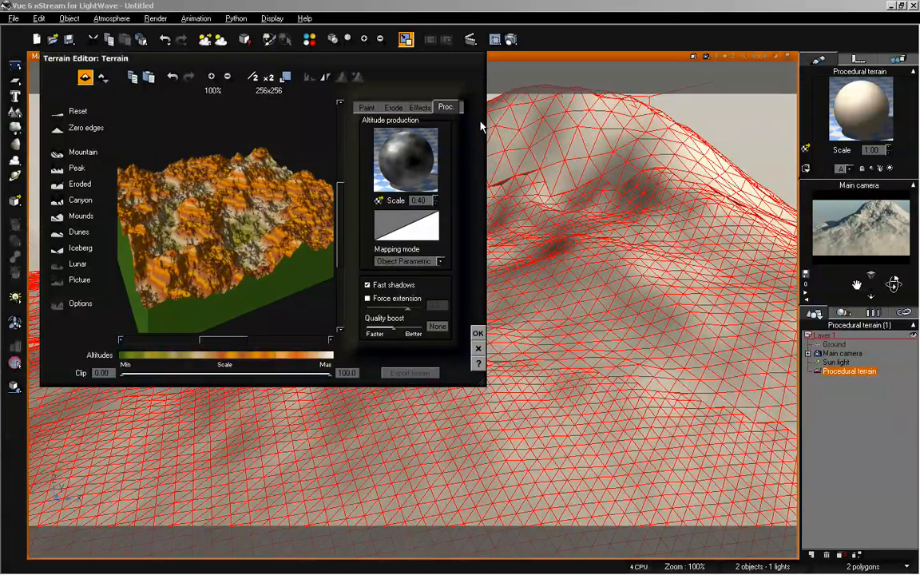
pyautogui.click(477, 333)
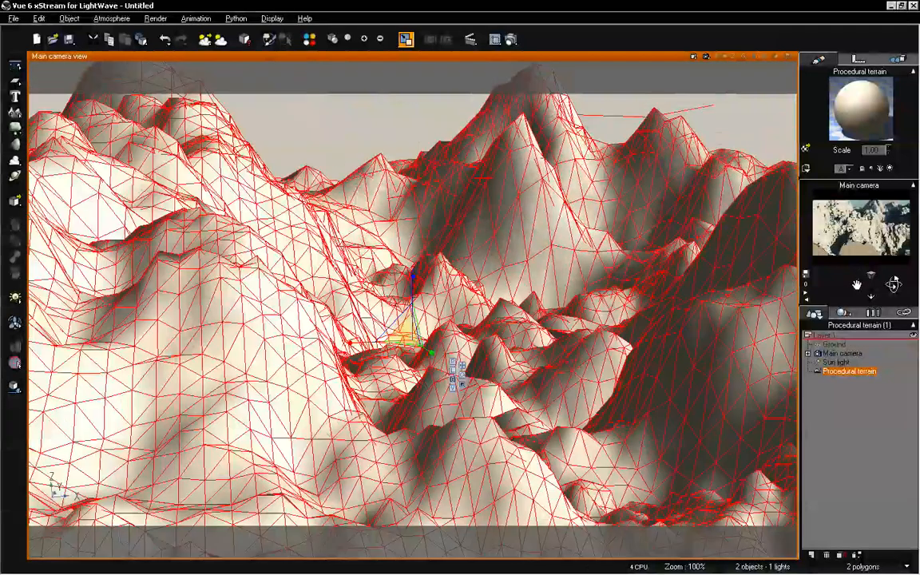
# - Shift the main camera slightly over the mountains and compare the terrain's display between LightWave Layout and Vue
pyautogui.moveTo(859, 285)
pyautogui.mouseDown()
pyautogui.moveTo(866, 286)
pyautogui.moveTo(856, 285)
pyautogui.mouseUp()
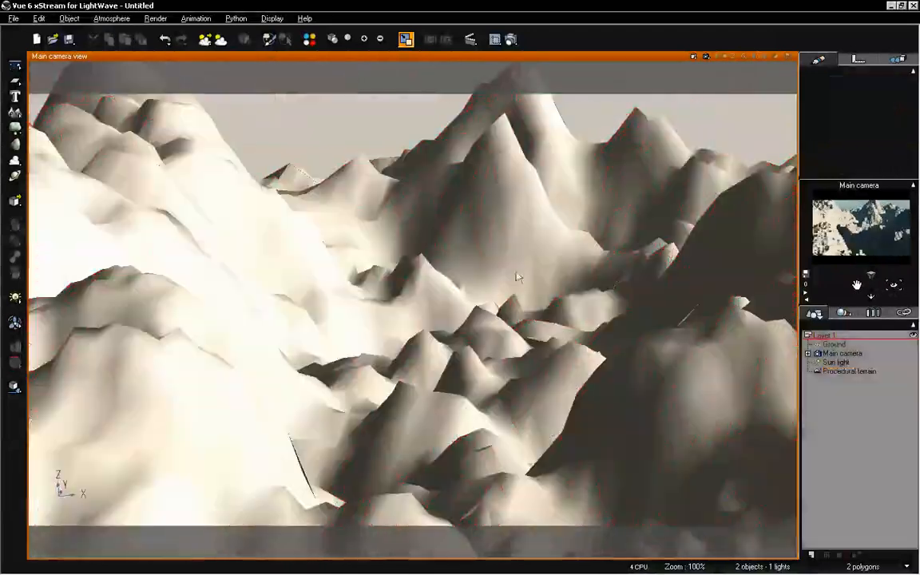
pyautogui.hotkey('alt', 'Tab')
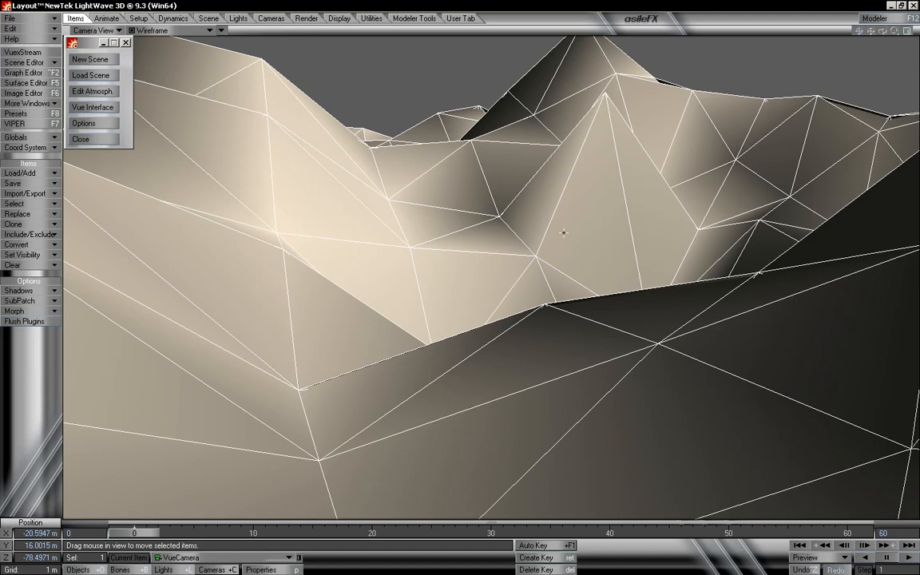
pyautogui.hotkey('alt', 'Tab')
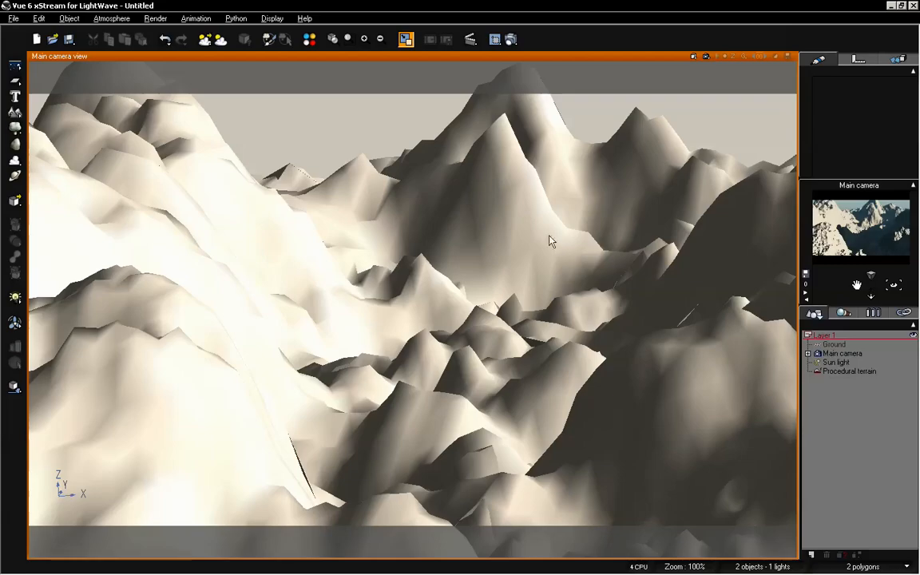
pyautogui.hotkey('alt', 'Tab')
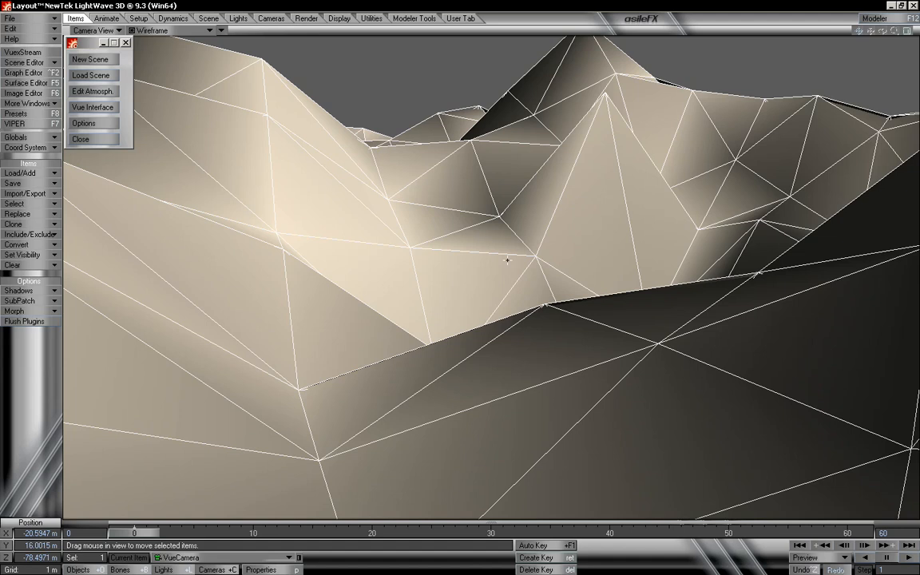
pyautogui.hotkey('alt', 'Tab')
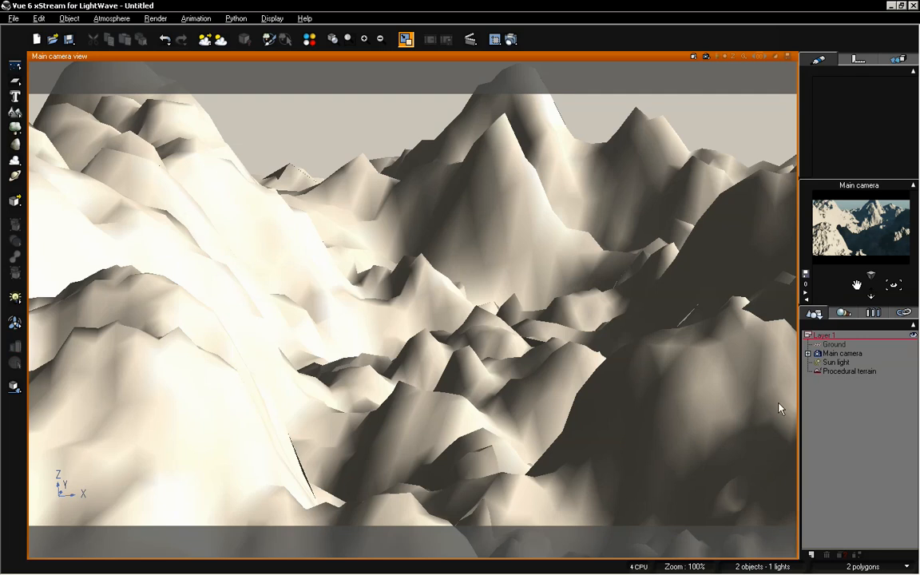
# - Animate the main camera over 5 seconds on the timeline, moving and rotating it down into the valley between the mountains
pyautogui.click(843, 353)
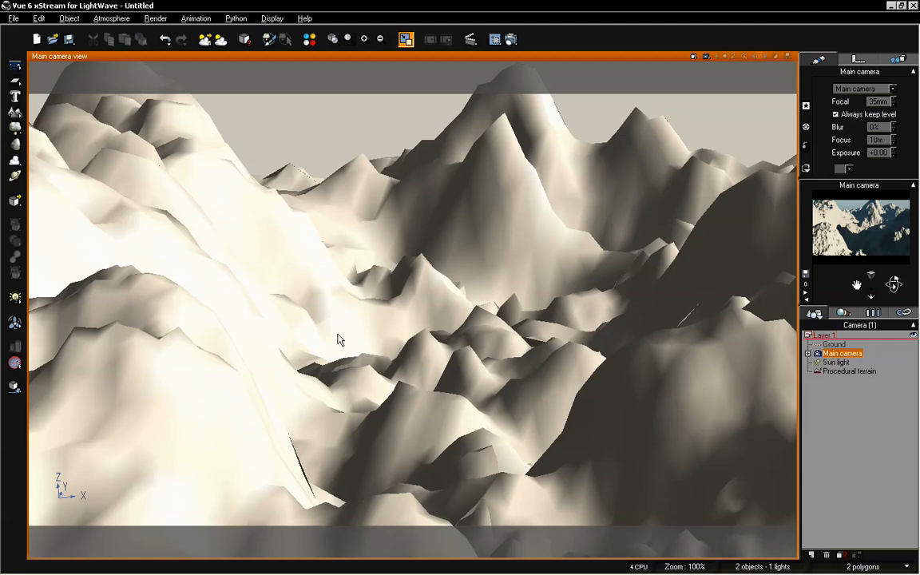
pyautogui.press('F11')
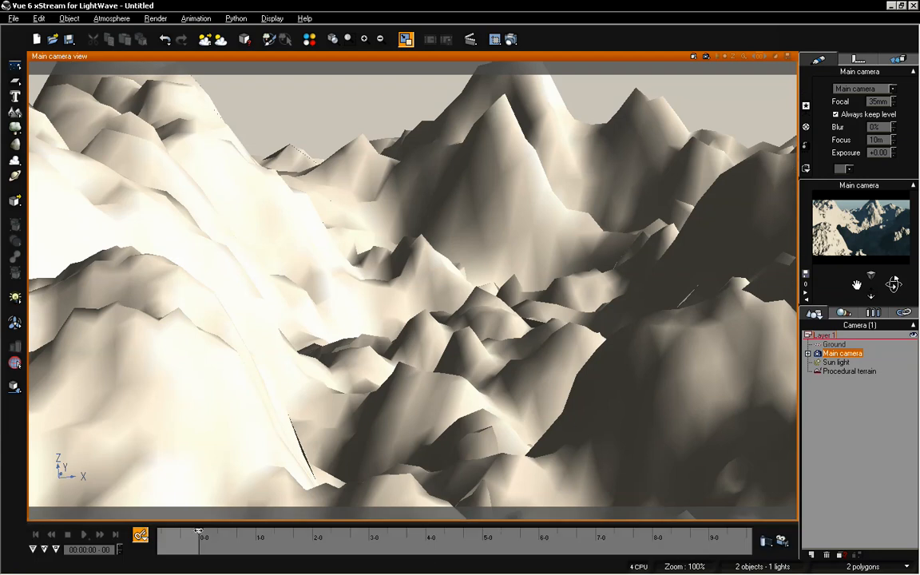
pyautogui.moveTo(199, 530); pyautogui.dragTo(483, 533)
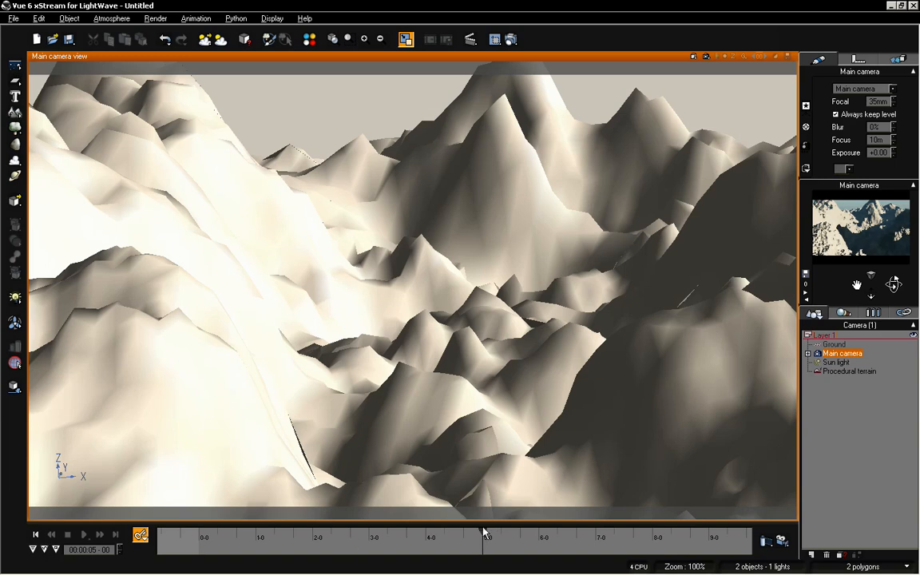
pyautogui.moveTo(875, 292); pyautogui.dragTo(437, 147)
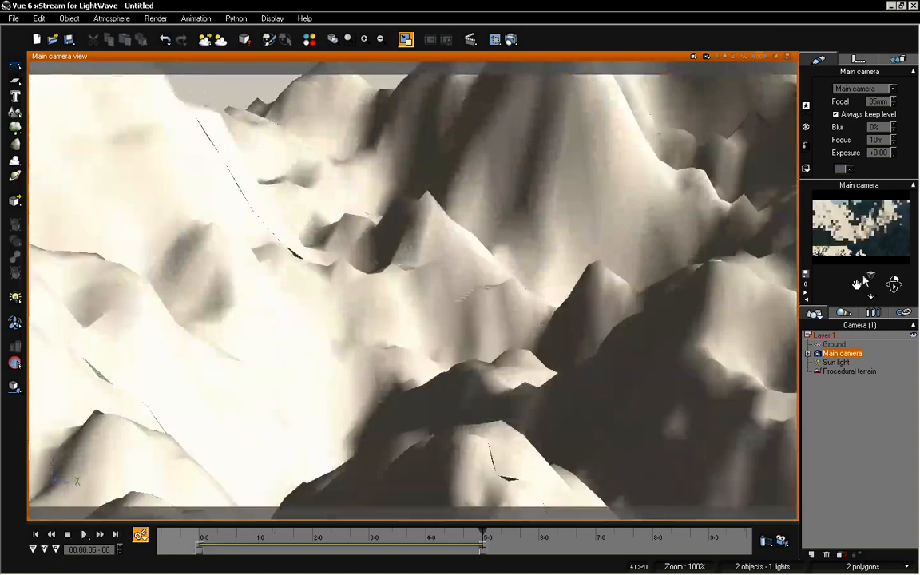
pyautogui.moveTo(857, 285); pyautogui.dragTo(857, 368)
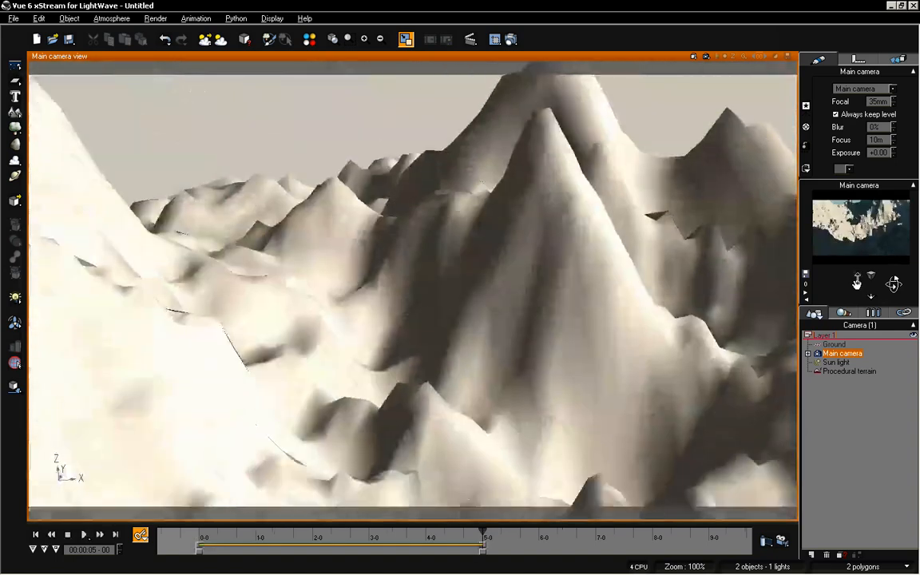
pyautogui.moveTo(871, 285); pyautogui.dragTo(871, 176)
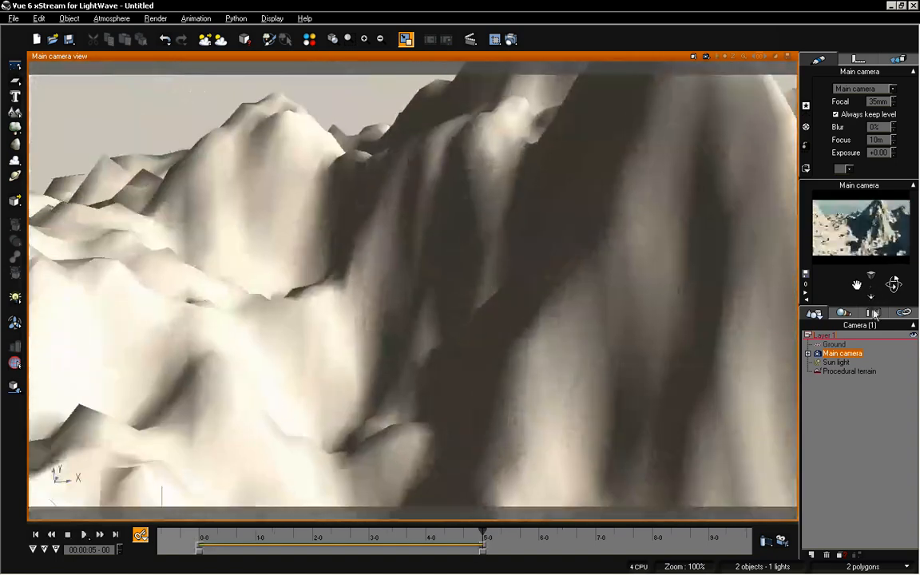
pyautogui.moveTo(893, 286); pyautogui.dragTo(858, 265)
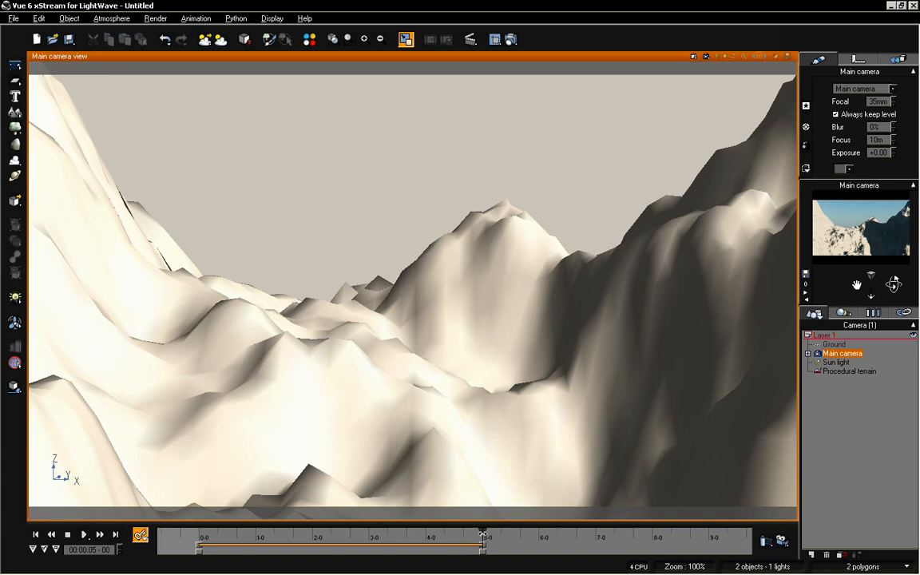
# - Return to the start of the timeline and play the camera animation in Vue, then stop playback
pyautogui.moveTo(480, 533); pyautogui.dragTo(198, 533)
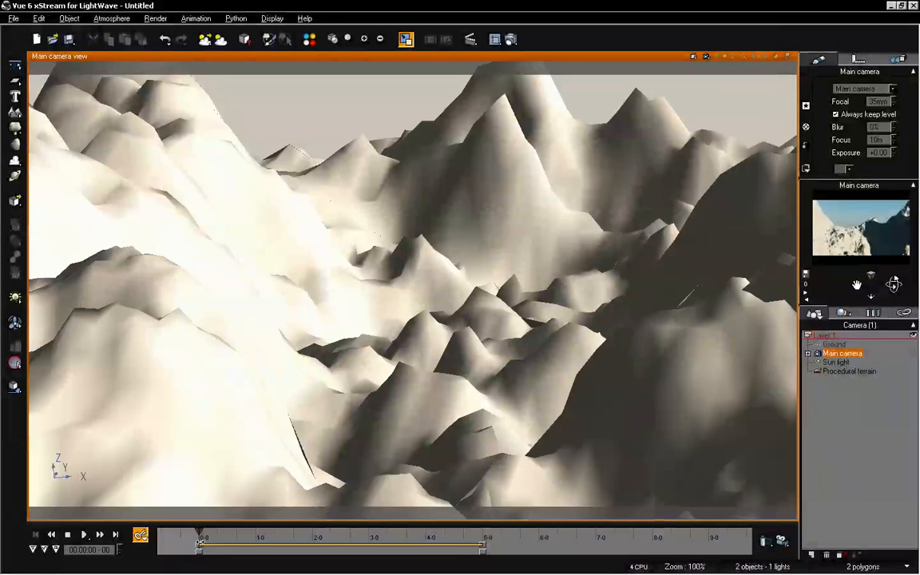
pyautogui.click(84, 535)
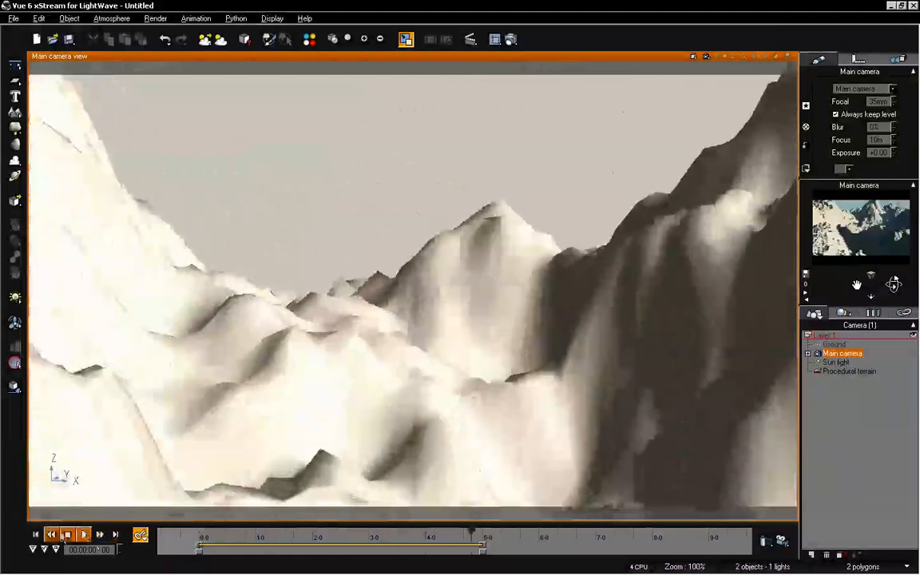
pyautogui.click(69, 535)
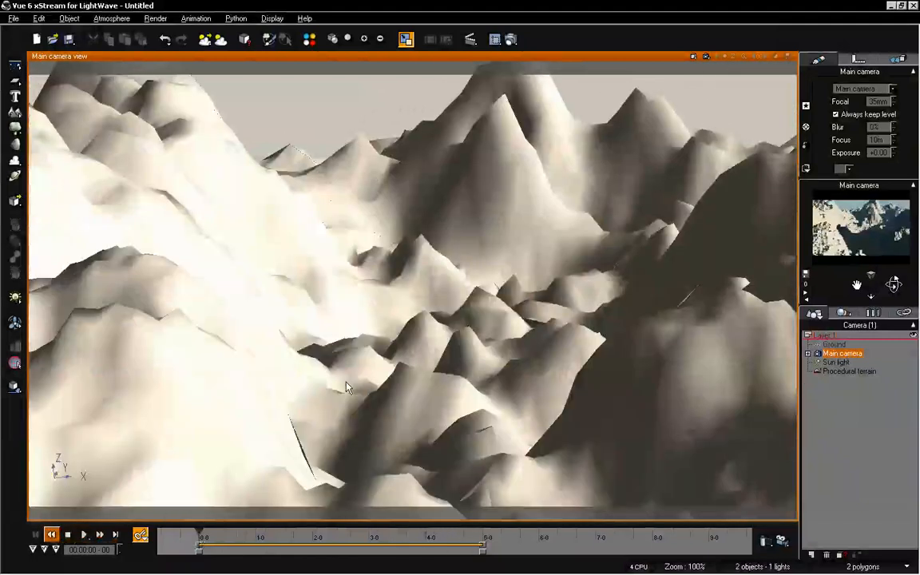
# - Switch to LightWave Layout, play the synchronized camera animation and return to frame 0
pyautogui.hotkey('alt', 'Tab')
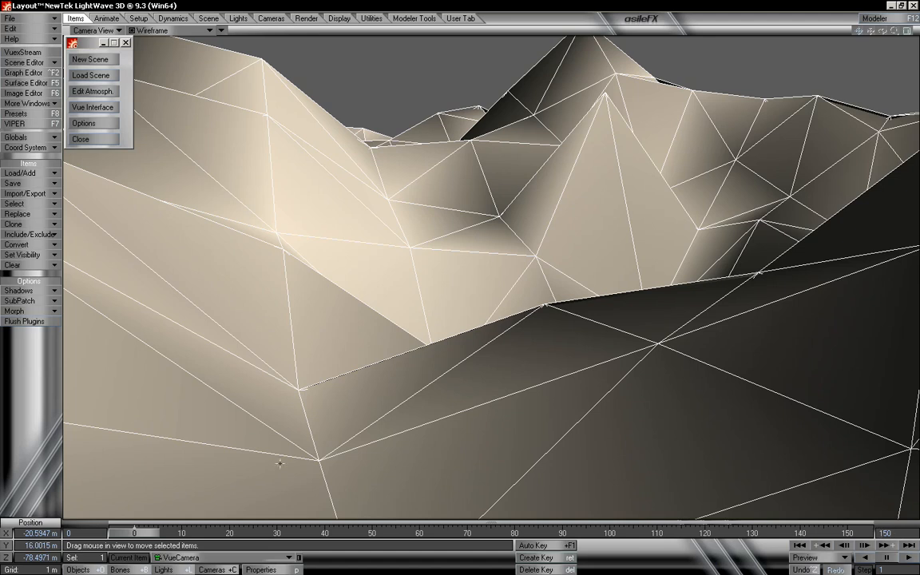
pyautogui.click(908, 558)
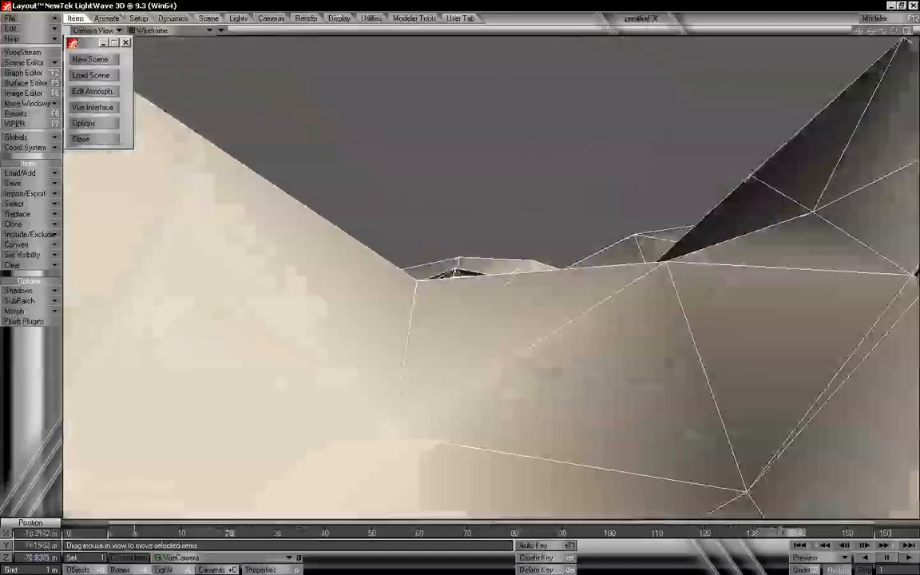
pyautogui.moveTo(792, 533); pyautogui.dragTo(134, 532)
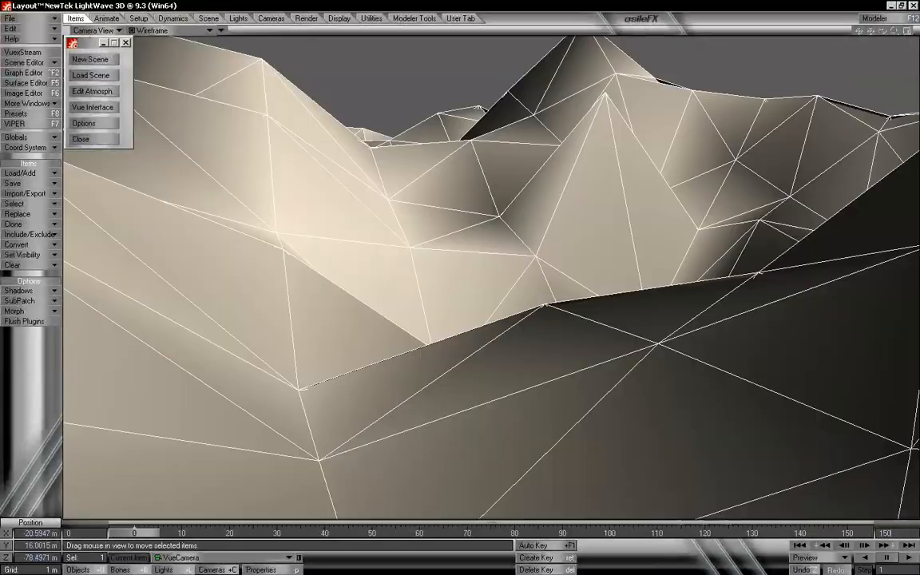
# - Change the Layout viewport to Perspective and frame the whole terrain from outside
pyautogui.click(85, 32)
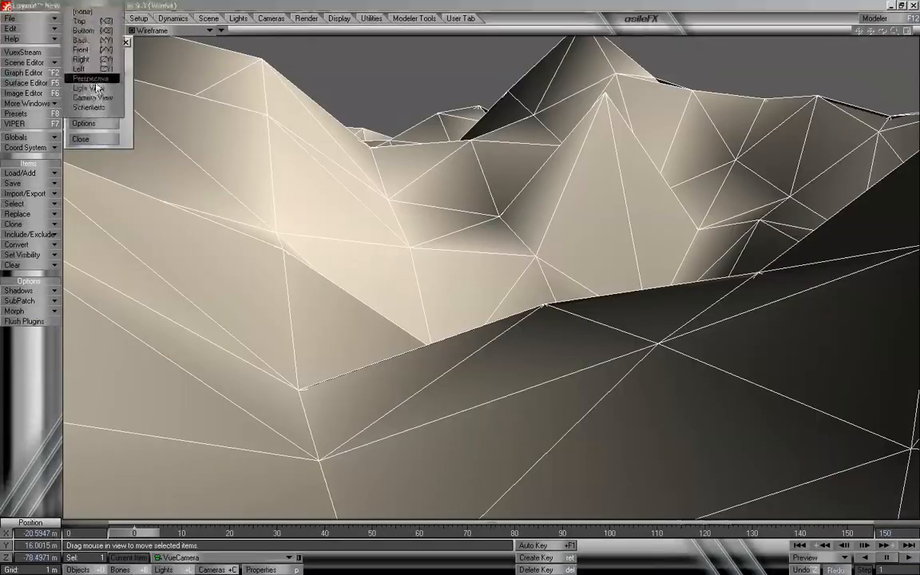
pyautogui.click(89, 78)
pyautogui.moveTo(894, 31)
pyautogui.mouseDown()
pyautogui.moveTo(806, 31)
pyautogui.moveTo(909, 31)
pyautogui.mouseUp()
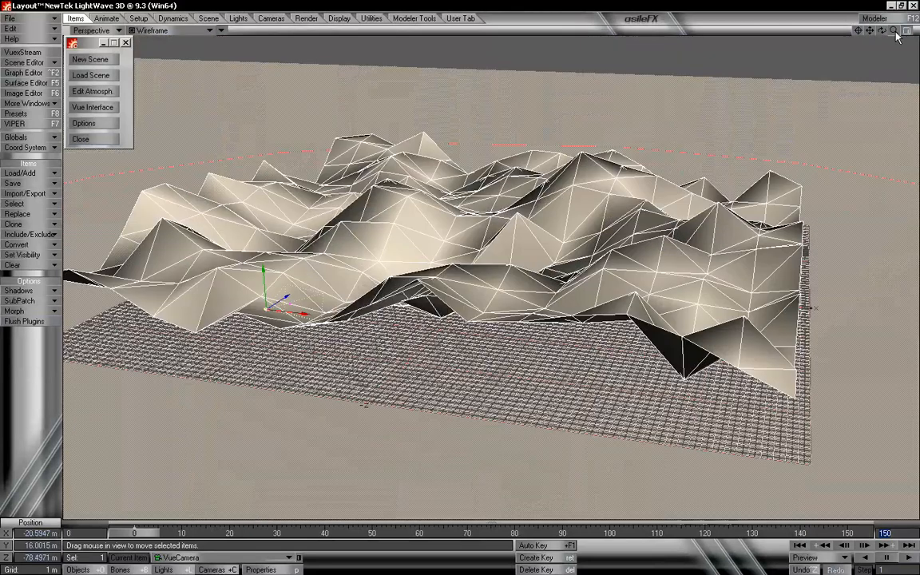
# - Enlarge the Layout grid size to 5 m and frame the cameras and surrounding terrain in the Perspective view
pyautogui.write(']]]')
pyautogui.moveTo(894, 32); pyautogui.dragTo(910, 31)
pyautogui.write(']')
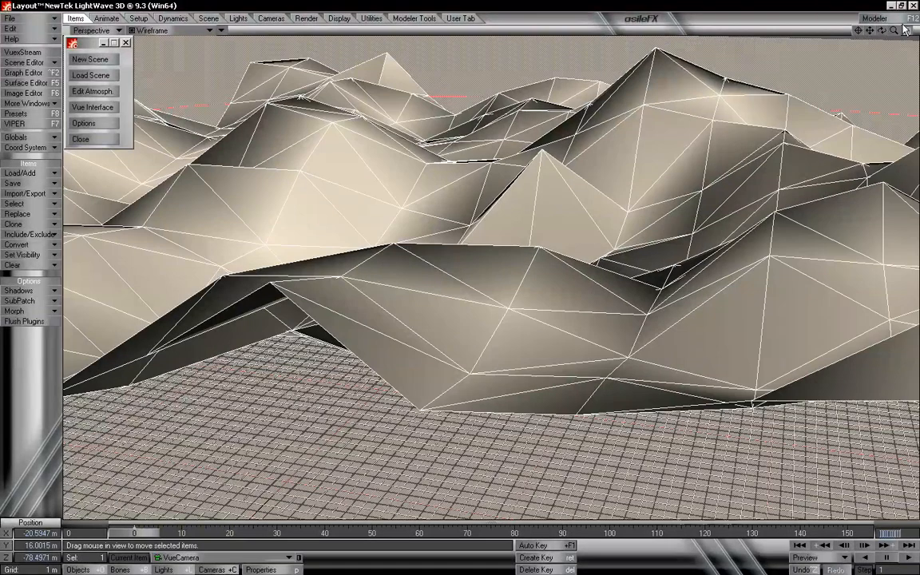
pyautogui.moveTo(894, 31); pyautogui.dragTo(872, 32)
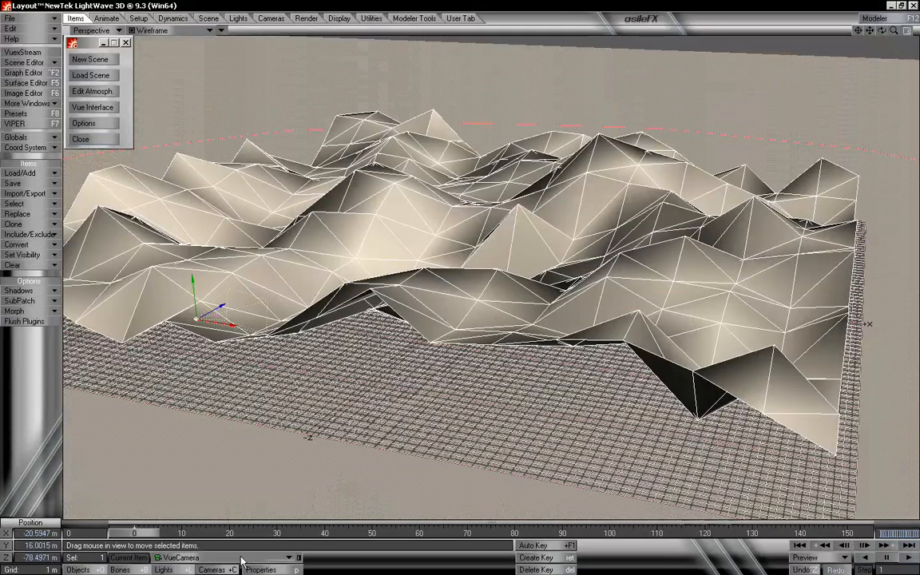
pyautogui.moveTo(883, 35)
pyautogui.mouseDown()
pyautogui.moveTo(907, 32)
pyautogui.moveTo(895, 30)
pyautogui.mouseUp()
pyautogui.moveTo(149, 536)
pyautogui.mouseDown()
pyautogui.moveTo(846, 534)
pyautogui.moveTo(134, 534)
pyautogui.mouseUp()
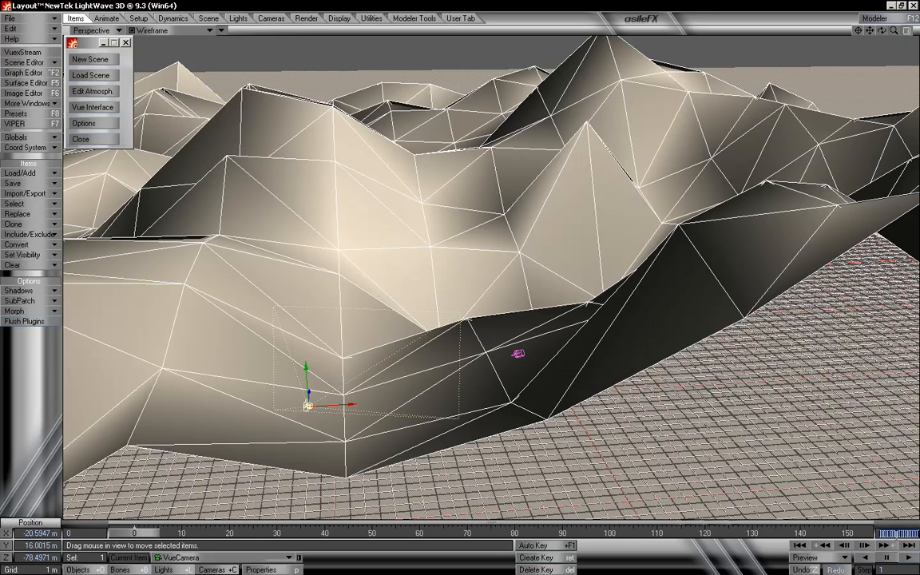
pyautogui.write('150')
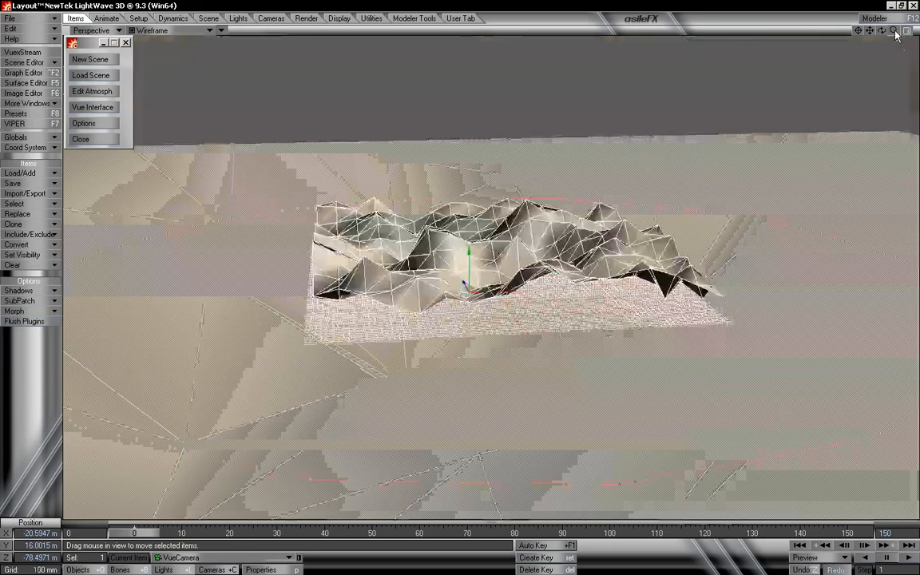
pyautogui.moveTo(894, 32)
pyautogui.mouseDown()
pyautogui.moveTo(893, 46)
pyautogui.moveTo(894, 32)
pyautogui.moveTo(884, 32)
pyautogui.mouseUp()
pyautogui.moveTo(134, 533)
pyautogui.mouseDown()
pyautogui.moveTo(763, 532)
pyautogui.moveTo(134, 533)
pyautogui.mouseUp()
pyautogui.click(887, 550)
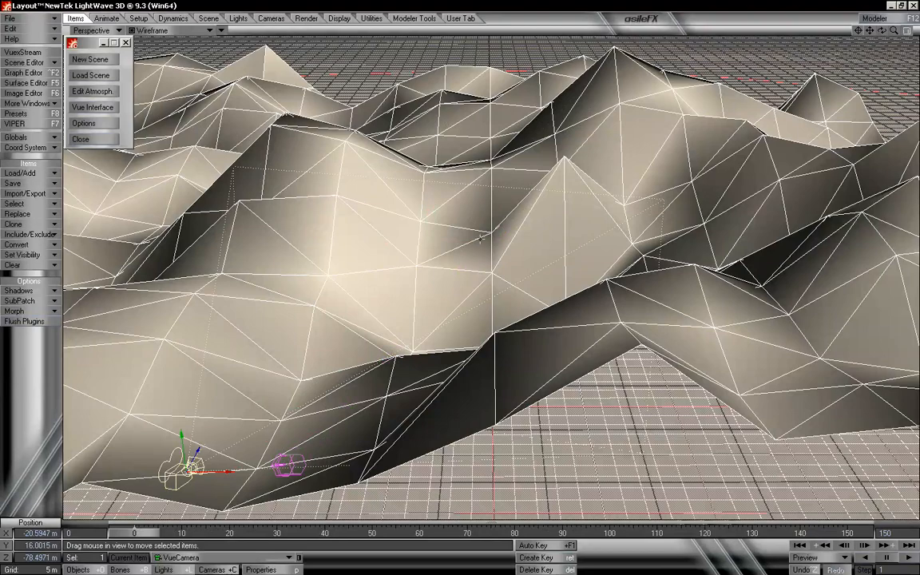
# - Switch to Vue and destroy the main camera's animation
pyautogui.hotkey('alt', 'Tab')
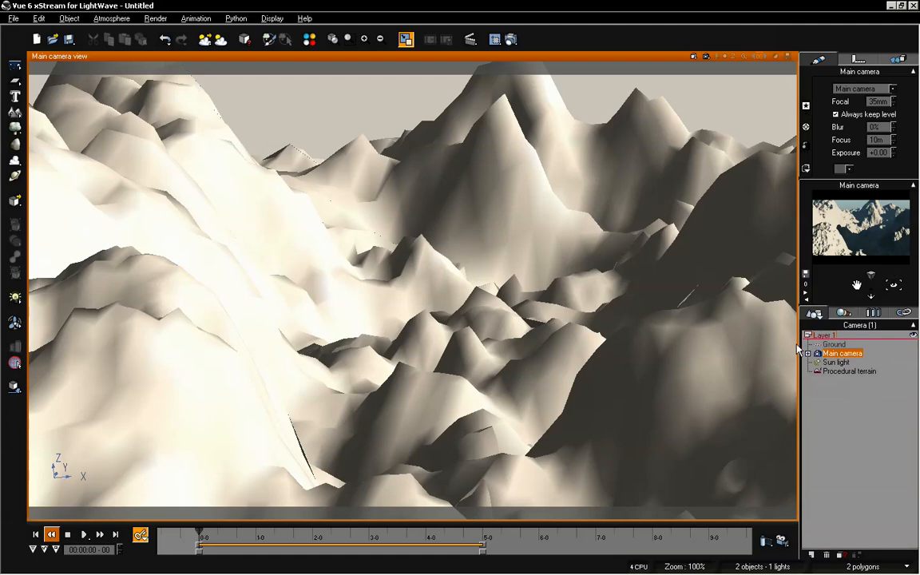
pyautogui.click(196, 18)
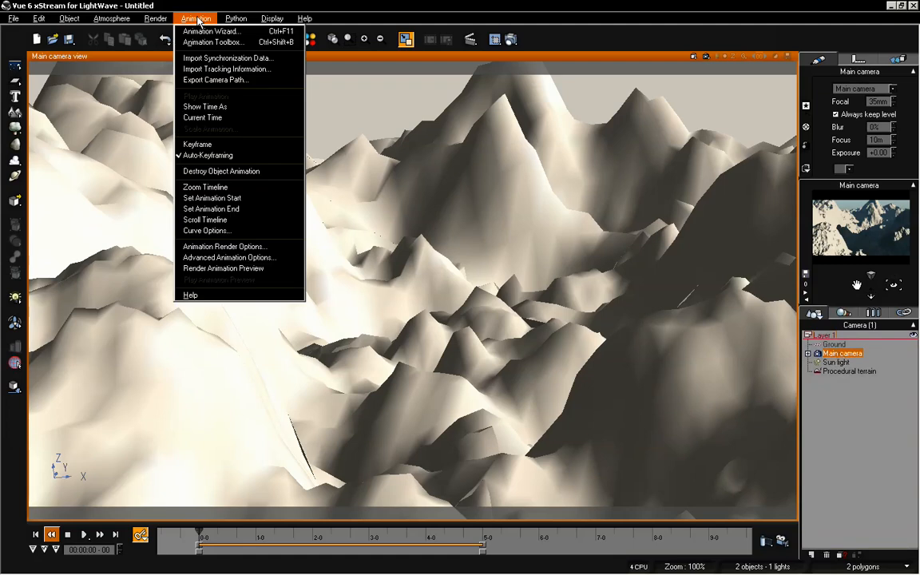
pyautogui.click(205, 171)
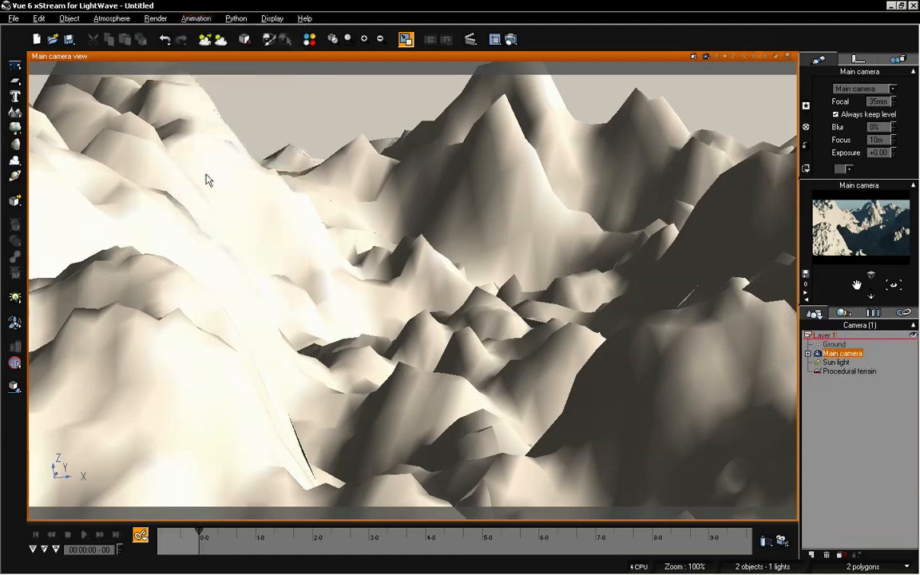
# - Switch to LightWave Layout, show the Camera View and go to frame 150
pyautogui.hotkey('alt', 'Tab')
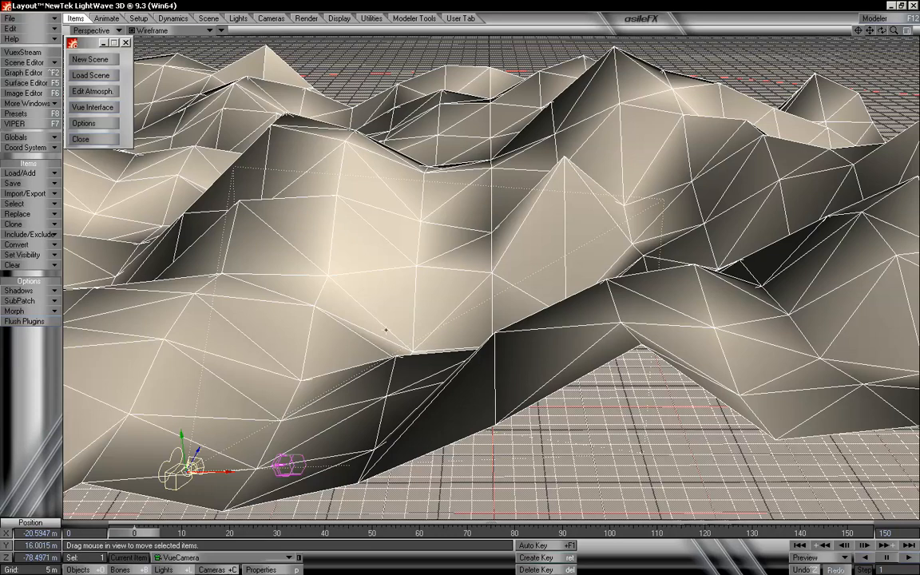
pyautogui.click(92, 31)
pyautogui.click(83, 50)
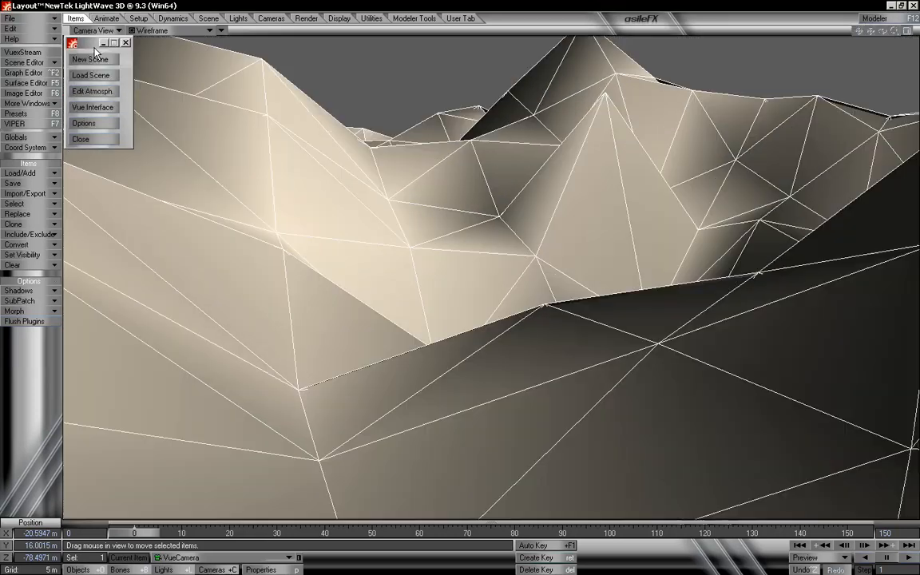
pyautogui.moveTo(144, 534); pyautogui.dragTo(846, 533)
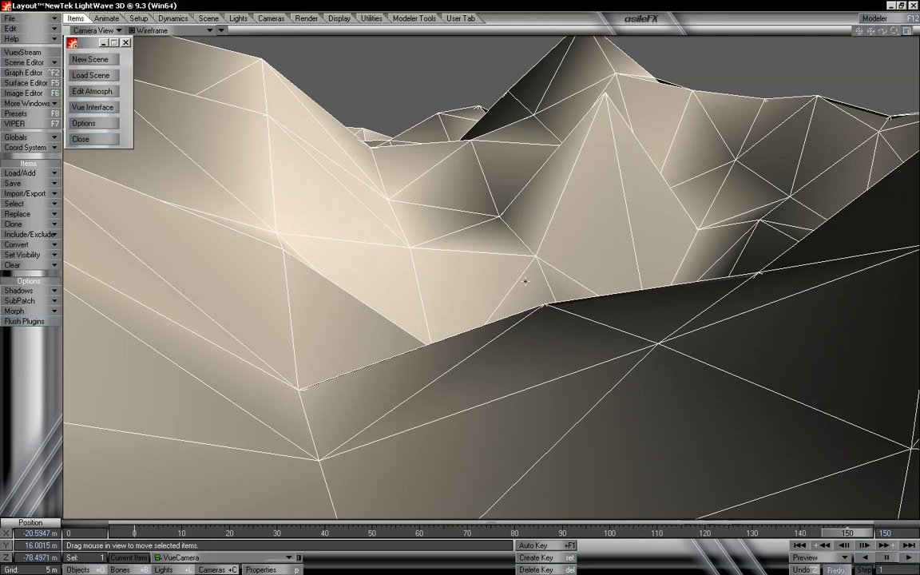
# - Move and rotate VueCamera down into the valley at frame 150, and scrub the timeline back to frame 0
pyautogui.moveTo(457, 335); pyautogui.dragTo(543, 343)
pyautogui.press('y')
pyautogui.press('t')
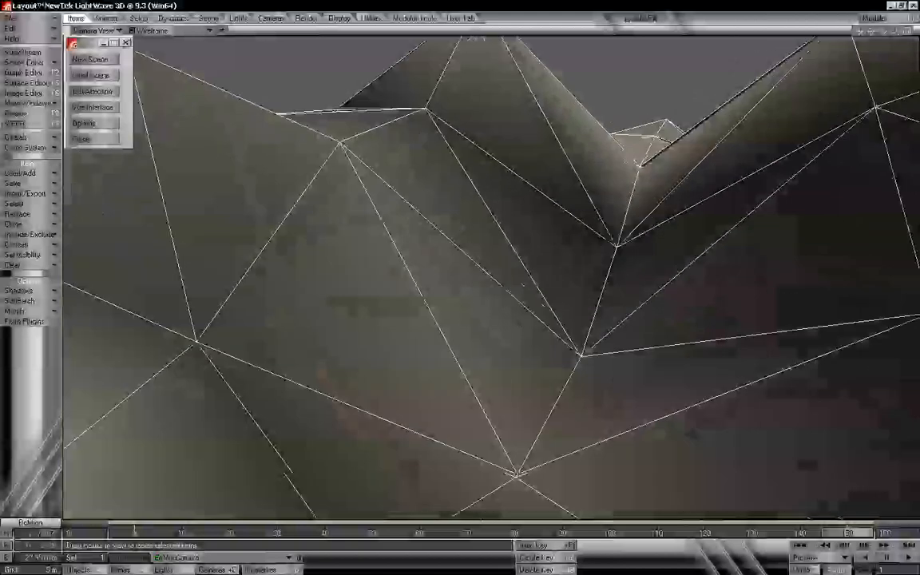
pyautogui.moveTo(438, 392); pyautogui.dragTo(443, 382)
pyautogui.moveTo(443, 381); pyautogui.dragTo(443, 365, button='right')
pyautogui.press('y')
pyautogui.moveTo(443, 366); pyautogui.dragTo(437, 321)
pyautogui.press('t')
pyautogui.moveTo(453, 347); pyautogui.dragTo(456, 373, button='right')
pyautogui.moveTo(857, 535); pyautogui.dragTo(134, 535)
# - Check the camera animation by scrubbing the timeline in Vue, and again in LightWave Layout
pyautogui.hotkey('alt', 'Tab')
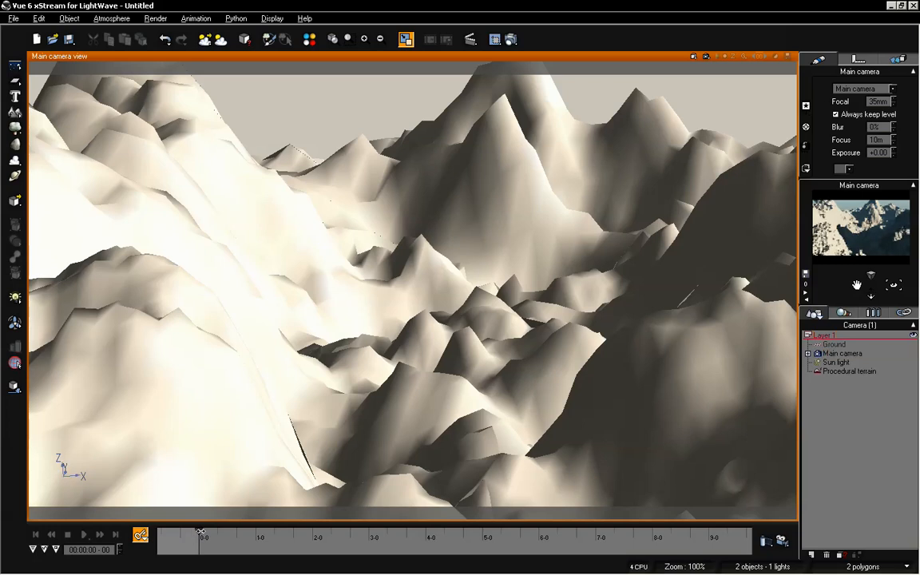
pyautogui.moveTo(201, 532); pyautogui.dragTo(271, 547)
pyautogui.click(35, 536)
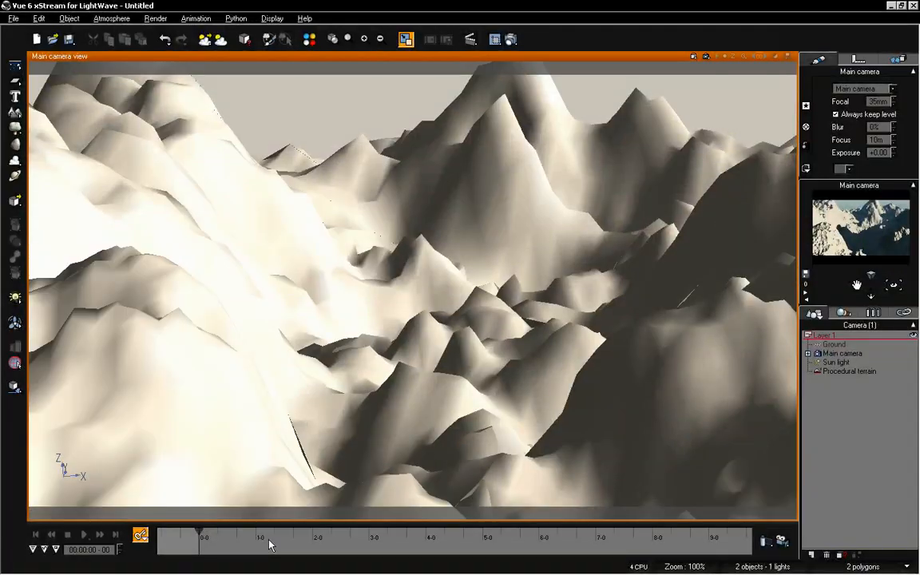
pyautogui.moveTo(200, 533); pyautogui.dragTo(312, 531)
pyautogui.click(39, 537)
pyautogui.hotkey('alt', 'Tab')
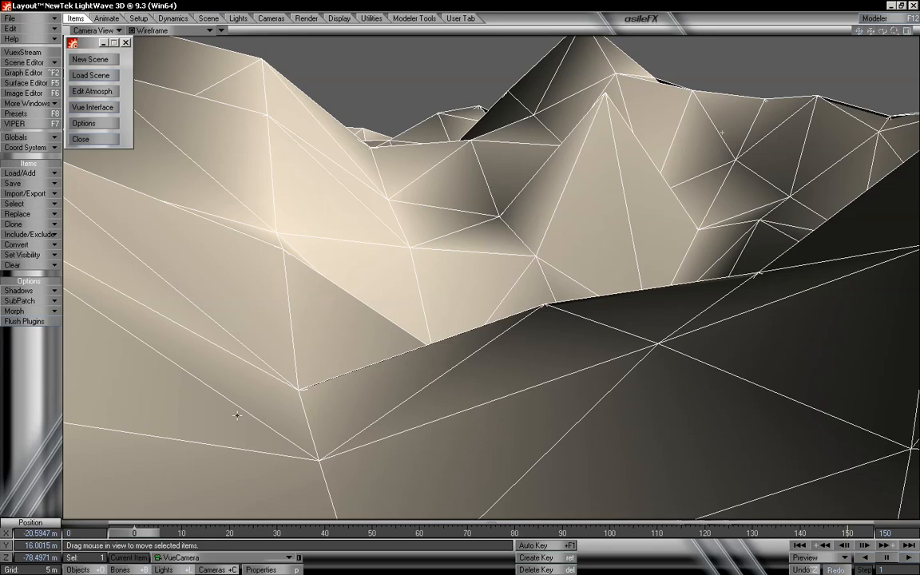
pyautogui.moveTo(146, 536)
pyautogui.mouseDown()
pyautogui.moveTo(857, 533)
pyautogui.moveTo(144, 533)
pyautogui.mouseUp()
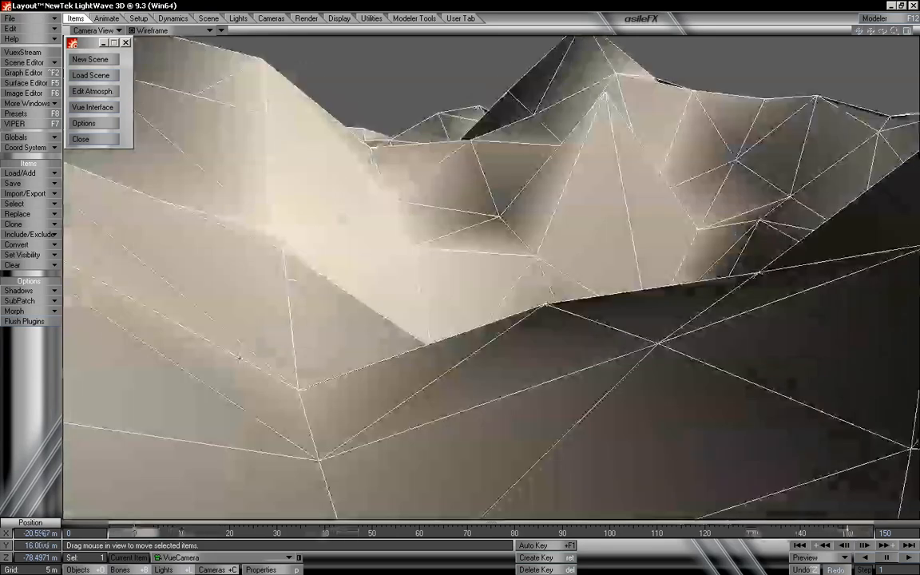
# - Switch to Vue, move the timeline to 00:00:02 - 15 and pan the main camera at that time
pyautogui.hotkey('alt', 'Tab')
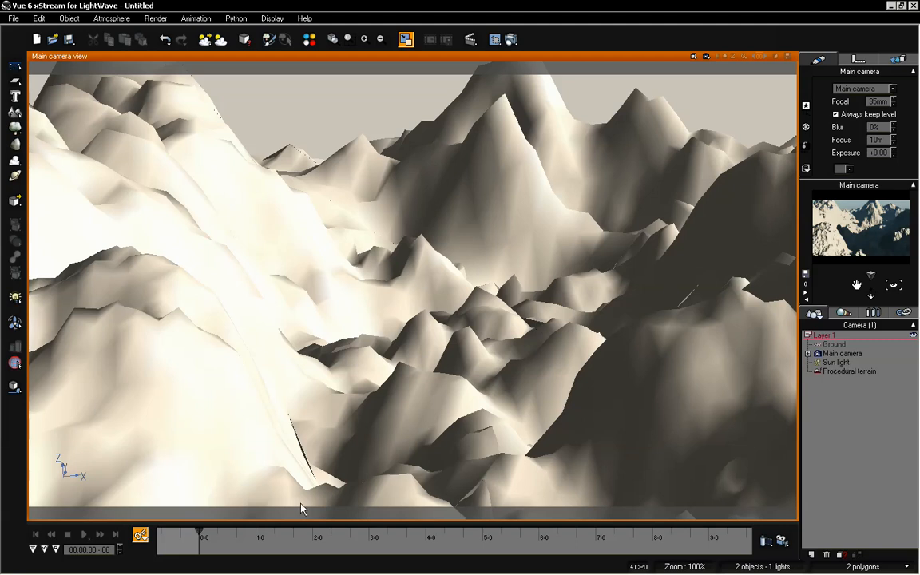
pyautogui.moveTo(200, 531); pyautogui.dragTo(342, 528)
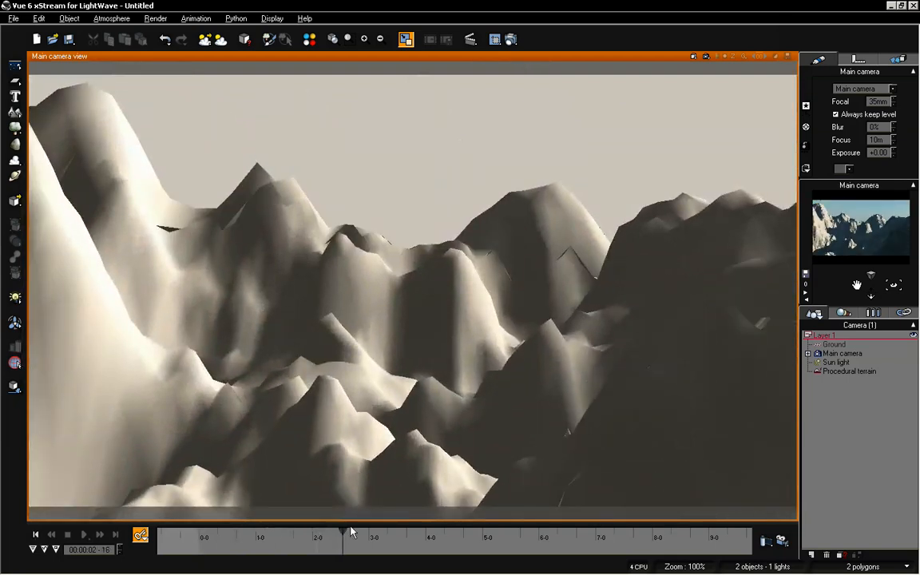
pyautogui.moveTo(341, 528); pyautogui.dragTo(342, 529)
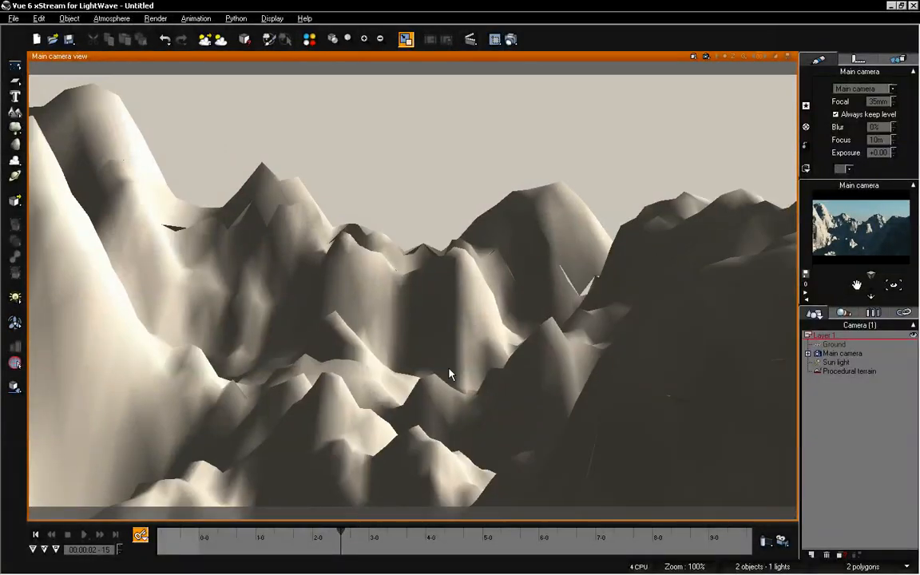
pyautogui.click(857, 285)
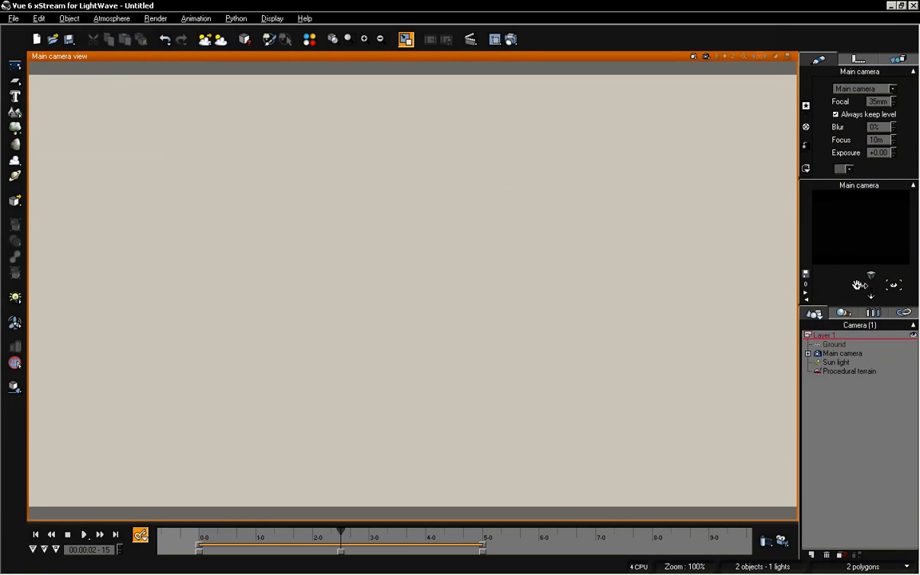
# - Scrub the timeline, return to the animation start and switch to the four-view layout
pyautogui.moveTo(341, 530); pyautogui.dragTo(291, 531)
pyautogui.click(37, 535)
pyautogui.click(333, 39)
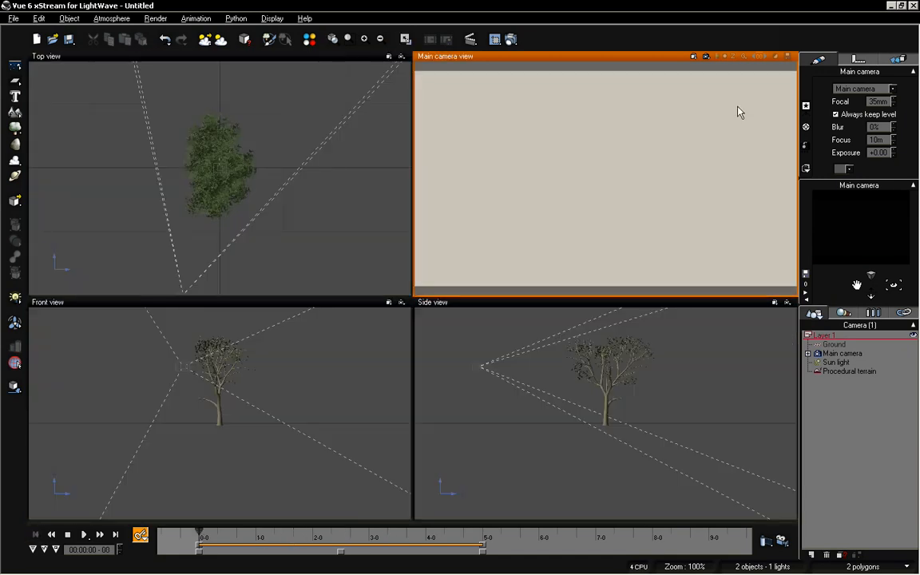
# - Fit the whole terrain in the Top, Front and Side views and select the main camera
pyautogui.click(527, 348)
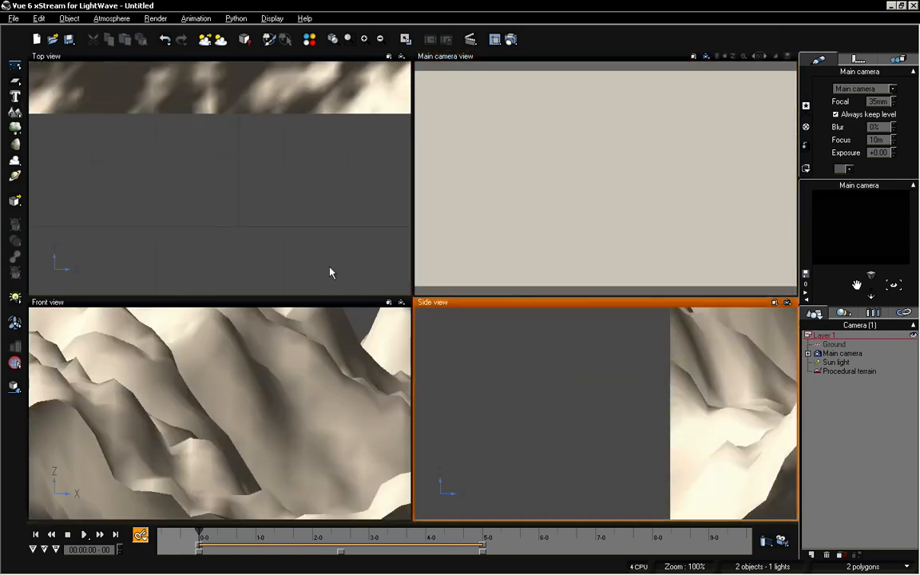
pyautogui.click(323, 201)
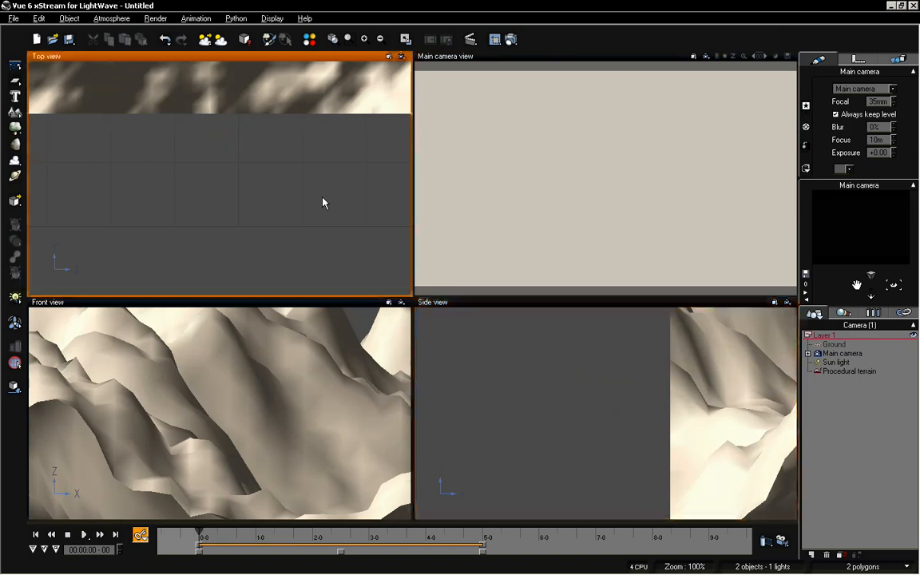
pyautogui.scroll(-5, 323, 201)
pyautogui.scroll(-5, 282, 204)
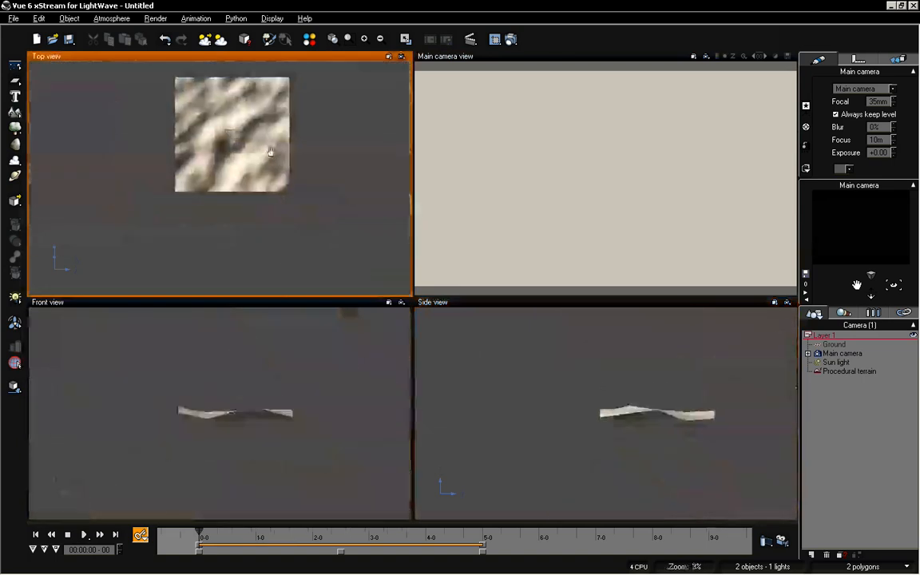
pyautogui.moveTo(308, 225); pyautogui.dragTo(209, 197, button='right')
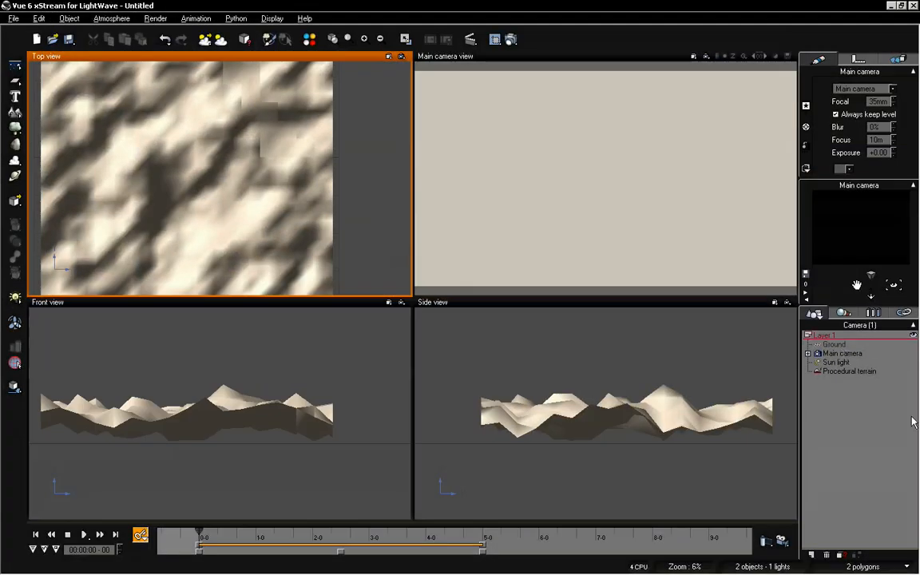
pyautogui.click(841, 353)
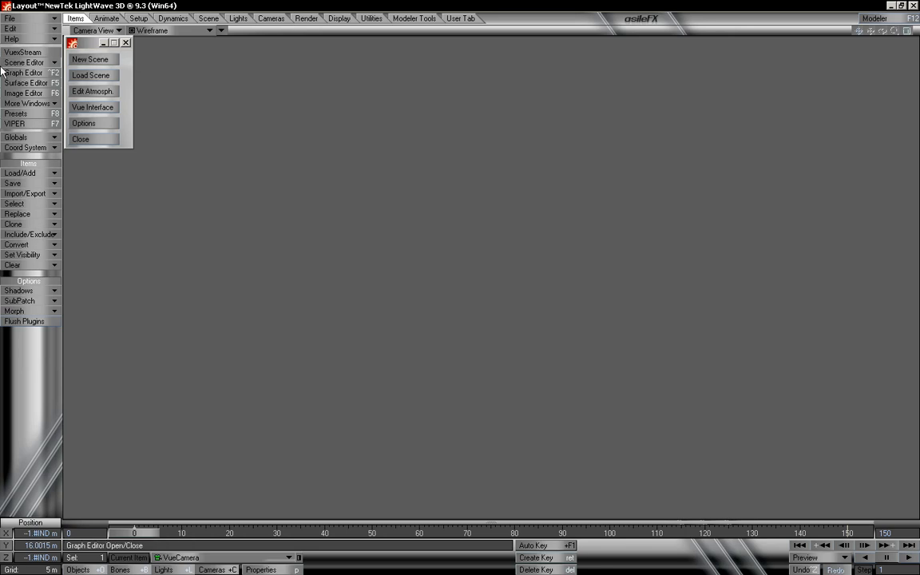
# - Adjust the global scale ratio in the Vue 6 xStream settings in LightWave Layout and accept the settings
pyautogui.click(87, 111)
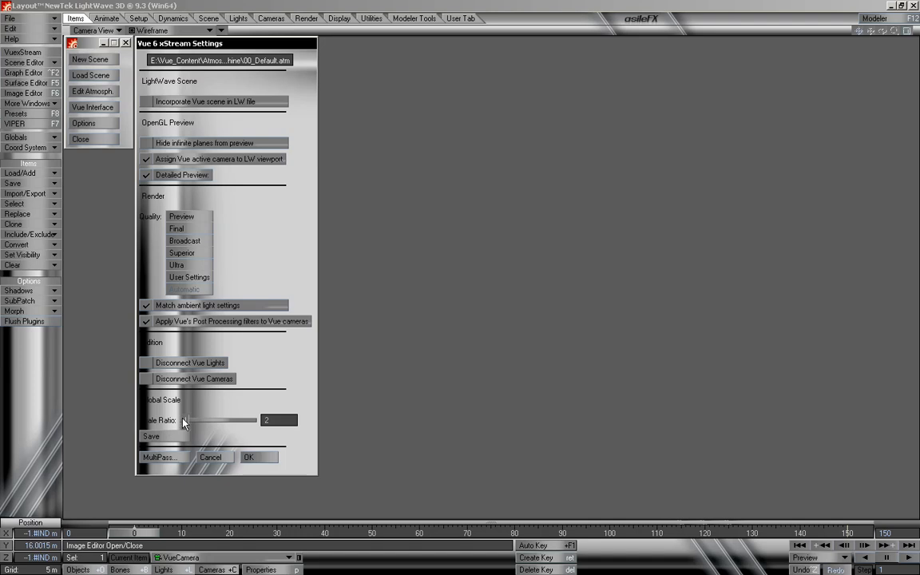
pyautogui.moveTo(186, 423); pyautogui.dragTo(191, 423)
pyautogui.click(248, 456)
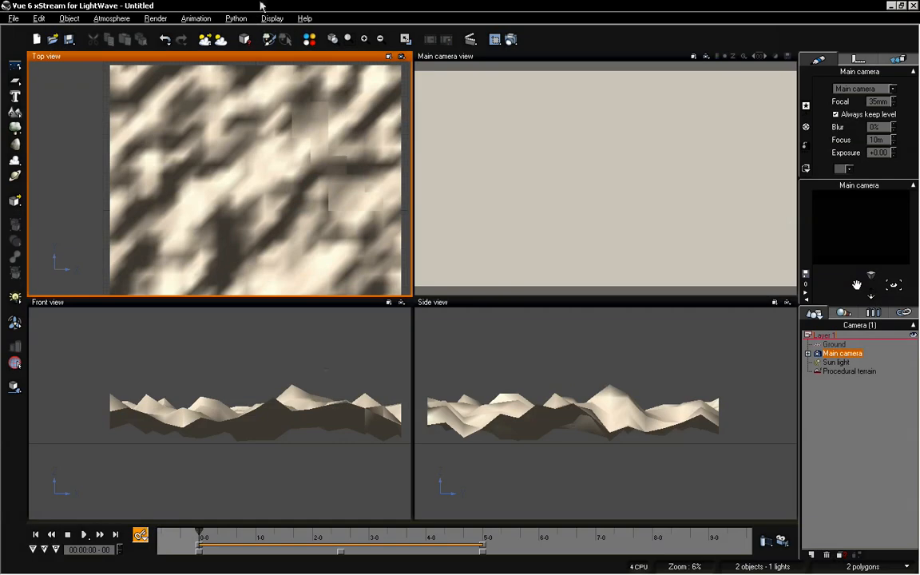
# - Switch to Vue, select the main camera and destroy its animation
pyautogui.click(196, 18)
pyautogui.moveTo(158, 23)
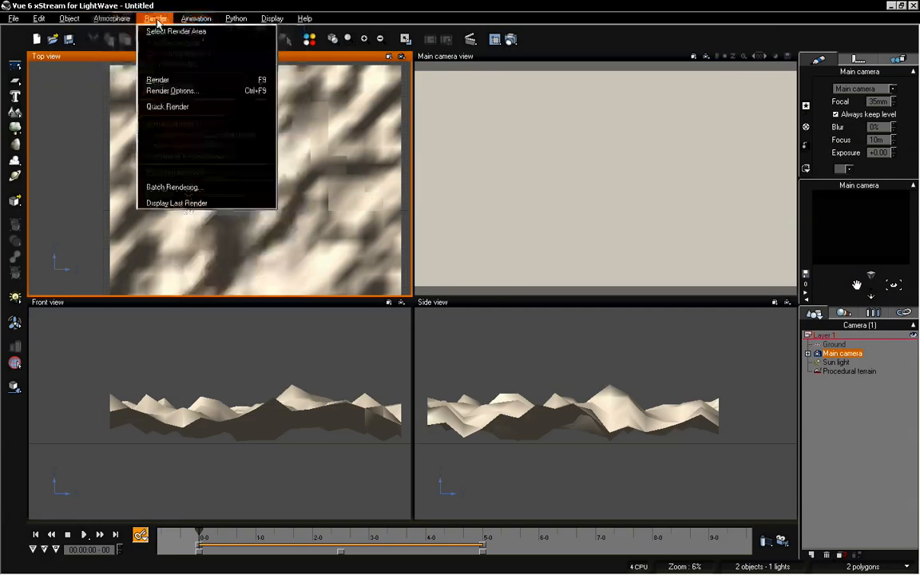
pyautogui.click(221, 4)
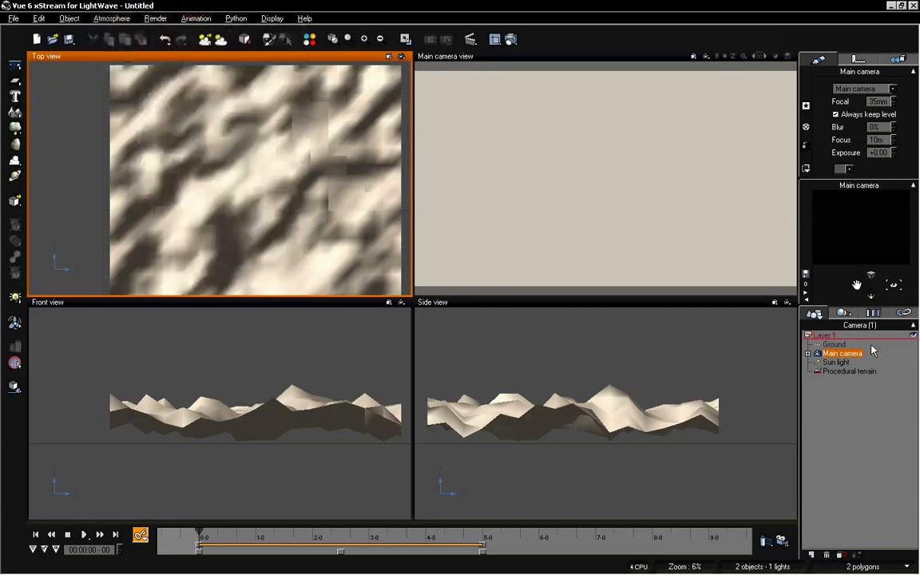
pyautogui.click(840, 388)
pyautogui.click(838, 356)
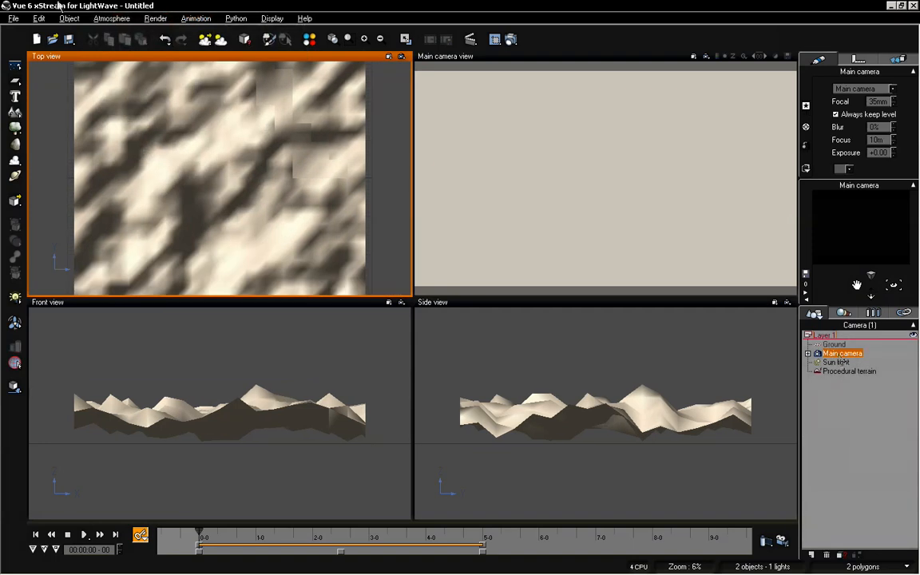
pyautogui.click(196, 17)
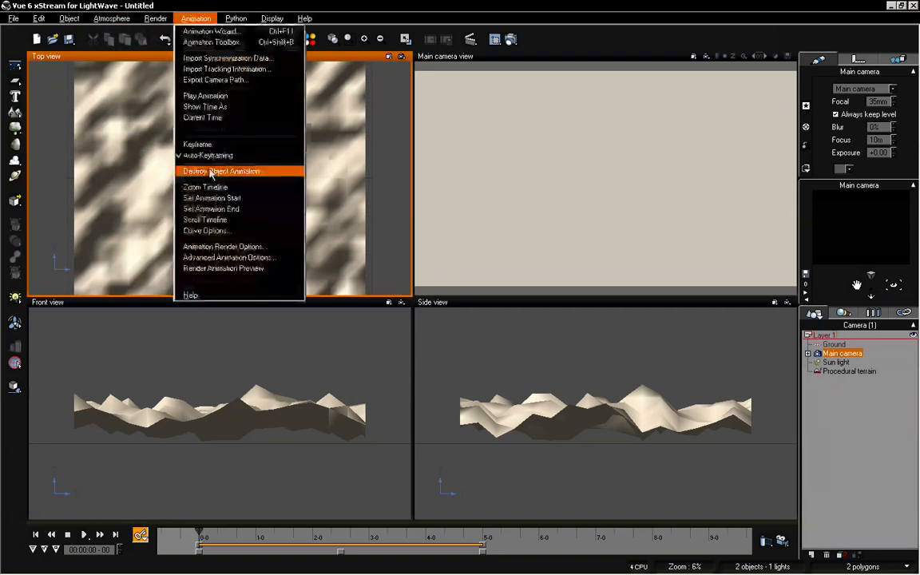
pyautogui.click(209, 169)
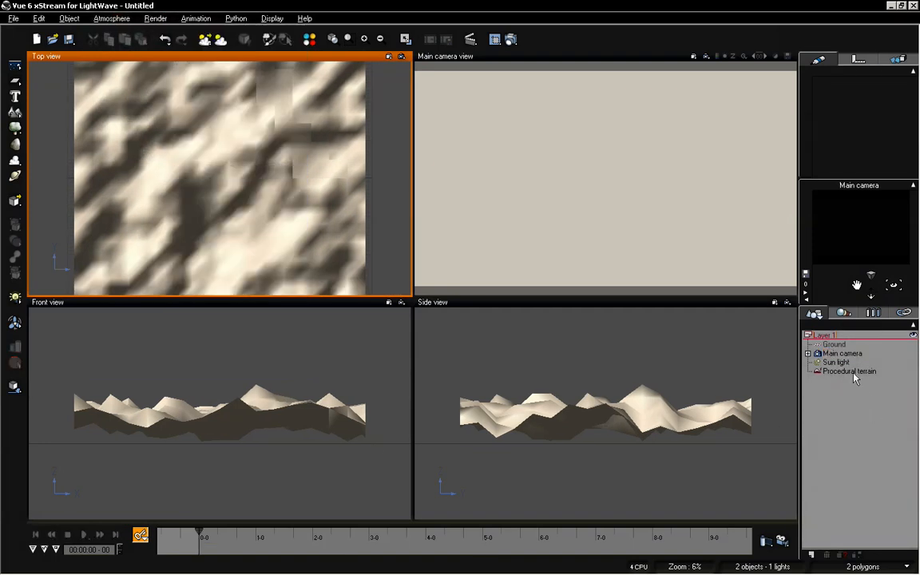
# - Maximize the Top view with the whole terrain in sight and select the main camera
pyautogui.doubleClick(261, 56)
pyautogui.scroll(-5, 519, 237)
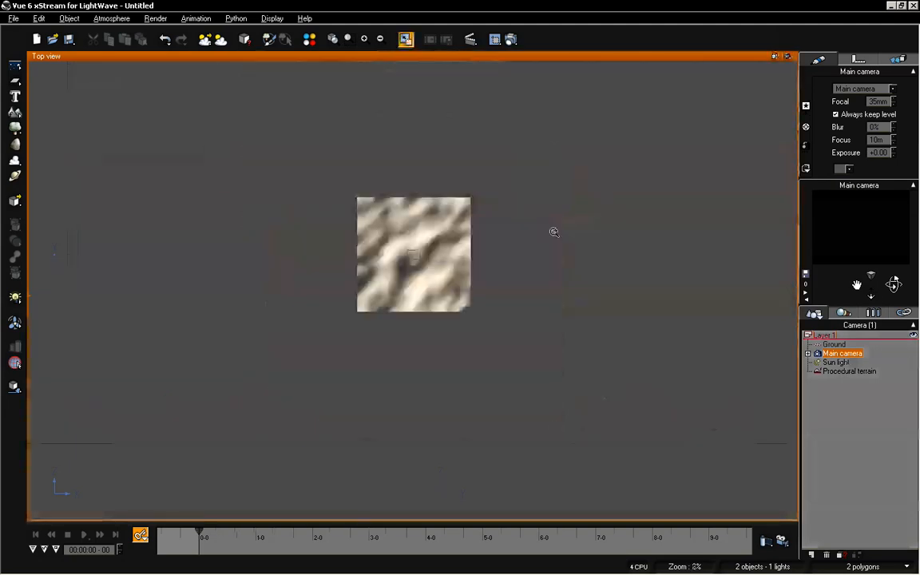
pyautogui.scroll(5, 506, 284)
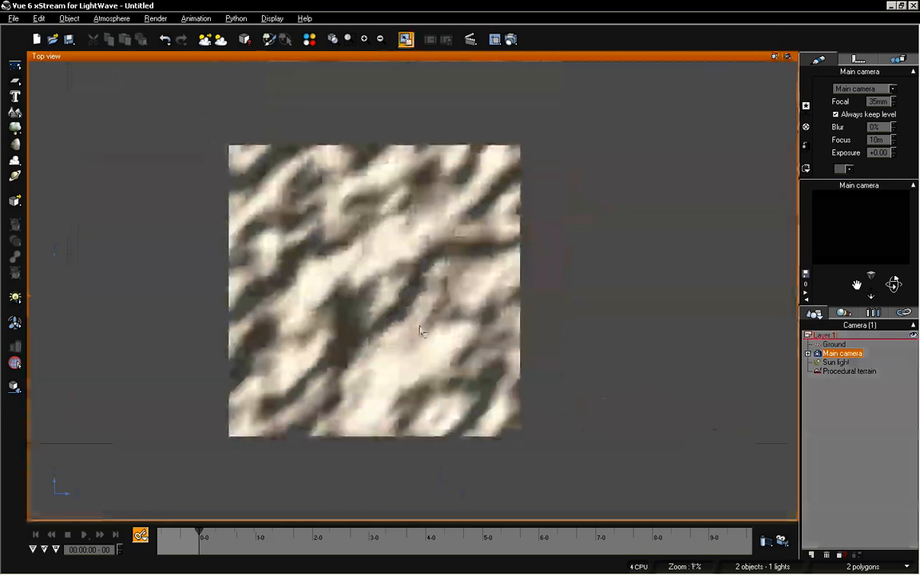
pyautogui.click(848, 371)
pyautogui.click(842, 353)
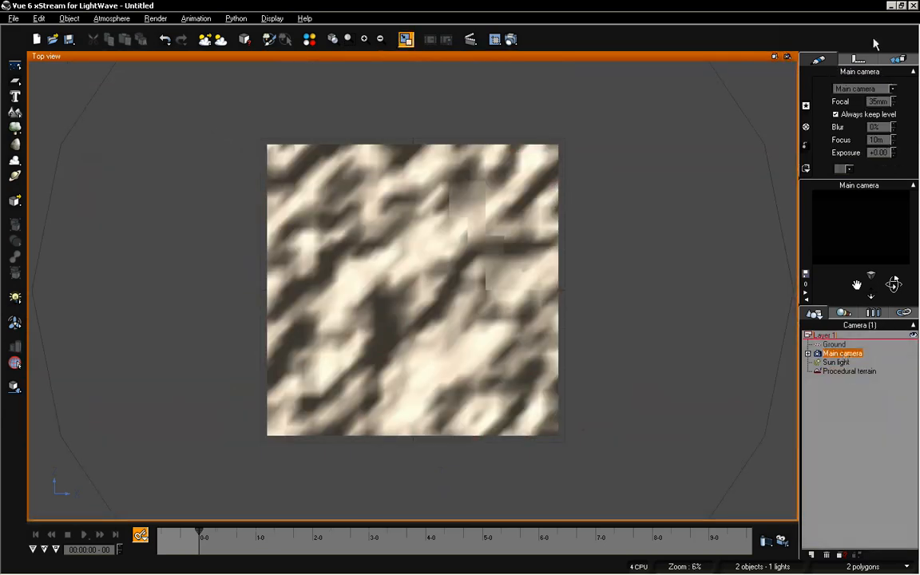
# - Set the main camera's X, Y and Z position to 0
pyautogui.click(860, 60)
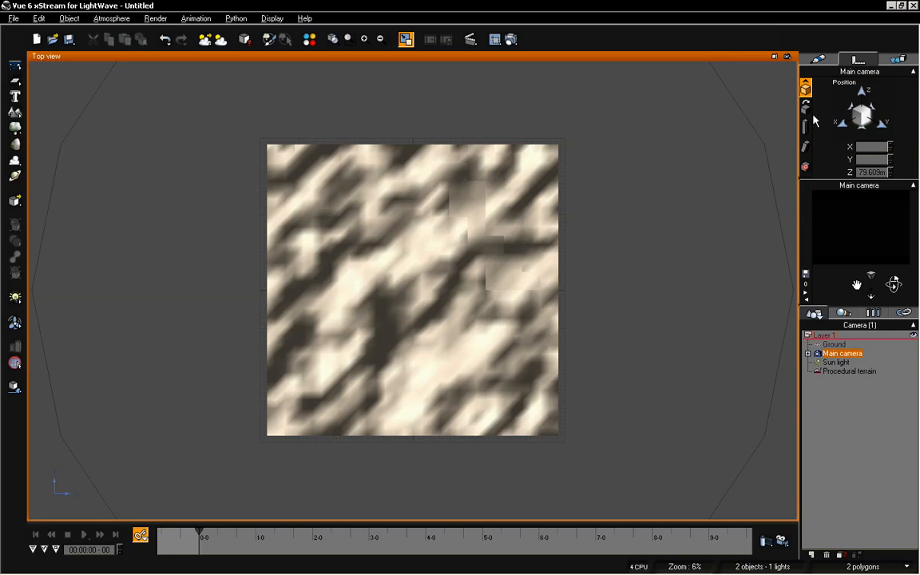
pyautogui.doubleClick(864, 147)
pyautogui.write('0')
pyautogui.doubleClick(869, 160)
pyautogui.write('0')
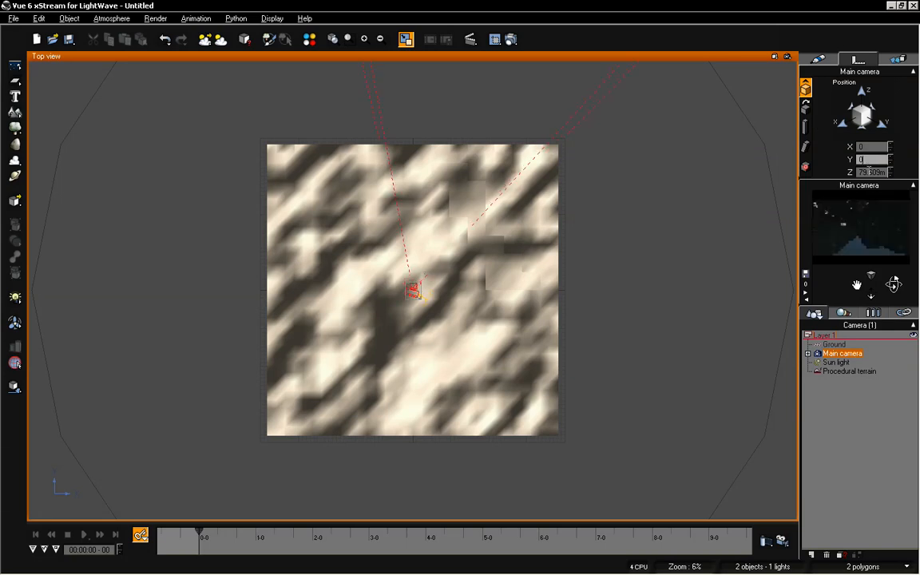
pyautogui.doubleClick(871, 173)
pyautogui.write('0')
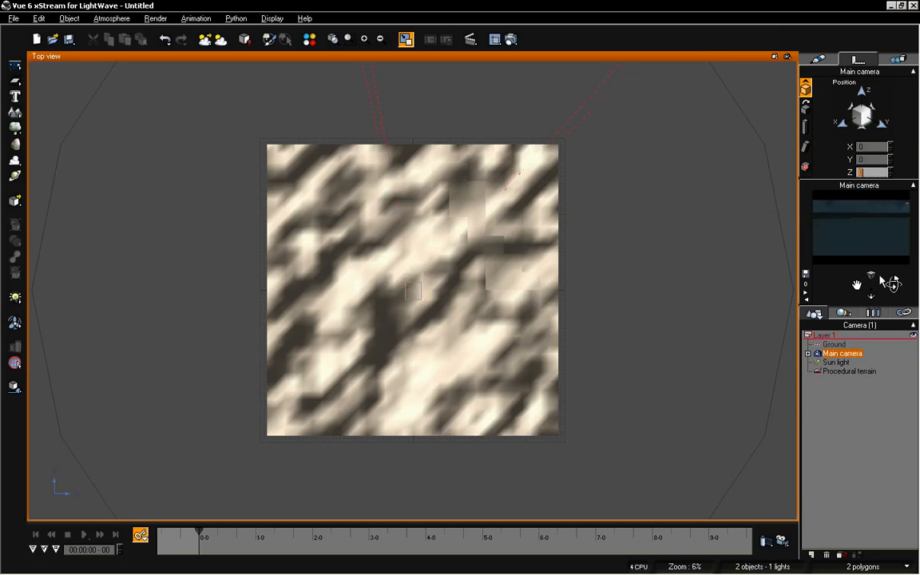
pyautogui.click(873, 404)
pyautogui.click(844, 354)
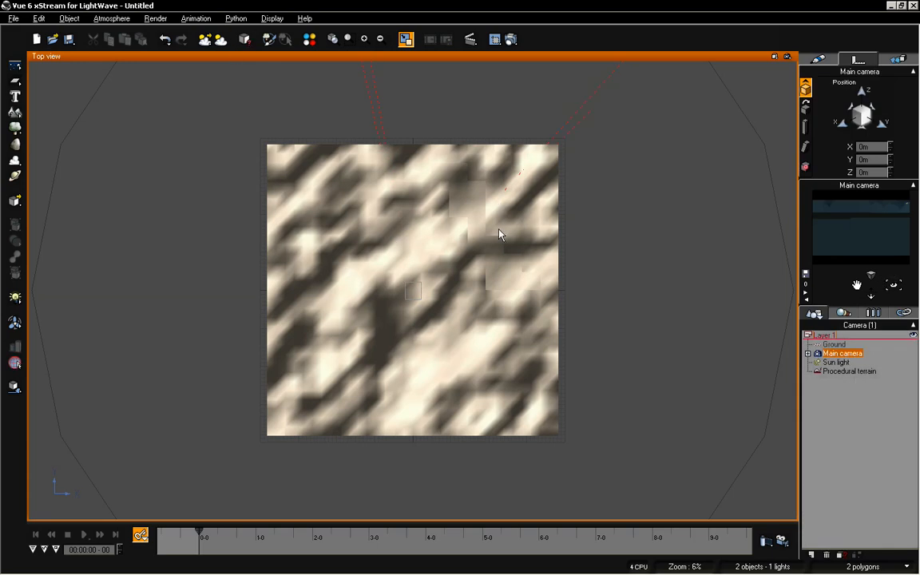
# - Maximize the main camera view and rotate the camera to frame the mountain peaks and the sky above them
pyautogui.doubleClick(96, 56)
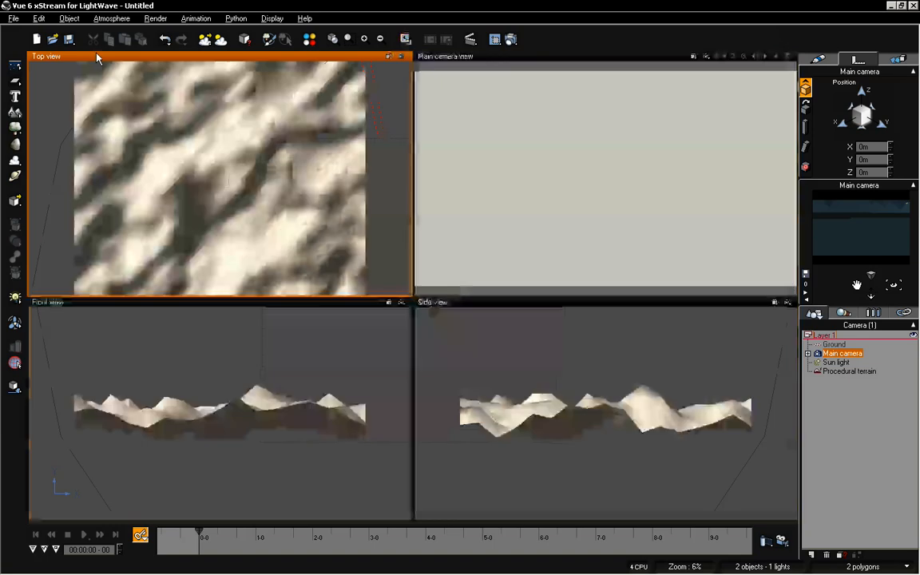
pyautogui.doubleClick(499, 55)
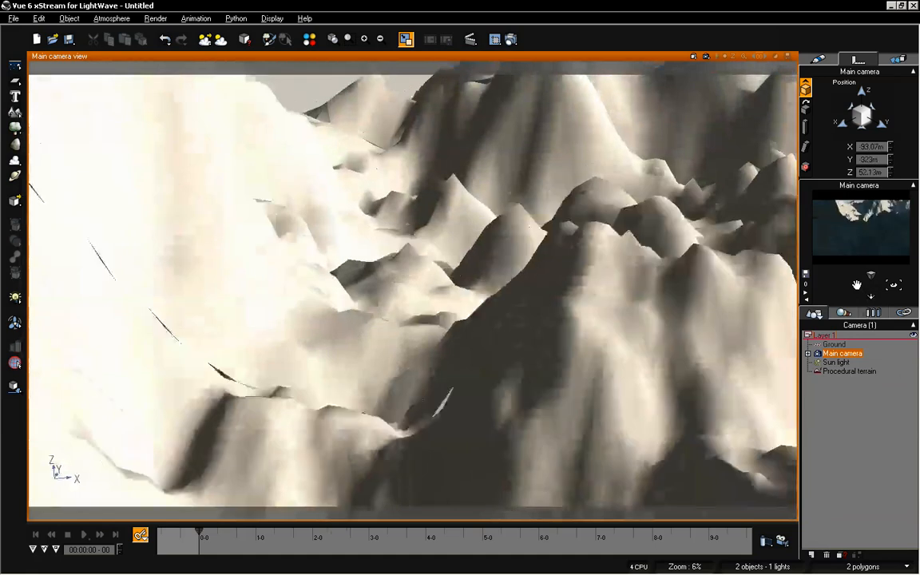
pyautogui.moveTo(893, 285); pyautogui.dragTo(892, 283)
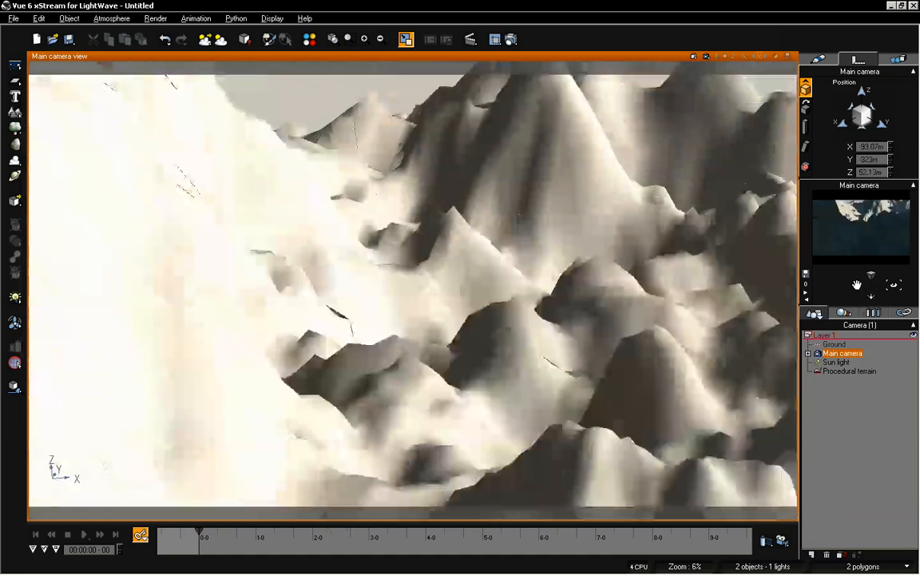
pyautogui.moveTo(893, 284); pyautogui.dragTo(857, 273)
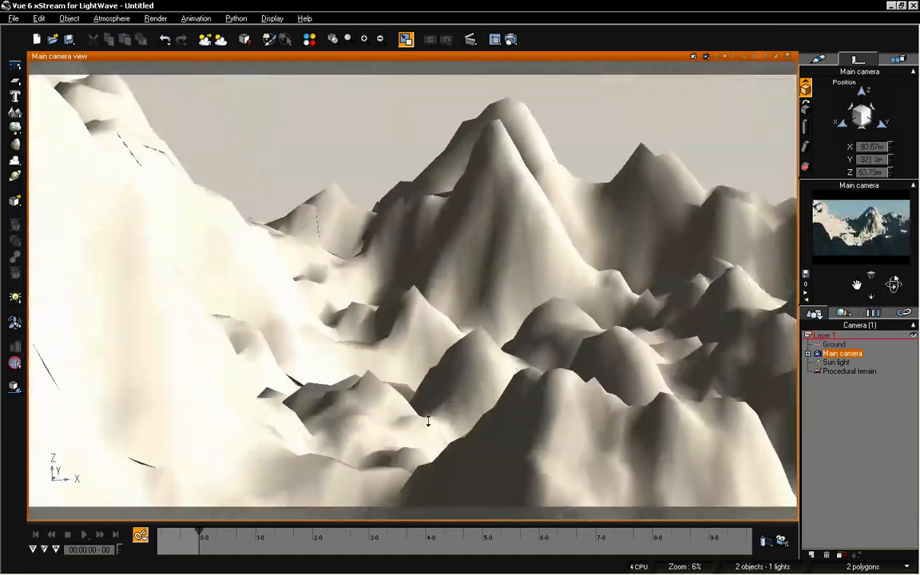
# - Switch to LightWave Layout, delete the camera's motion key at frame 150 and return to the first frame
pyautogui.hotkey('alt', 'Tab')
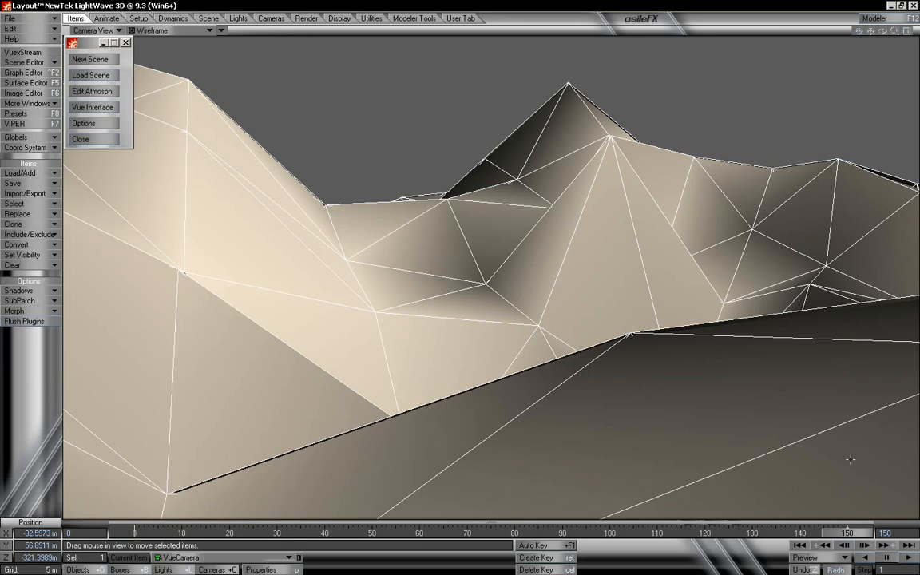
pyautogui.press('Delete')
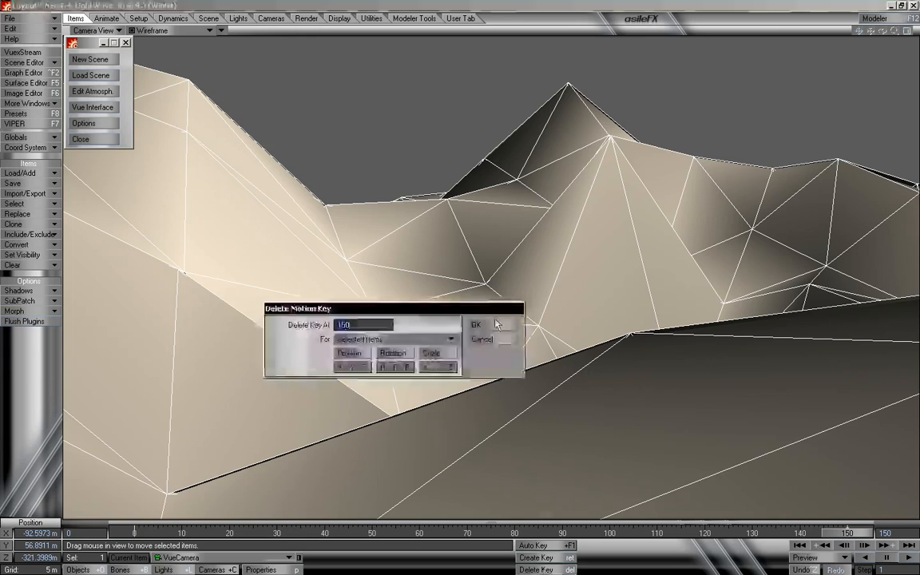
pyautogui.click(500, 329)
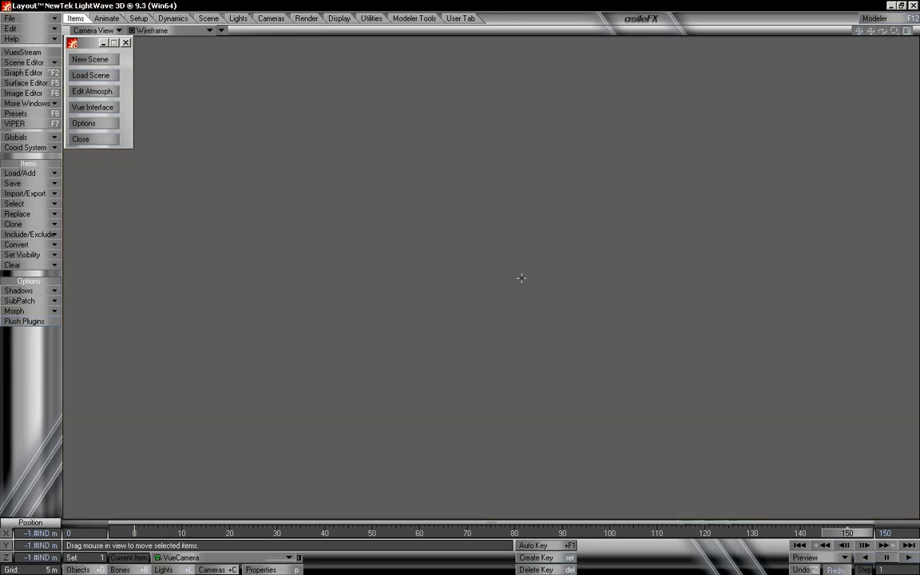
pyautogui.click(799, 544)
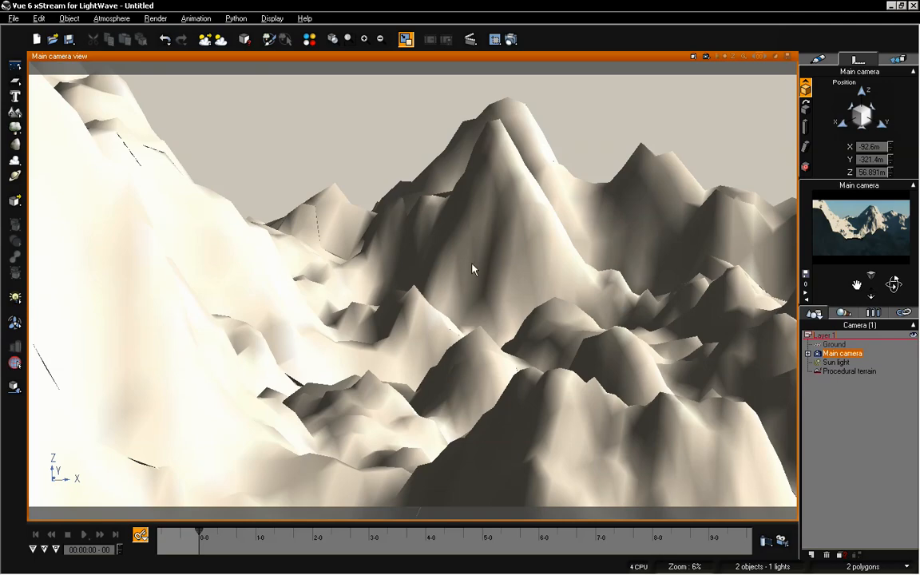
# - In Vue, restore the four-view layout, destroy the main camera's animation and return to the animation start
pyautogui.moveTo(874, 291); pyautogui.dragTo(872, 293)
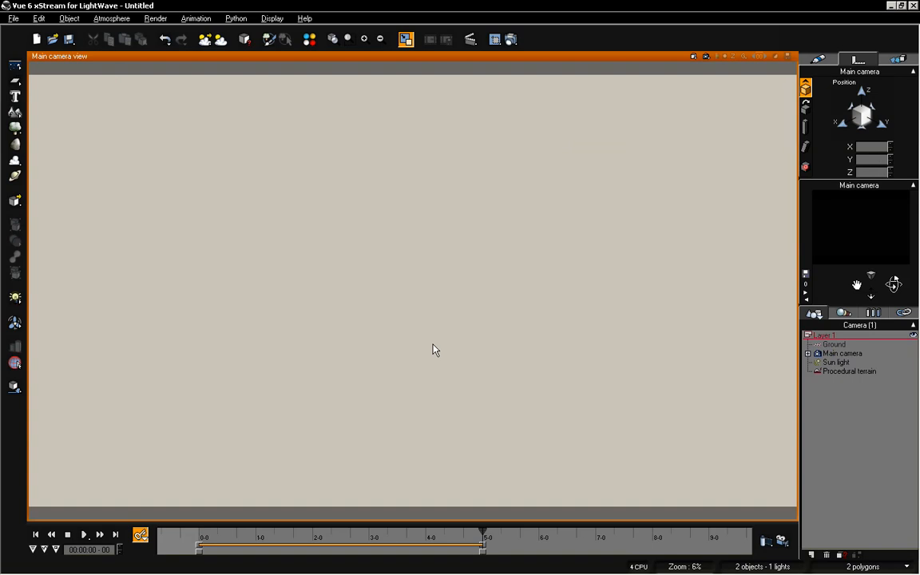
pyautogui.doubleClick(436, 59)
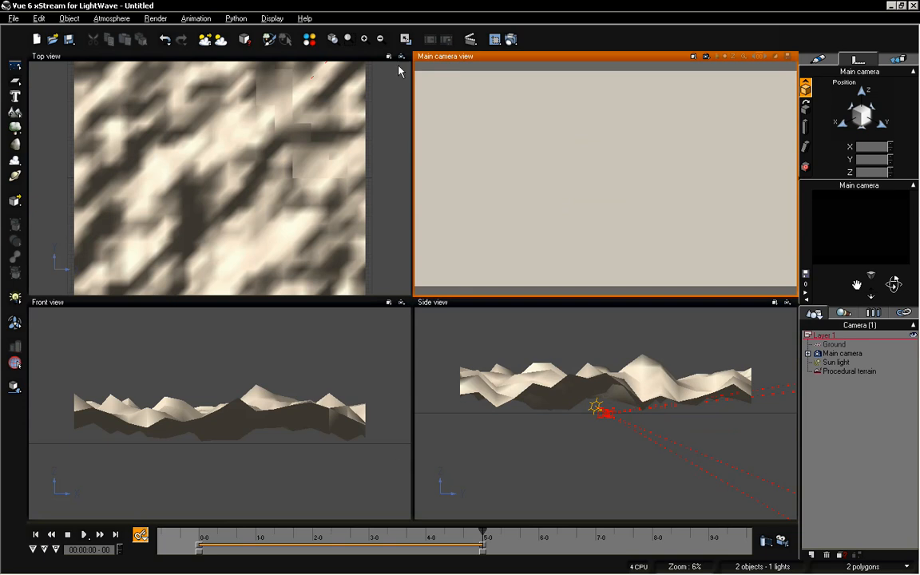
pyautogui.click(858, 354)
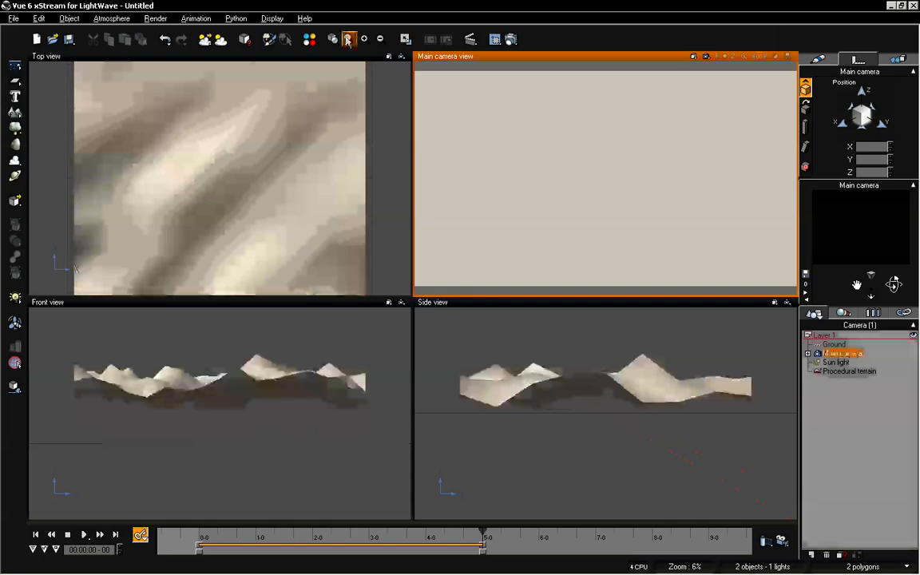
pyautogui.click(198, 18)
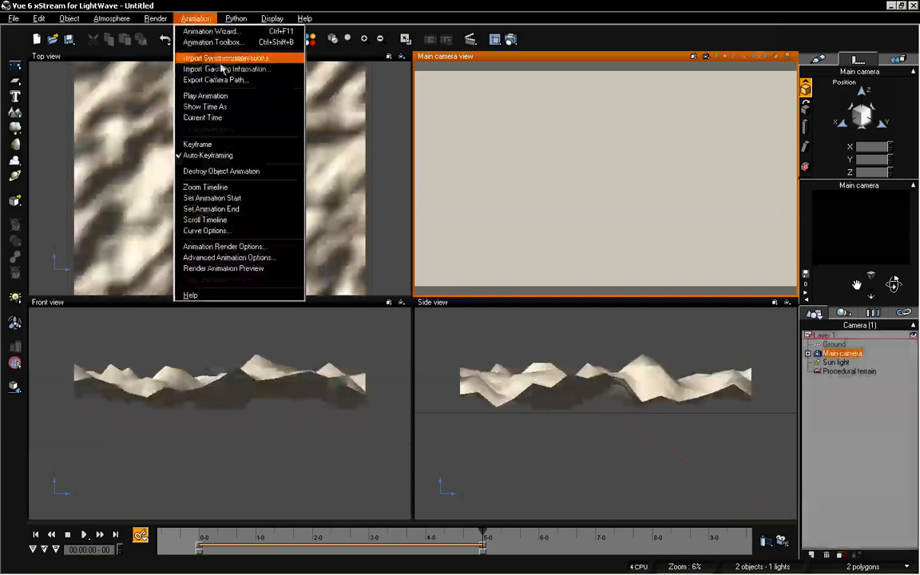
pyautogui.click(228, 171)
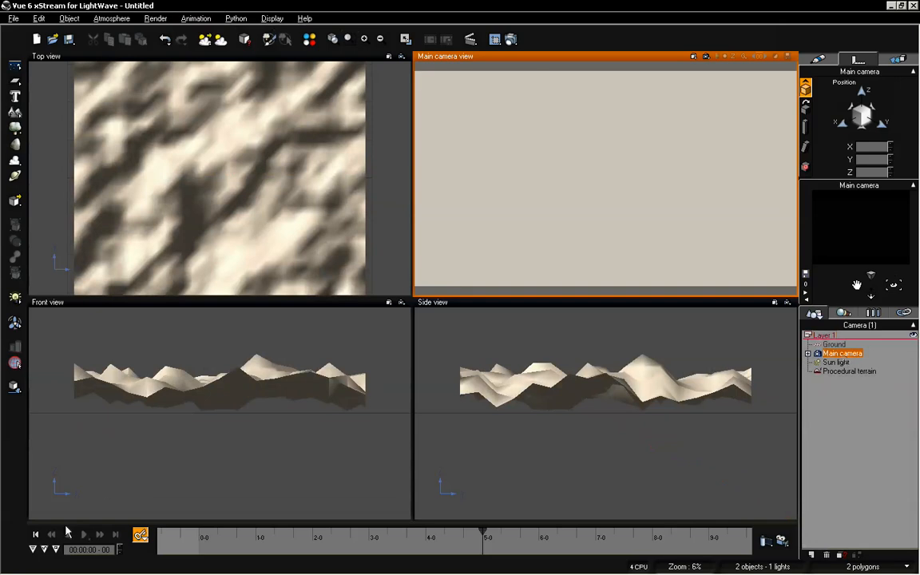
pyautogui.click(37, 535)
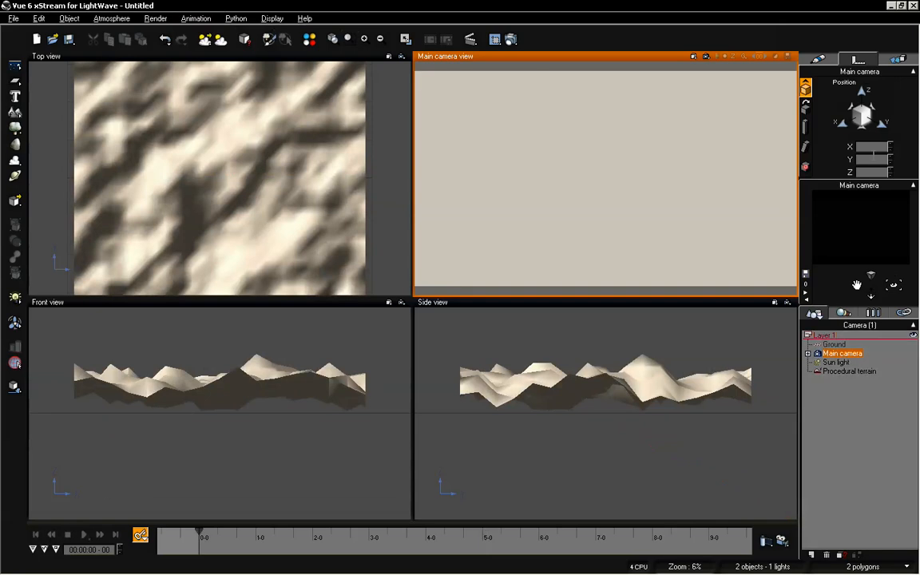
# - Reset the main camera's position to 0 on all three axes at the animation start, then deselect it
pyautogui.click(875, 148)
pyautogui.write('0')
pyautogui.click(876, 161)
pyautogui.write('0')
pyautogui.click(874, 173)
pyautogui.write('0')
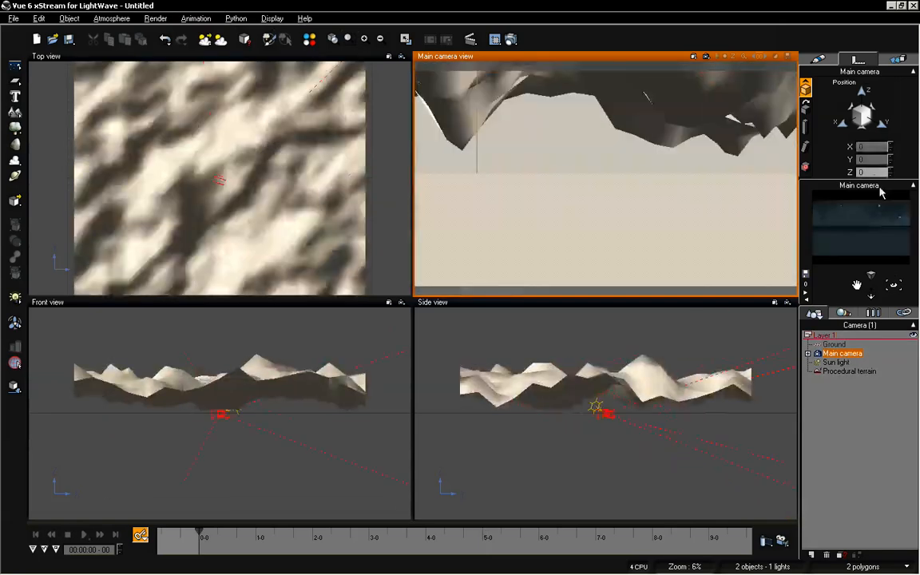
pyautogui.click(584, 317)
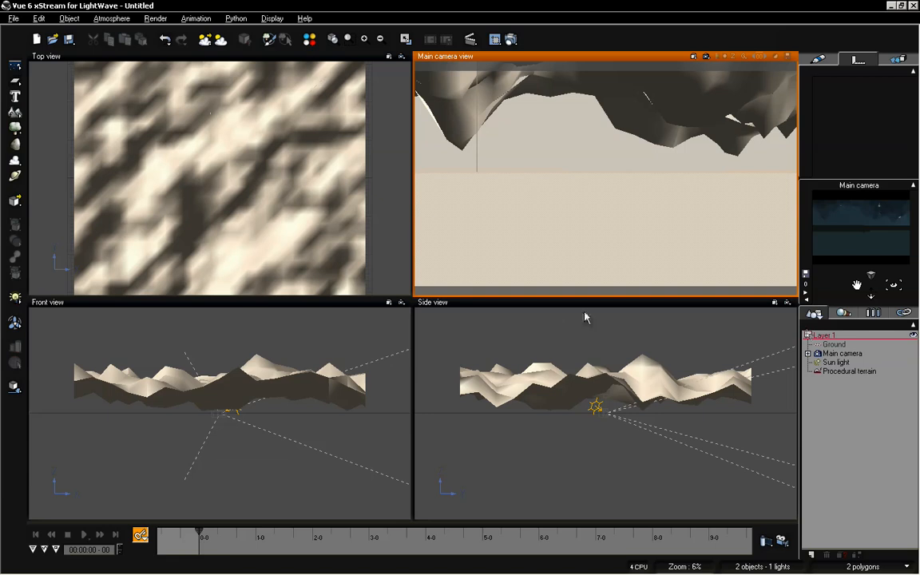
# - Maximize the main camera view, select the main camera and reposition it to look across the terrain
pyautogui.doubleClick(582, 61)
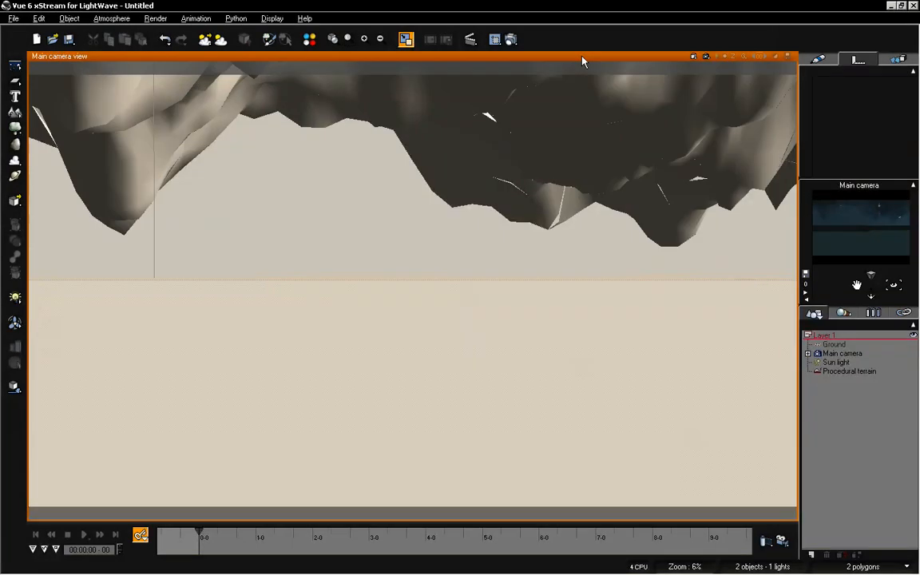
pyautogui.click(842, 353)
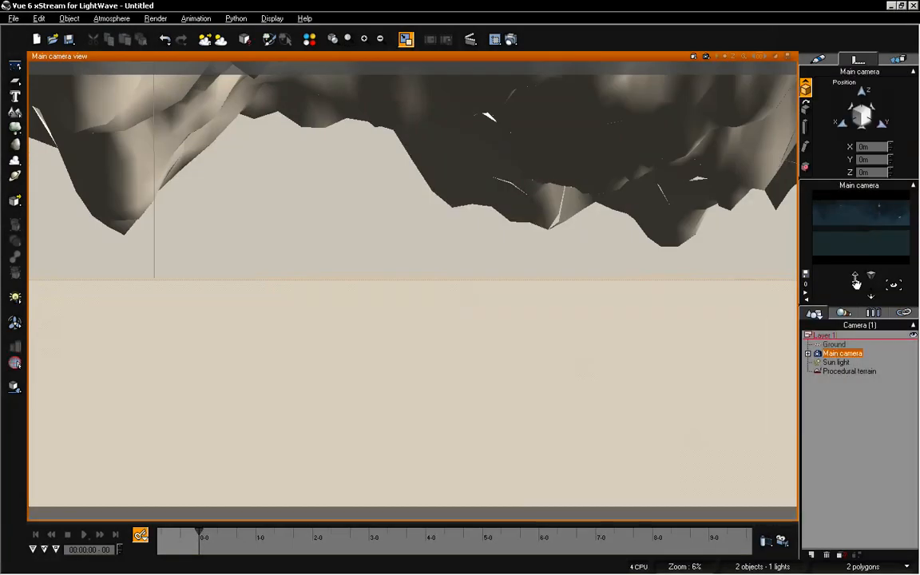
pyautogui.moveTo(858, 284)
pyautogui.mouseDown()
pyautogui.moveTo(857, 301)
pyautogui.moveTo(870, 289)
pyautogui.moveTo(871, 308)
pyautogui.moveTo(857, 275)
pyautogui.moveTo(869, 285)
pyautogui.moveTo(871, 306)
pyautogui.moveTo(852, 284)
pyautogui.mouseUp()
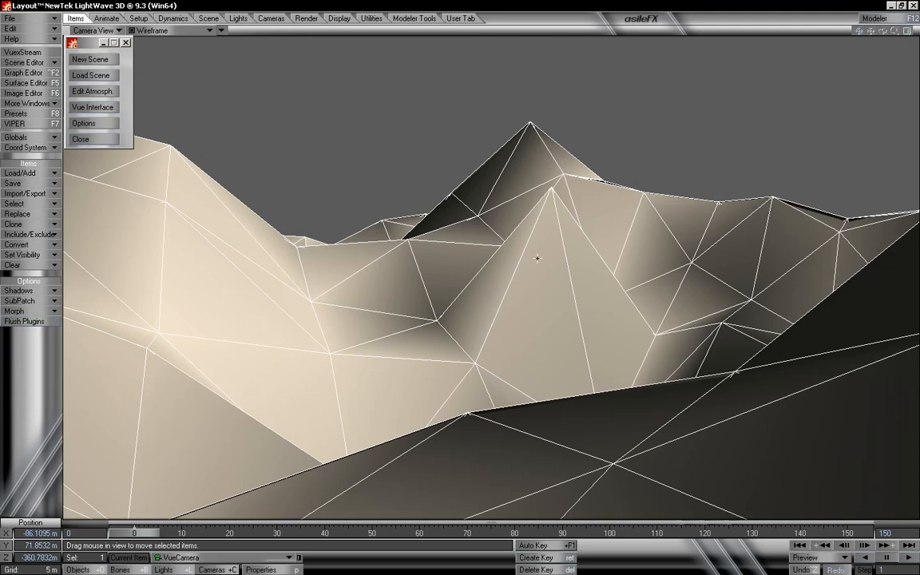
# - Try to move VueCamera at frame 150 in LightWave Layout
pyautogui.moveTo(152, 533); pyautogui.dragTo(847, 533)
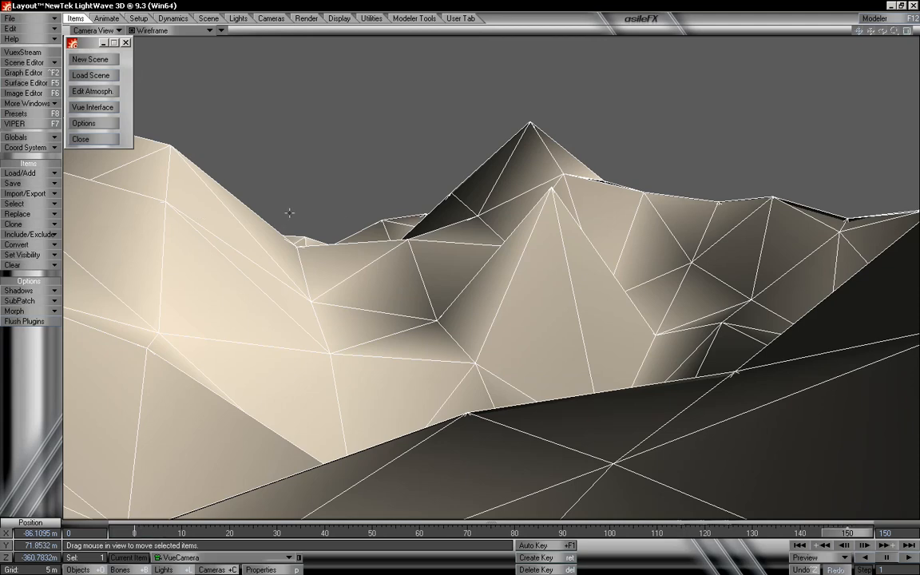
pyautogui.moveTo(395, 217); pyautogui.dragTo(423, 216)
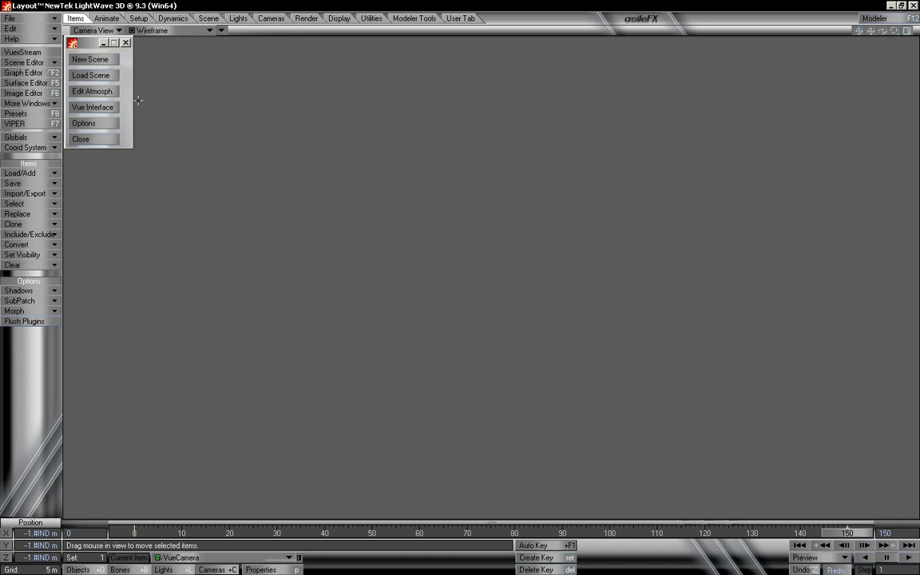
# - Clear the whole scene in LightWave Layout and confirm
pyautogui.click(47, 17)
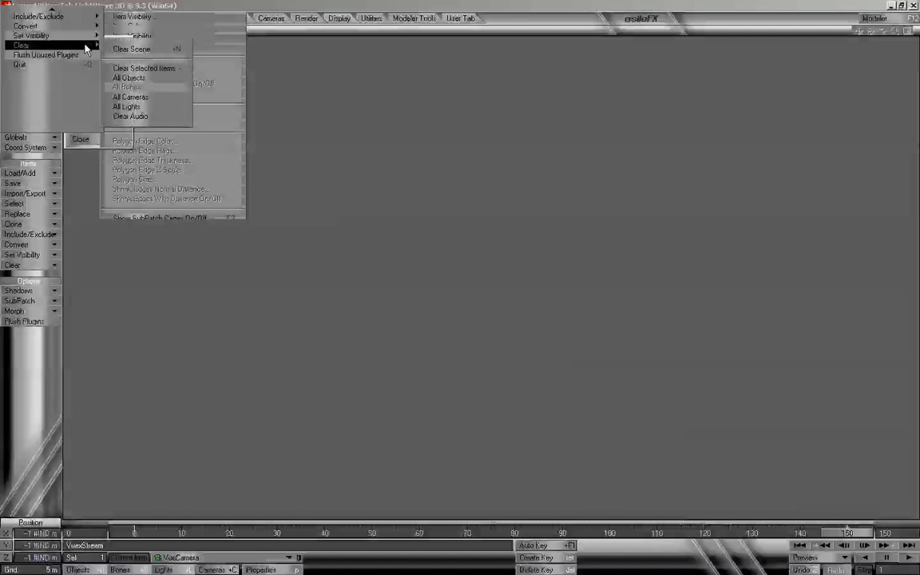
pyautogui.click(128, 45)
pyautogui.click(501, 416)
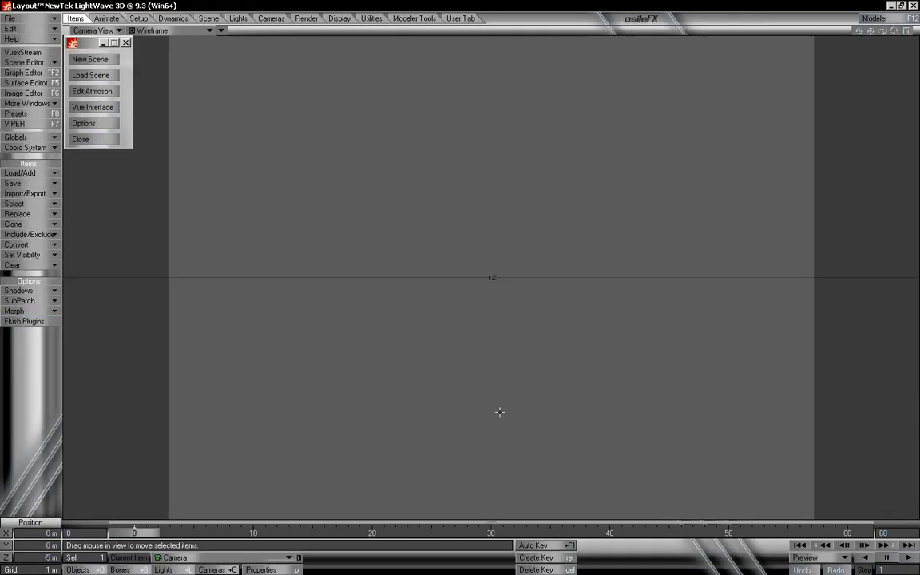
# - Create a new Vue scene with the Default atmosphere, without LightWave's default light and camera, and open the Vue interface
pyautogui.hotkey('alt', 'Tab')
pyautogui.hotkey('alt', 'Tab')
pyautogui.hotkey('alt', 'Tab')
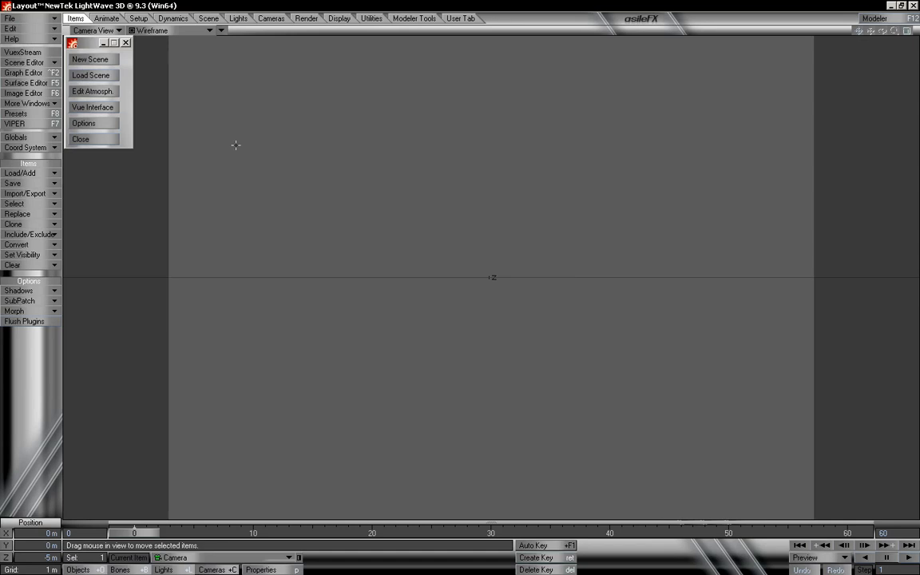
pyautogui.click(102, 57)
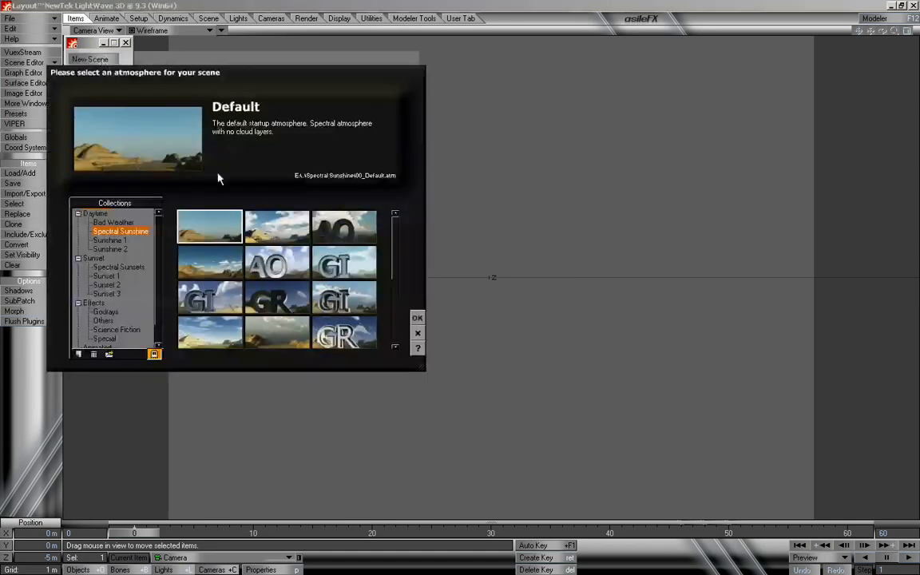
pyautogui.click(417, 318)
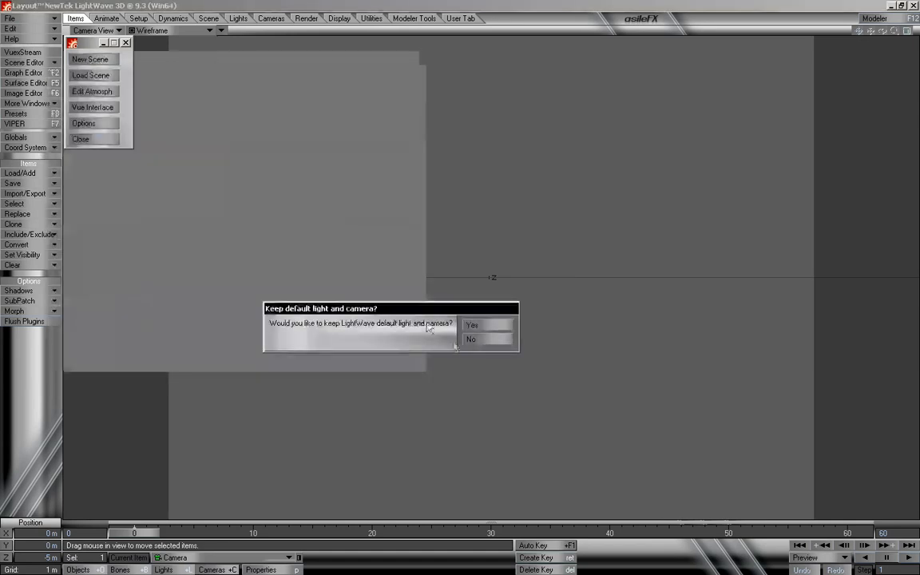
pyautogui.click(470, 339)
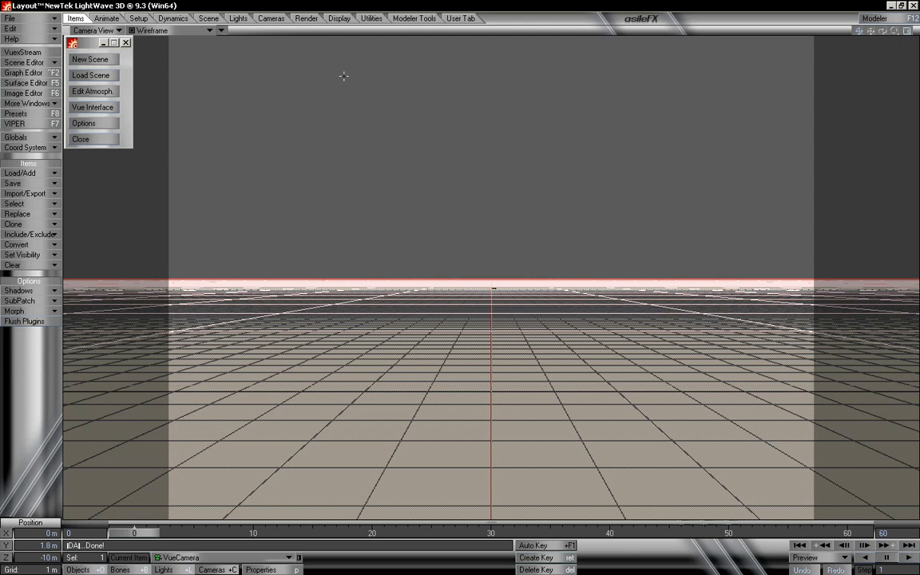
pyautogui.click(91, 106)
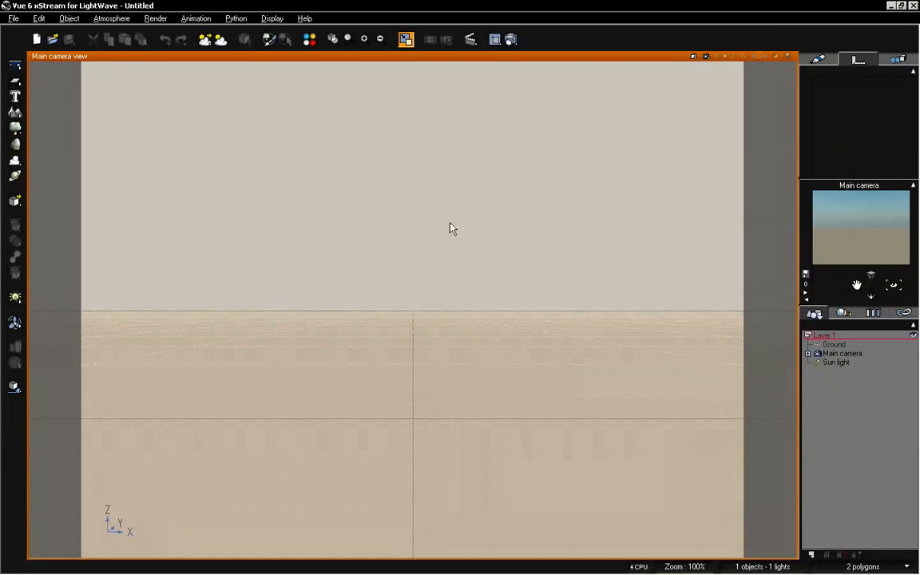
# - Set the render options to Final quality, render to screen, Television 16/9 aspect ratio and a 1280 x 720 picture size
pyautogui.click(511, 40)
pyautogui.click(140, 128)
pyautogui.click(164, 265)
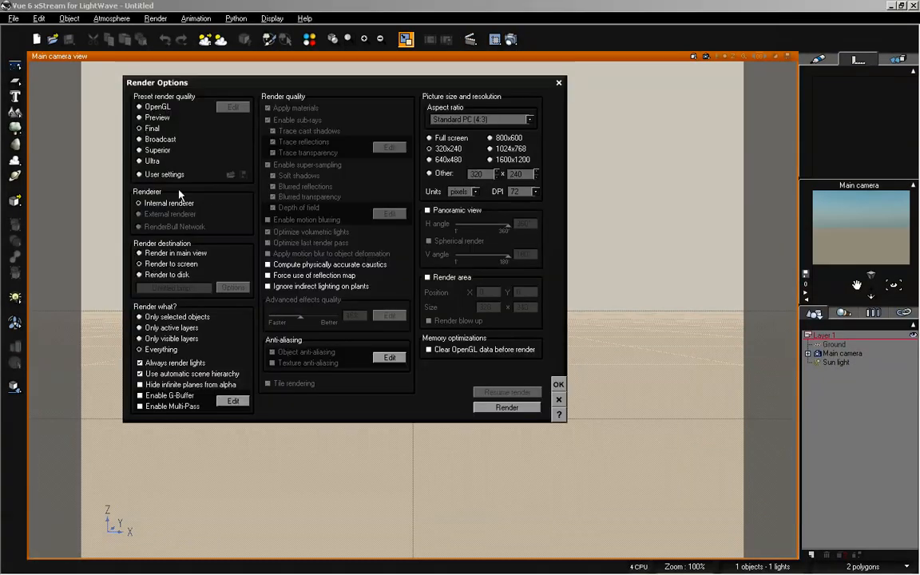
pyautogui.click(492, 119)
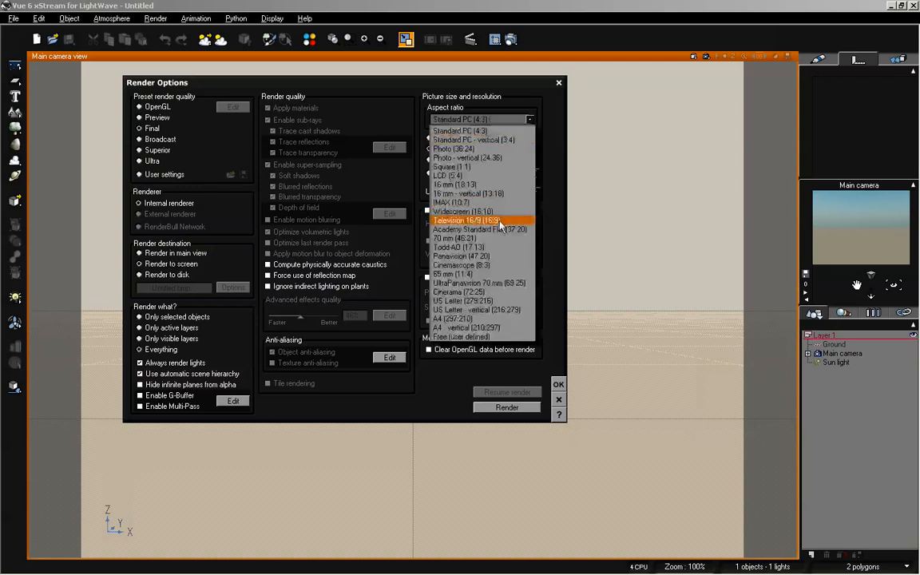
pyautogui.click(496, 187)
pyautogui.click(516, 175)
pyautogui.write('720')
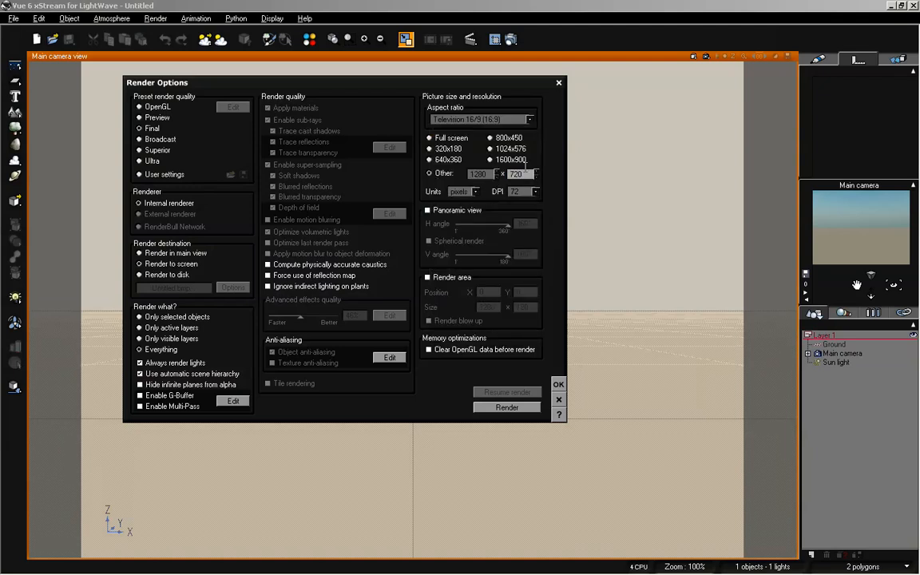
pyautogui.click(558, 384)
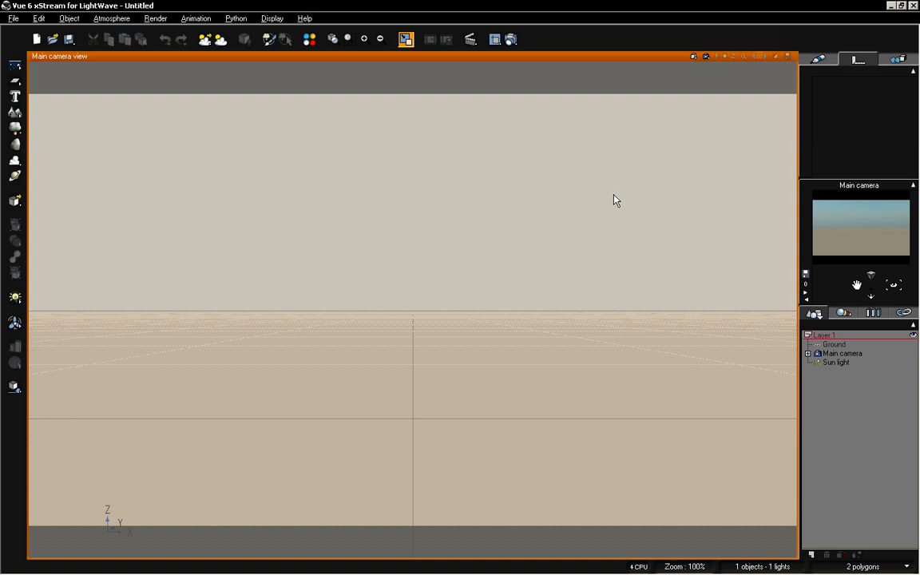
# - Create a procedural terrain and frame it in the main camera view
pyautogui.click(15, 112)
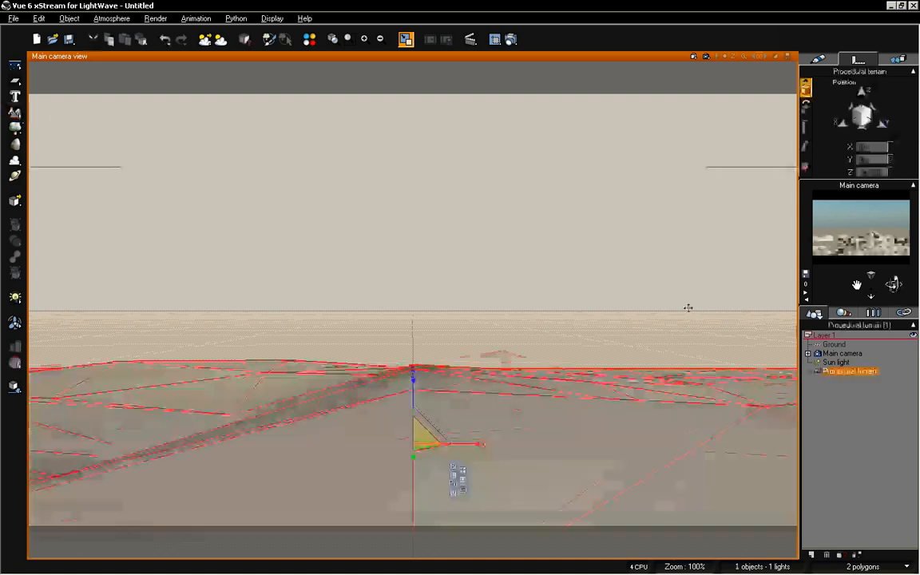
pyautogui.moveTo(871, 285); pyautogui.dragTo(902, 297)
pyautogui.moveTo(409, 318); pyautogui.dragTo(563, 98)
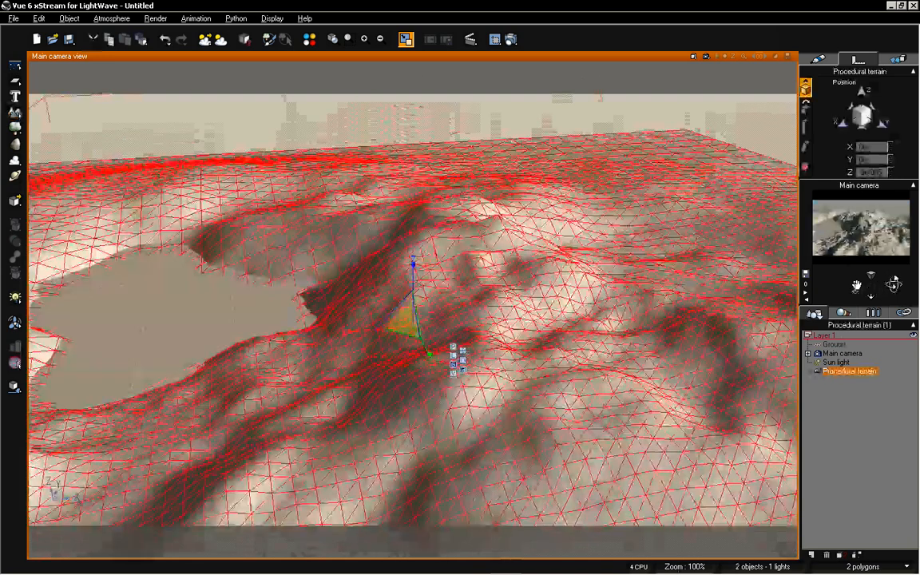
pyautogui.moveTo(870, 286); pyautogui.dragTo(889, 265)
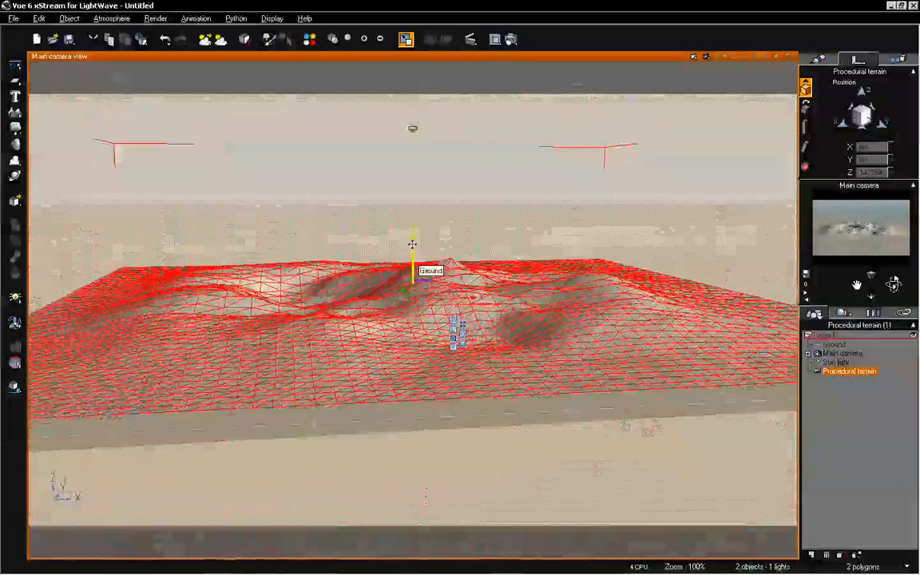
# - Remove the terrain's zeroed edges and set its procedural altitude scale to 0.40 in the Terrain Editor
pyautogui.doubleClick(524, 283)
pyautogui.click(57, 128)
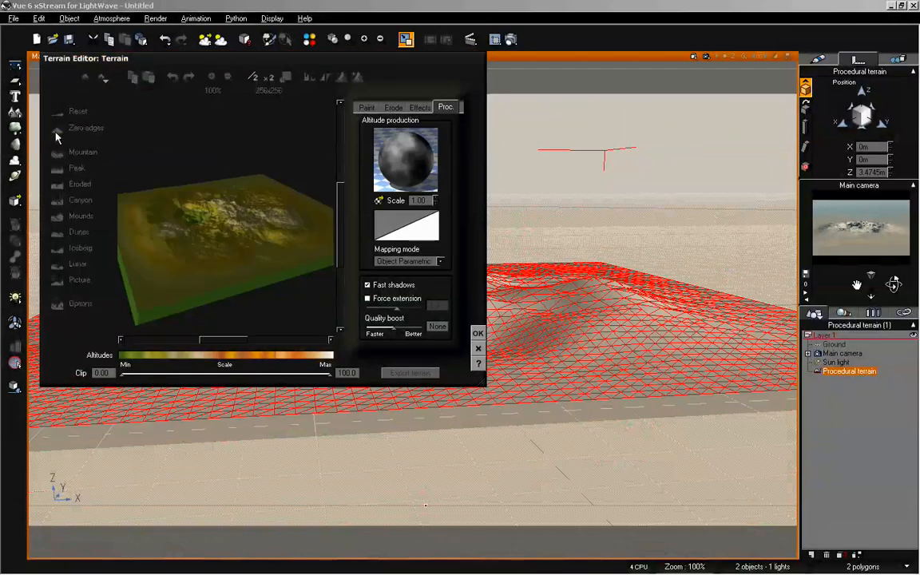
pyautogui.click(436, 203)
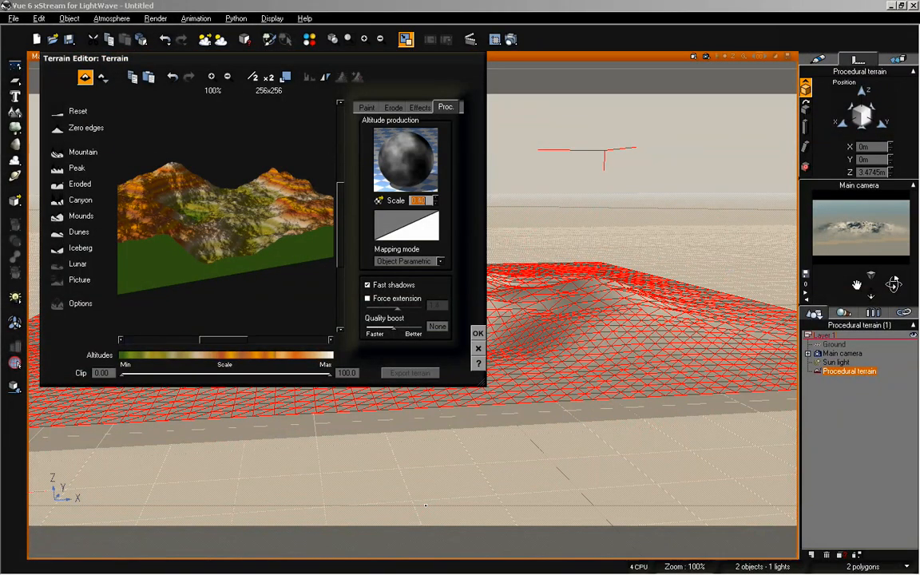
pyautogui.click(477, 333)
# - Move and rotate the main camera to look across the mountain ridges, deselect everything and switch to LightWave Layout
pyautogui.moveTo(870, 297)
pyautogui.mouseDown()
pyautogui.moveTo(870, 272)
pyautogui.moveTo(882, 308)
pyautogui.moveTo(888, 281)
pyautogui.moveTo(877, 297)
pyautogui.moveTo(849, 280)
pyautogui.moveTo(840, 296)
pyautogui.moveTo(816, 283)
pyautogui.moveTo(824, 298)
pyautogui.mouseUp()
pyautogui.moveTo(893, 285); pyautogui.dragTo(857, 276)
pyautogui.click(859, 331)
pyautogui.hotkey('alt', 'Tab')
pyautogui.hotkey('alt', 'Tab')
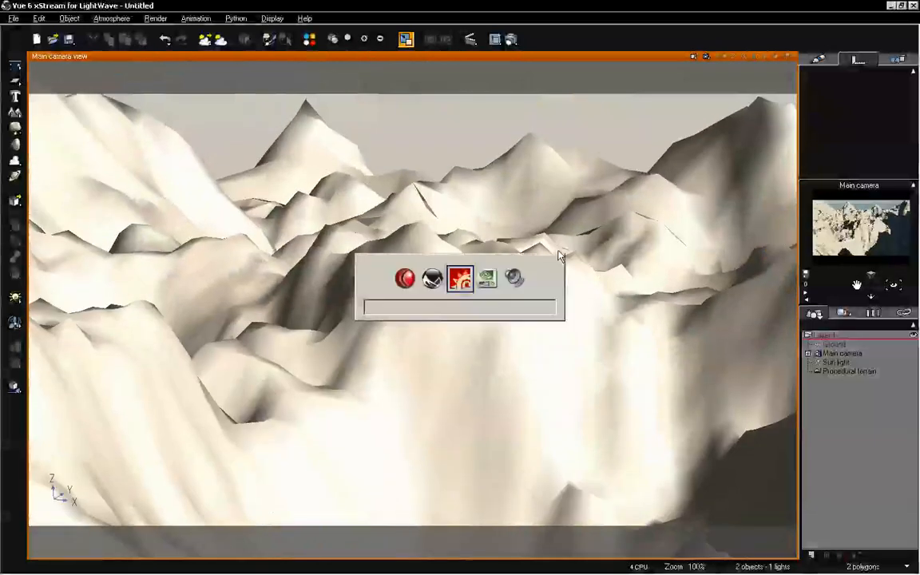
pyautogui.hotkey('alt', 'Tab')
pyautogui.hotkey('alt', 'Tab')
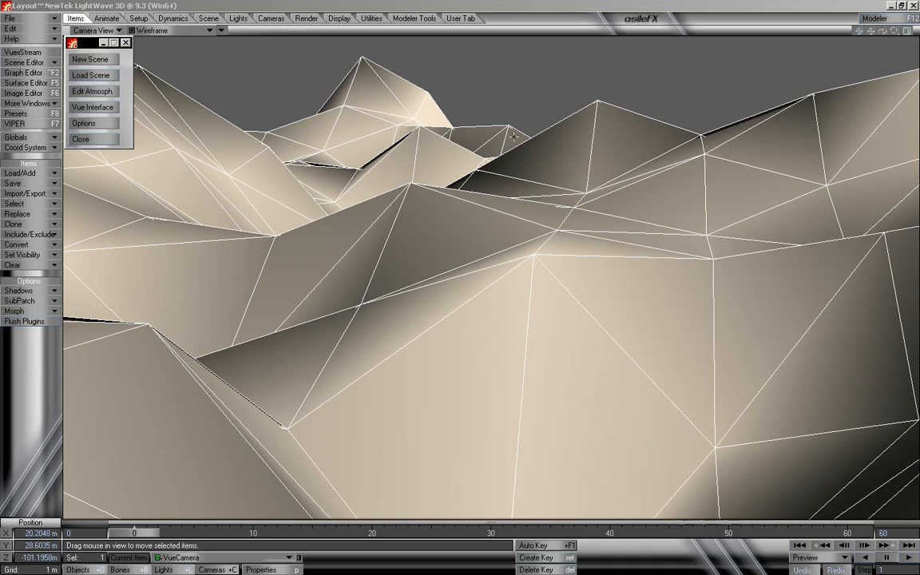
# - Check the global Scale Ratio in the Vue 6 xStream settings and confirm the settings
pyautogui.click(114, 126)
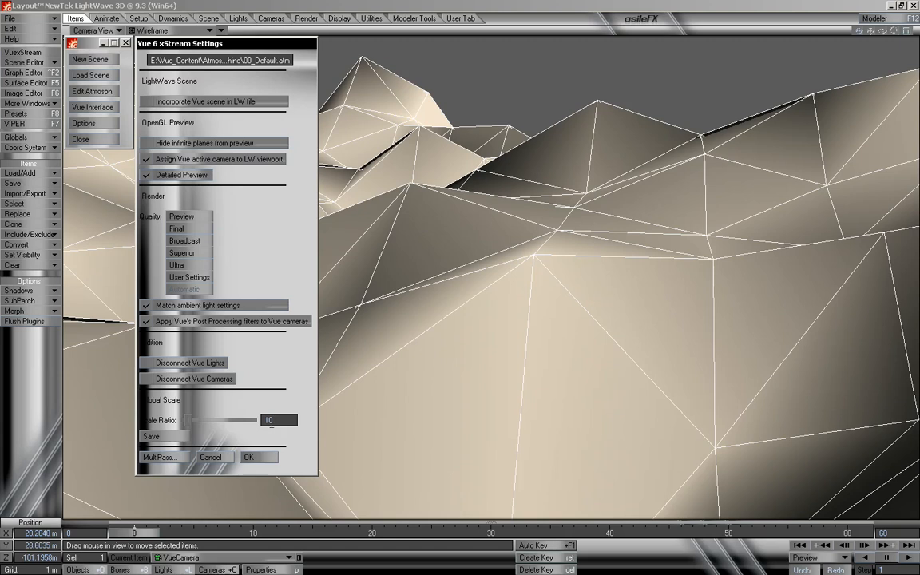
pyautogui.click(265, 457)
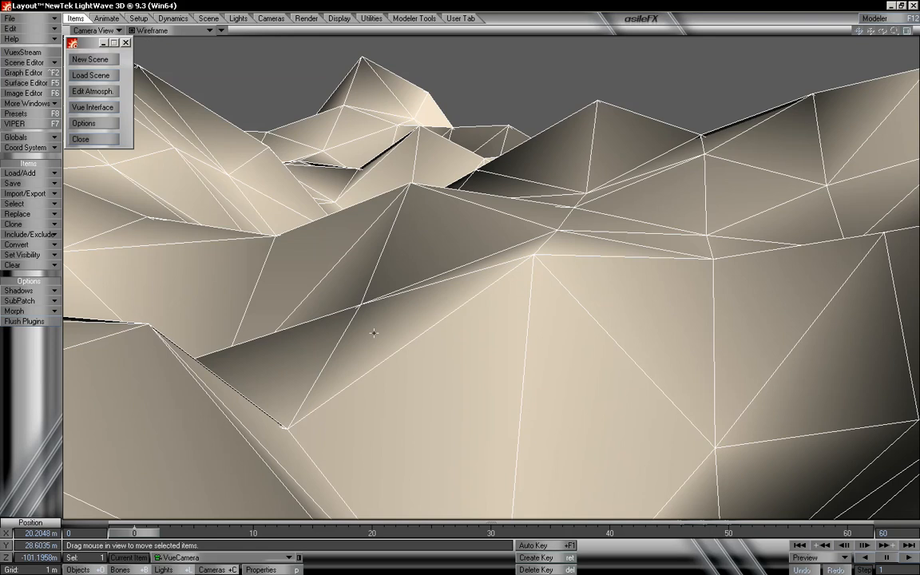
pyautogui.hotkey('alt', 'Tab')
pyautogui.hotkey('alt', 'Tab')
# - Set the last frame to 150 and, at frame 150, move and rotate VueCamera over the terrain
pyautogui.write('150')
pyautogui.press('Return')
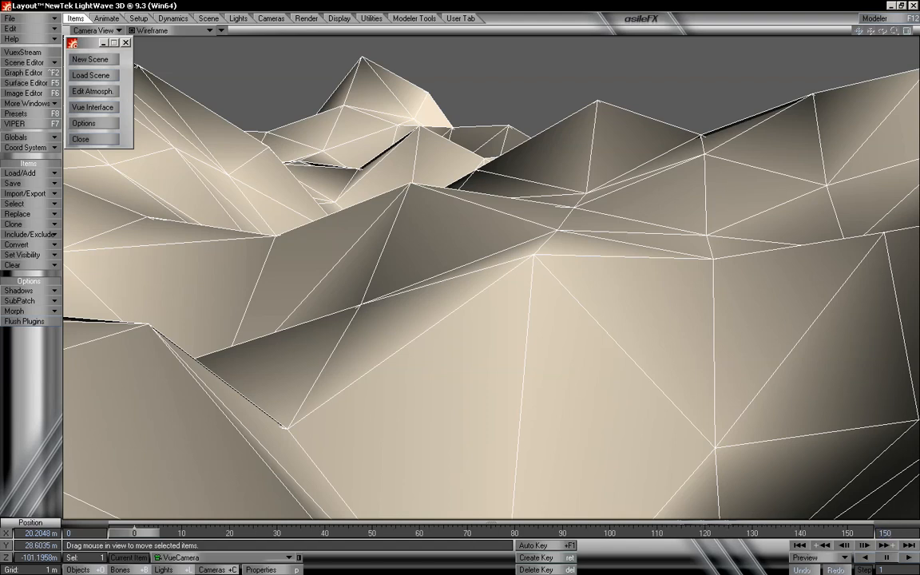
pyautogui.moveTo(149, 535); pyautogui.dragTo(846, 534)
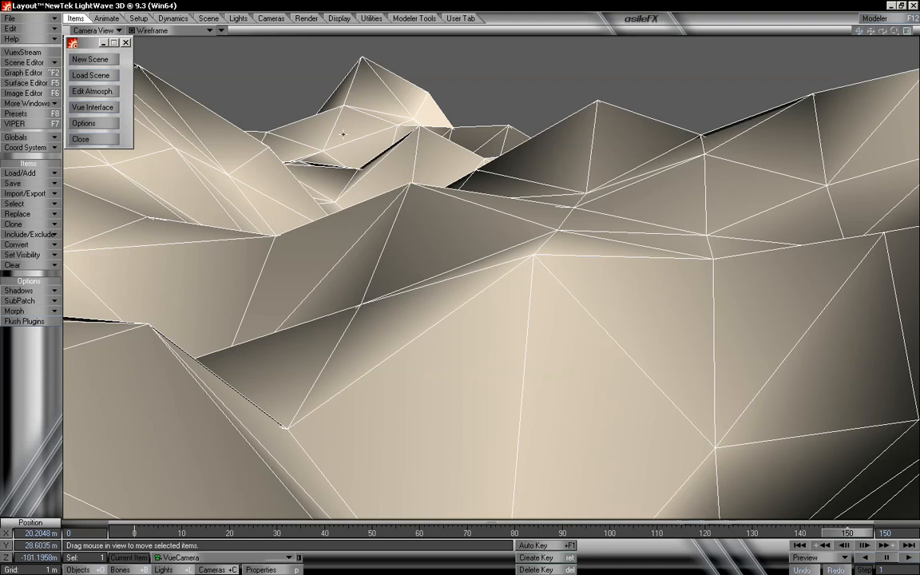
pyautogui.moveTo(386, 202); pyautogui.dragTo(371, 180)
pyautogui.moveTo(372, 180); pyautogui.dragTo(371, 156, button='right')
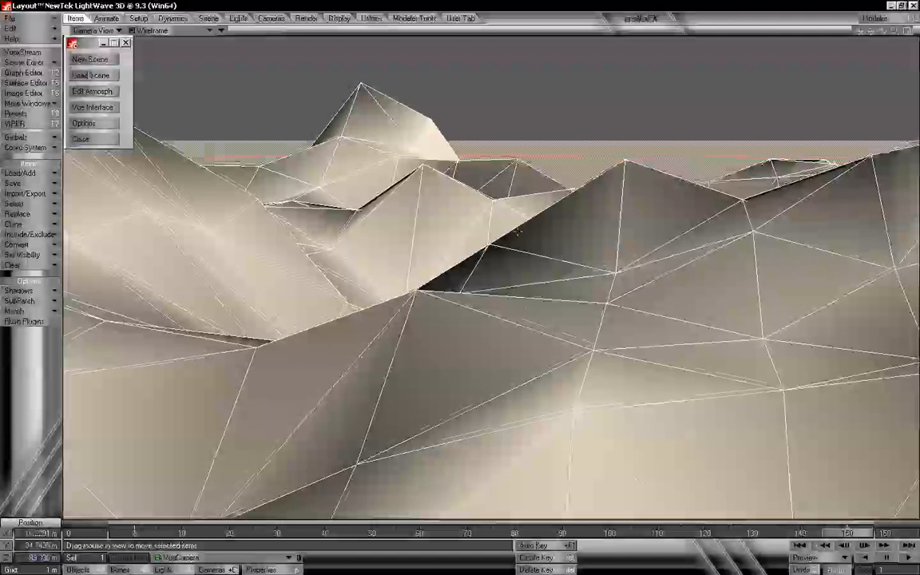
pyautogui.moveTo(525, 302); pyautogui.dragTo(392, 433)
pyautogui.press('y')
pyautogui.moveTo(868, 534); pyautogui.dragTo(768, 534)
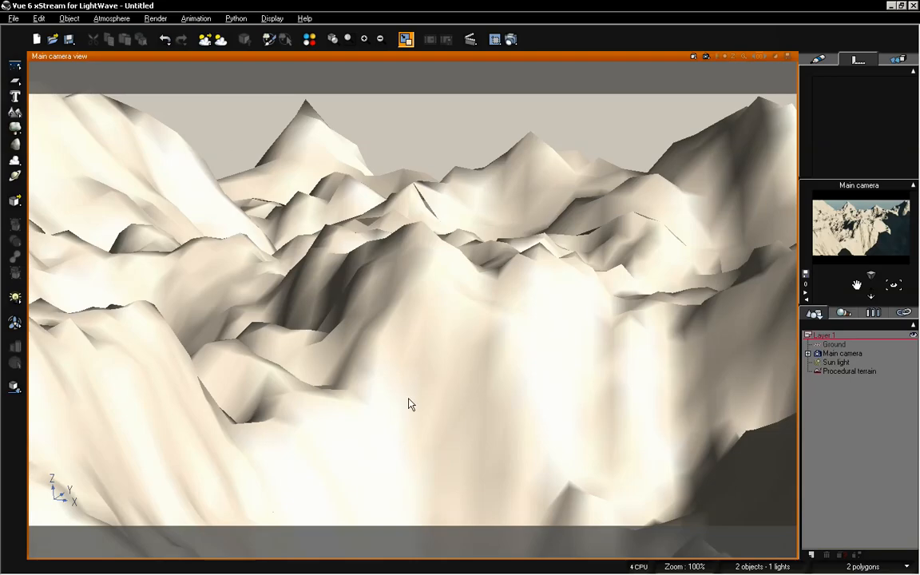
# - Display the animation timeline in Vue, scrub through the camera animation, return to the start and compare it with LightWave
pyautogui.press('F11')
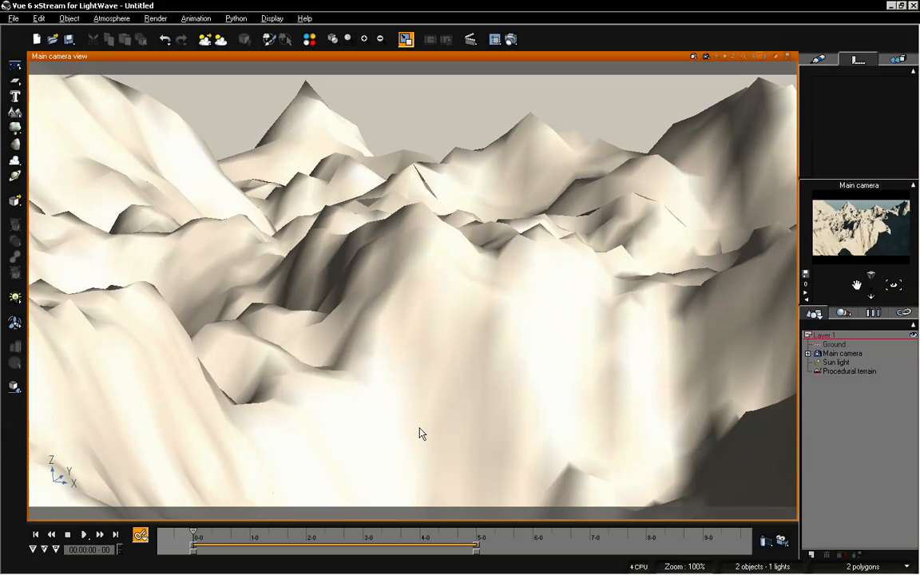
pyautogui.moveTo(199, 534)
pyautogui.mouseDown()
pyautogui.moveTo(478, 530)
pyautogui.moveTo(182, 534)
pyautogui.mouseUp()
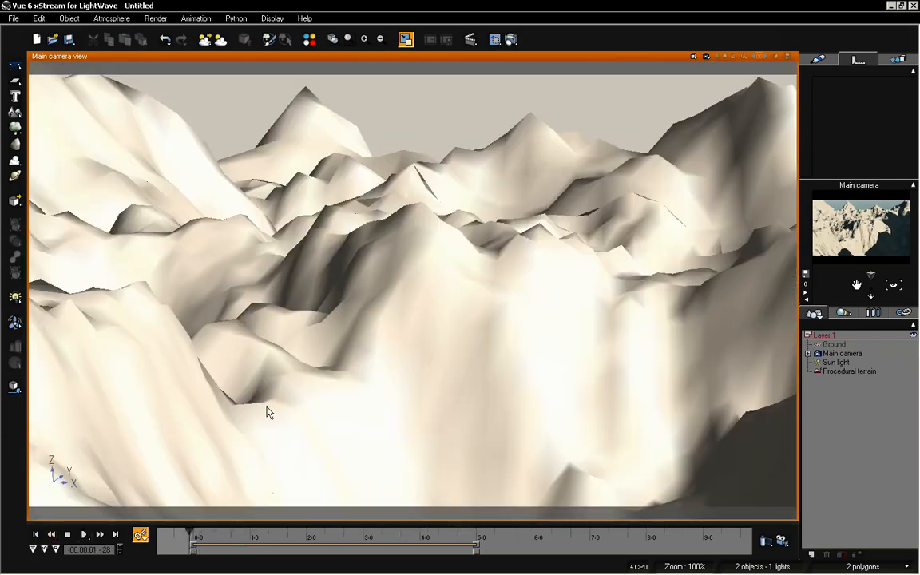
pyautogui.moveTo(189, 530); pyautogui.dragTo(471, 530)
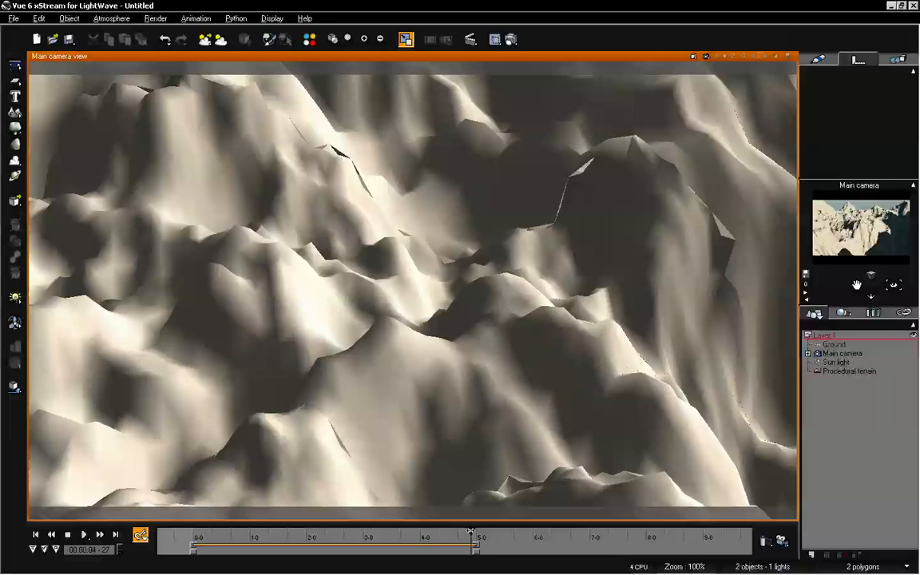
pyautogui.click(52, 535)
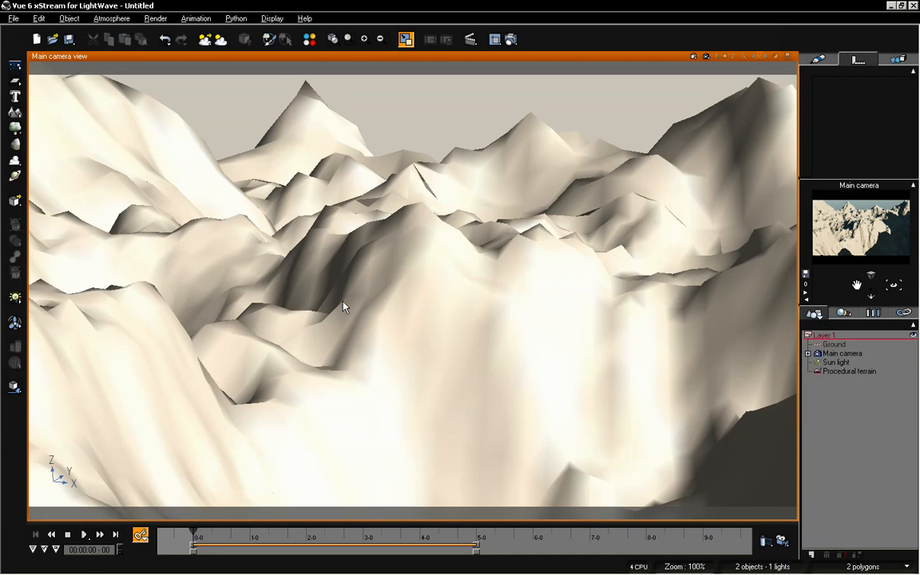
pyautogui.hotkey('alt', 'Tab')
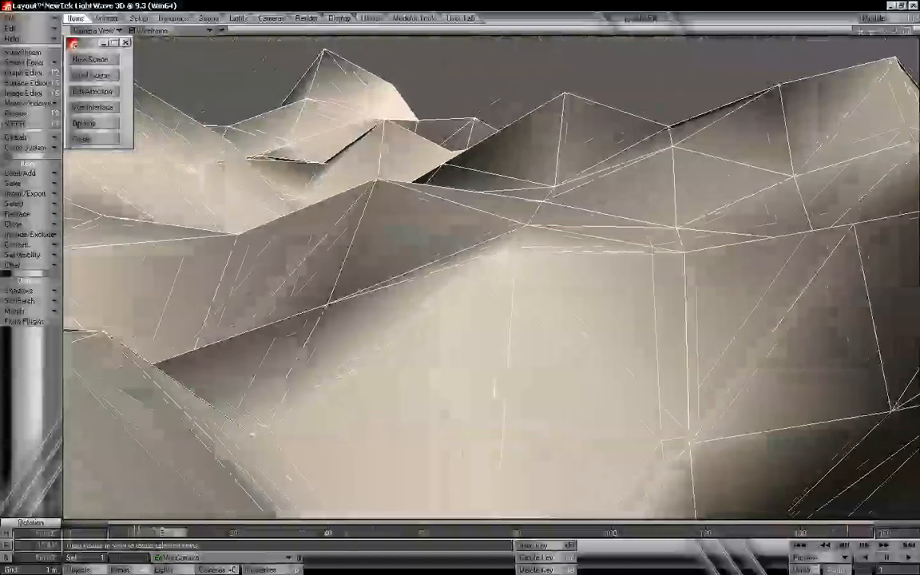
pyautogui.hotkey('alt', 'Tab')
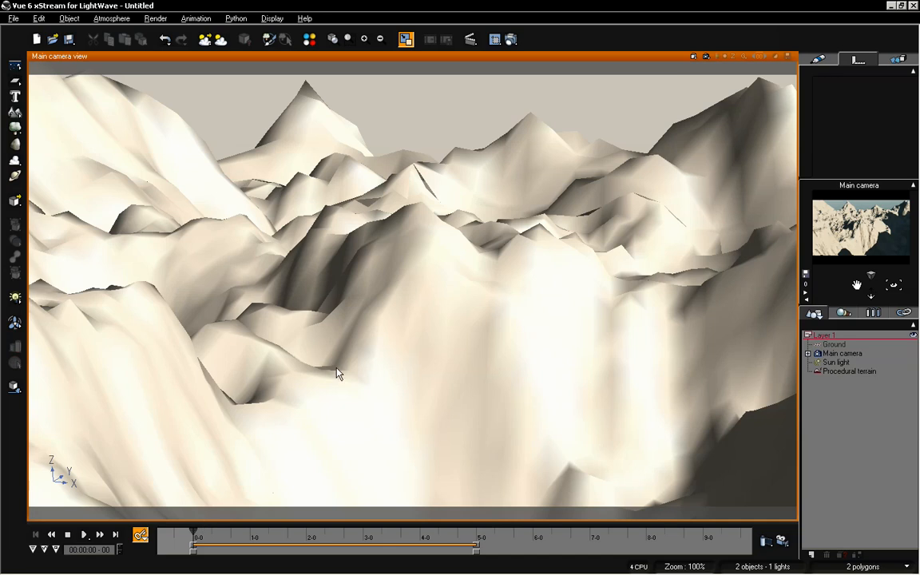
pyautogui.press('alt')
# - Reorient Vue's main camera at 00:00:02-15, and check its animation by scrubbing the LightWave and Vue timelines
pyautogui.moveTo(194, 533); pyautogui.dragTo(335, 532)
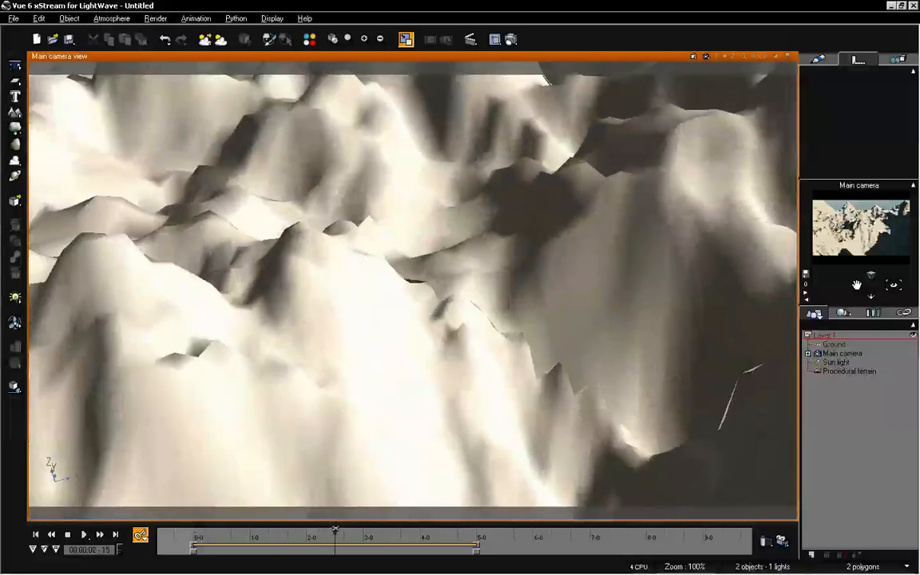
pyautogui.moveTo(893, 284); pyautogui.dragTo(871, 296)
pyautogui.hotkey('alt', 'Tab')
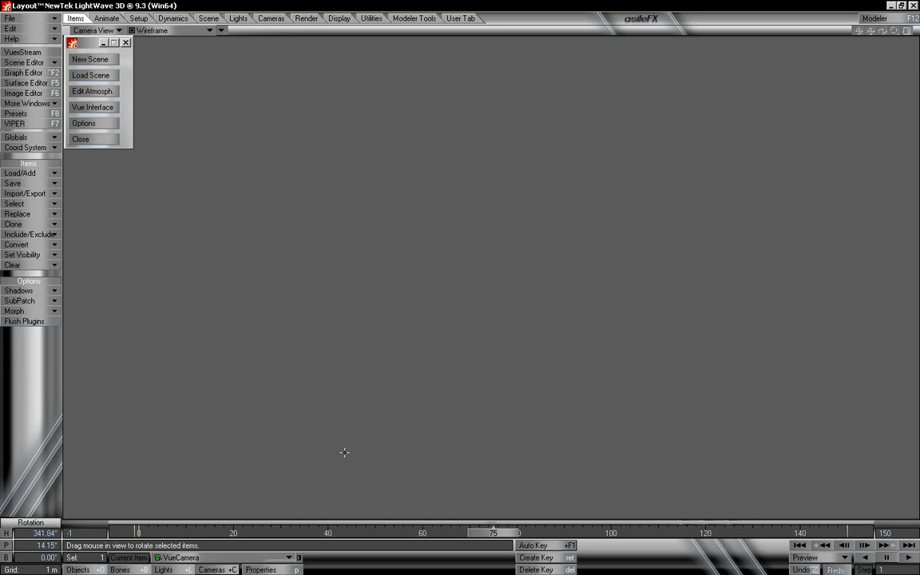
pyautogui.moveTo(490, 534); pyautogui.dragTo(847, 532)
pyautogui.hotkey('alt', 'Tab')
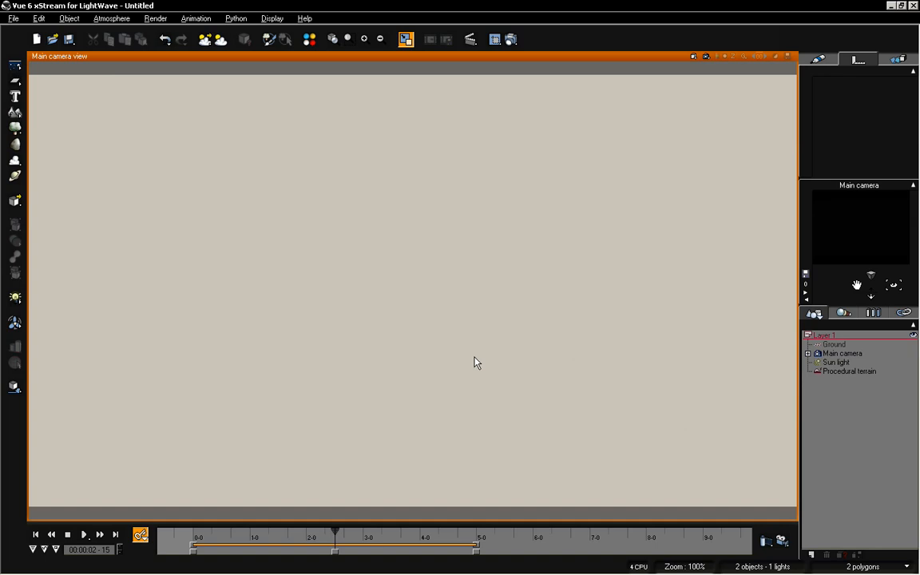
pyautogui.moveTo(335, 532); pyautogui.dragTo(457, 533)
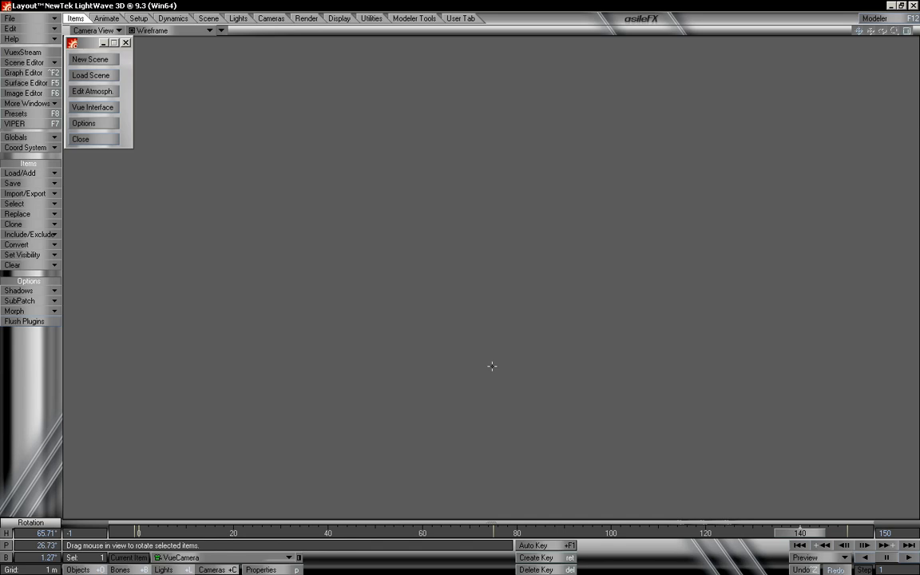
# - Clear the whole scene in LightWave Layout without saving and check which applications are still running
pyautogui.click(24, 17)
pyautogui.moveTo(31, 101)
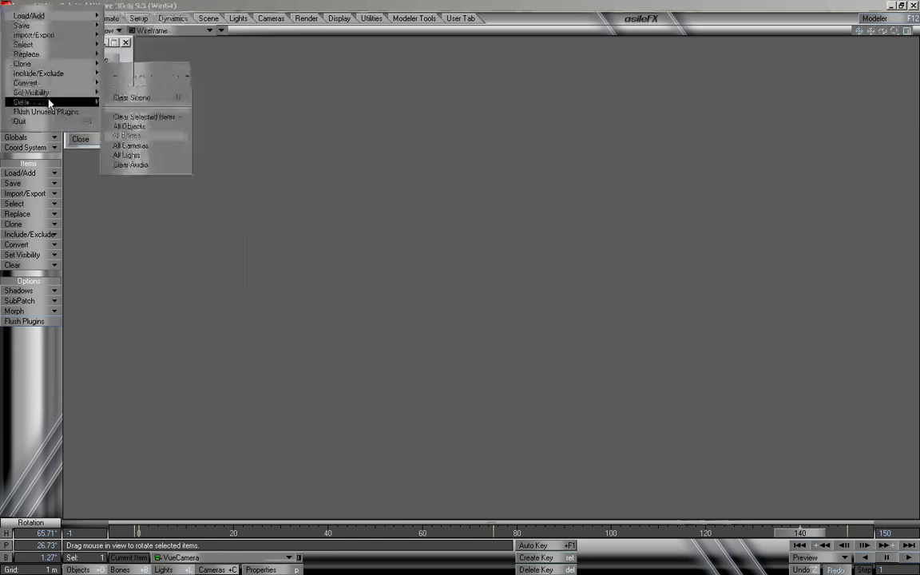
pyautogui.click(132, 95)
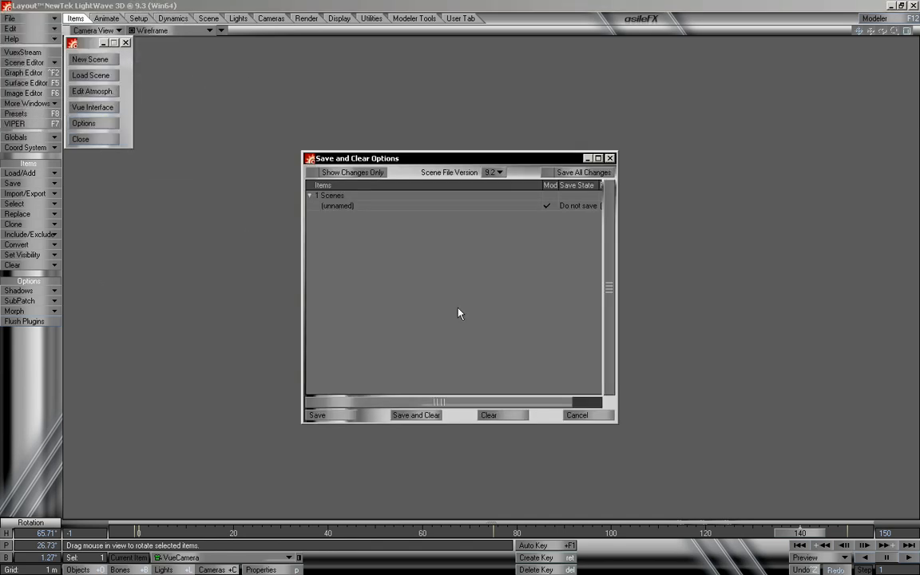
pyautogui.click(488, 414)
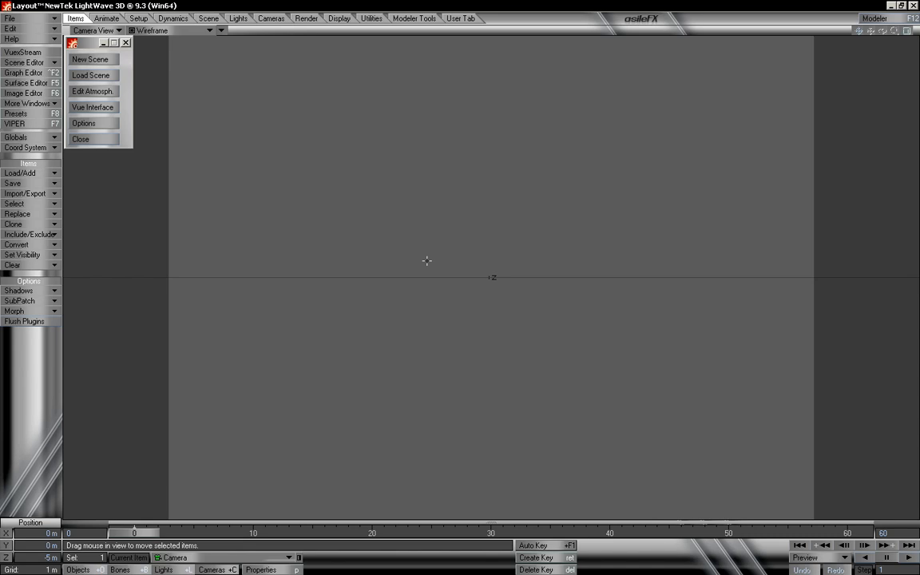
pyautogui.hotkey('alt', 'Tab')
pyautogui.hotkey('alt', 'Tab')
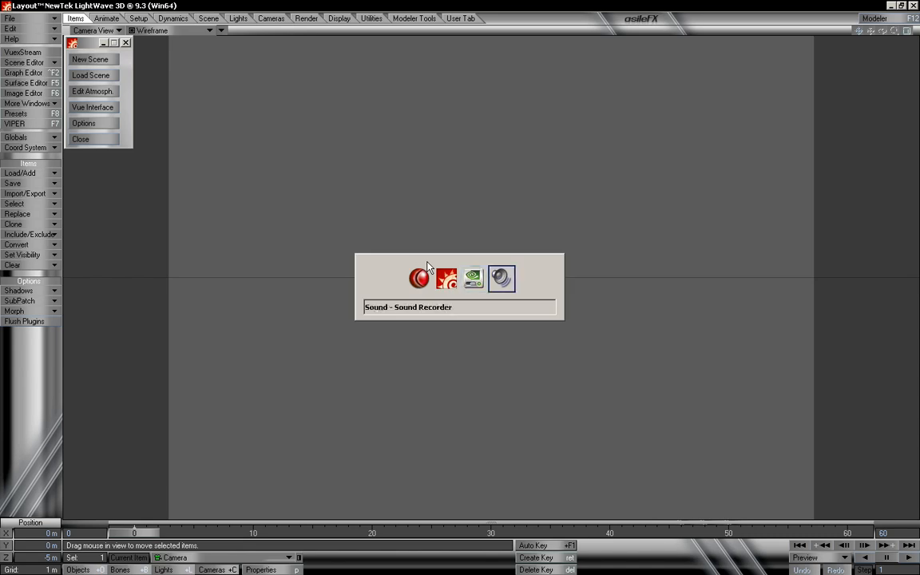
pyautogui.hotkey('alt', 'shift', 'Tab')
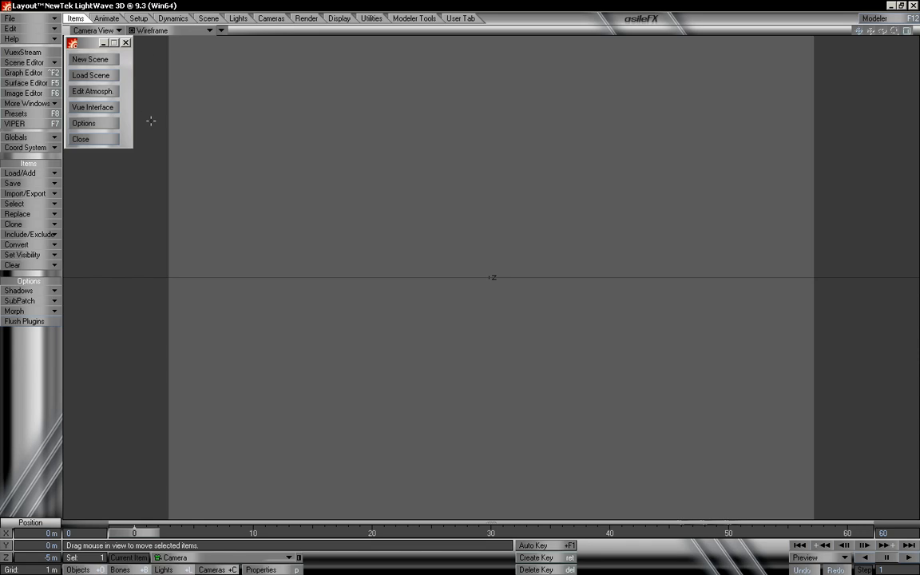
# - Look at the Vue 6 xStream settings, close them unchanged and create a new Vue scene with the Default atmosphere
pyautogui.click(104, 123)
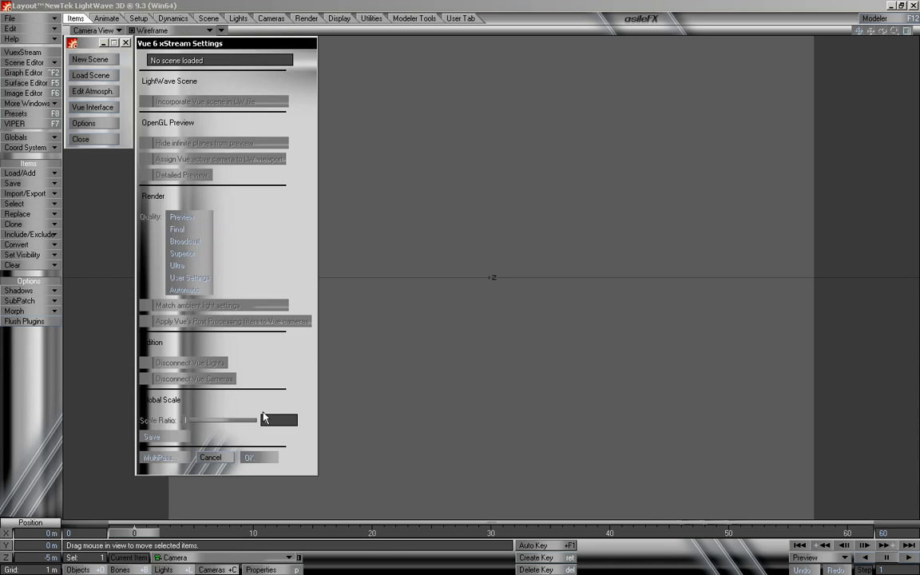
pyautogui.click(210, 456)
pyautogui.click(83, 59)
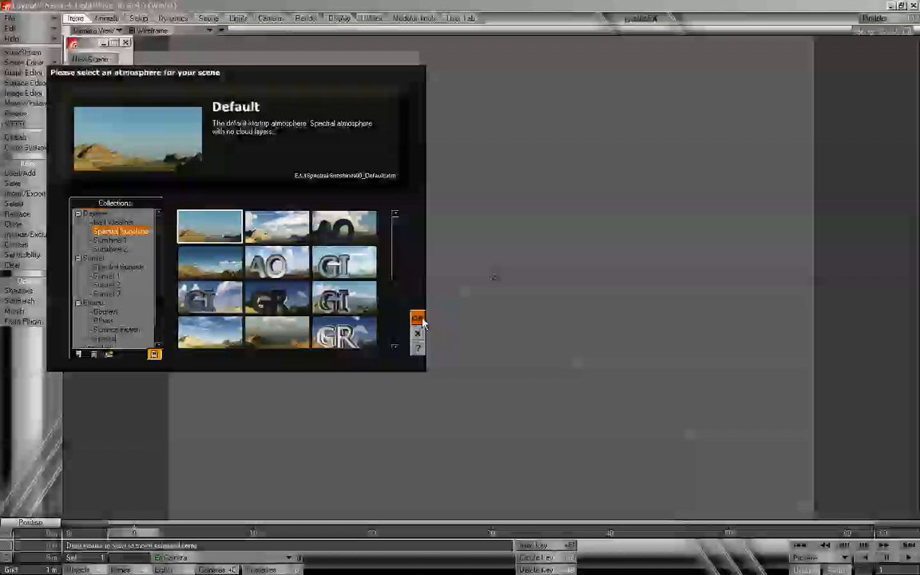
pyautogui.click(418, 352)
pyautogui.click(490, 324)
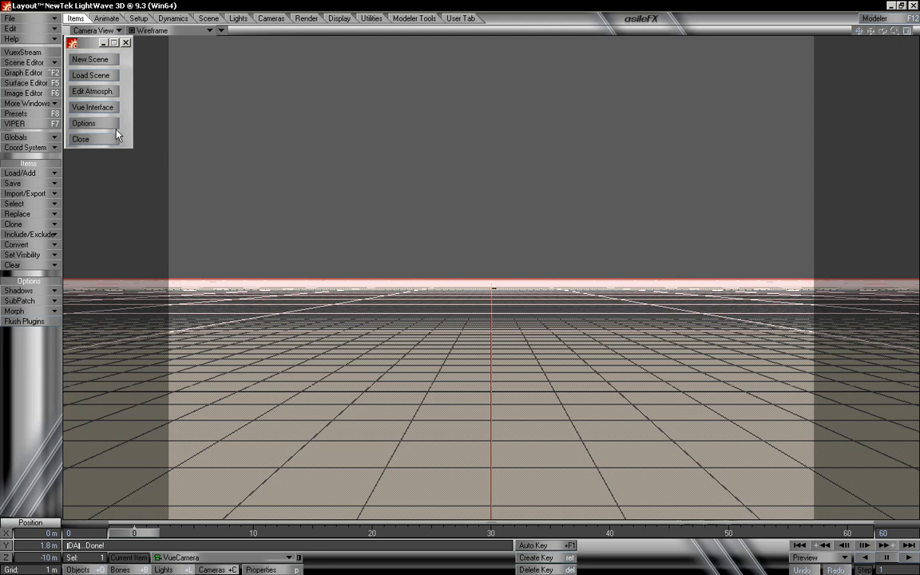
# - Load the sphere object into the LightWave scene and raise it to about 1.7 m on Y
pyautogui.click(45, 172)
pyautogui.moveTo(52, 181)
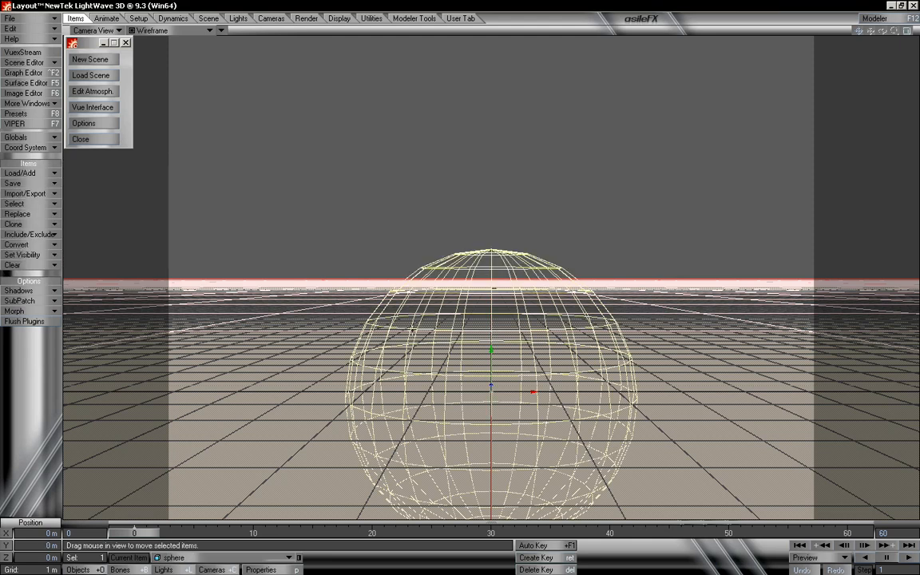
pyautogui.moveTo(491, 351); pyautogui.dragTo(491, 243)
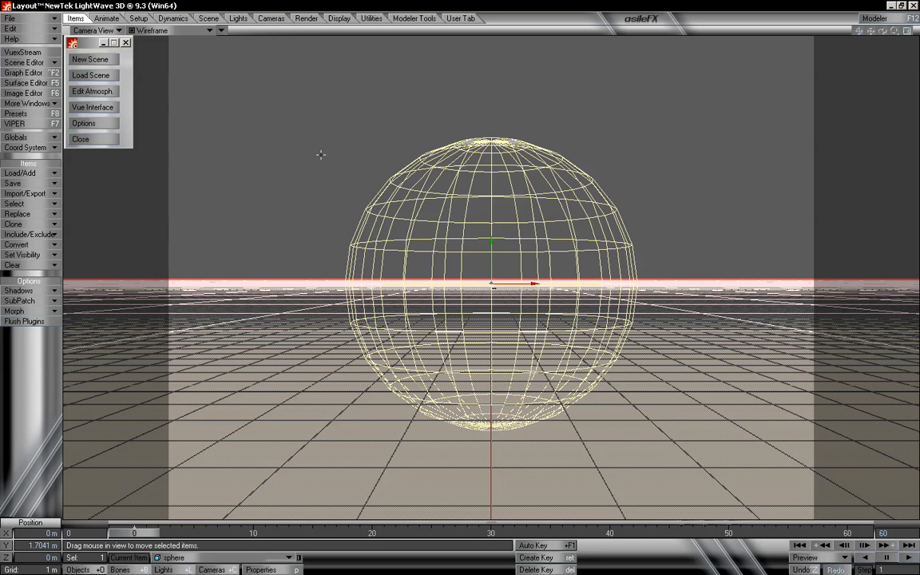
# - Show the camera view as Shaded Solid and move the sphere to about X 1.01 m, Y 2.36 m
pyautogui.click(149, 32)
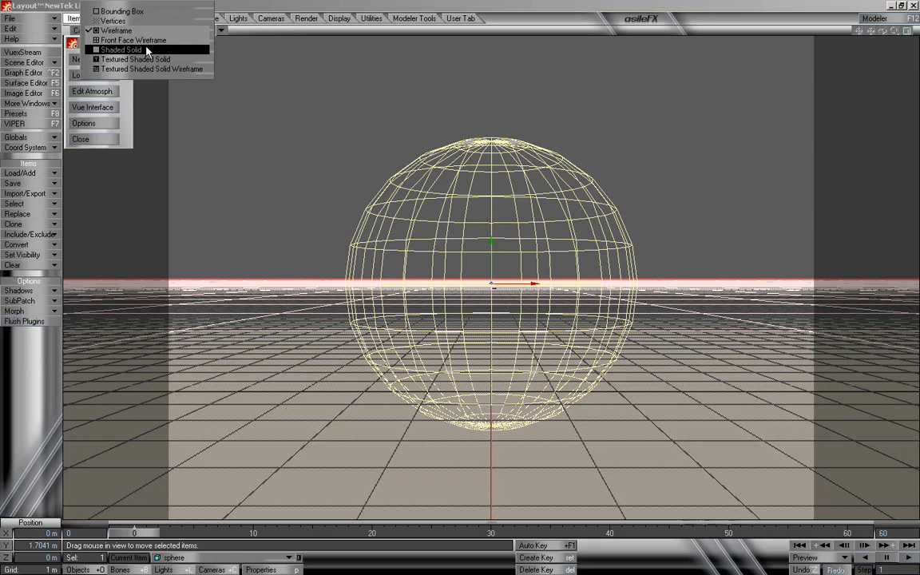
pyautogui.click(147, 51)
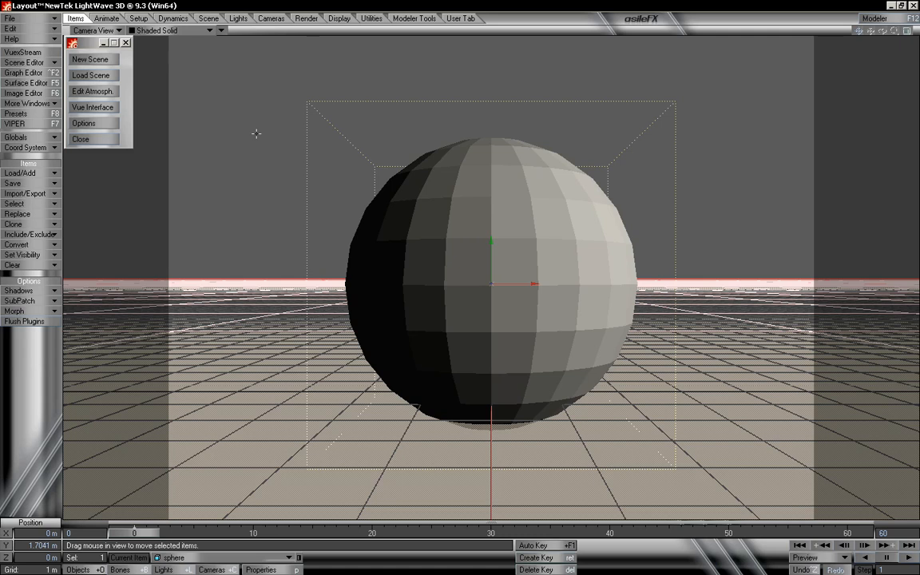
pyautogui.moveTo(491, 242); pyautogui.dragTo(531, 241)
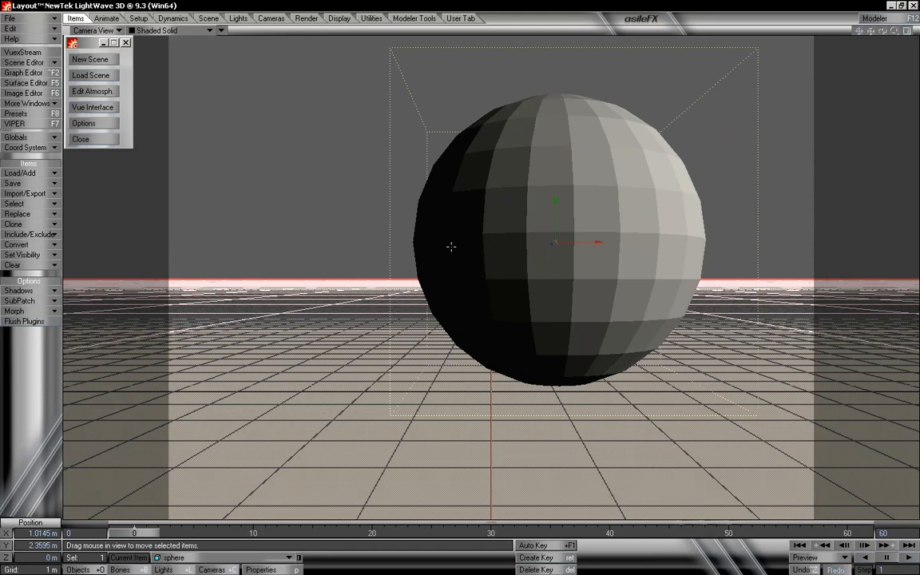
# - Switch to the Vue interface, add a sphere and move it in the negative X direction, beside the LightWave sphere
pyautogui.hotkey('alt', 'Tab')
pyautogui.hotkey('alt', 'Tab')
pyautogui.hotkey('alt', 'Tab')
pyautogui.hotkey('alt', 'Tab')
pyautogui.click(95, 110)
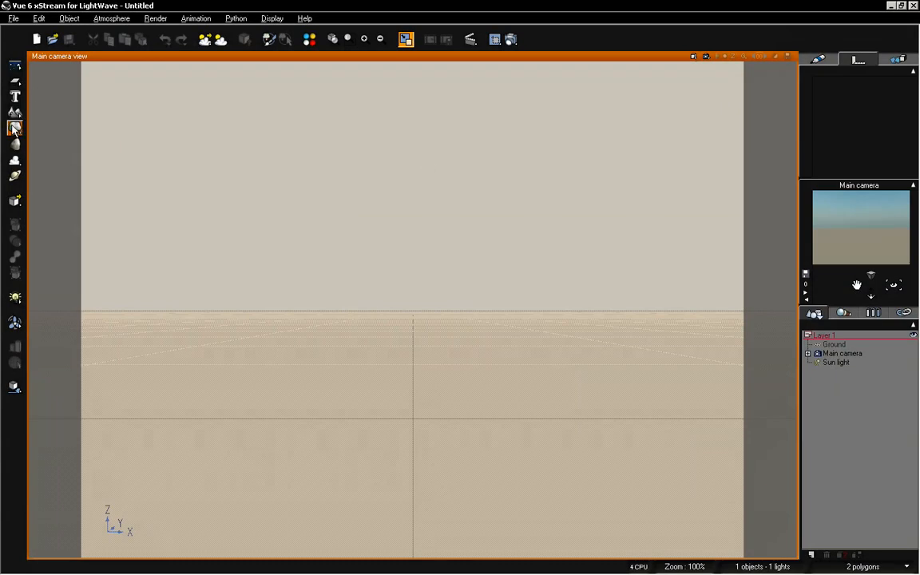
pyautogui.click(32, 88)
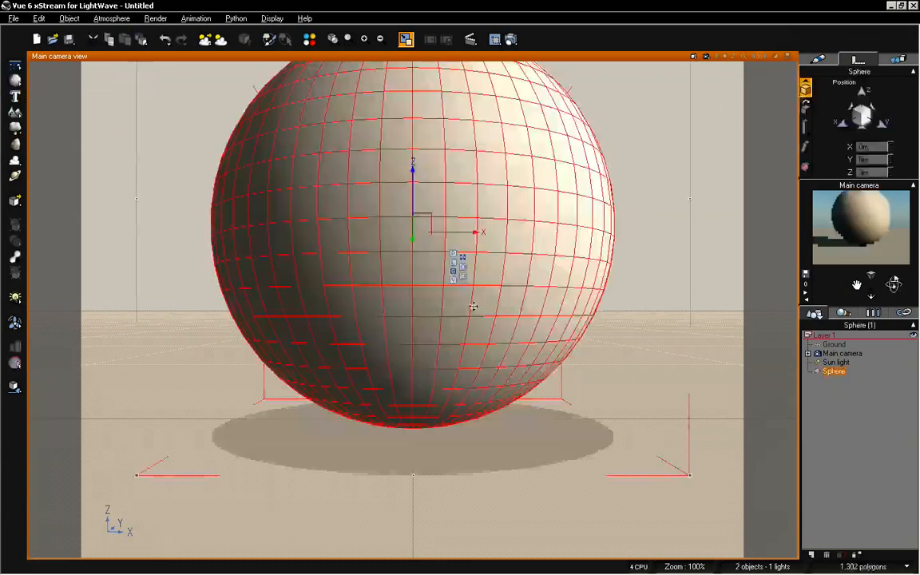
pyautogui.moveTo(455, 231); pyautogui.dragTo(272, 221)
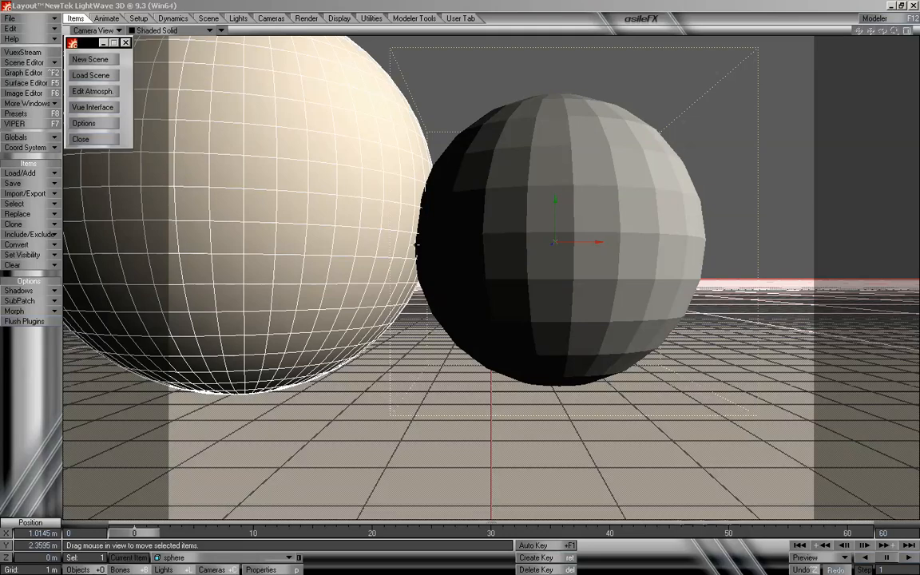
# - Switch to Vue 6 xStream, examine the sphere's size, and return to LightWave Layout with the Vue camera selected
pyautogui.hotkey('shift', 'c')
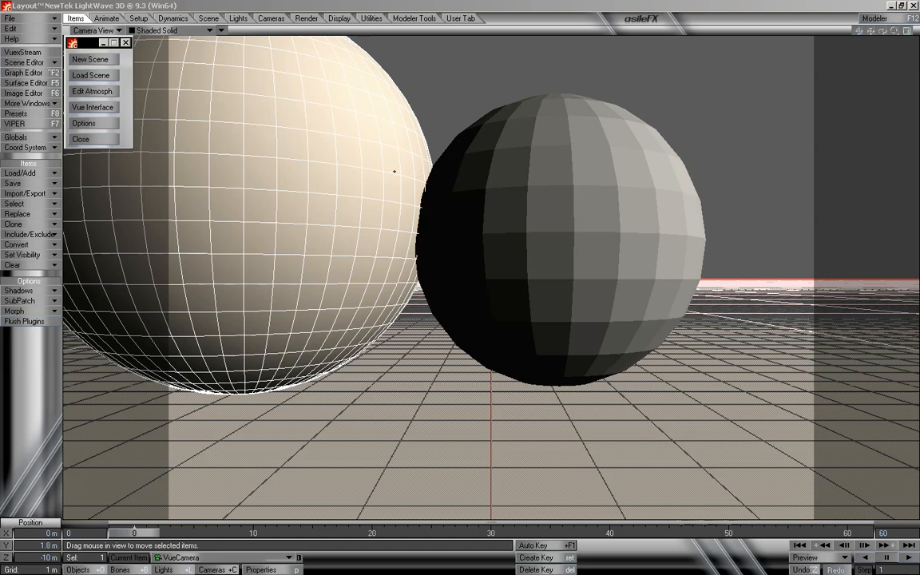
pyautogui.hotkey('alt', 'Tab')
pyautogui.hotkey('alt', 'Tab')
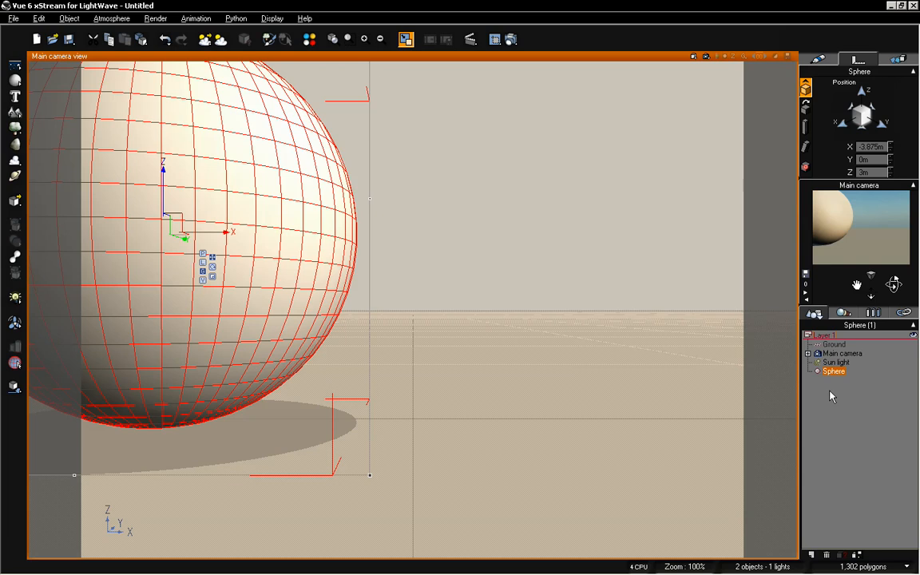
pyautogui.click(805, 127)
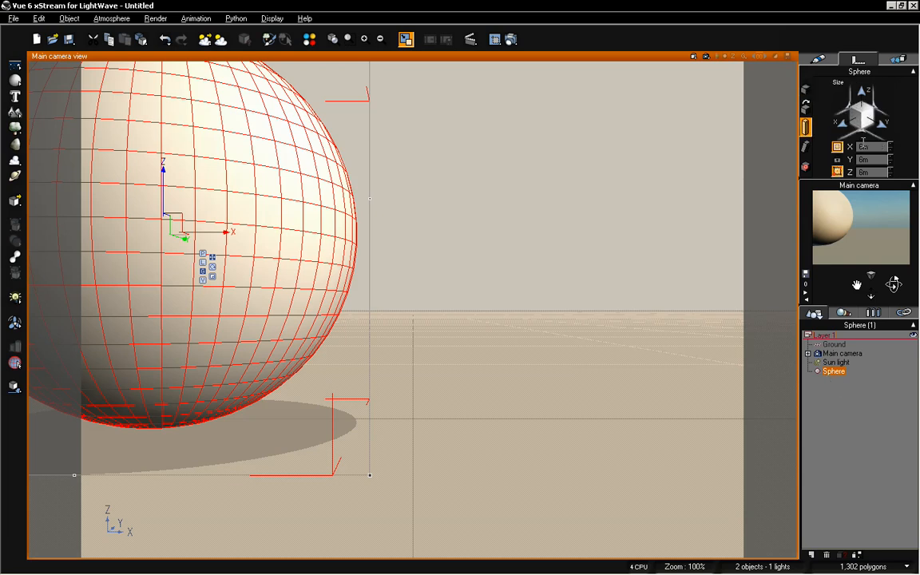
pyautogui.hotkey('alt', 'Tab')
pyautogui.hotkey('alt', 'Tab')
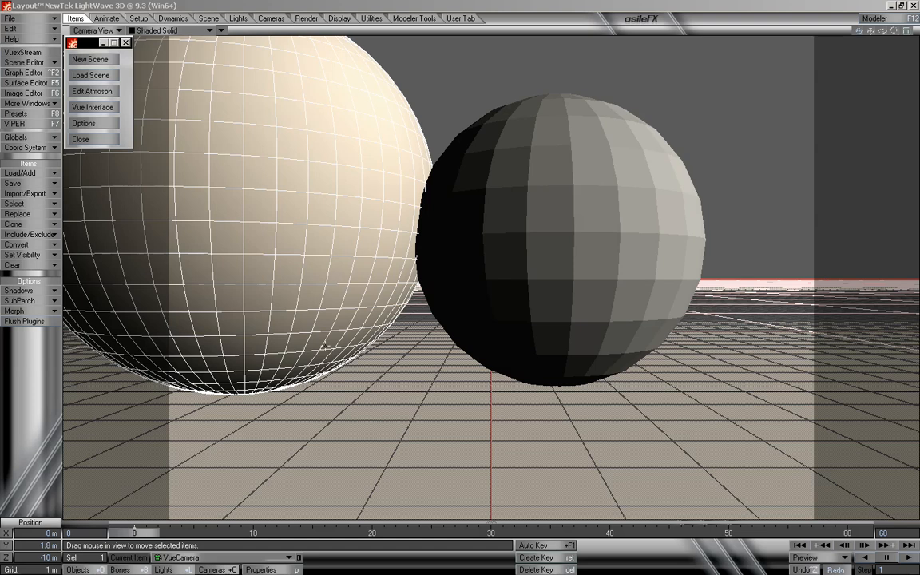
# - Set the global scale ratio to 1 in the Vue 6 xStream settings and apply it
pyautogui.click(94, 107)
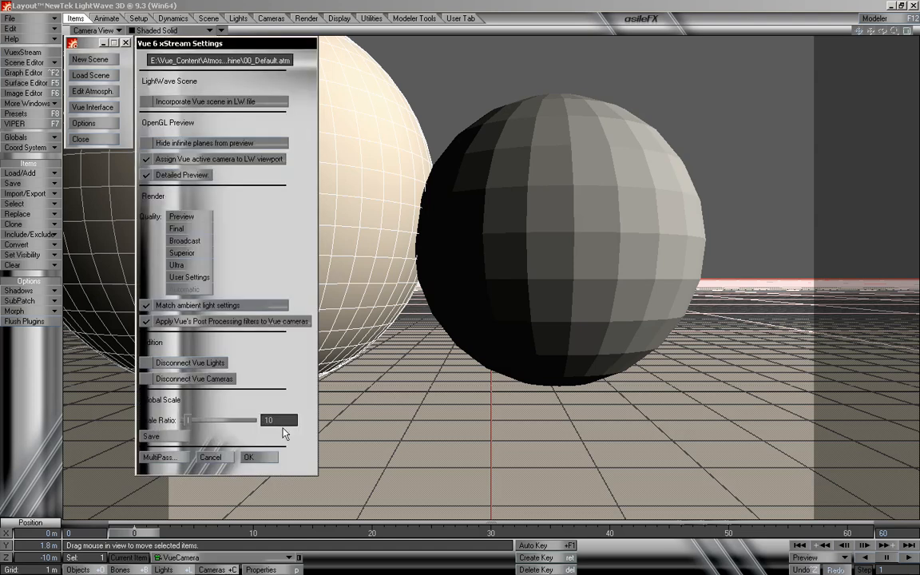
pyautogui.click(269, 420)
pyautogui.press('BackSpace')
pyautogui.click(247, 457)
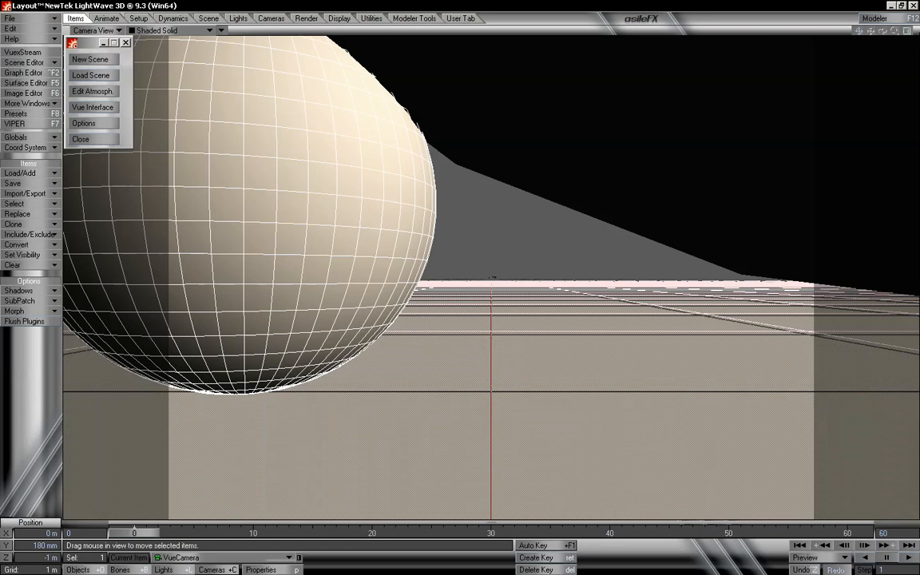
# - Show the scene in Perspective view and examine the Vue sphere's size against the LightWave sphere
pyautogui.click(94, 30)
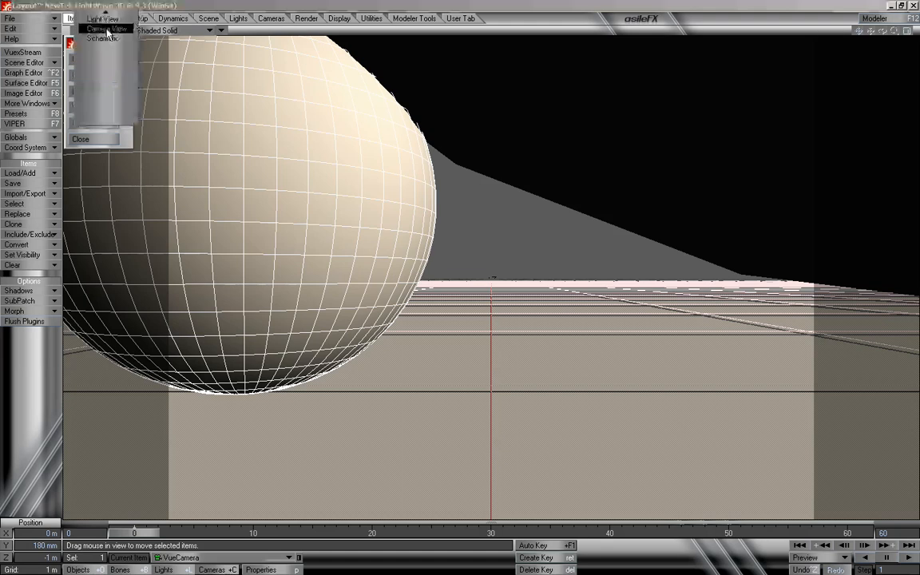
pyautogui.click(92, 75)
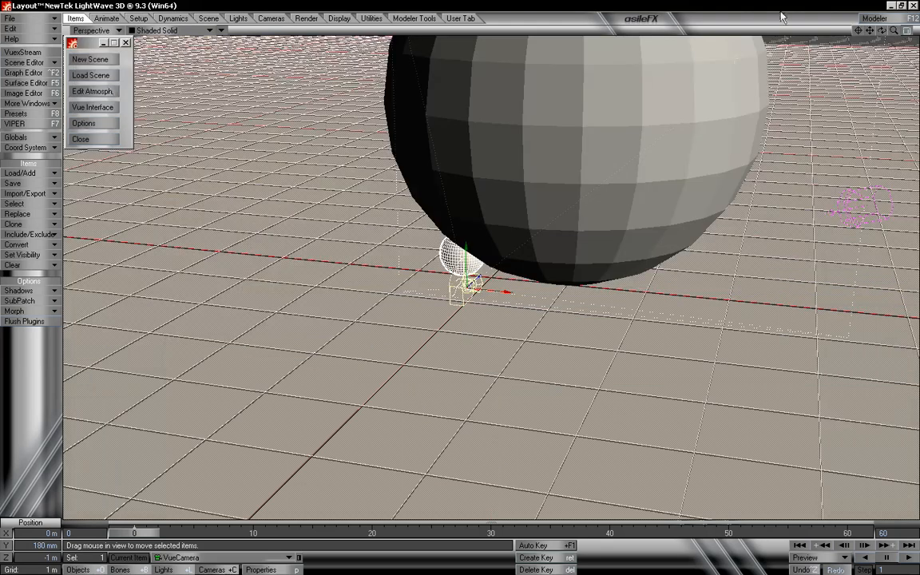
pyautogui.moveTo(882, 32); pyautogui.dragTo(869, 51)
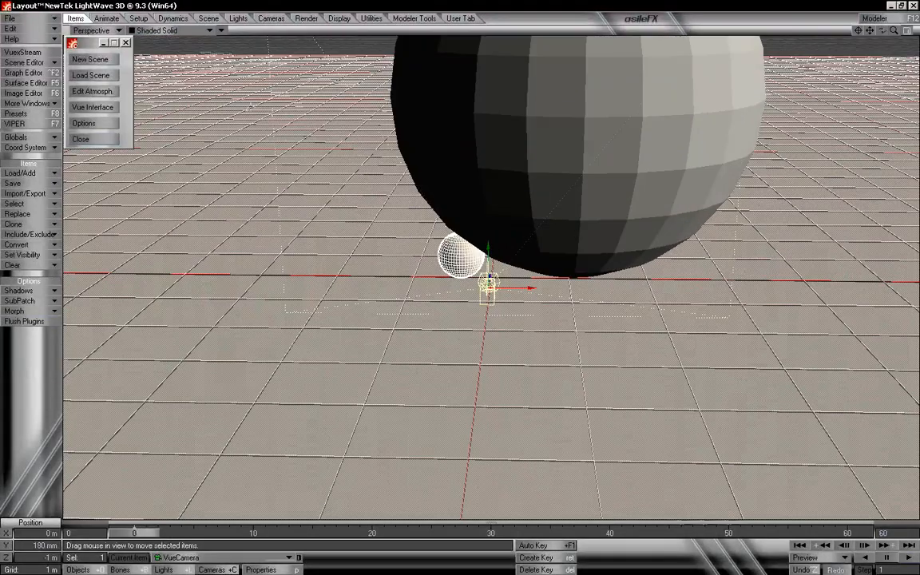
# - Set the global scale ratio to 50 in the xStream settings and return the viewport to Camera View
pyautogui.click(83, 123)
pyautogui.moveTo(187, 421); pyautogui.dragTo(201, 421)
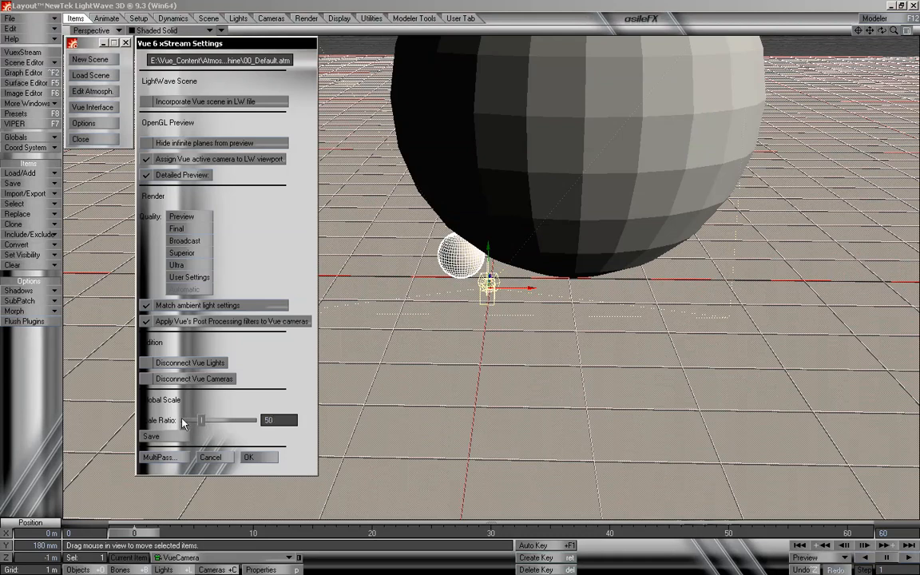
pyautogui.click(248, 457)
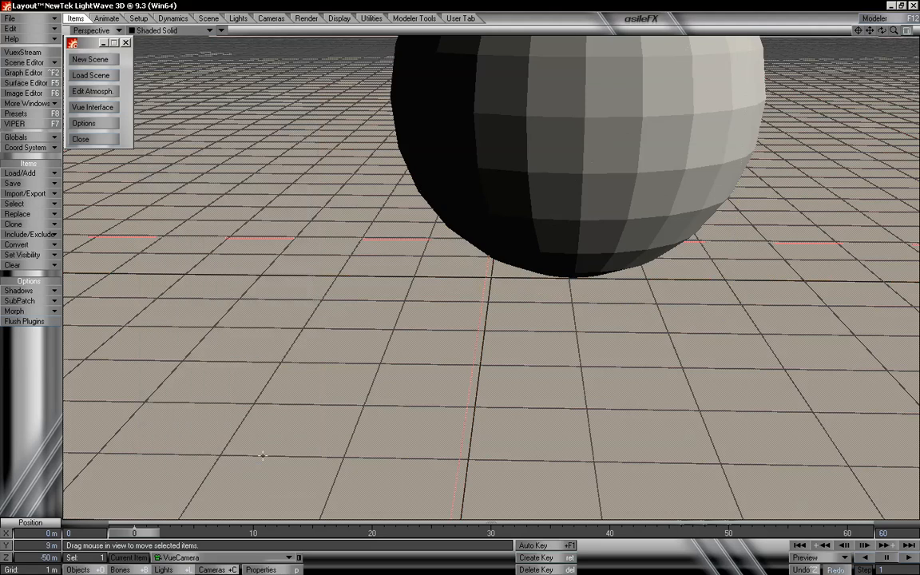
pyautogui.click(103, 30)
pyautogui.click(110, 50)
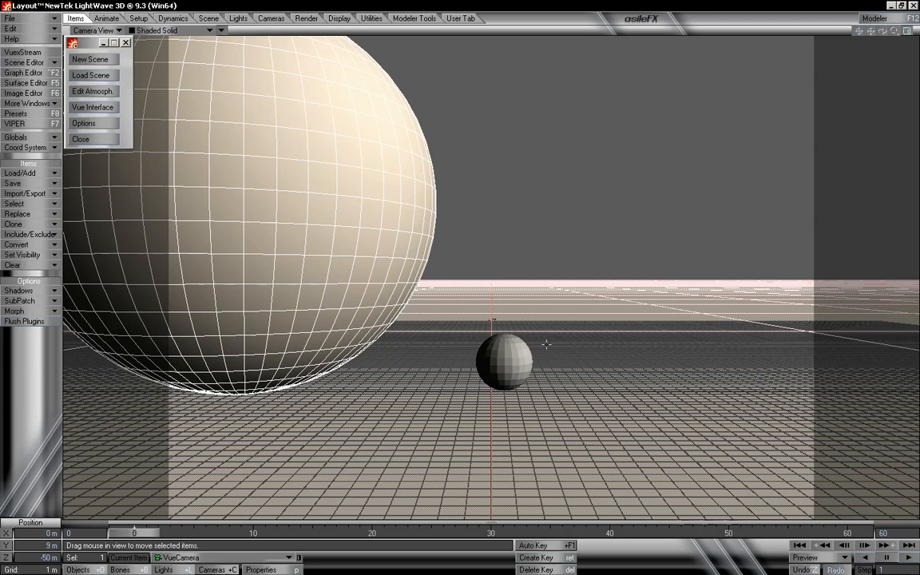
# - Set the global scale ratio back to 10 in the xStream settings and apply it
pyautogui.click(88, 123)
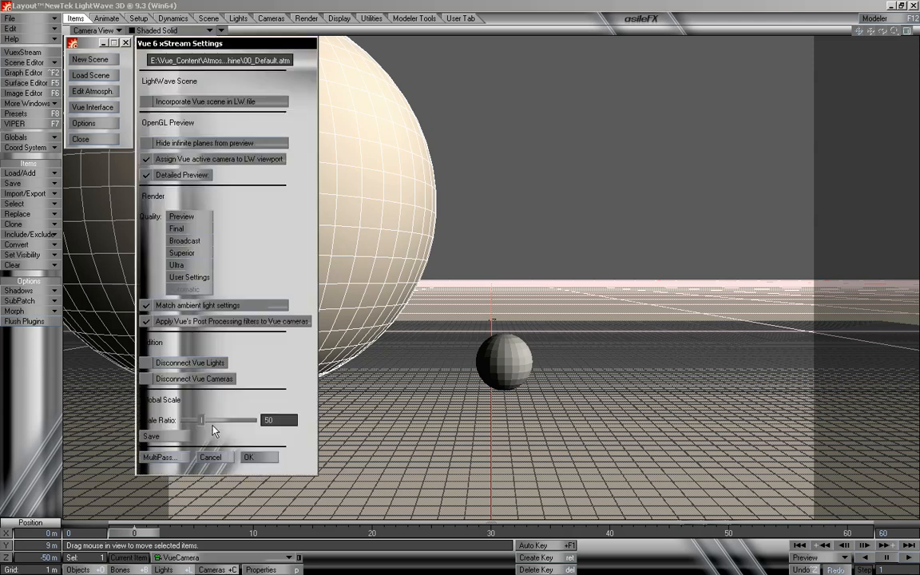
pyautogui.moveTo(204, 423); pyautogui.dragTo(187, 421)
pyautogui.click(246, 457)
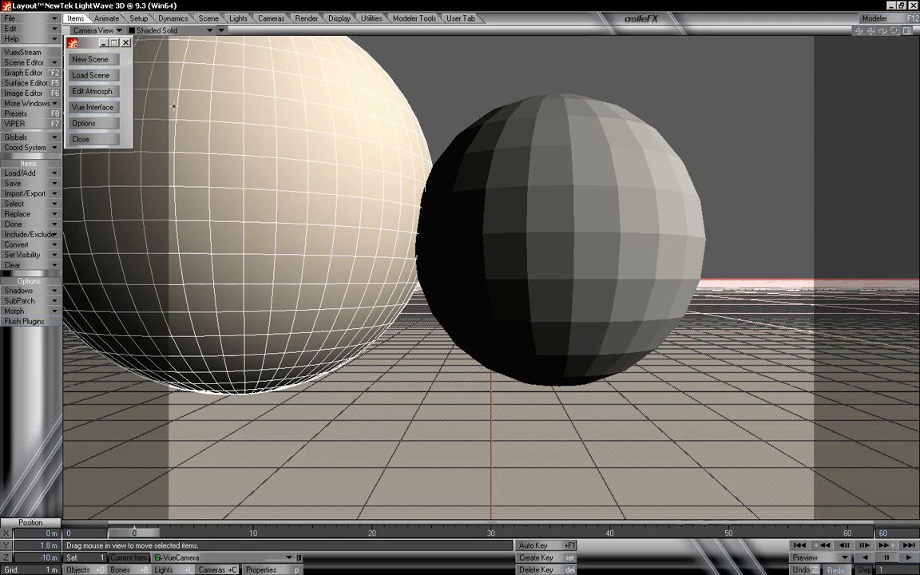
# - Examine both spheres and the camera in Perspective view, and return the viewport to Camera View
pyautogui.click(93, 30)
pyautogui.click(100, 80)
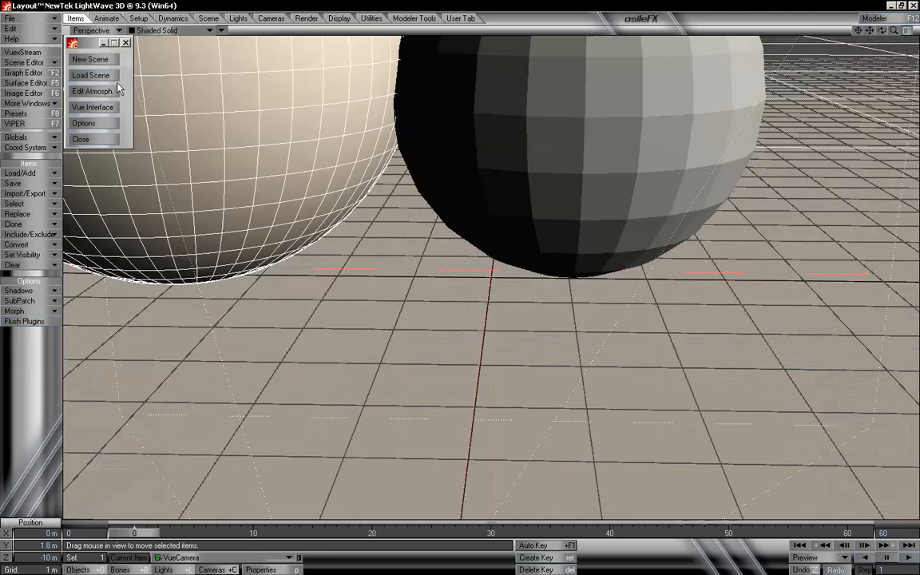
pyautogui.moveTo(894, 30); pyautogui.dragTo(856, 48)
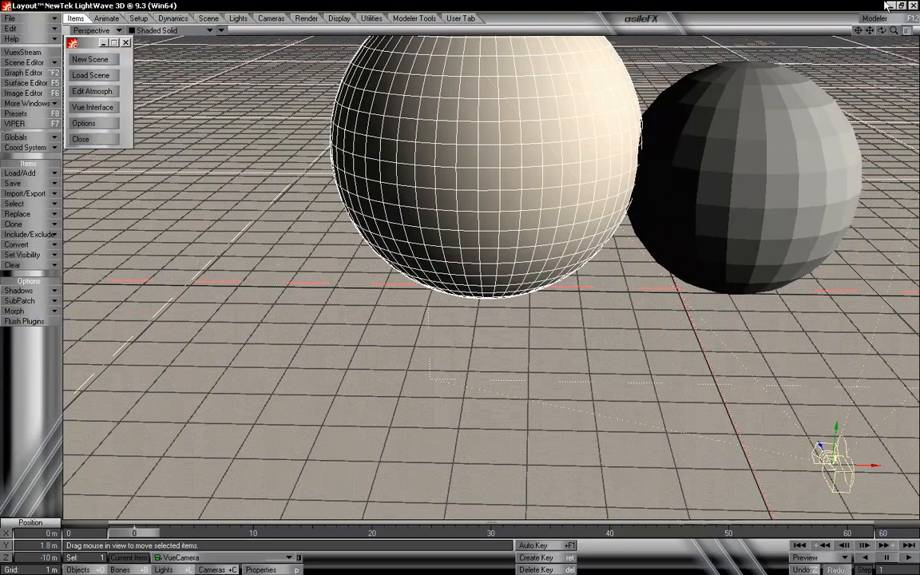
pyautogui.moveTo(880, 30); pyautogui.dragTo(841, 42)
pyautogui.click(91, 29)
pyautogui.click(90, 46)
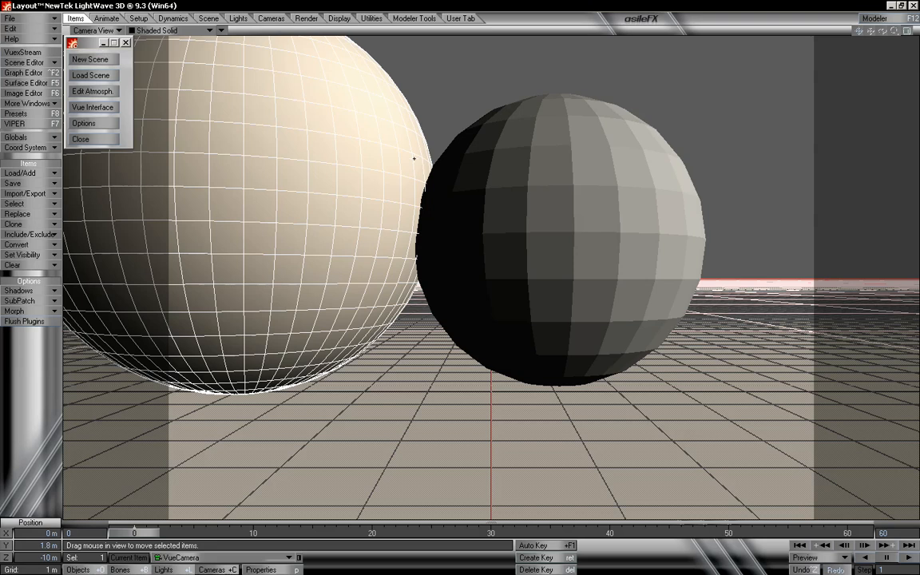
# - Turn the option to incorporate the Vue scene in the LW file on and off again in the xStream settings
pyautogui.click(83, 123)
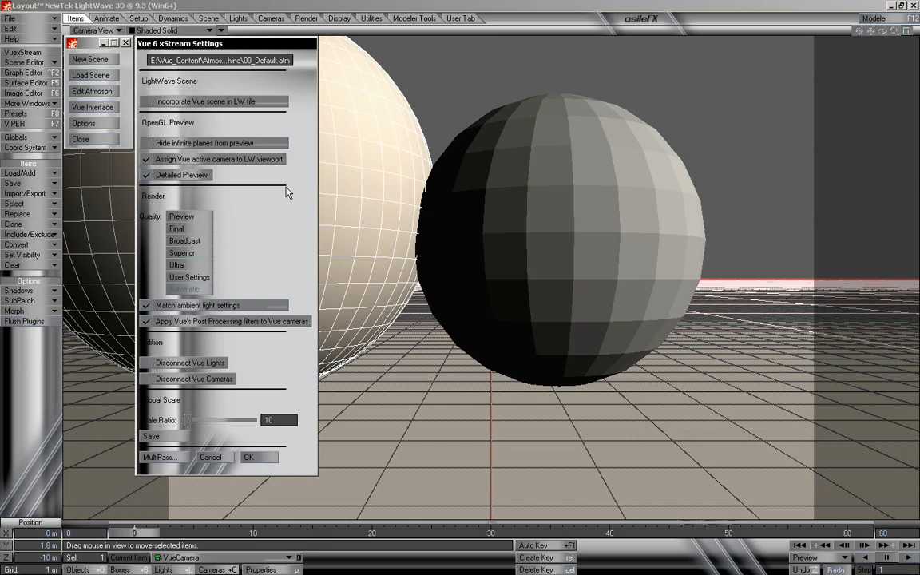
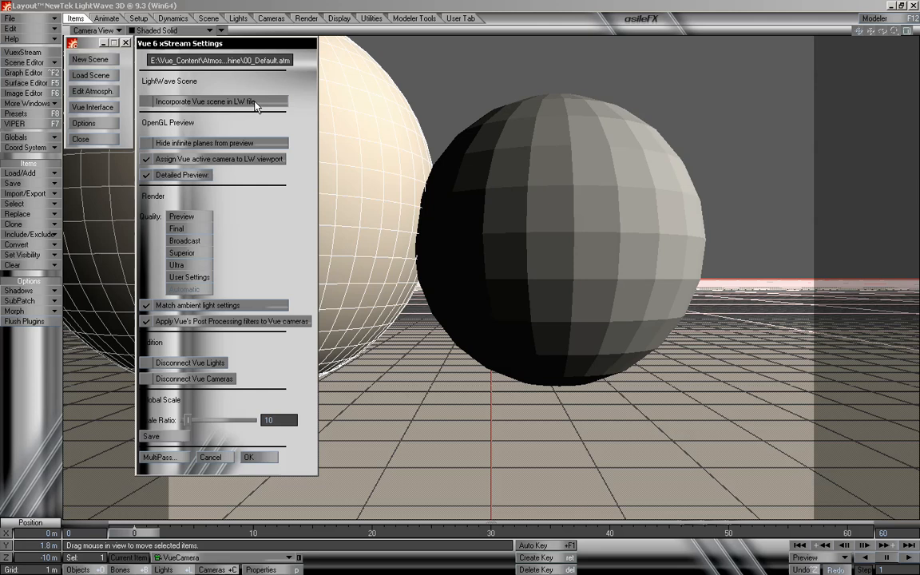
pyautogui.click(201, 111)
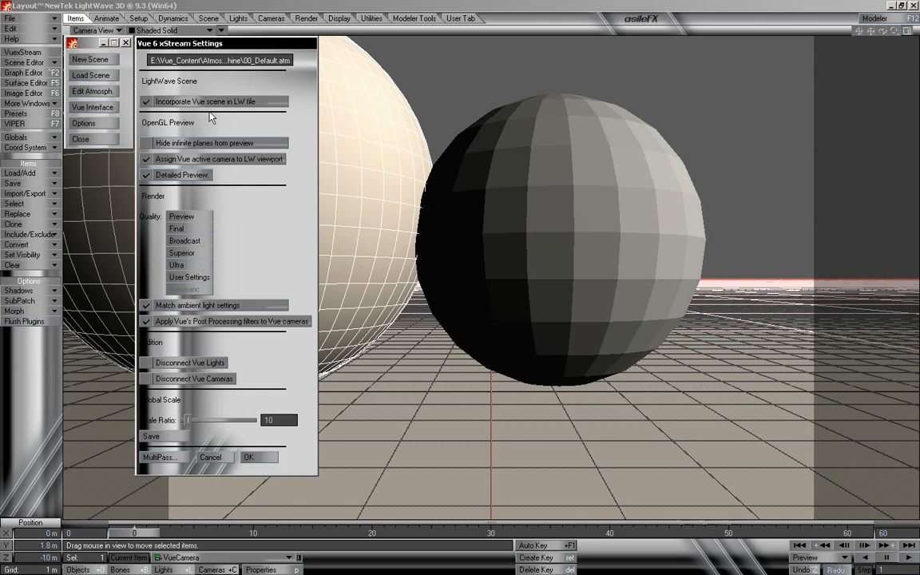
pyautogui.click(228, 98)
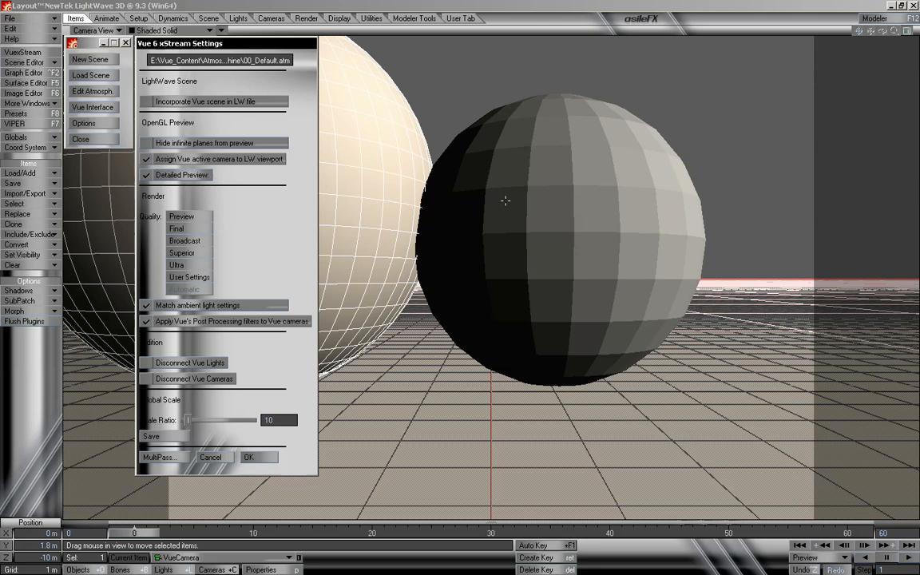
pyautogui.keyDown('ctrl'); pyautogui.keyDown('shift'); pyautogui.click(505, 201); pyautogui.keyUp('shift'); pyautogui.keyUp('ctrl')
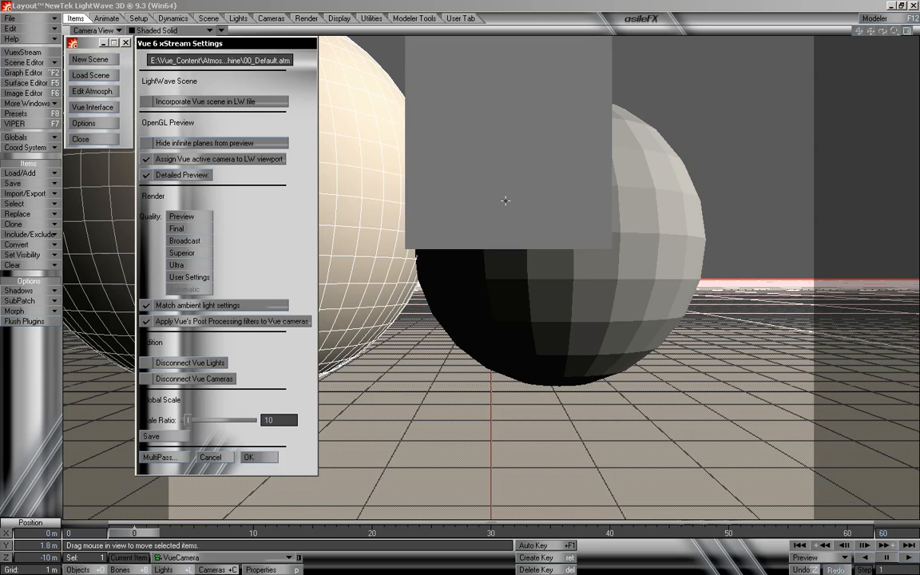
# - Hide infinite planes from the OpenGL preview, apply the settings, and check the ground in Vue 6 xStream before returning to LightWave Layout
pyautogui.moveTo(268, 46); pyautogui.dragTo(266, 50)
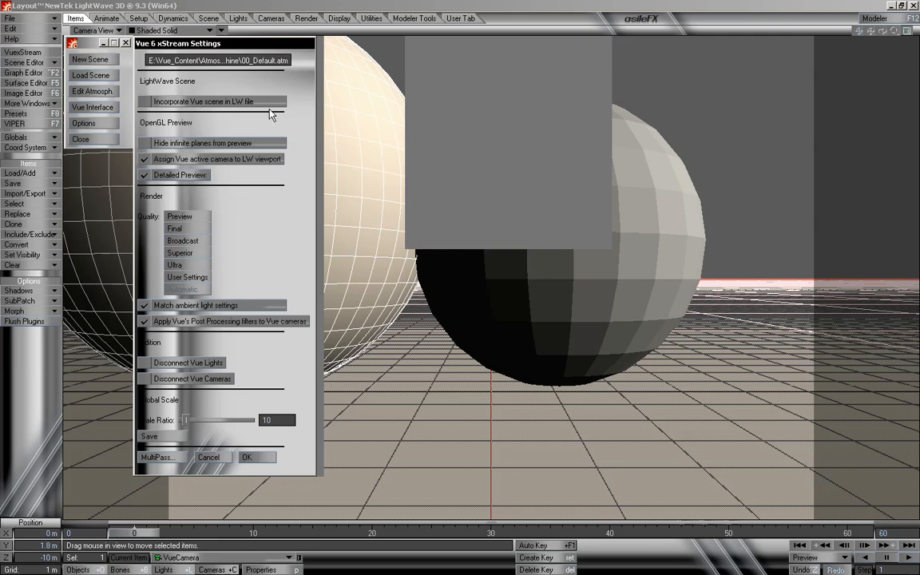
pyautogui.moveTo(260, 43); pyautogui.dragTo(267, 43)
pyautogui.click(248, 143)
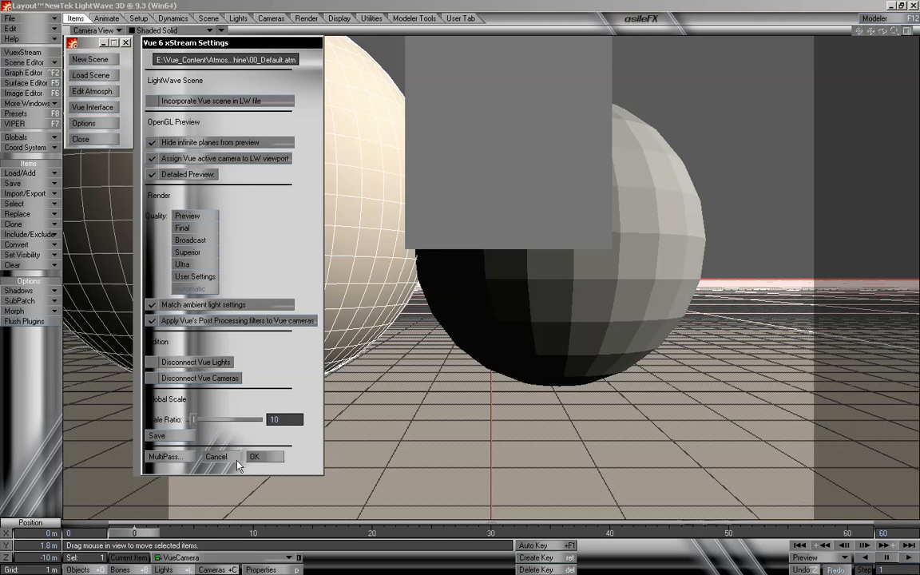
pyautogui.click(266, 457)
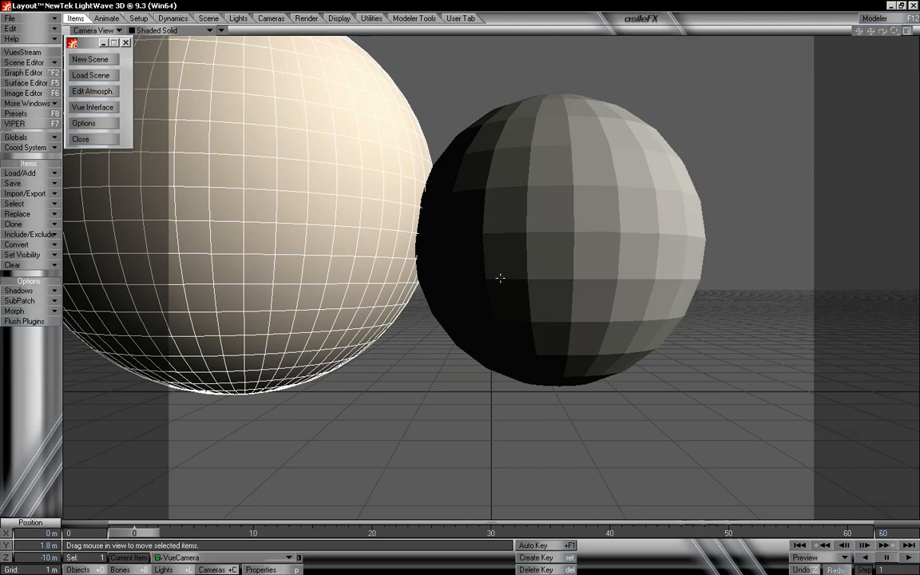
pyautogui.hotkey('alt', 'Tab')
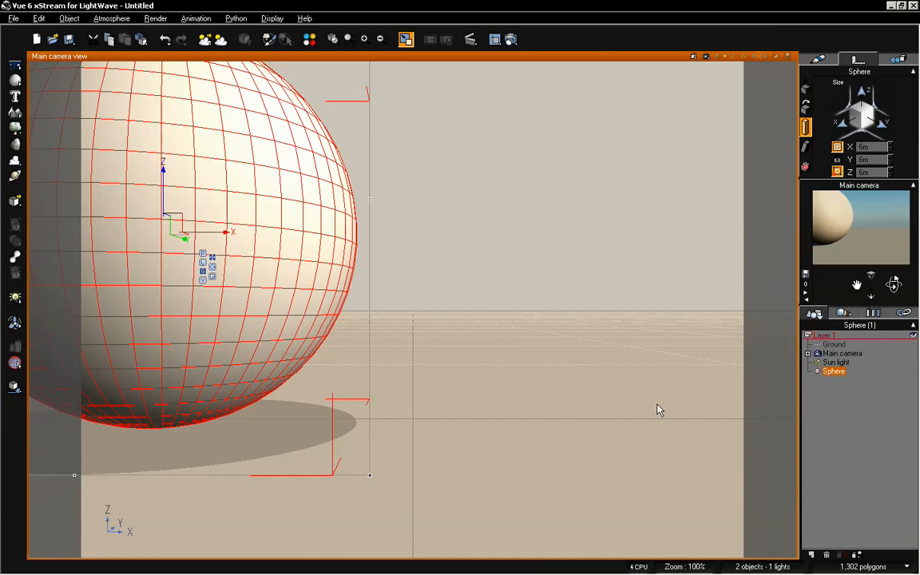
pyautogui.hotkey('alt', 'Tab')
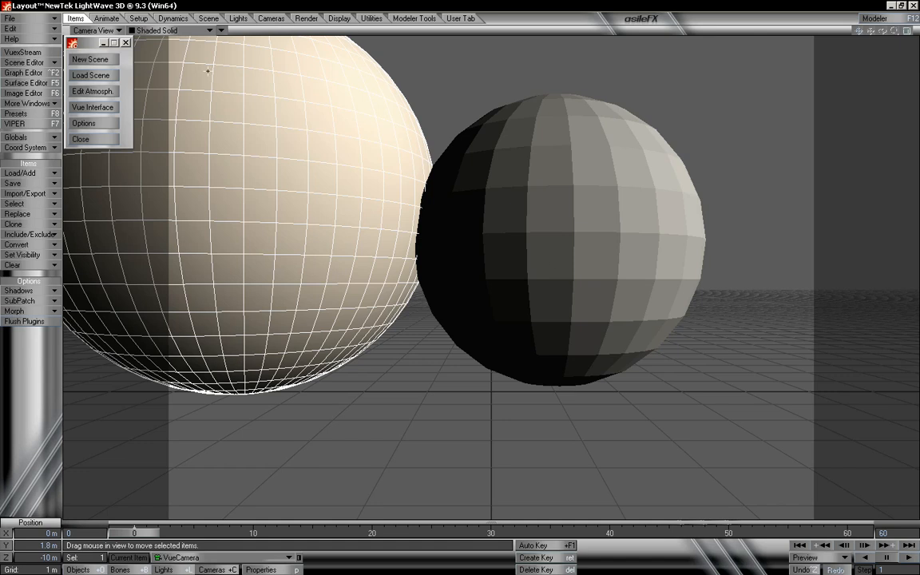
# - Turn off hiding infinite planes in the OpenGL preview, toggle Detailed Preview, and apply the xStream settings
pyautogui.click(79, 125)
pyautogui.click(233, 144)
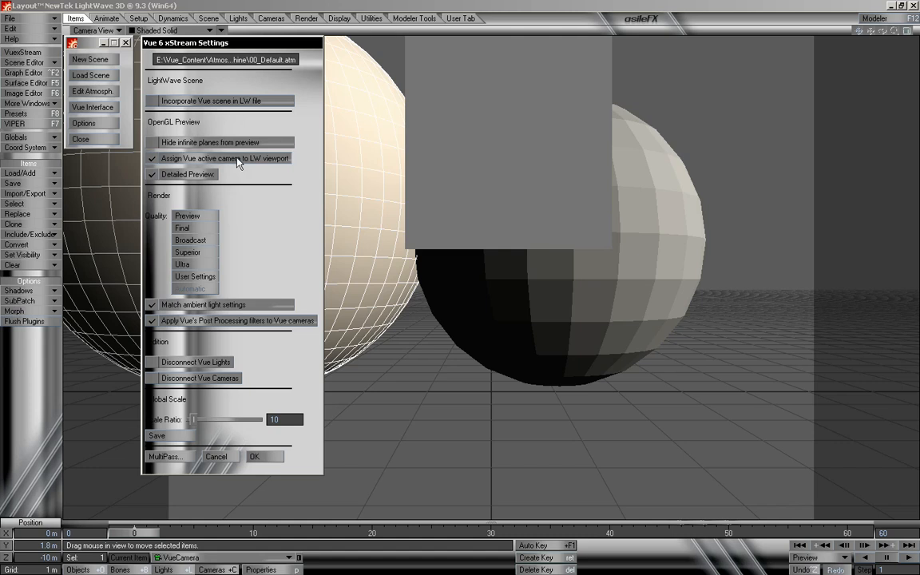
pyautogui.moveTo(242, 44)
pyautogui.mouseDown()
pyautogui.moveTo(244, 99)
pyautogui.moveTo(245, 46)
pyautogui.mouseUp()
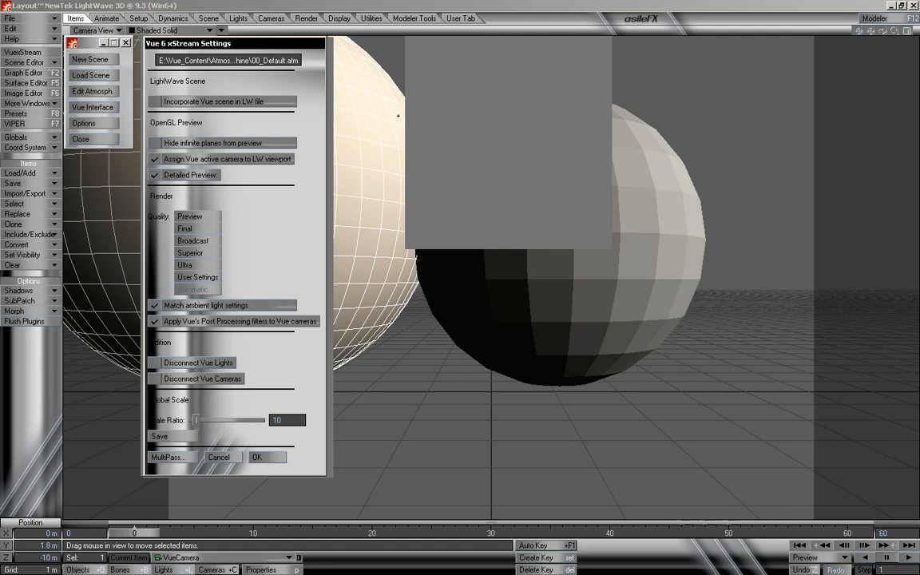
pyautogui.click(91, 30)
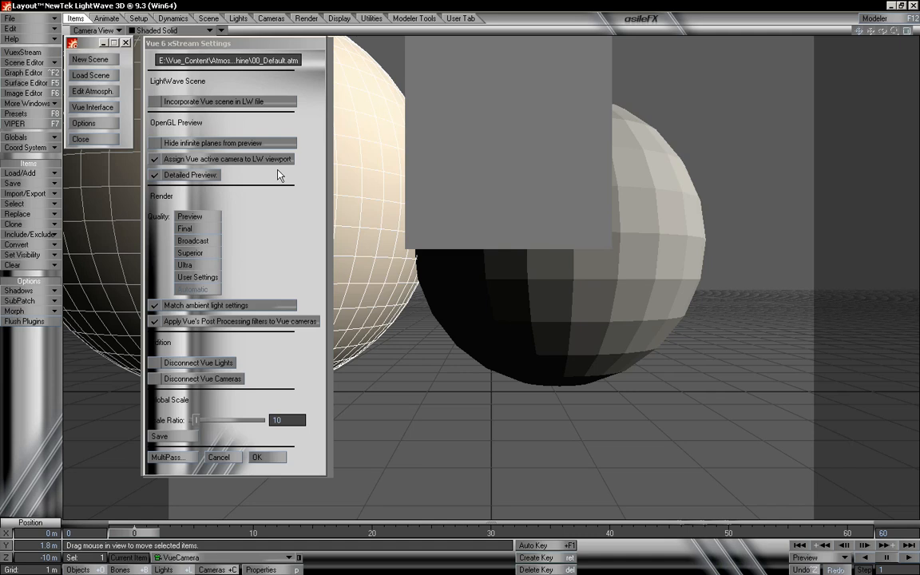
pyautogui.click(209, 175)
pyautogui.click(257, 457)
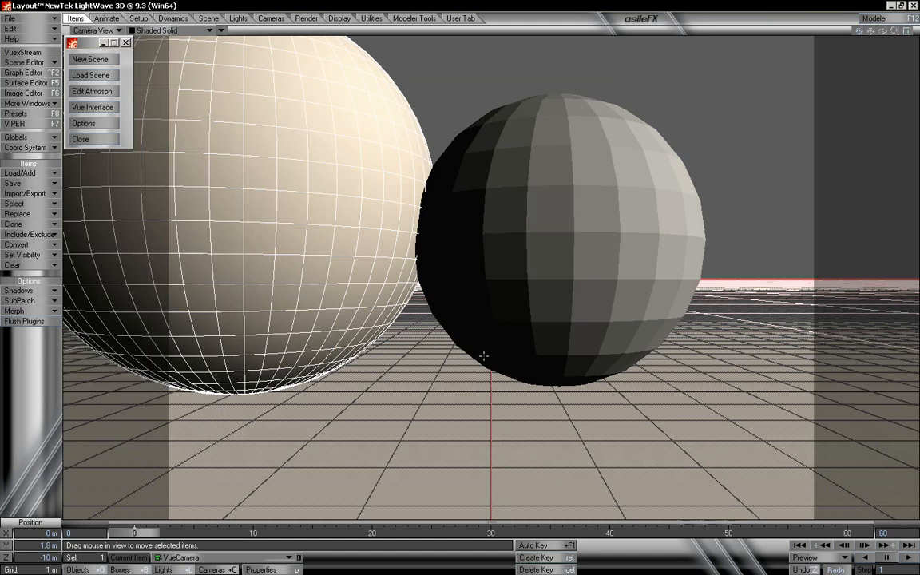
# - Clear the LightWave sphere from the scene, and switch to Vue 6 xStream to delete the Vue sphere
pyautogui.click(491, 272)
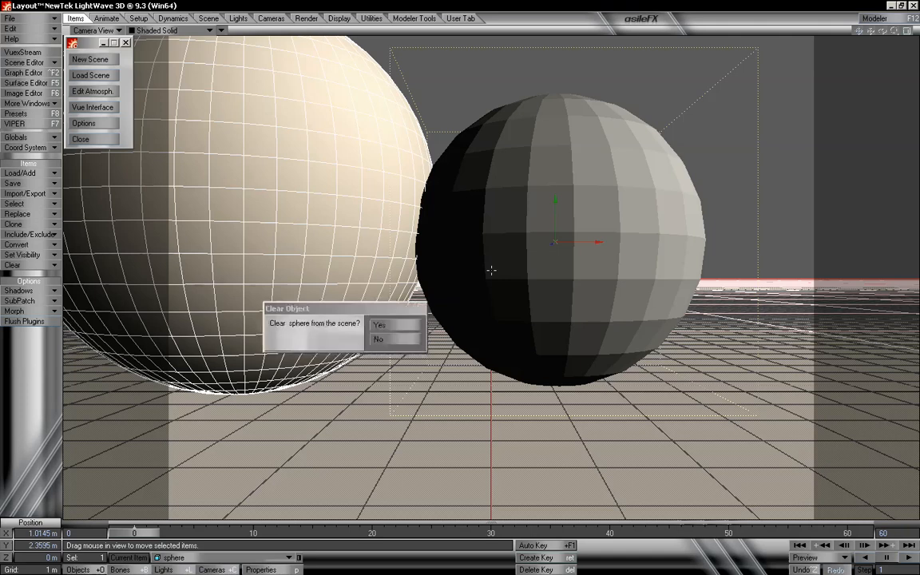
pyautogui.press('-')
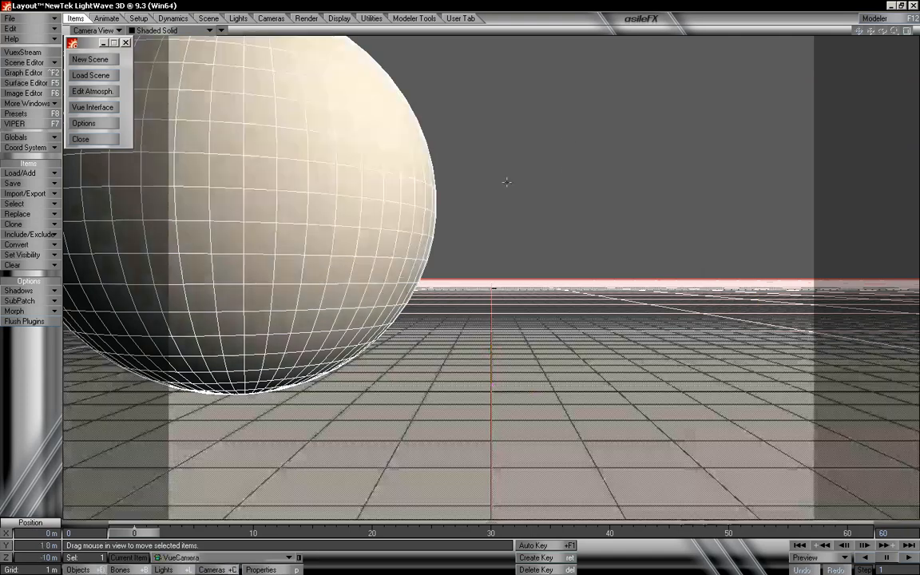
pyautogui.hotkey('alt', 'Tab')
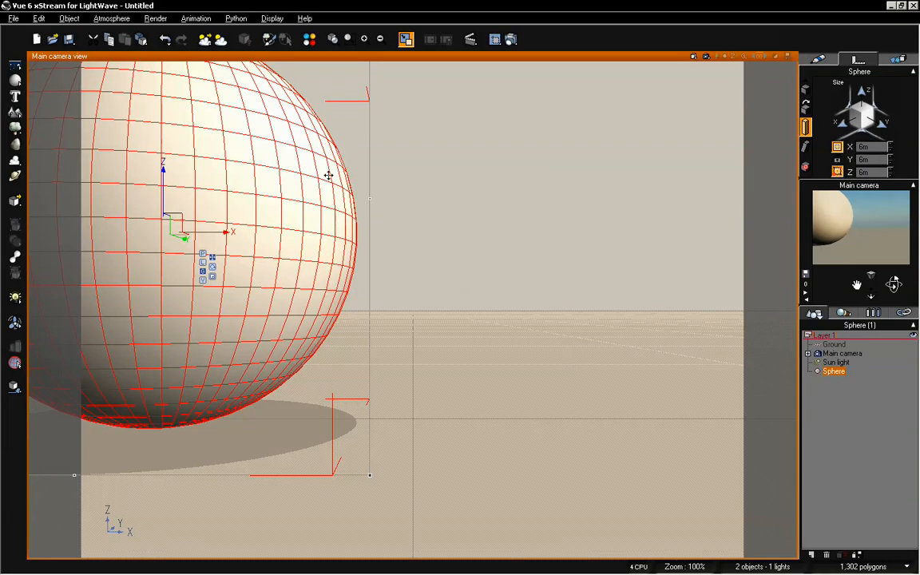
pyautogui.press('Delete')
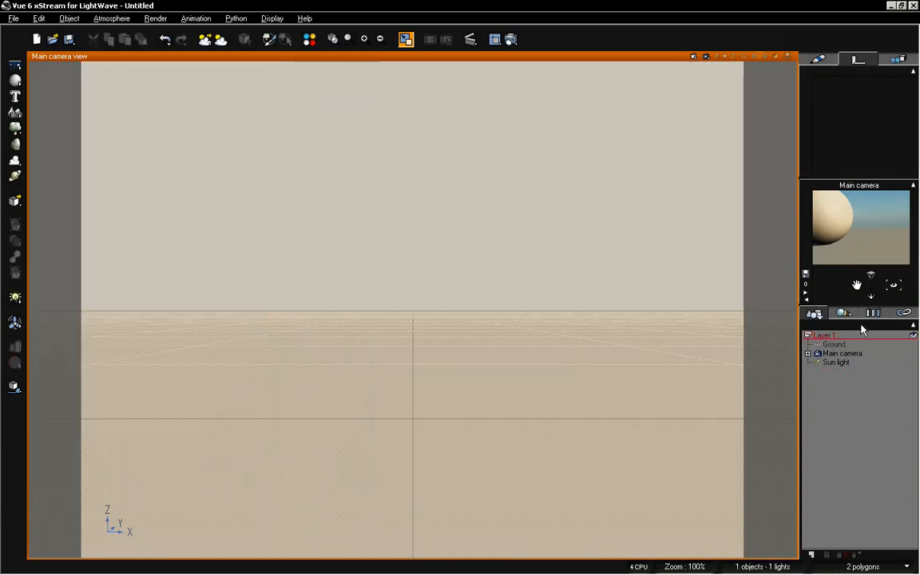
# - Raise the main camera, tilt it down toward the ground, and maximize the Top view
pyautogui.moveTo(869, 297); pyautogui.dragTo(871, 326)
pyautogui.moveTo(897, 282); pyautogui.dragTo(891, 310)
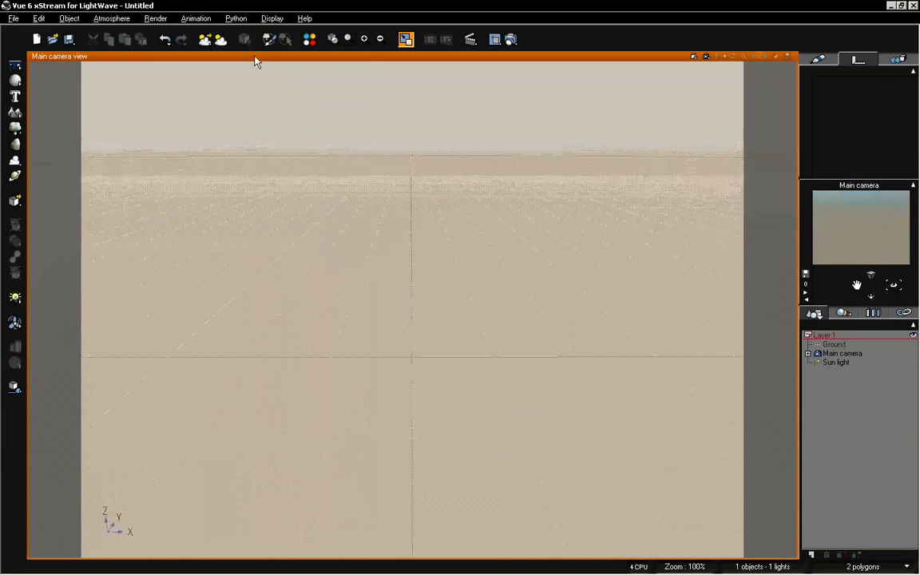
pyautogui.doubleClick(255, 56)
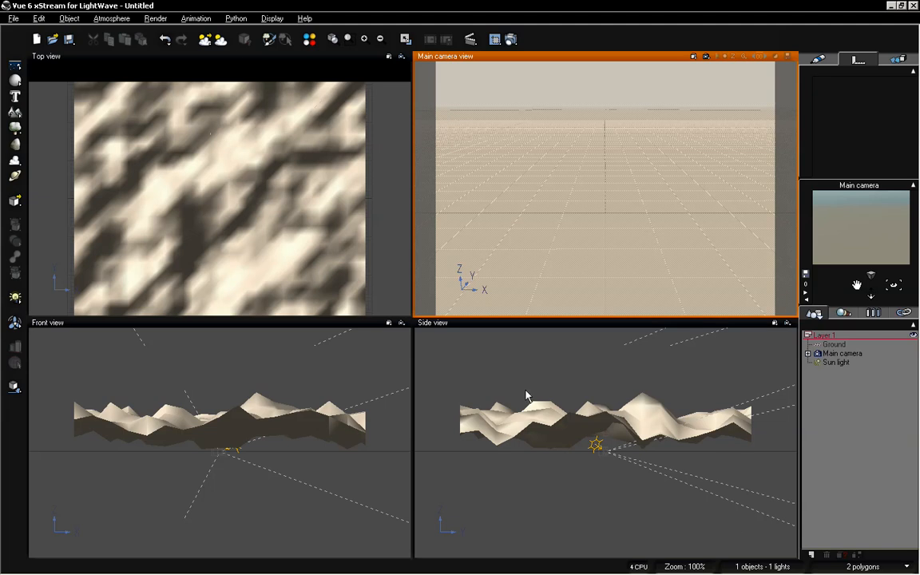
pyautogui.doubleClick(310, 58)
pyautogui.moveTo(462, 205); pyautogui.dragTo(431, 162, button='right')
pyautogui.moveTo(433, 215); pyautogui.dragTo(436, 236, button='right')
# - Add the Rural Maple Tree species to the EcoSystem Painter population and place a single instance near the scene center
pyautogui.click(269, 39)
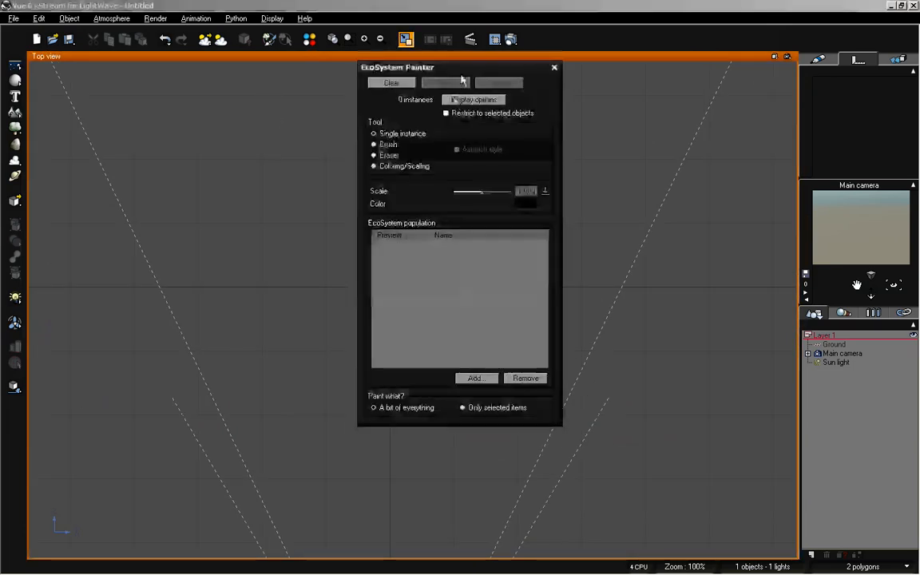
pyautogui.moveTo(468, 65); pyautogui.dragTo(257, 72)
pyautogui.click(258, 383)
pyautogui.click(272, 401)
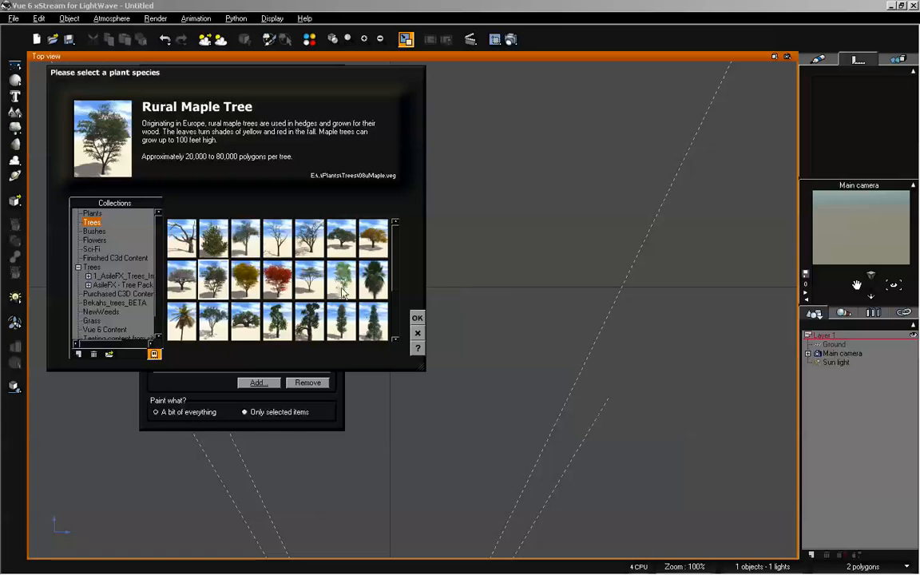
pyautogui.click(416, 317)
pyautogui.click(426, 240)
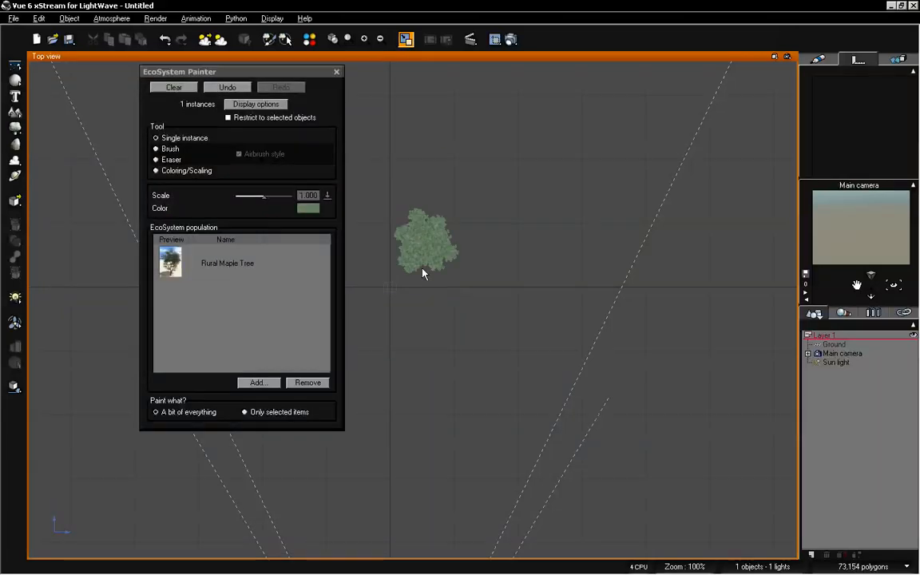
# - Paint a large patch of maple trees around the scene center with the EcoSystem brush and close the painter
pyautogui.click(170, 149)
pyautogui.moveTo(240, 71); pyautogui.dragTo(85, 56)
pyautogui.moveTo(307, 179)
pyautogui.mouseDown()
pyautogui.moveTo(253, 427)
pyautogui.moveTo(213, 273)
pyautogui.moveTo(410, 230)
pyautogui.moveTo(521, 410)
pyautogui.moveTo(513, 119)
pyautogui.moveTo(378, 190)
pyautogui.moveTo(362, 249)
pyautogui.moveTo(412, 310)
pyautogui.mouseUp()
pyautogui.click(183, 56)
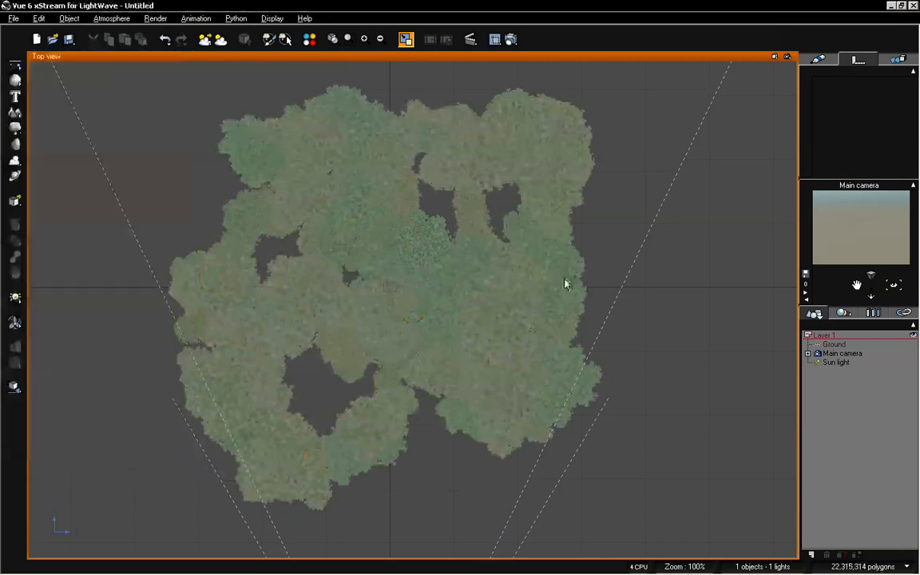
# - Switch to LightWave Layout, turn on Detailed Preview in the Vue 6 xStream settings, and apply them
pyautogui.hotkey('alt', 'Tab')
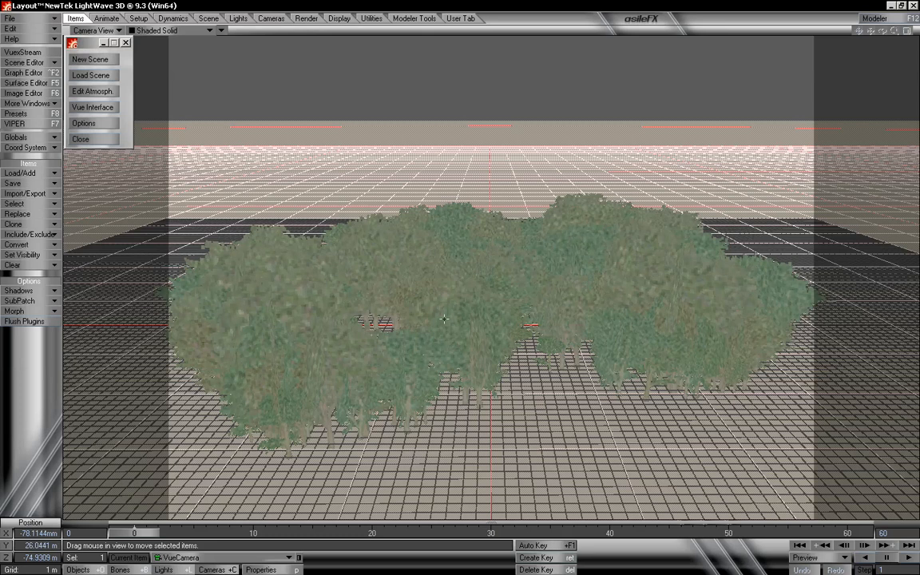
pyautogui.click(84, 122)
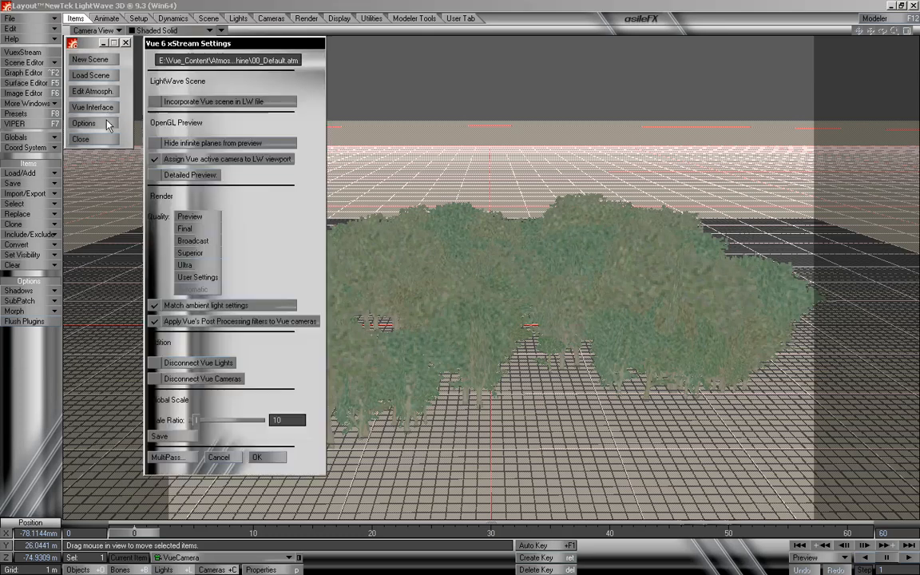
pyautogui.click(212, 177)
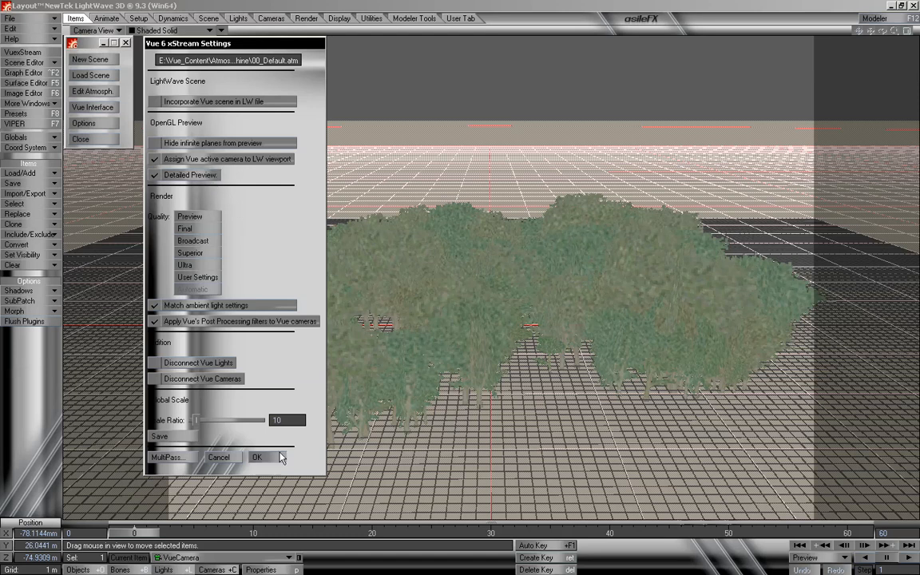
pyautogui.click(274, 455)
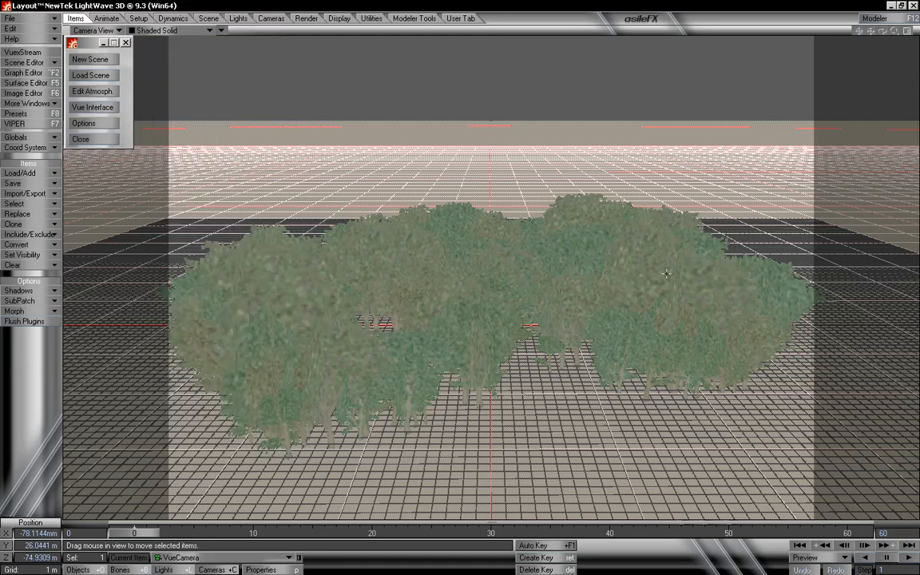
# - Move and rotate the Vue camera in LightWave Layout to view the painted trees from different positions and angles
pyautogui.moveTo(617, 324); pyautogui.dragTo(618, 247)
pyautogui.moveTo(618, 248); pyautogui.dragTo(618, 327, button='right')
pyautogui.press('y')
pyautogui.moveTo(618, 327); pyautogui.dragTo(648, 307)
pyautogui.press('t')
pyautogui.moveTo(649, 307); pyautogui.dragTo(649, 343, button='right')
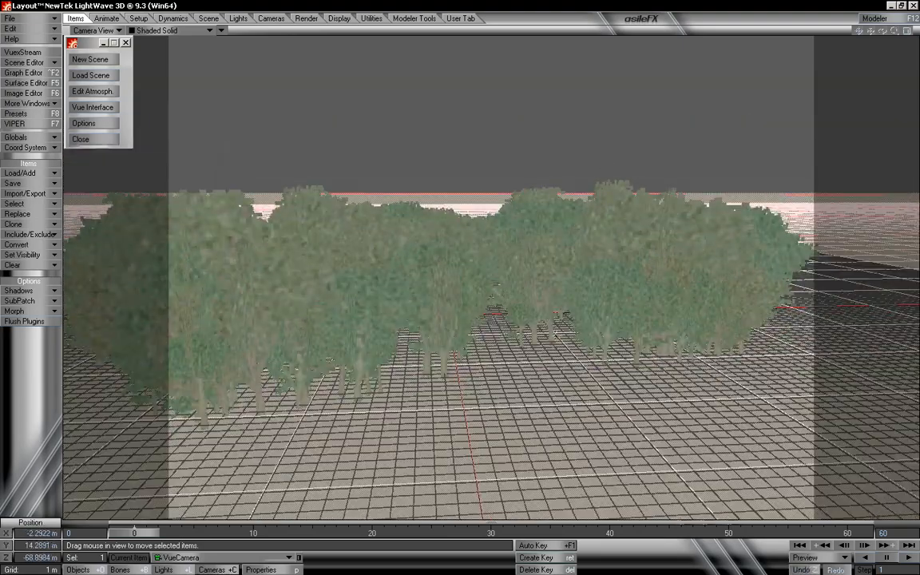
pyautogui.moveTo(533, 346)
pyautogui.mouseDown()
pyautogui.moveTo(493, 323)
pyautogui.moveTo(533, 351)
pyautogui.moveTo(538, 331)
pyautogui.mouseUp()
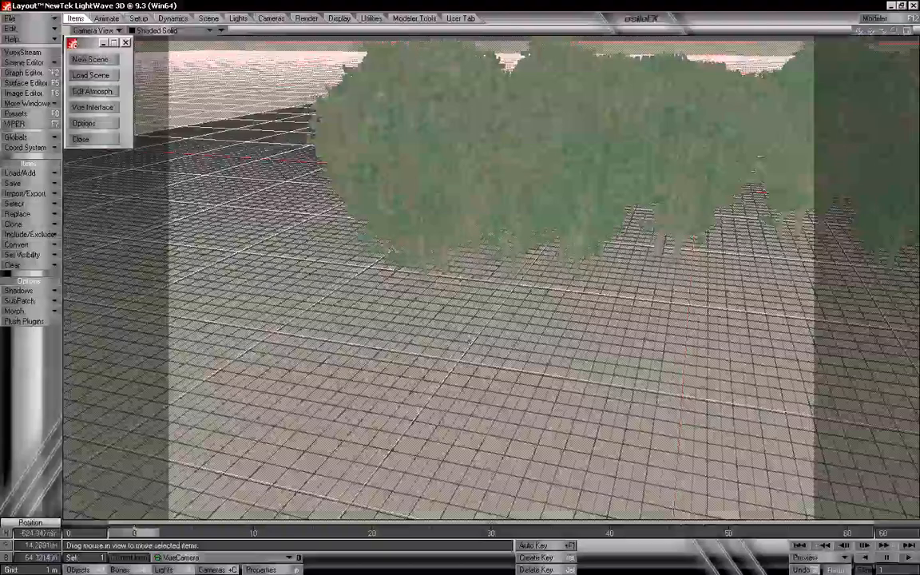
pyautogui.moveTo(416, 243); pyautogui.dragTo(443, 341)
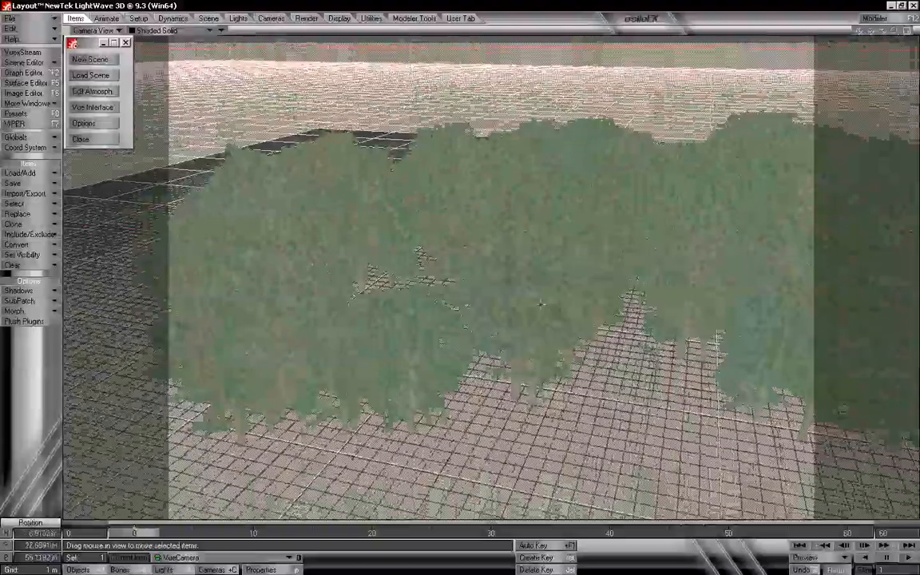
pyautogui.moveTo(537, 337); pyautogui.dragTo(535, 335)
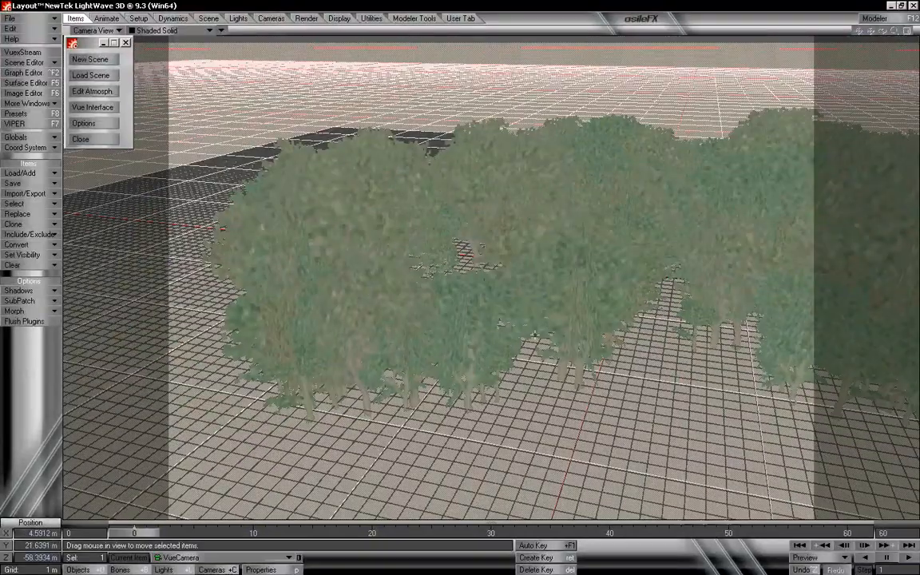
pyautogui.moveTo(584, 248); pyautogui.dragTo(459, 280)
# - Switch to Vue 6 xStream, add a terrain in the Top view, place it behind the trees, and enlarge it to about 97 m wide
pyautogui.hotkey('alt', 'Tab')
pyautogui.scroll(-10, 544, 371)
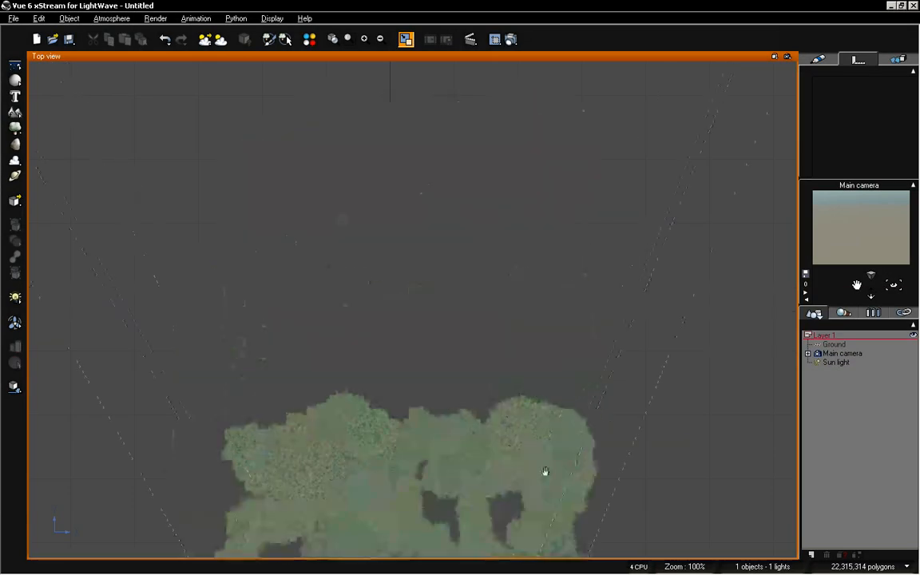
pyautogui.scroll(5, 472, 341)
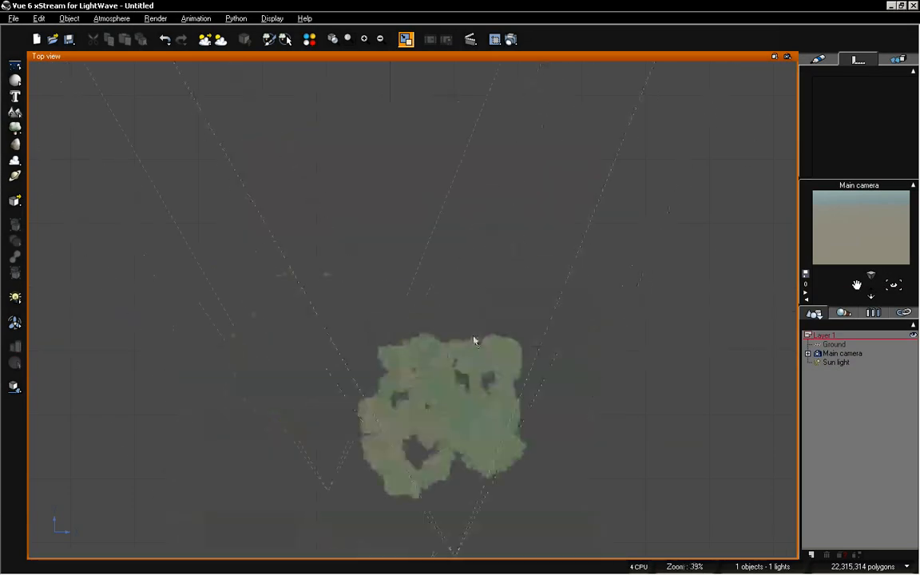
pyautogui.click(27, 120)
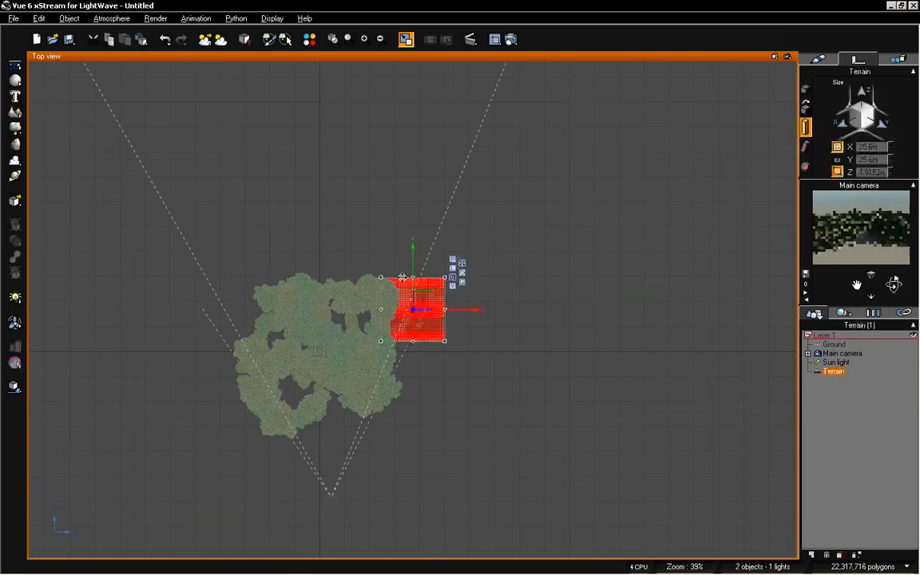
pyautogui.moveTo(413, 272); pyautogui.dragTo(413, 134)
pyautogui.moveTo(465, 169); pyautogui.dragTo(583, 504)
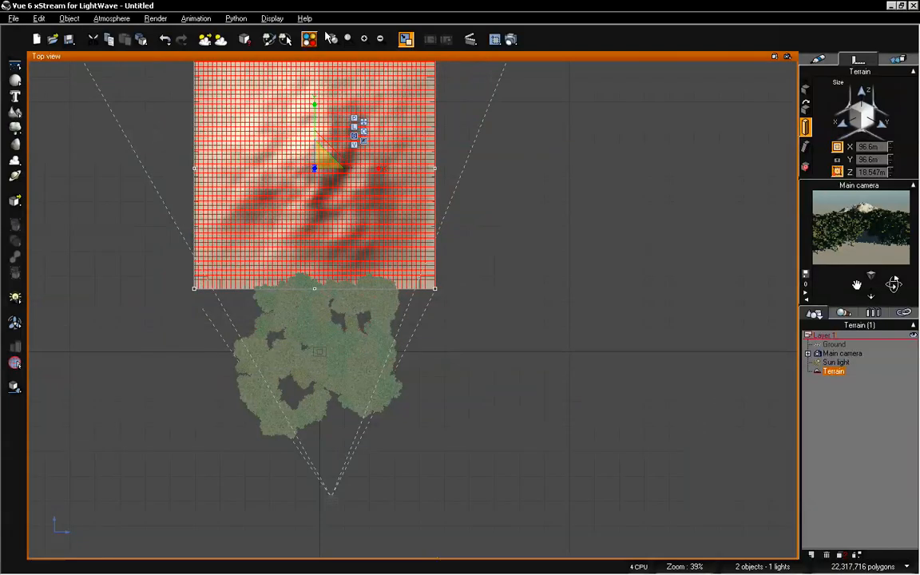
# - Maximize the main camera view and scale the terrain up to about 187 m wide
pyautogui.doubleClick(325, 56)
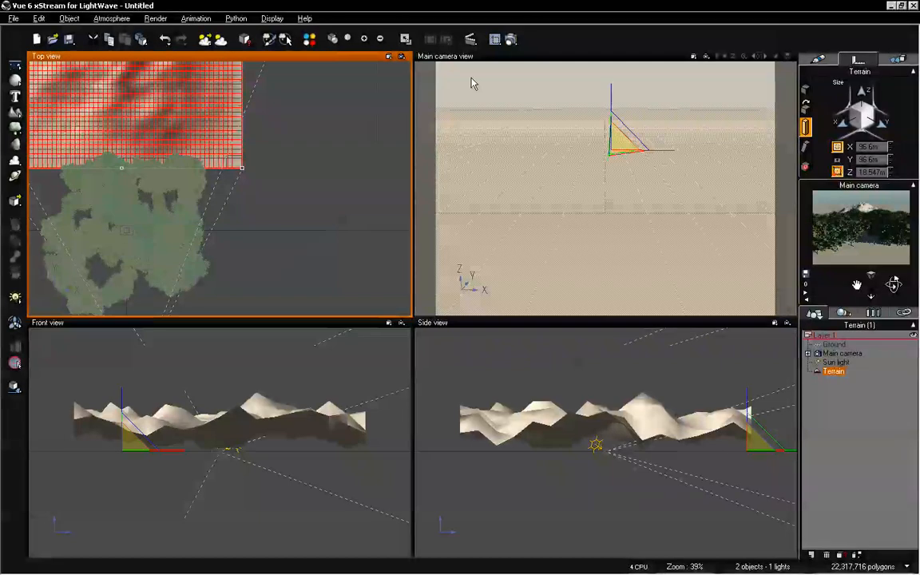
pyautogui.doubleClick(511, 58)
pyautogui.moveTo(432, 226); pyautogui.dragTo(660, 128)
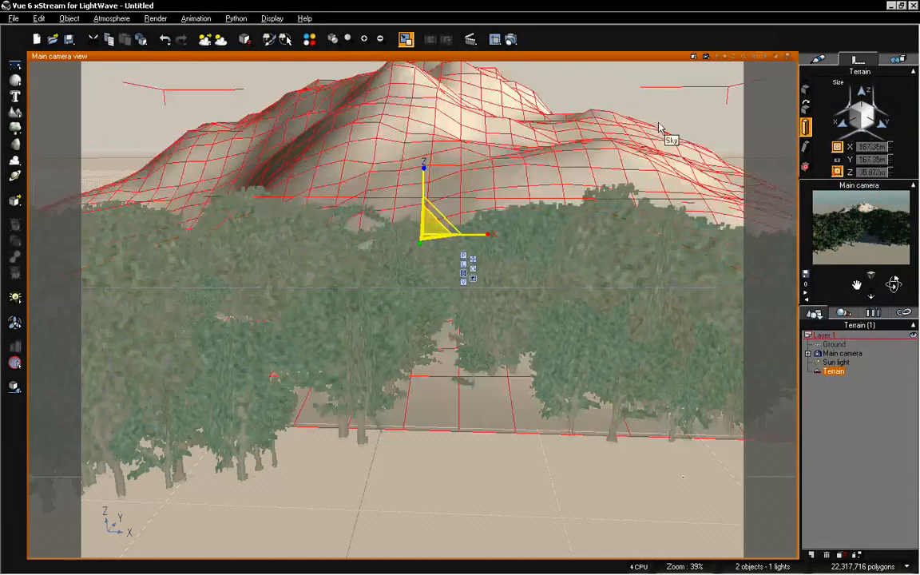
# - Orbit the main camera around the mountain and reposition the terrain farther behind the trees
pyautogui.click(475, 260)
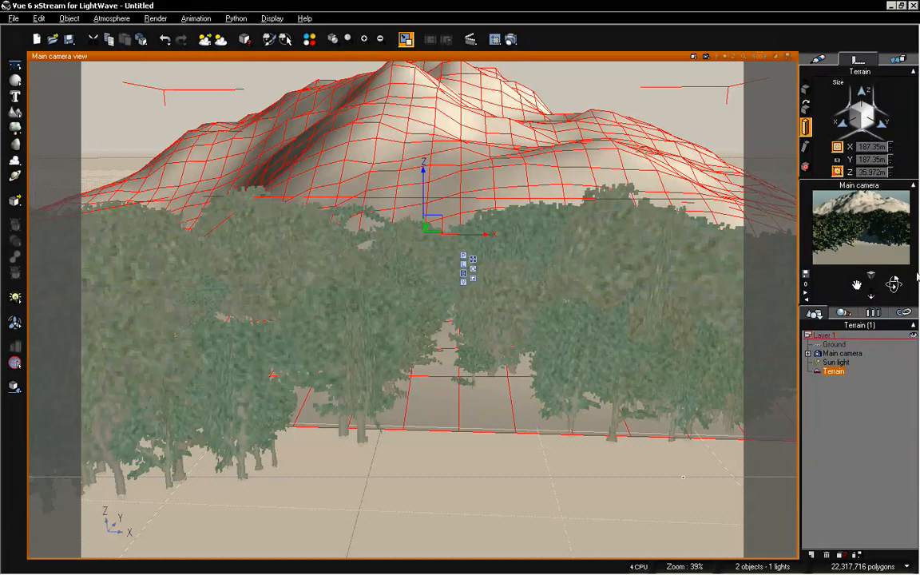
pyautogui.moveTo(894, 284); pyautogui.dragTo(885, 289)
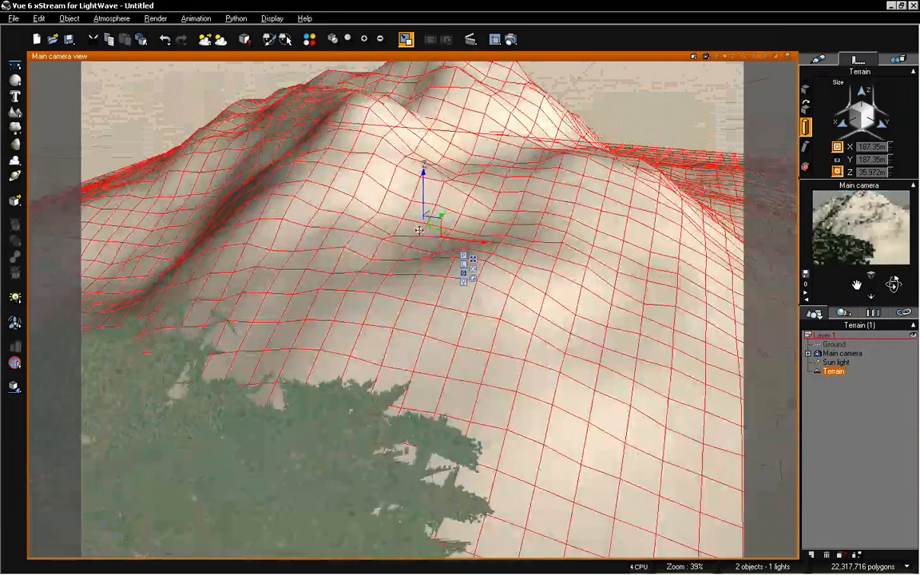
pyautogui.moveTo(446, 206); pyautogui.dragTo(480, 173)
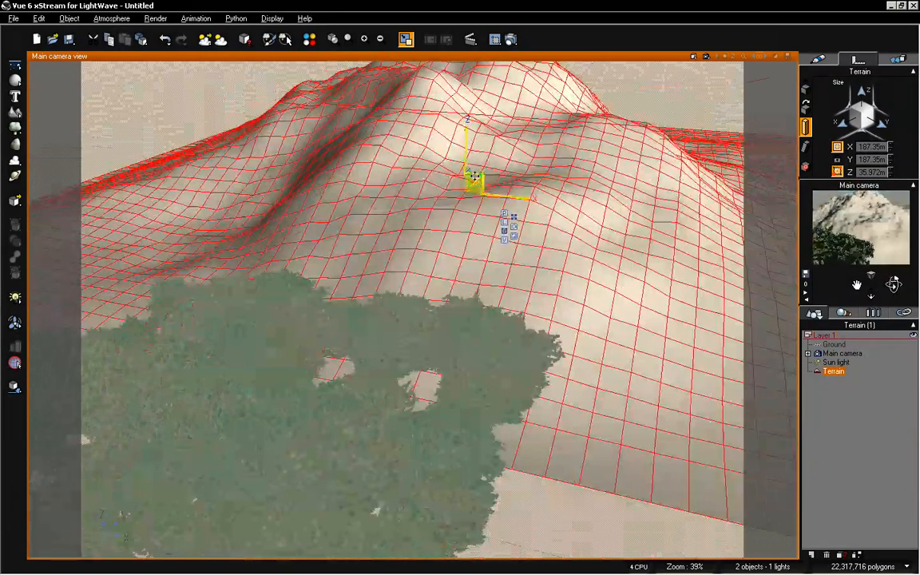
# - Increase the terrain's resolution to 1024x1024 in the Terrain Editor and accept the change
pyautogui.doubleClick(550, 179)
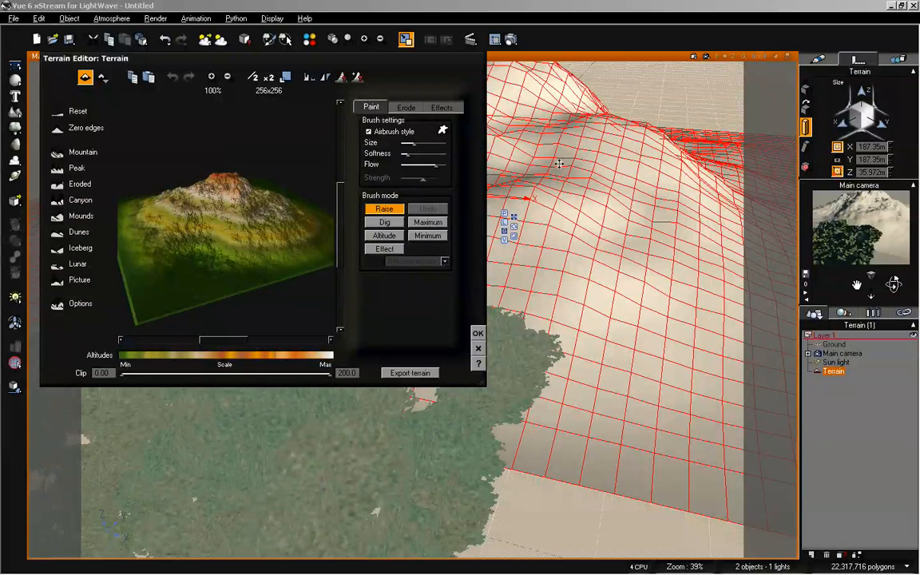
pyautogui.click(269, 78)
pyautogui.click(269, 78)
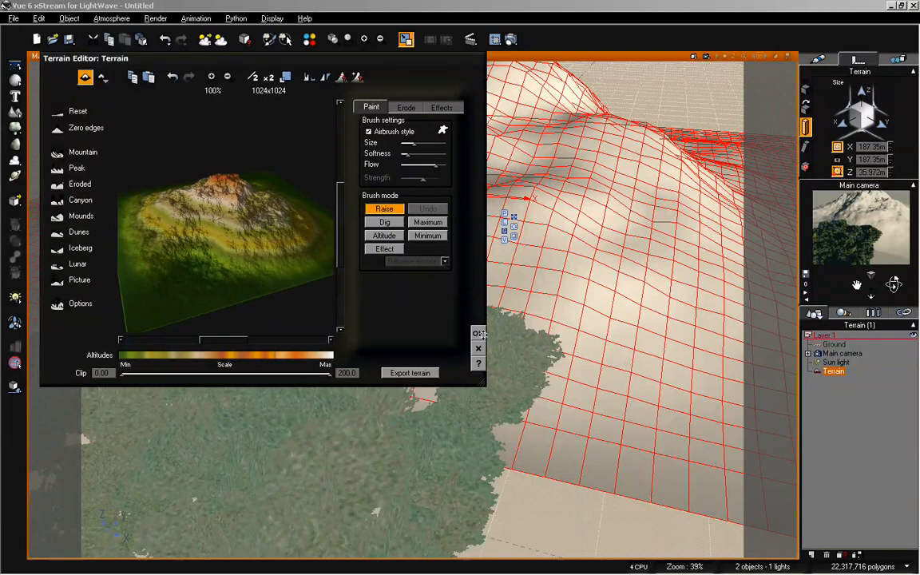
pyautogui.click(477, 333)
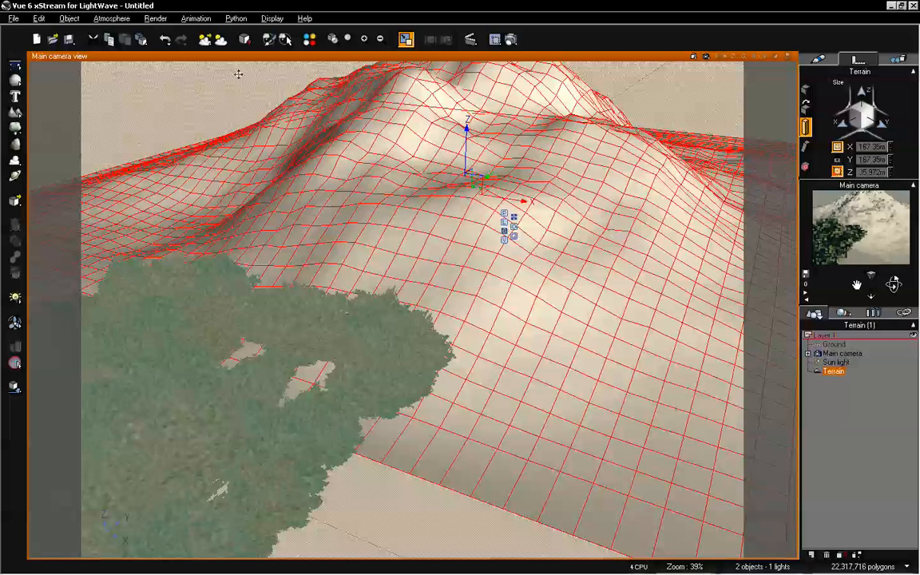
# - Set the instant, background, and plant draw quality to the best level in Vue's display options and apply them
pyautogui.click(13, 17)
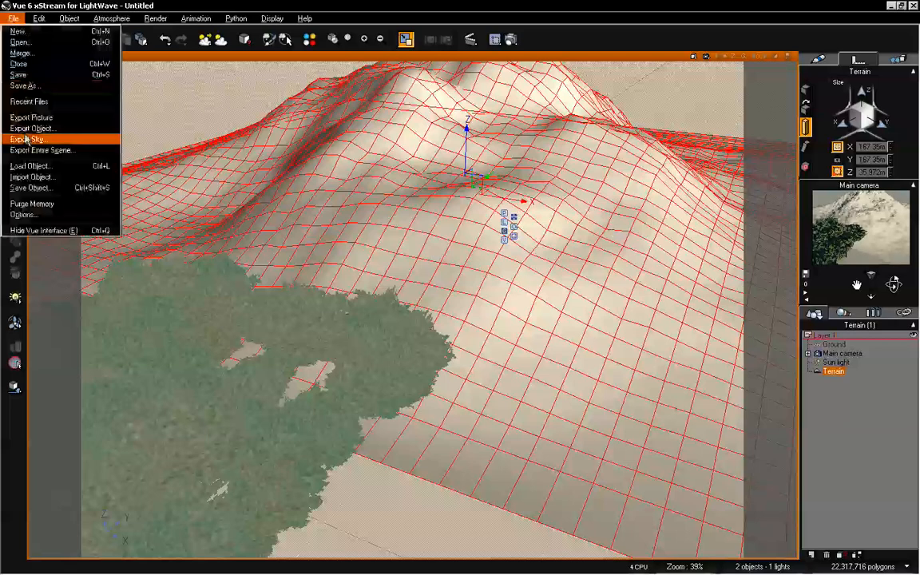
pyautogui.click(24, 215)
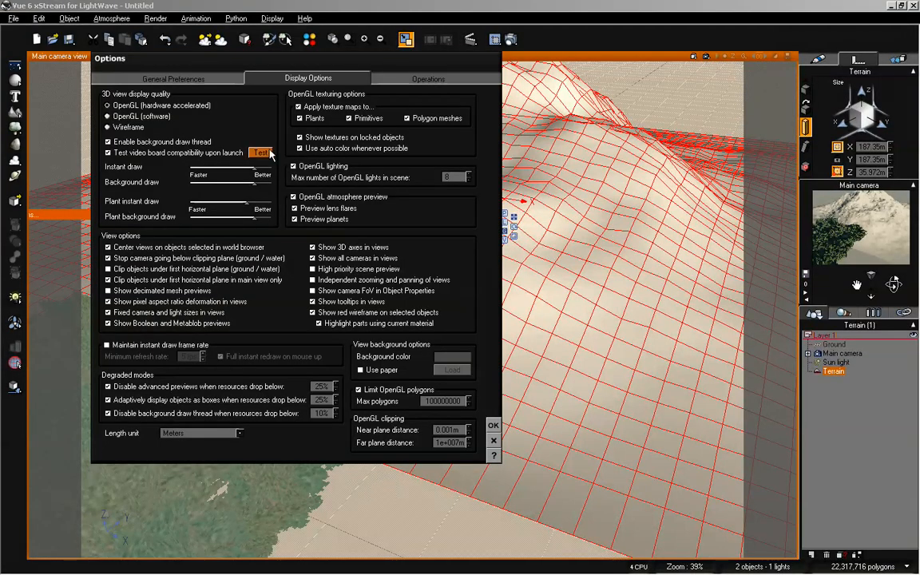
pyautogui.moveTo(256, 169)
pyautogui.mouseDown()
pyautogui.moveTo(275, 171)
pyautogui.moveTo(275, 220)
pyautogui.mouseUp()
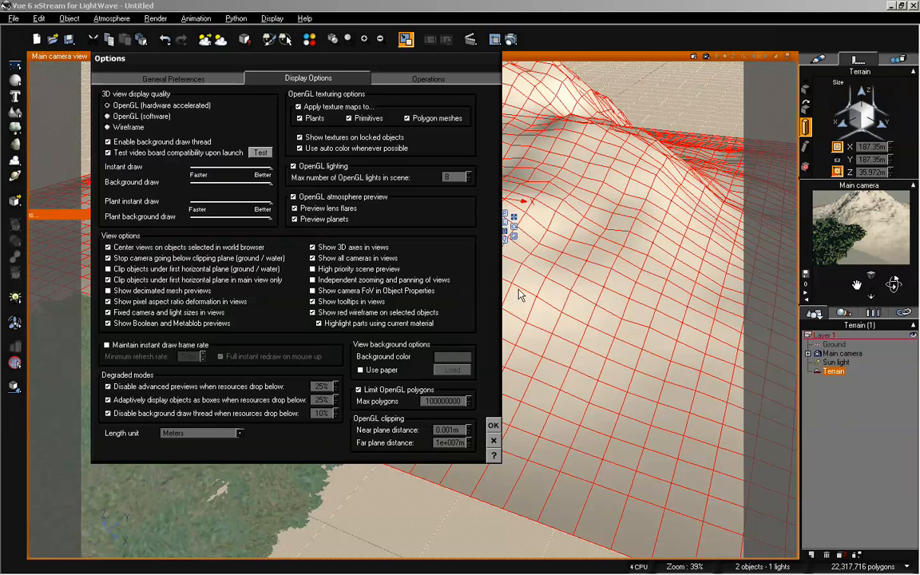
pyautogui.click(493, 425)
# - Reframe the main camera to show the mountain and trees, and deselect the terrain
pyautogui.moveTo(893, 285); pyautogui.dragTo(855, 289)
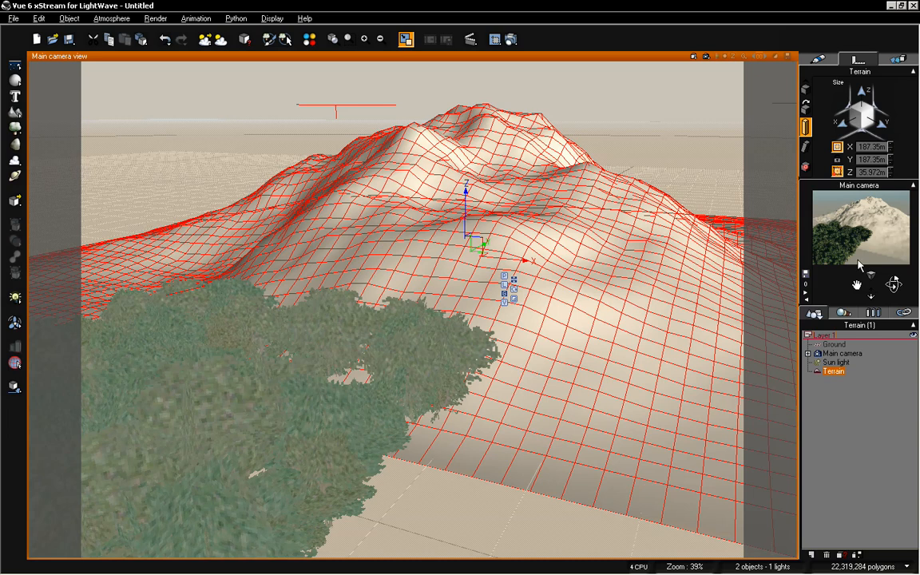
pyautogui.moveTo(871, 291); pyautogui.dragTo(893, 284)
pyautogui.click(873, 437)
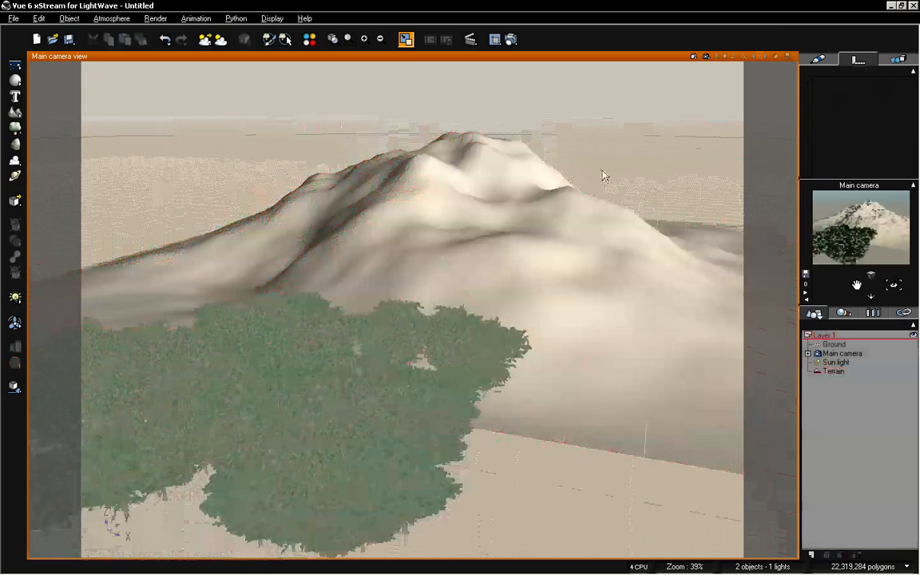
# - Check the scene and the xStream preview settings in LightWave Layout, and return to Vue 6 xStream
pyautogui.hotkey('alt', 'Tab')
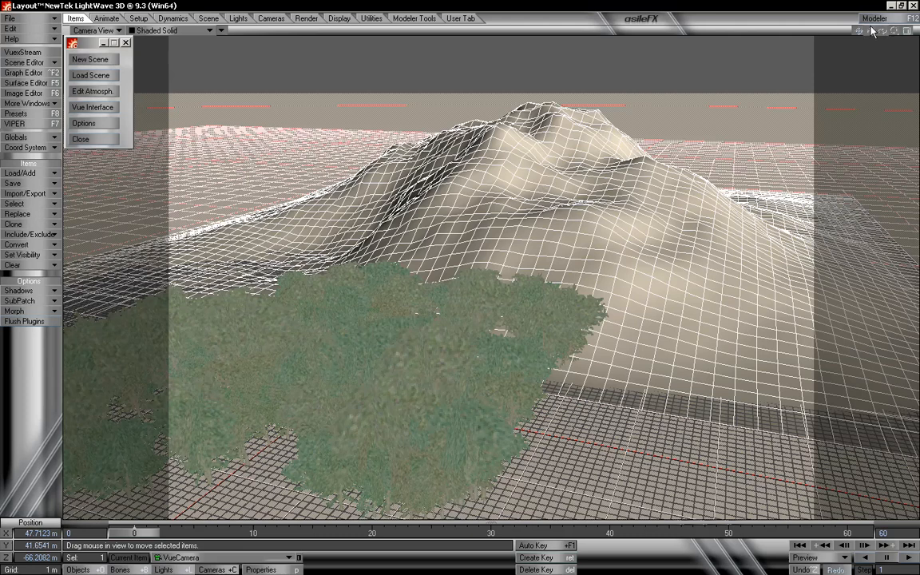
pyautogui.click(96, 120)
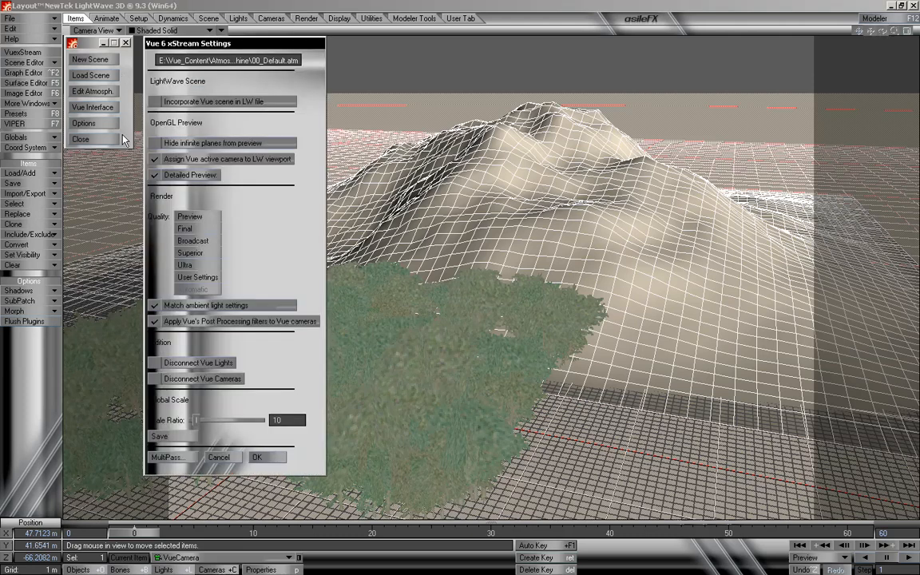
pyautogui.click(257, 457)
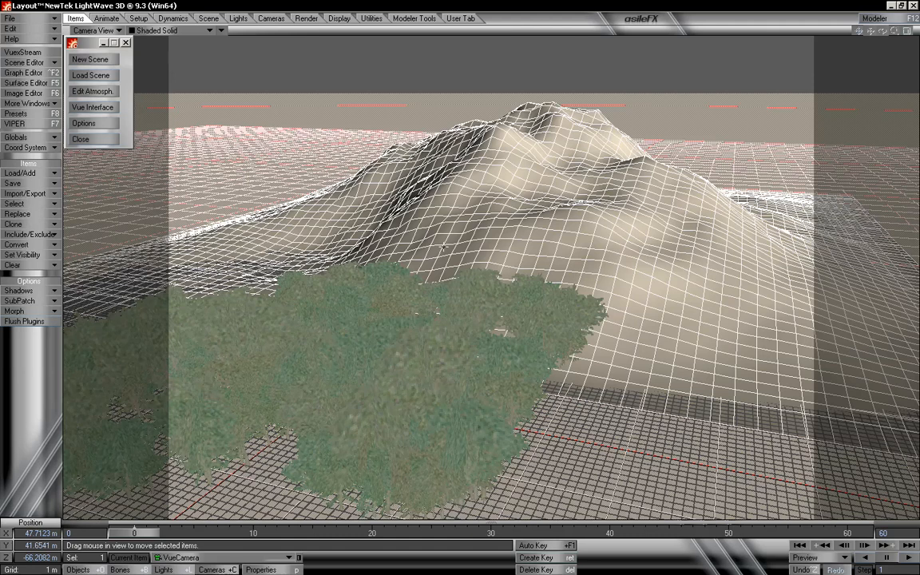
pyautogui.hotkey('alt', 'Tab')
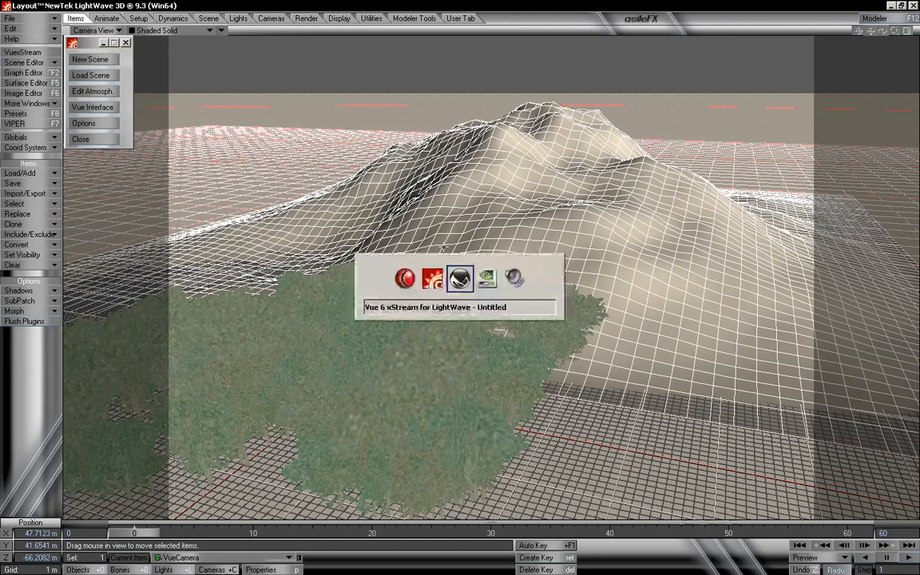
# - In Vue 6 xStream, add a procedural terrain and place it beside the mountain, behind the painted trees
pyautogui.hotkey('alt', 'Tab')
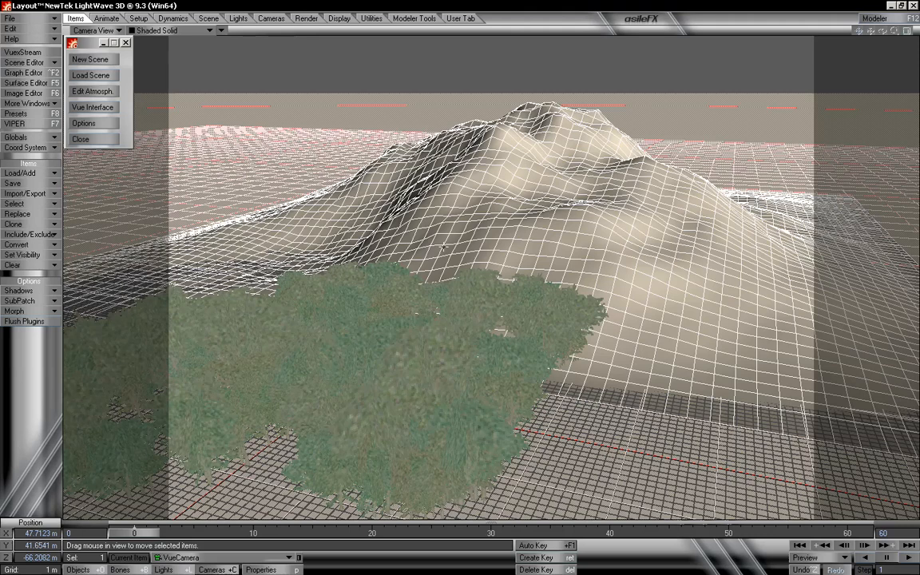
pyautogui.click(104, 107)
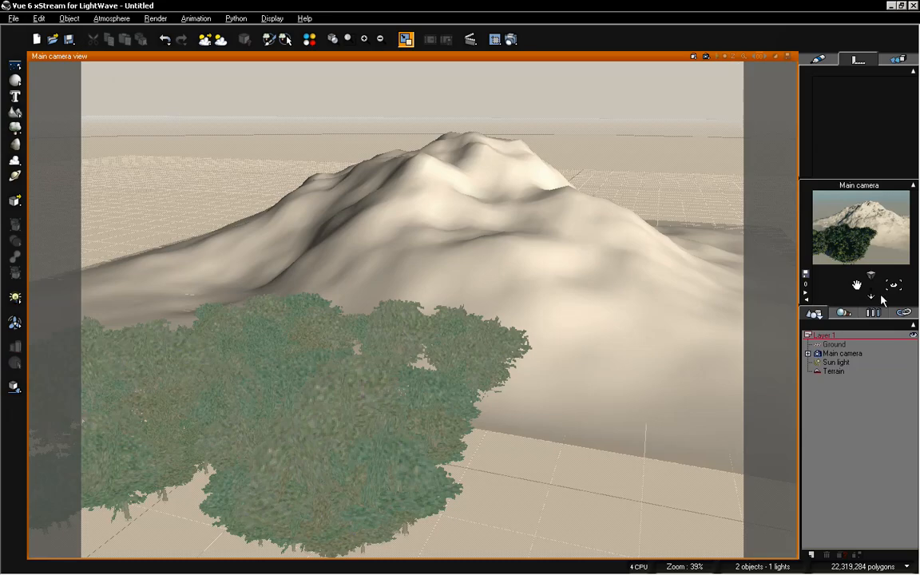
pyautogui.keyDown('ctrl'); pyautogui.moveTo(242, 61); pyautogui.dragTo(323, 178, button='right'); pyautogui.keyUp('ctrl')
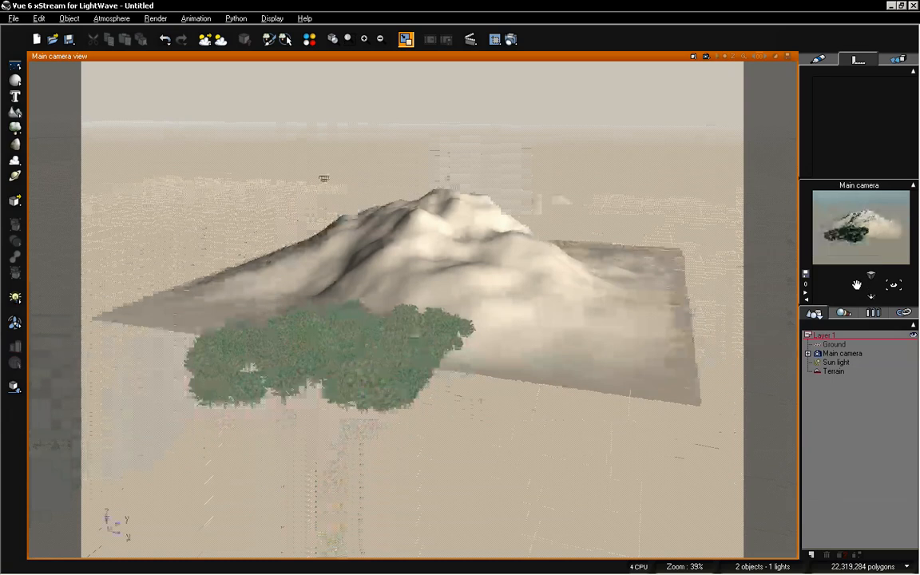
pyautogui.moveTo(323, 178); pyautogui.dragTo(599, 177, button='middle')
pyautogui.moveTo(15, 111); pyautogui.dragTo(42, 118)
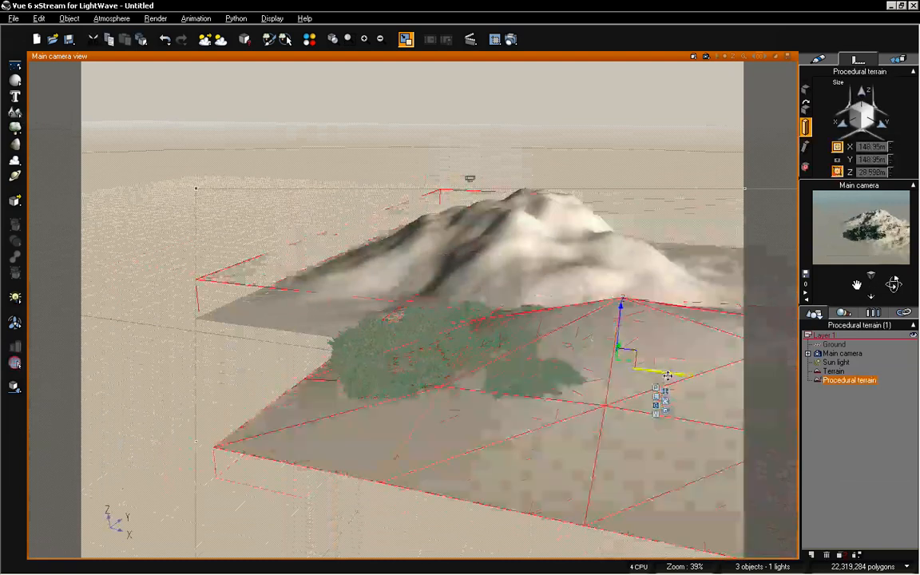
pyautogui.moveTo(667, 373); pyautogui.dragTo(347, 212)
pyautogui.click(241, 304)
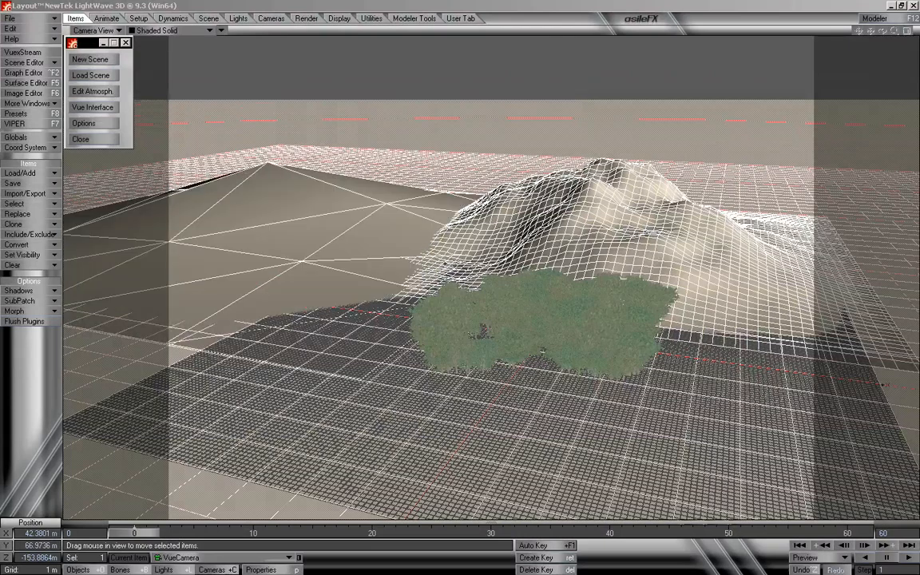
# - Toggle Detailed Preview in LightWave's xStream settings and accept it to compare the procedural terrain's preview
pyautogui.click(91, 107)
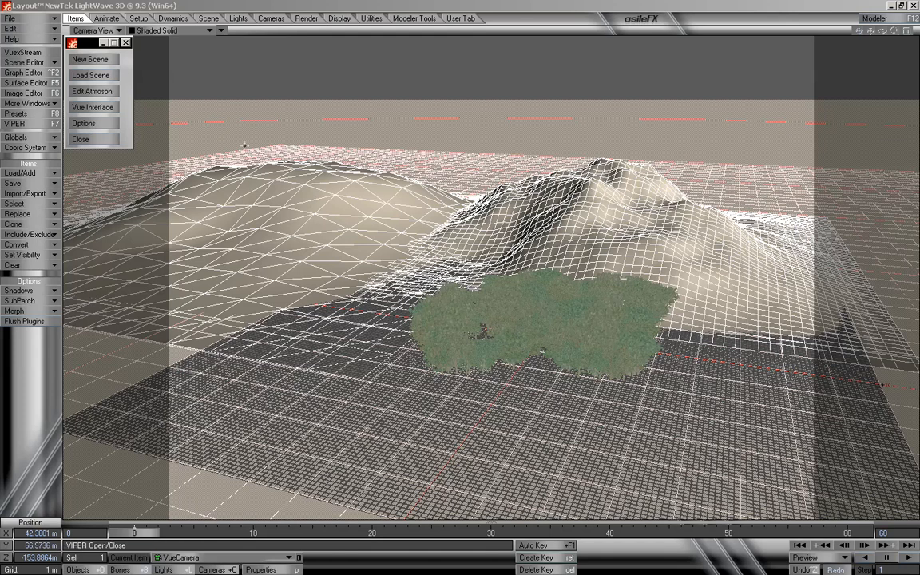
pyautogui.click(97, 110)
pyautogui.click(199, 177)
pyautogui.click(272, 460)
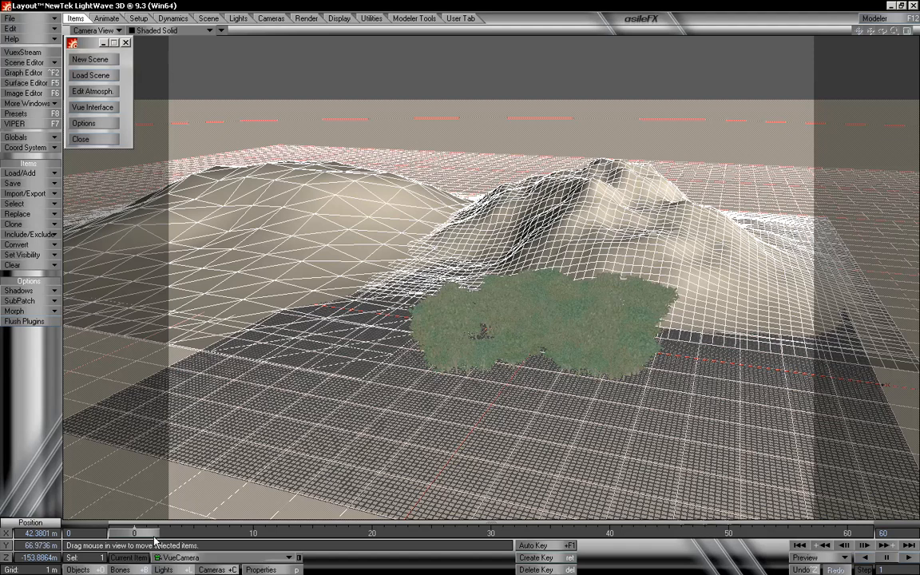
# - Return to Vue and add a Rural Maple Tree to the scene from the Trees collection
pyautogui.moveTo(153, 533)
pyautogui.mouseDown()
pyautogui.moveTo(271, 533)
pyautogui.moveTo(149, 532)
pyautogui.mouseUp()
pyautogui.hotkey('alt', 'Tab')
pyautogui.click(546, 474)
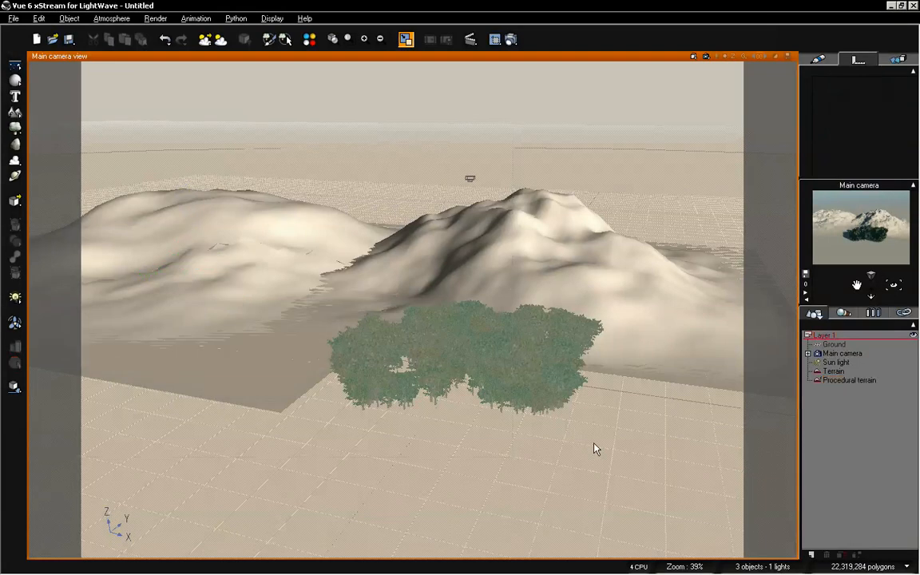
pyautogui.moveTo(858, 285)
pyautogui.mouseDown()
pyautogui.moveTo(877, 286)
pyautogui.moveTo(869, 269)
pyautogui.mouseUp()
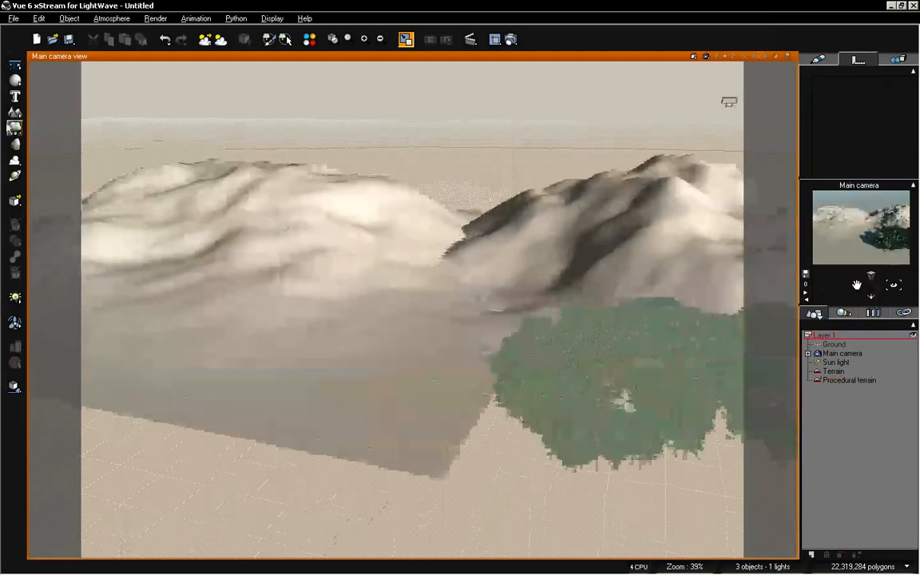
pyautogui.click(13, 129)
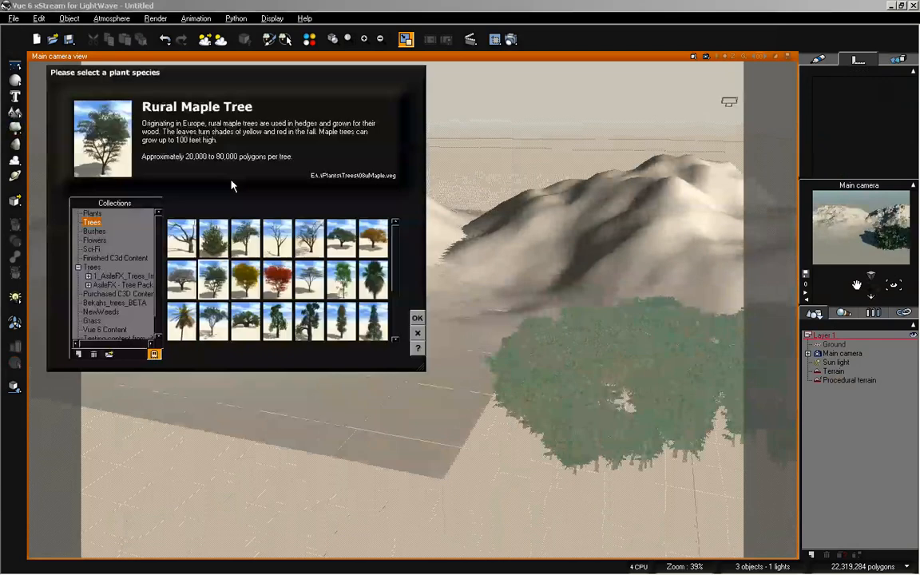
pyautogui.click(419, 320)
# - Move the new maple tree to the opposite side of the painted trees and frame it closely with the main camera
pyautogui.moveTo(859, 285); pyautogui.dragTo(843, 285)
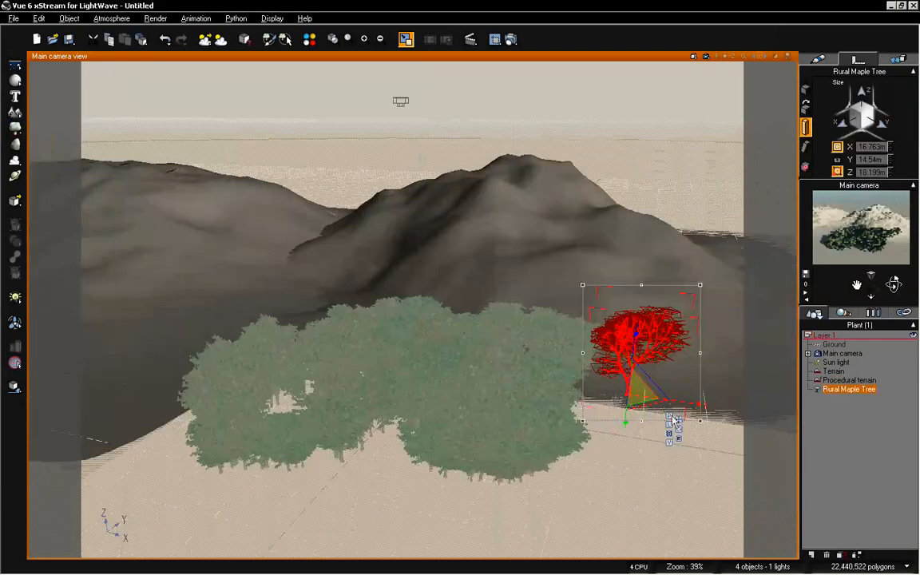
pyautogui.moveTo(678, 423); pyautogui.dragTo(214, 406)
pyautogui.moveTo(857, 285)
pyautogui.mouseDown()
pyautogui.moveTo(869, 285)
pyautogui.moveTo(871, 272)
pyautogui.moveTo(893, 280)
pyautogui.moveTo(893, 268)
pyautogui.moveTo(894, 285)
pyautogui.moveTo(870, 293)
pyautogui.moveTo(871, 279)
pyautogui.moveTo(858, 284)
pyautogui.moveTo(862, 275)
pyautogui.mouseUp()
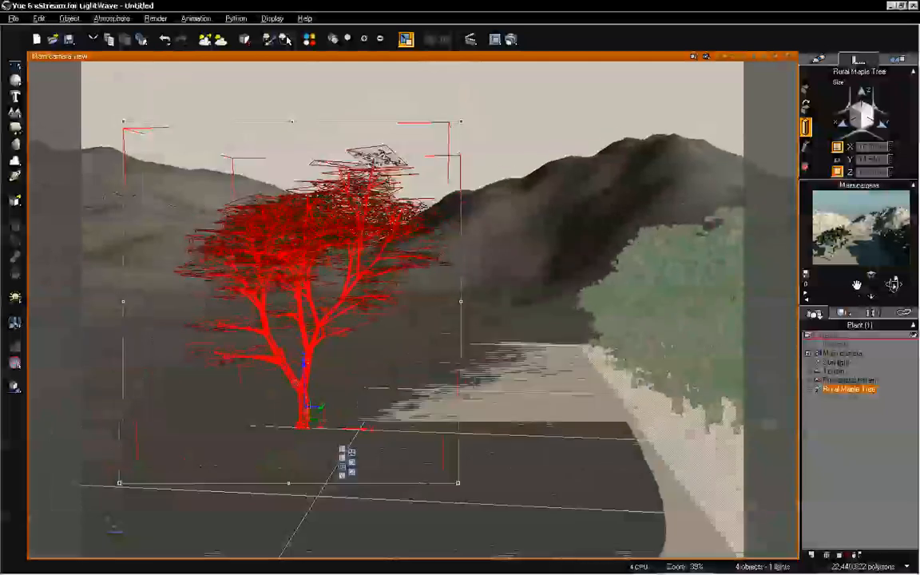
pyautogui.click(831, 468)
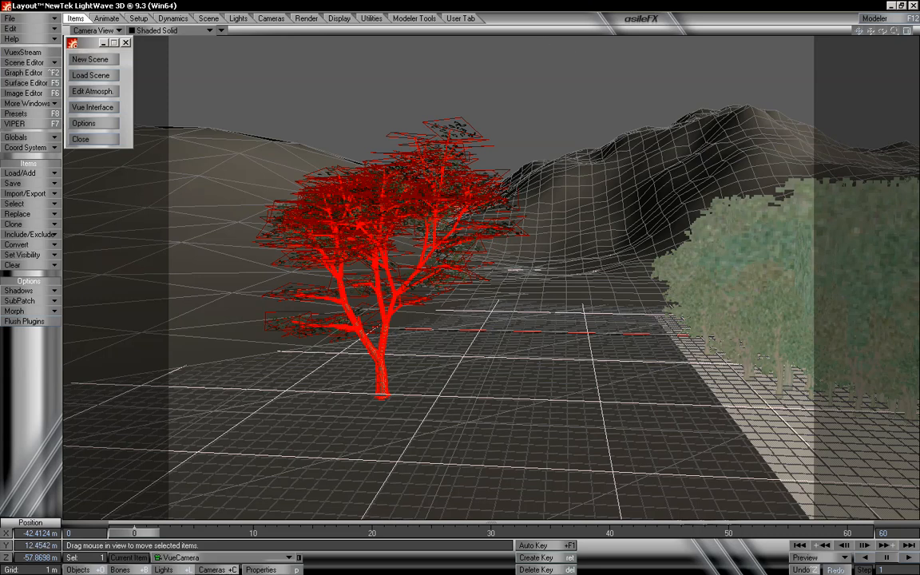
# - Set the LightWave viewport to Textured Shaded Solid, and check the maple tree and procedural terrain in Vue's object listing
pyautogui.click(173, 30)
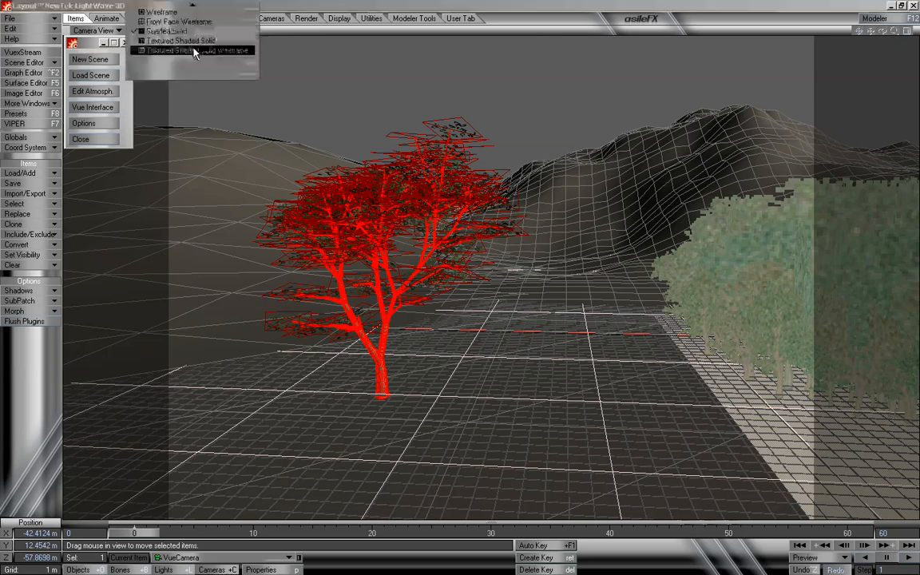
pyautogui.click(194, 40)
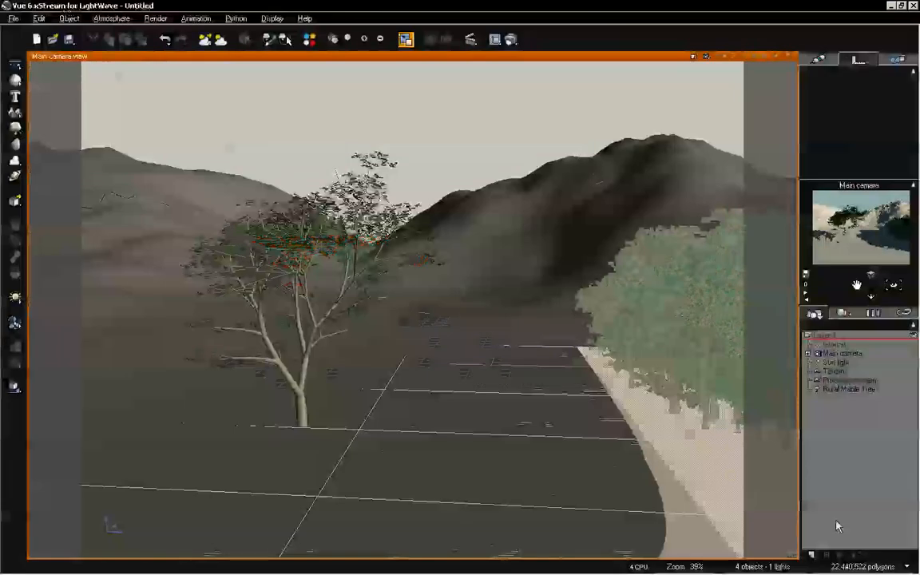
pyautogui.click(856, 390)
pyautogui.click(851, 405)
pyautogui.click(850, 379)
pyautogui.click(773, 379)
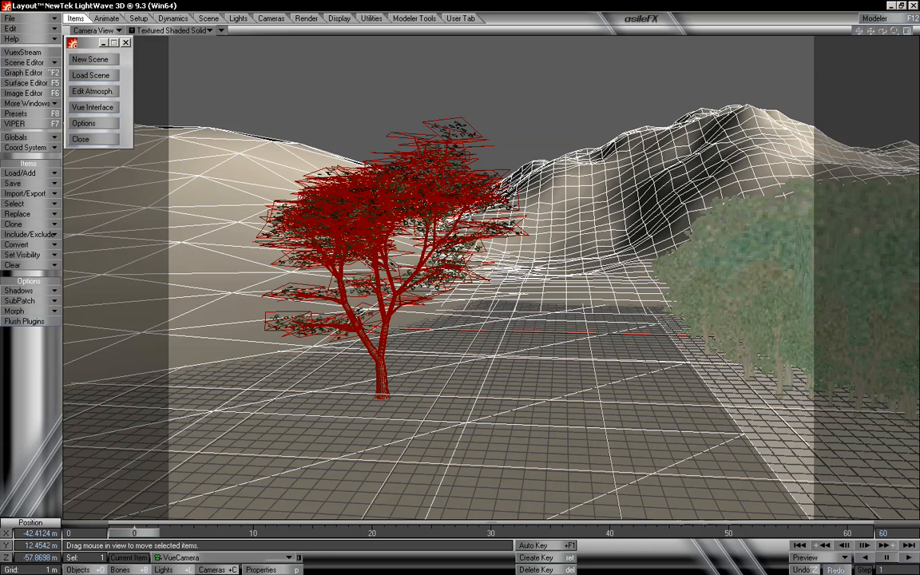
# - Turn Detailed Preview off and back on in the xStream settings, accepting the dialog each time
pyautogui.click(91, 108)
pyautogui.click(181, 170)
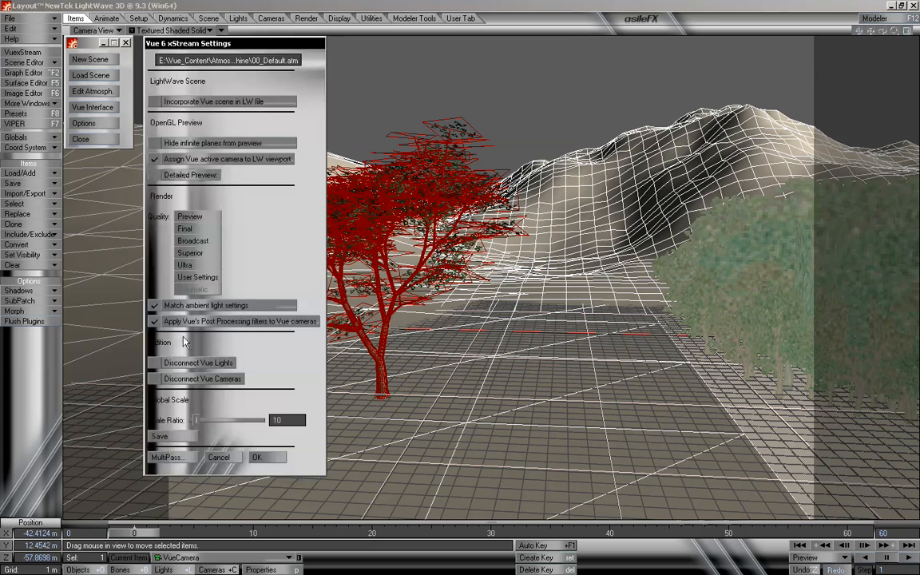
pyautogui.click(256, 458)
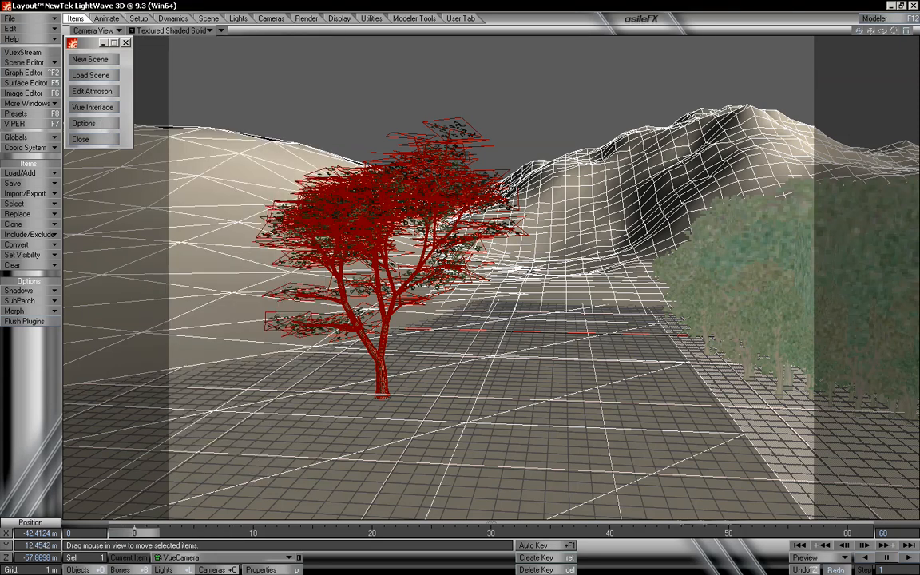
pyautogui.click(96, 107)
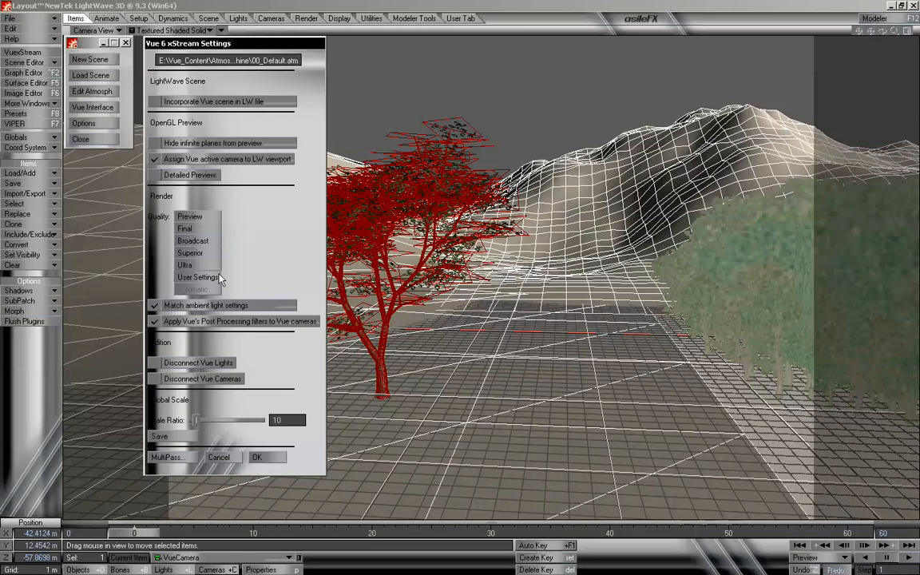
pyautogui.click(209, 174)
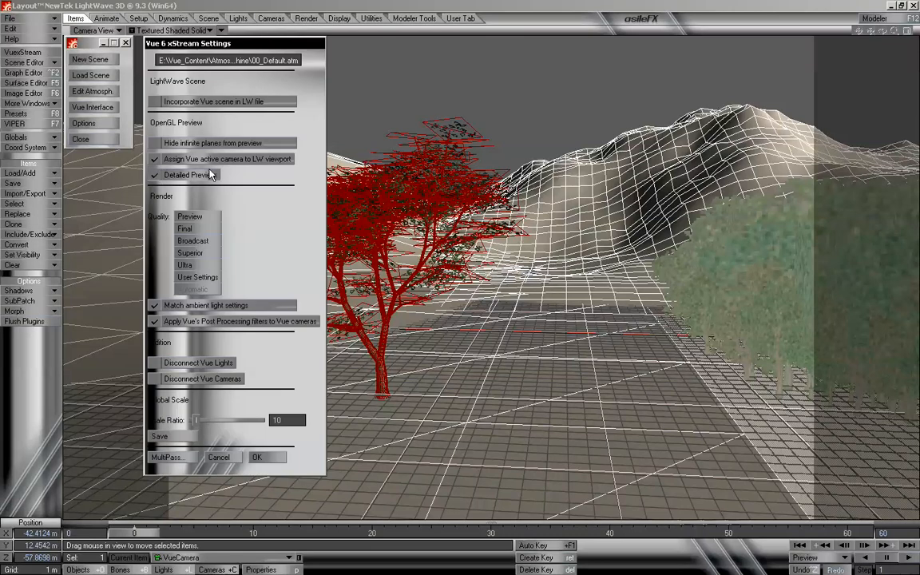
pyautogui.click(272, 457)
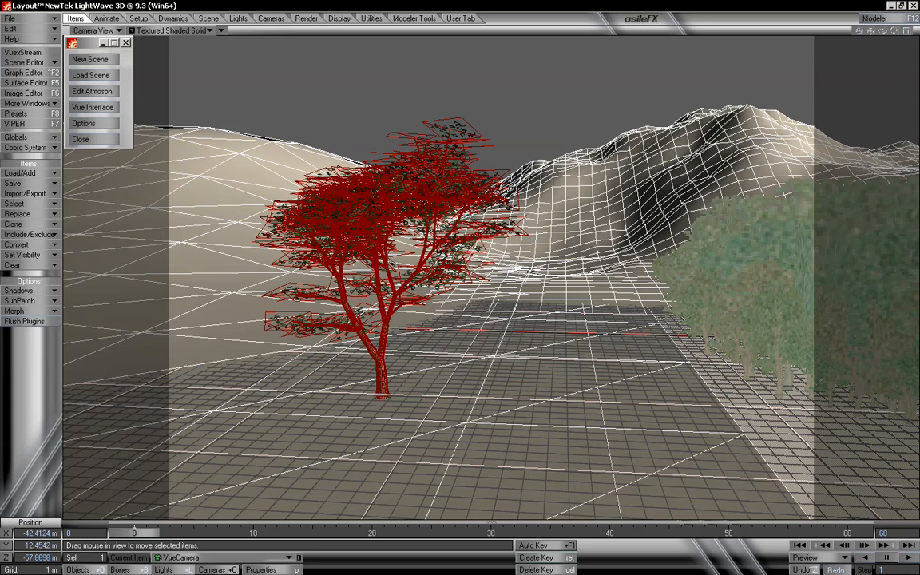
# - Select the VueScene object and try to move it in the camera view
pyautogui.click(94, 570)
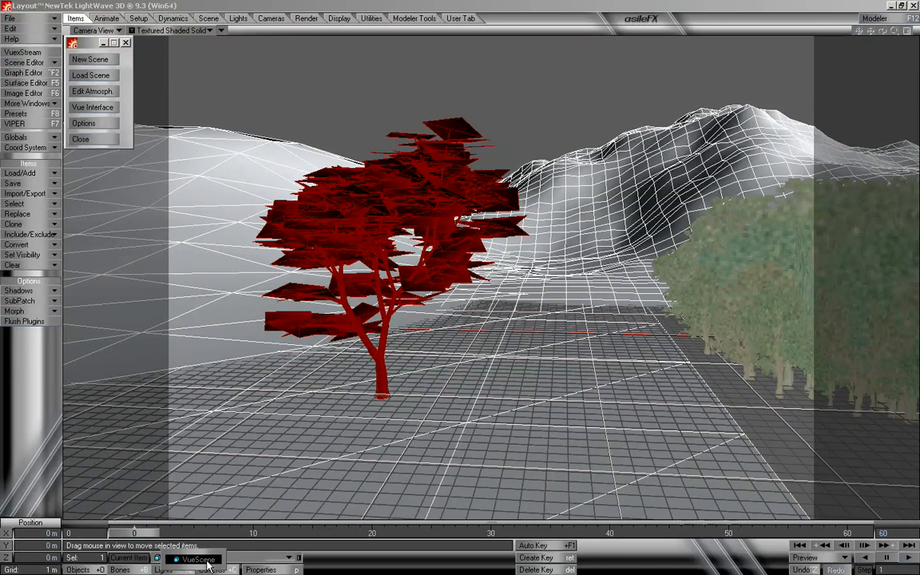
pyautogui.click(194, 559)
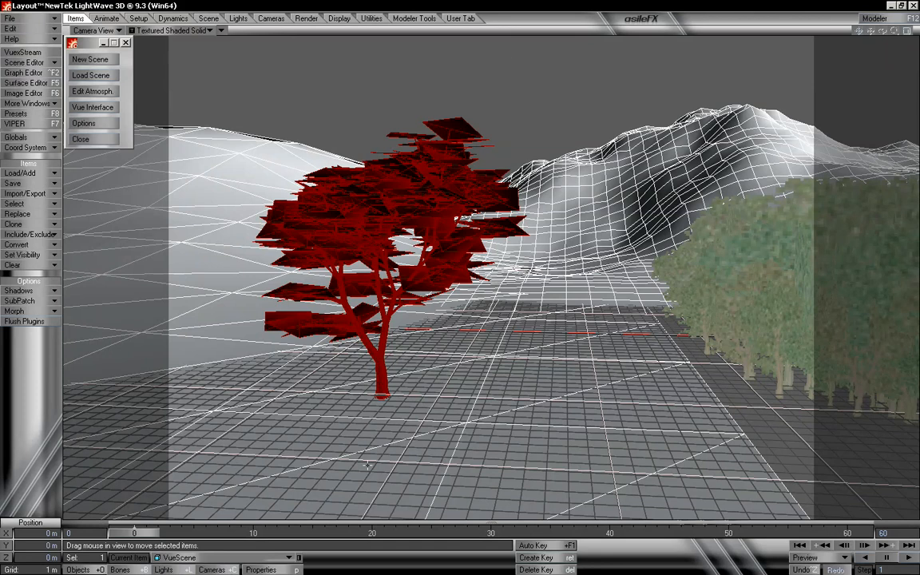
pyautogui.moveTo(285, 276); pyautogui.dragTo(325, 231)
pyautogui.moveTo(249, 232); pyautogui.dragTo(270, 202)
# - Reset the VueScene object's X, Y and Z position to 0 m
pyautogui.click(35, 533)
pyautogui.write('0.969mm')
pyautogui.press('Return')
pyautogui.click(44, 545)
pyautogui.write('0')
pyautogui.press('Return')
pyautogui.click(44, 557)
pyautogui.write('0')
pyautogui.press('Return')
# - Examine the xStream entry in the volumetric effects, try opening its properties, and close the Effects window
pyautogui.hotkey('ctrl', 'F6')
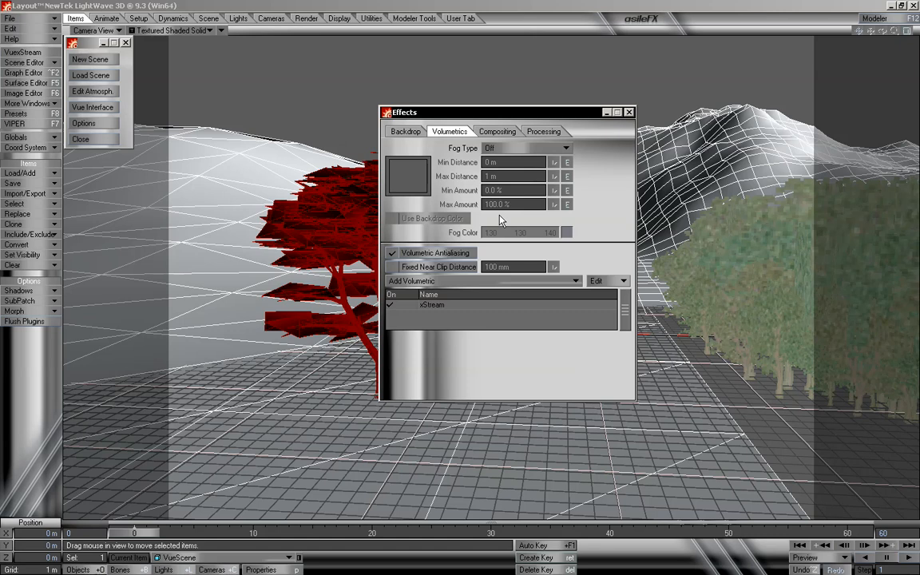
pyautogui.moveTo(524, 115); pyautogui.dragTo(525, 76)
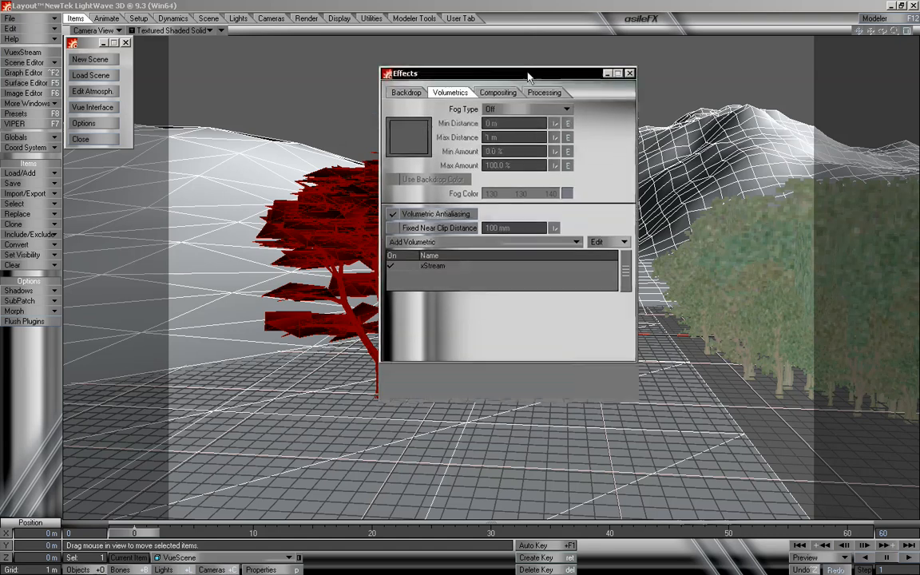
pyautogui.click(610, 242)
pyautogui.click(499, 281)
pyautogui.doubleClick(466, 268)
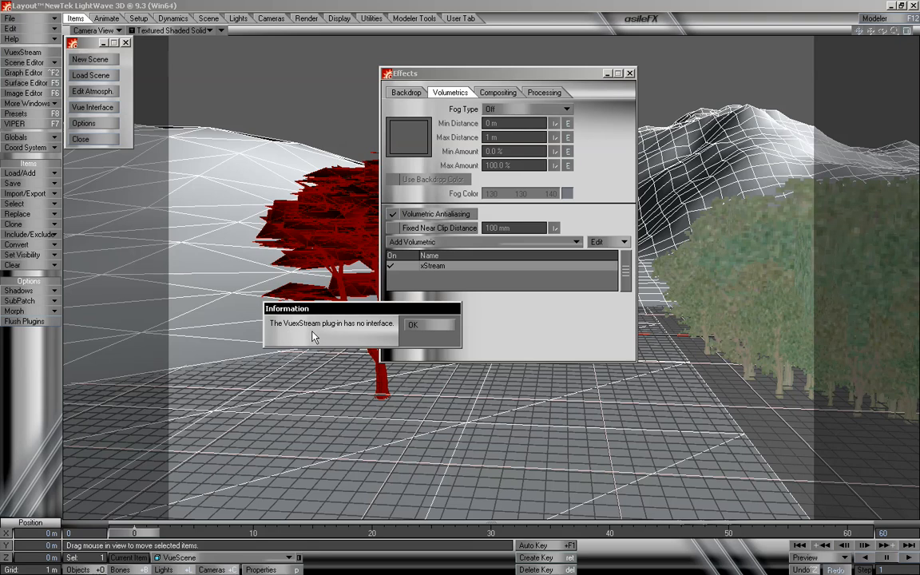
pyautogui.click(428, 326)
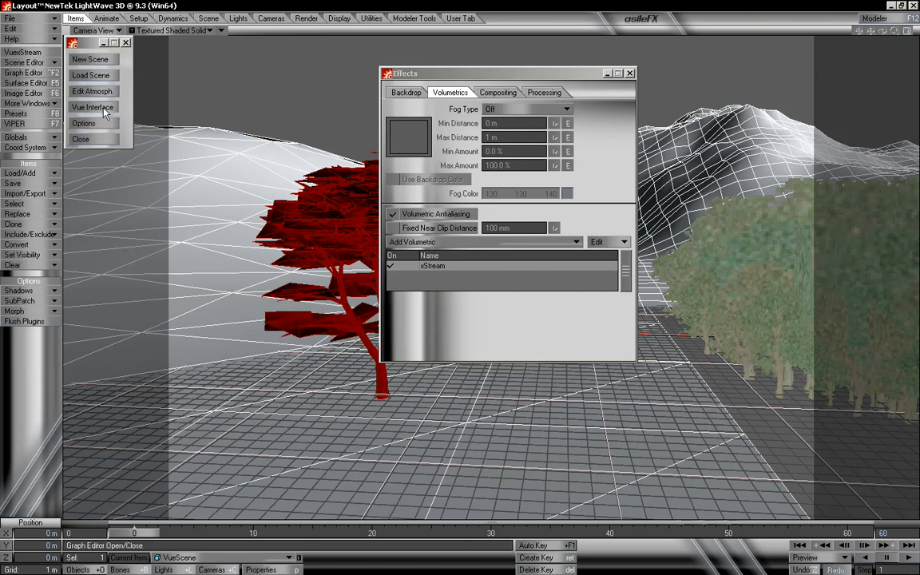
pyautogui.click(434, 244)
pyautogui.click(483, 289)
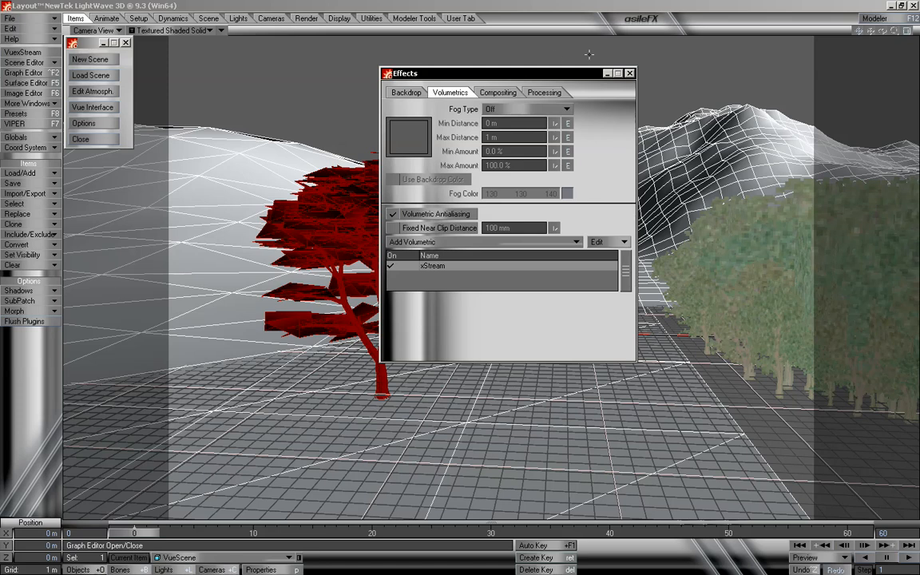
pyautogui.click(630, 73)
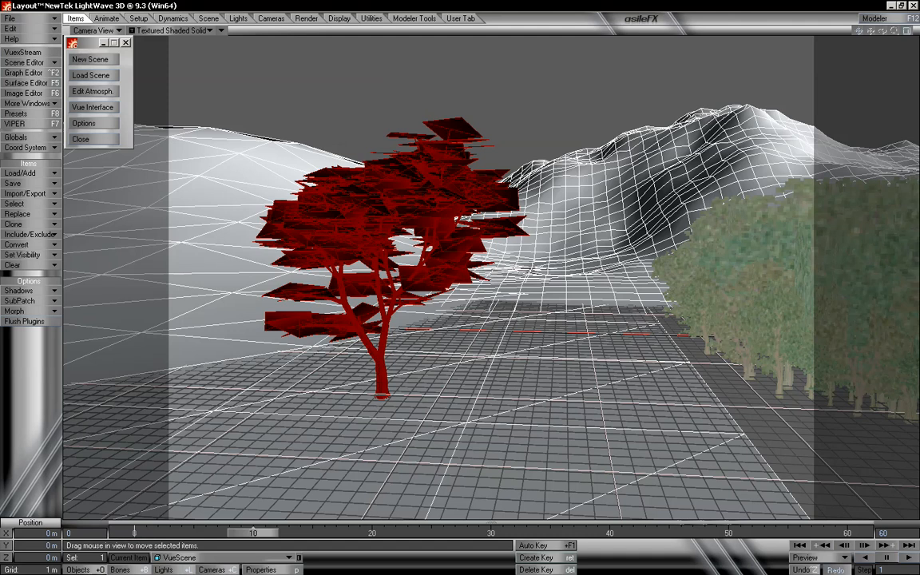
# - Switch the viewport through the shading modes, including Front Face Wireframe and Shaded Solid, finishing on Vertices
pyautogui.click(160, 30)
pyautogui.click(180, 43)
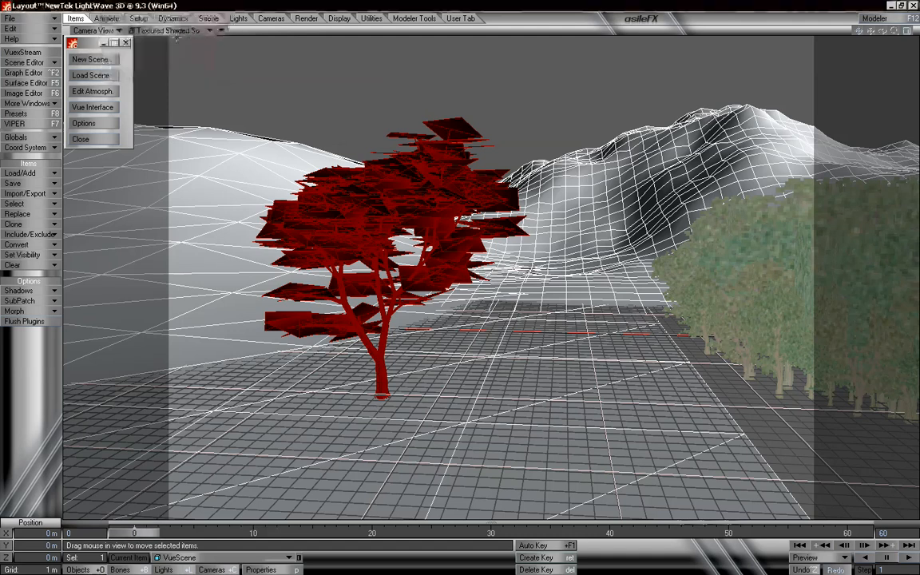
pyautogui.click(197, 30)
pyautogui.click(194, 24)
pyautogui.click(189, 32)
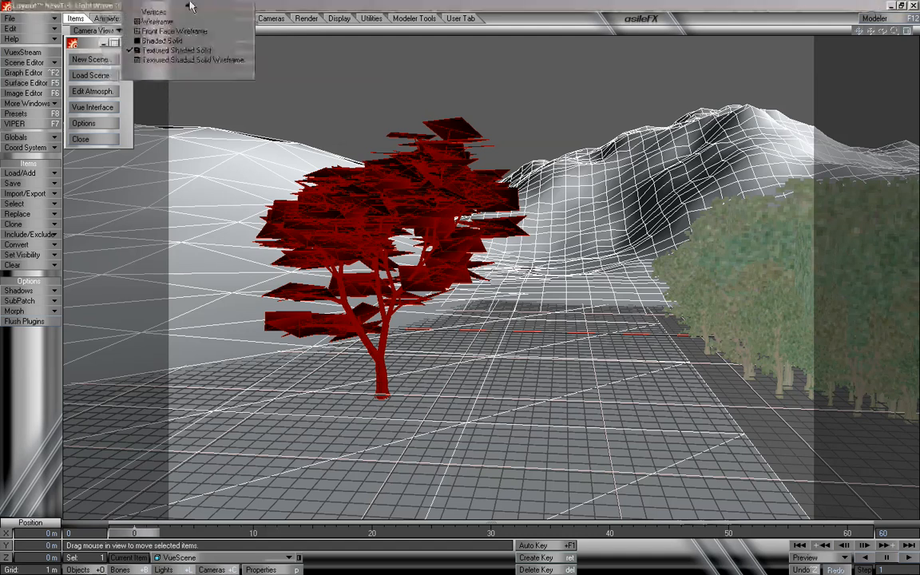
pyautogui.click(190, 41)
pyautogui.click(189, 30)
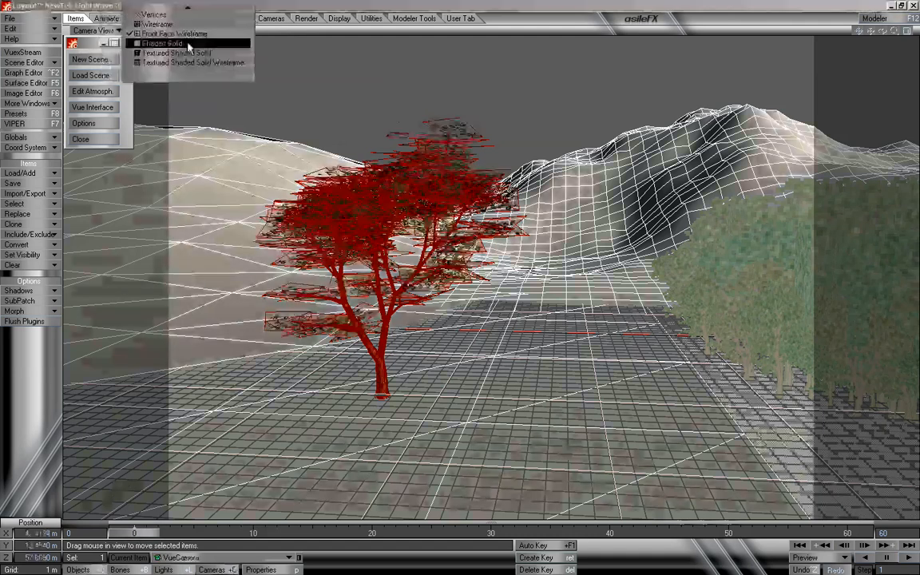
pyautogui.click(188, 42)
pyautogui.click(188, 32)
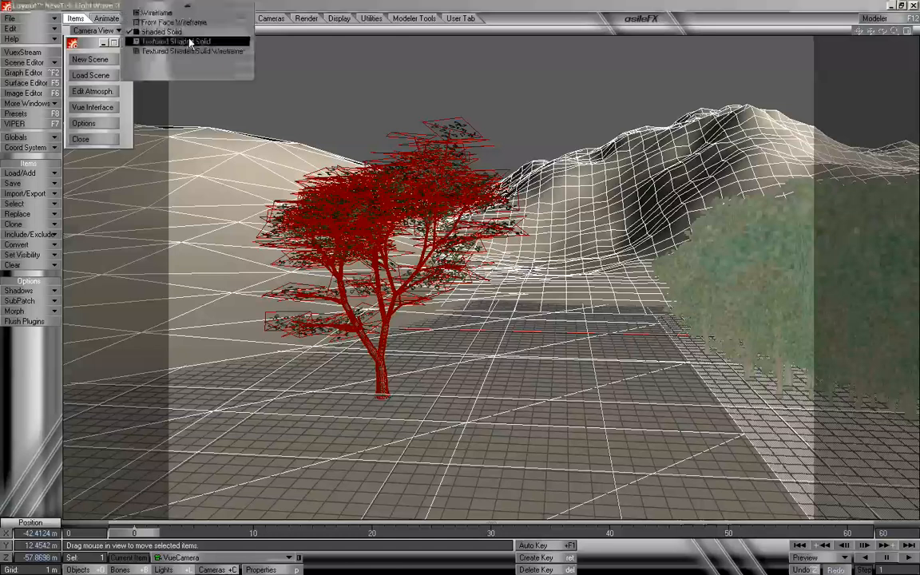
pyautogui.click(188, 23)
pyautogui.click(188, 31)
pyautogui.click(185, 23)
pyautogui.click(185, 30)
pyautogui.click(186, 23)
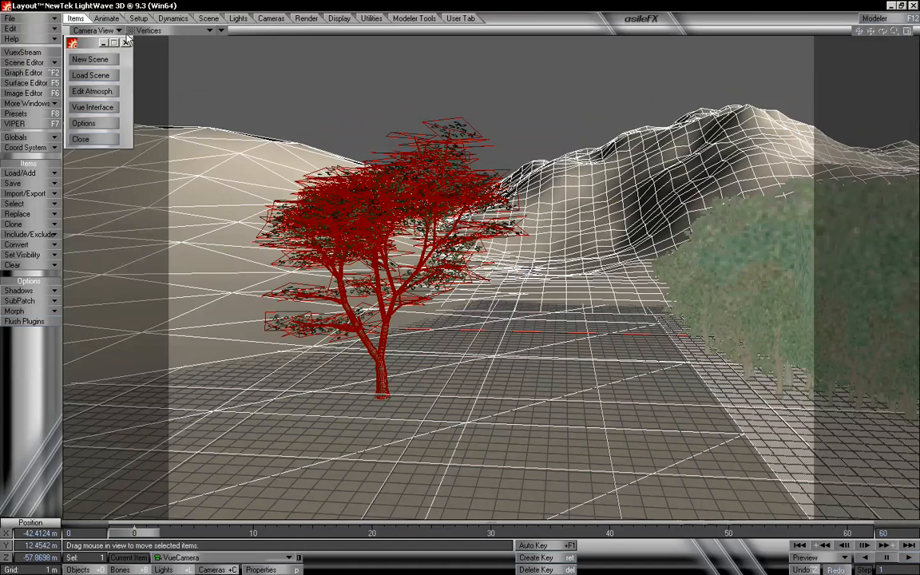
# - Show the scene in the Perspective view and cycle the viewport shading from Bounding Box through the other modes, finishing on Textured Shaded Solid
pyautogui.click(101, 31)
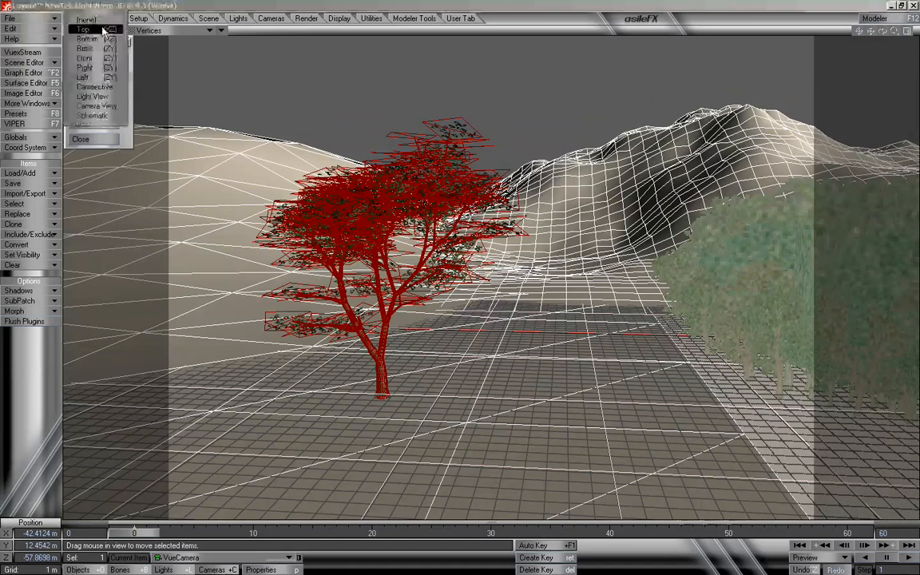
pyautogui.click(94, 86)
pyautogui.moveTo(894, 30); pyautogui.dragTo(852, 30)
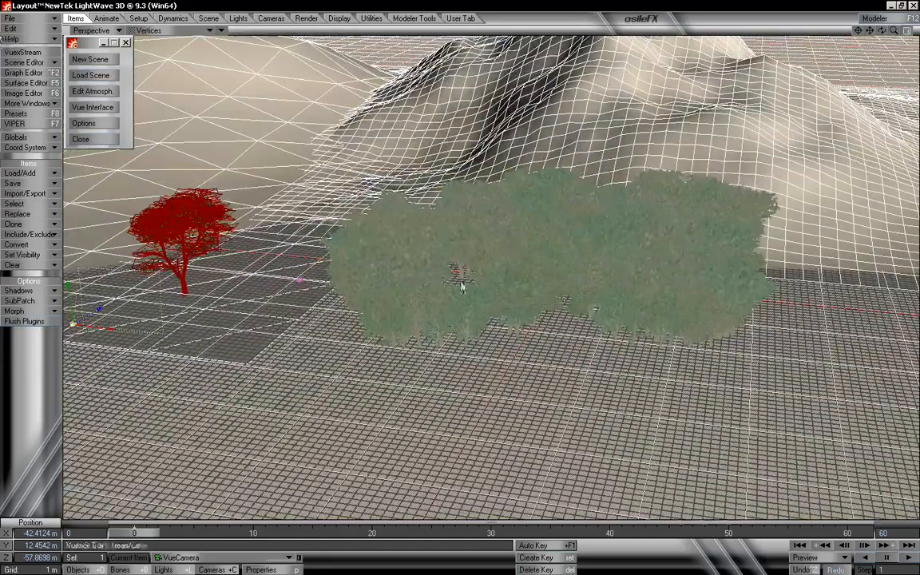
pyautogui.click(148, 30)
pyautogui.click(159, 26)
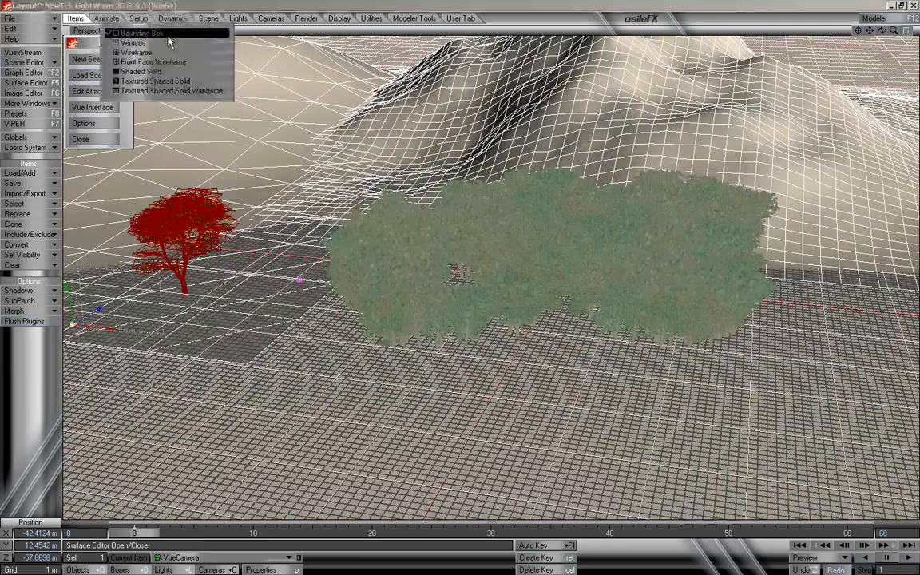
pyautogui.click(156, 30)
pyautogui.click(167, 40)
pyautogui.click(164, 32)
pyautogui.click(166, 51)
pyautogui.click(165, 31)
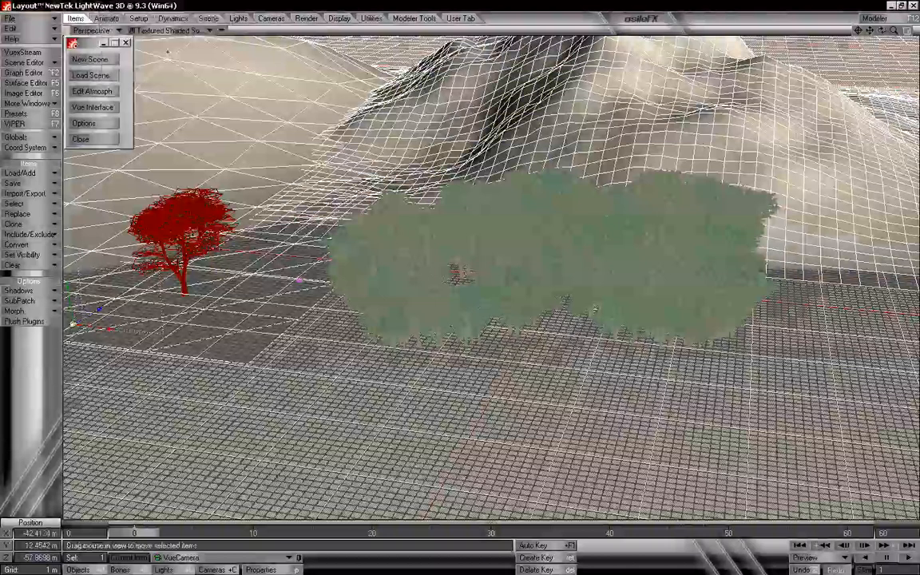
pyautogui.click(168, 51)
pyautogui.click(156, 30)
pyautogui.click(168, 29)
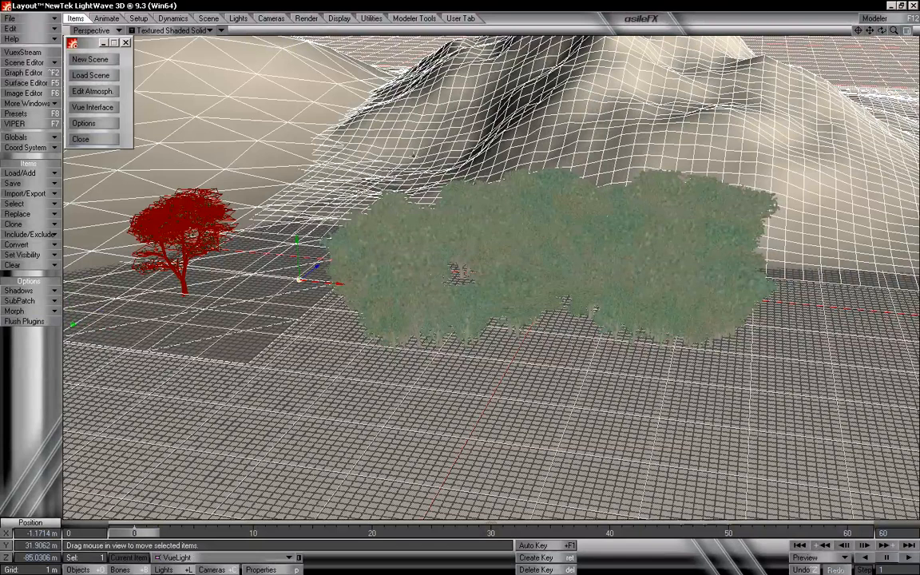
# - Return to the Camera View and compare the tree's display with VueScene and VueCamera selected in turn, ending with VueCamera selected
pyautogui.click(91, 31)
pyautogui.click(101, 46)
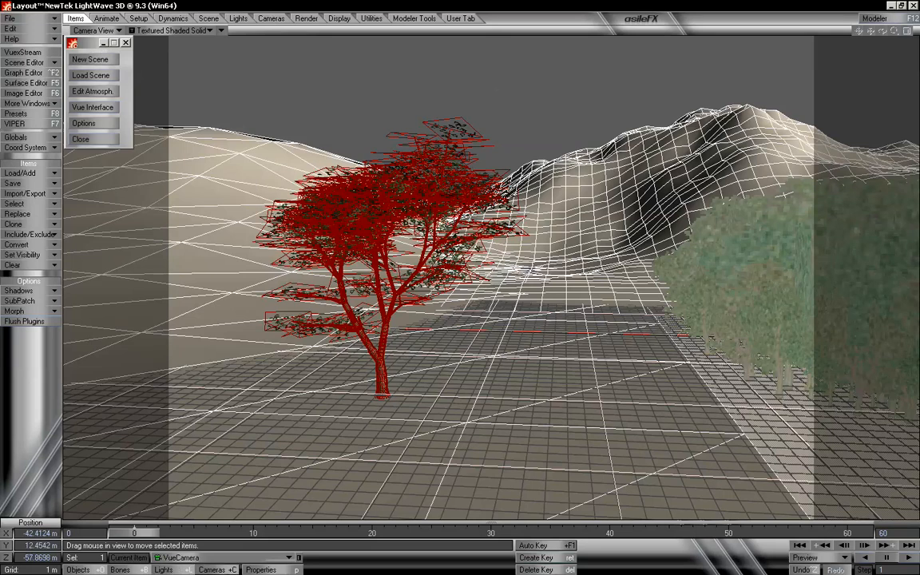
pyautogui.click(221, 570)
pyautogui.click(205, 558)
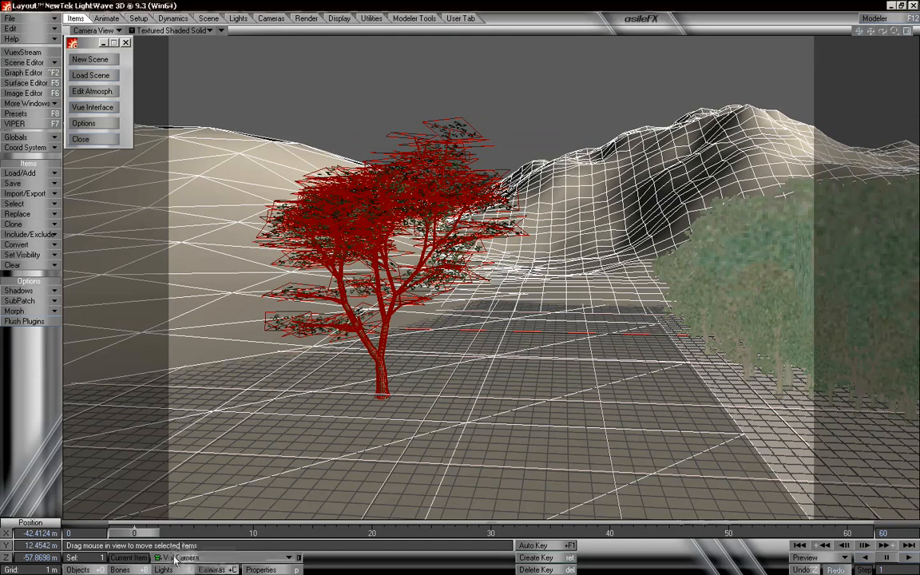
pyautogui.click(95, 570)
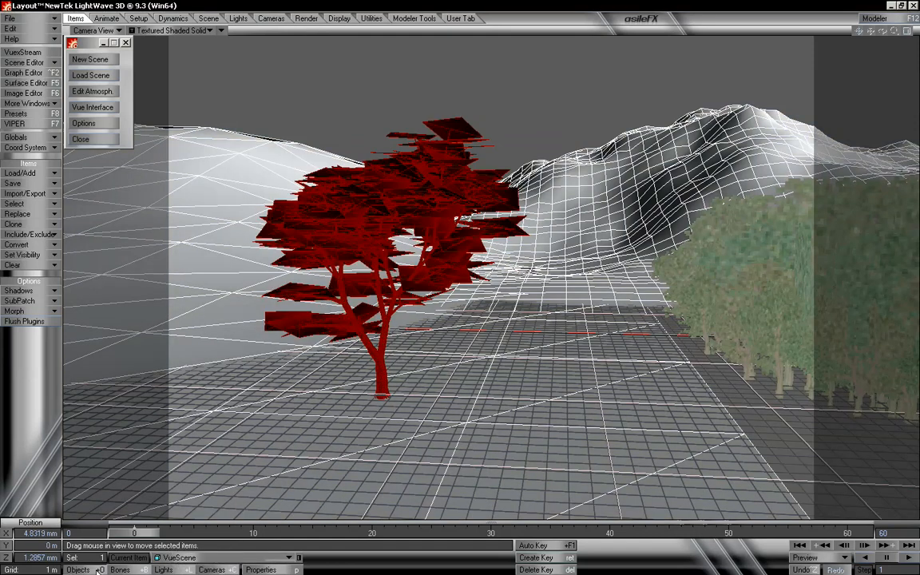
pyautogui.hotkey('shift', 'c')
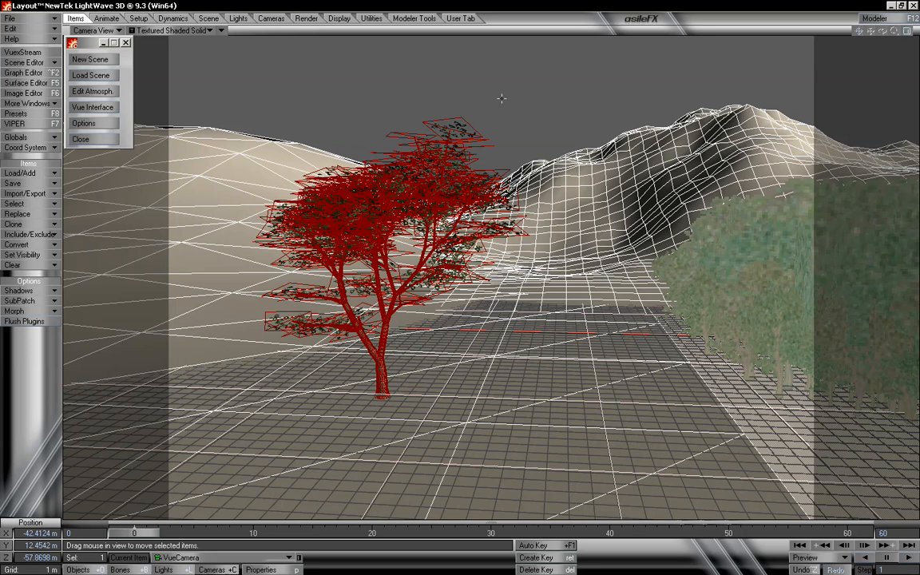
# - Open the Scene Editor, place it beside the tree, and inspect the VueScene object's position, rotation and scale channels
pyautogui.click(32, 54)
pyautogui.click(51, 66)
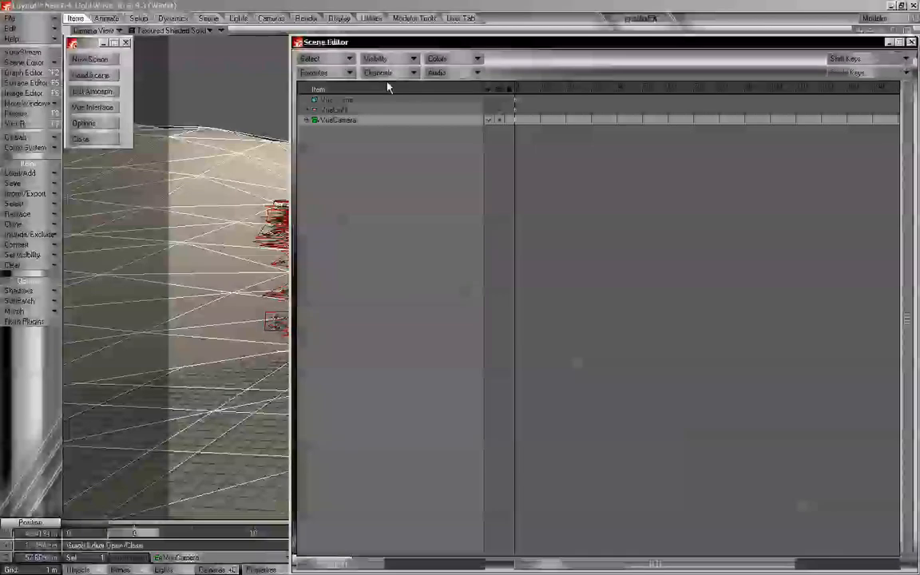
pyautogui.moveTo(470, 40); pyautogui.dragTo(398, 121)
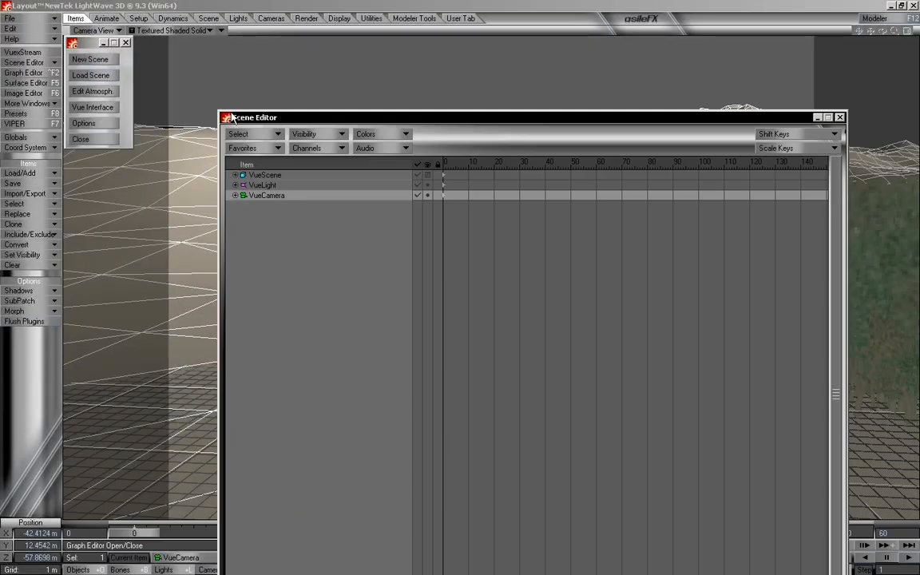
pyautogui.moveTo(279, 118); pyautogui.dragTo(557, 116)
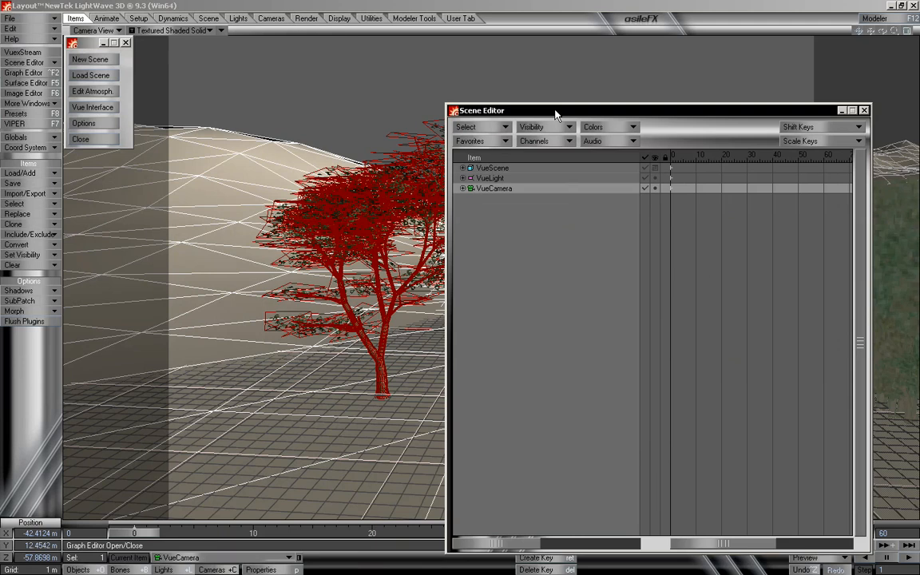
pyautogui.click(462, 168)
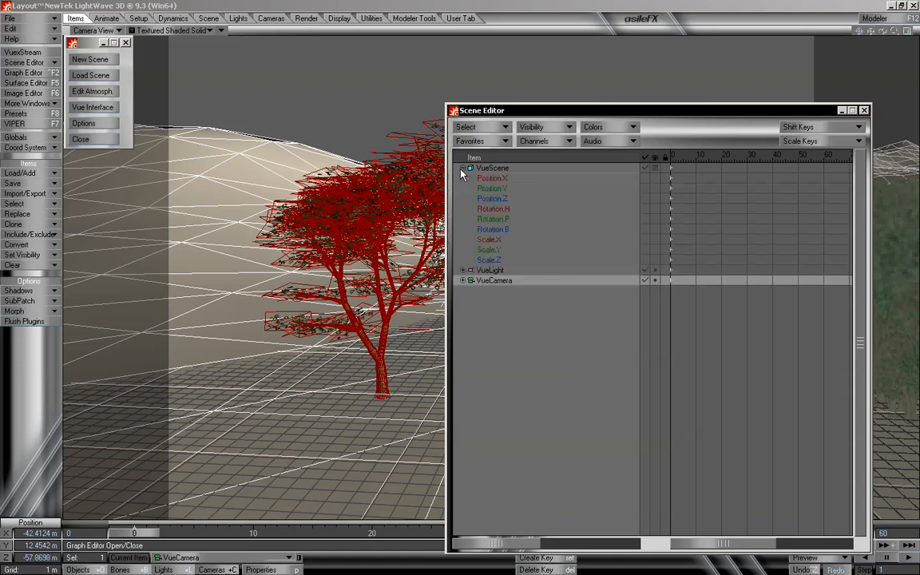
pyautogui.click(462, 168)
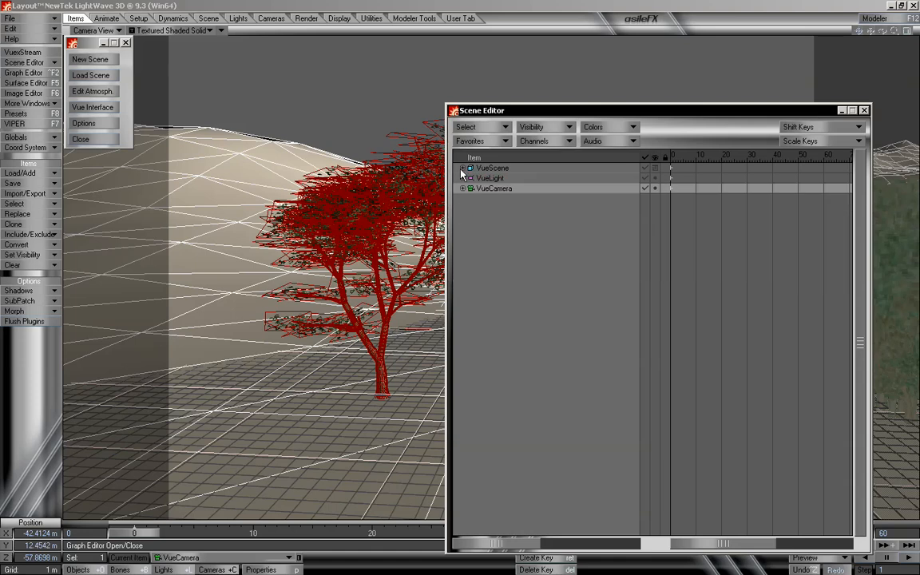
# - Hide the VueScene object through its Scene Editor visibility, and switch it to Bounding Box display
pyautogui.click(657, 171)
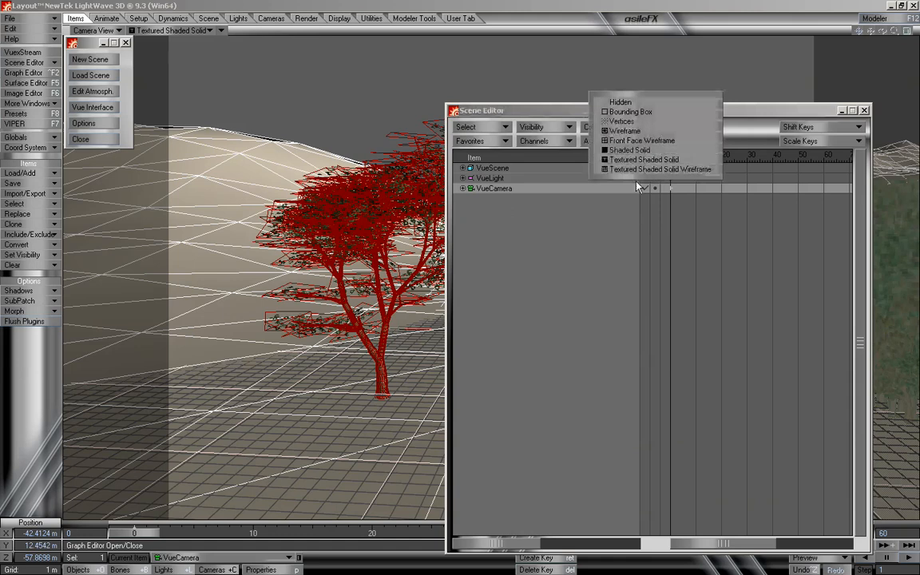
pyautogui.click(637, 102)
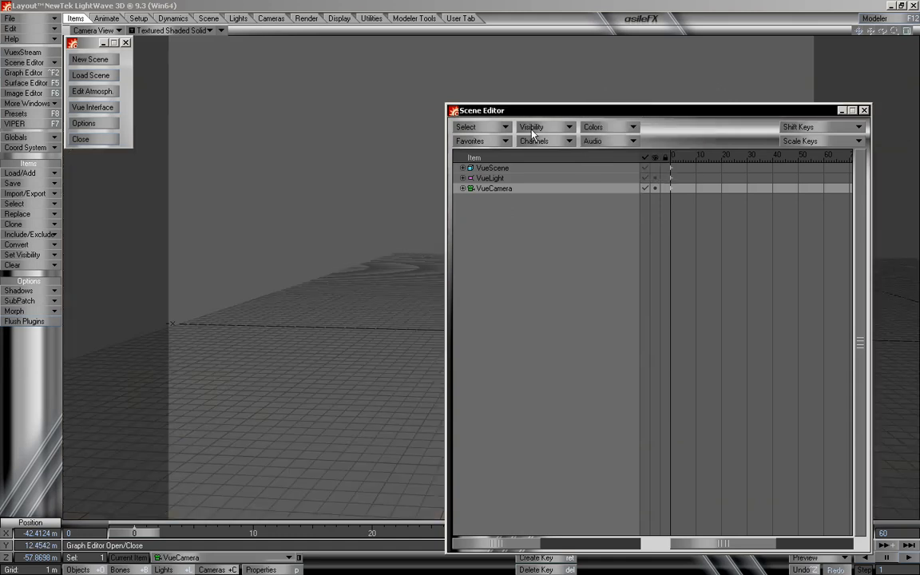
pyautogui.click(654, 167)
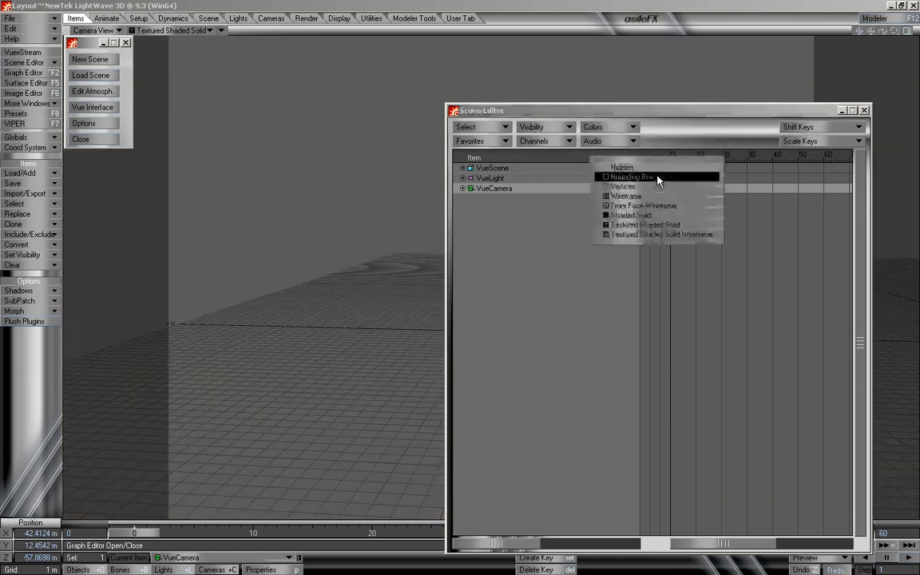
pyautogui.click(658, 176)
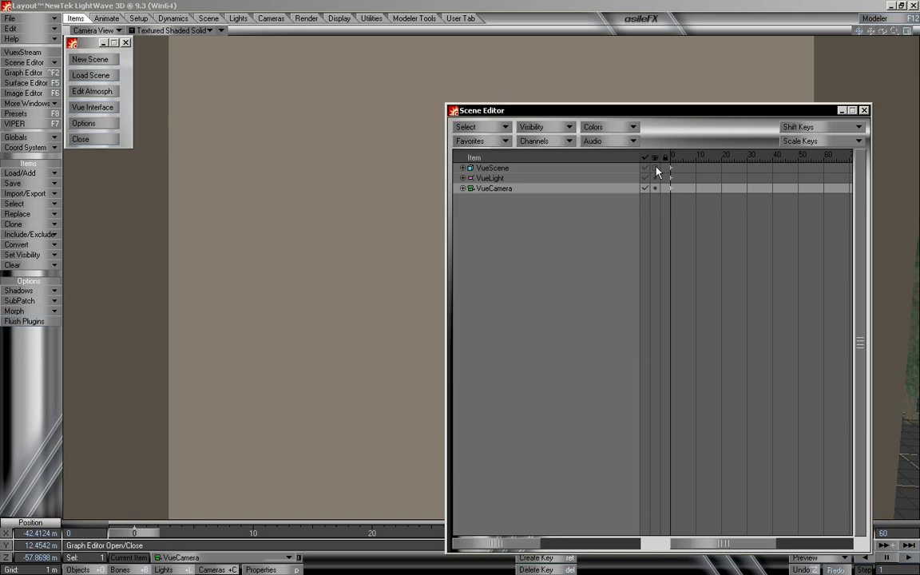
# - Inspect the objects' bounding boxes in the Perspective view with the Scene Editor moved out of the way
pyautogui.click(92, 30)
pyautogui.click(92, 83)
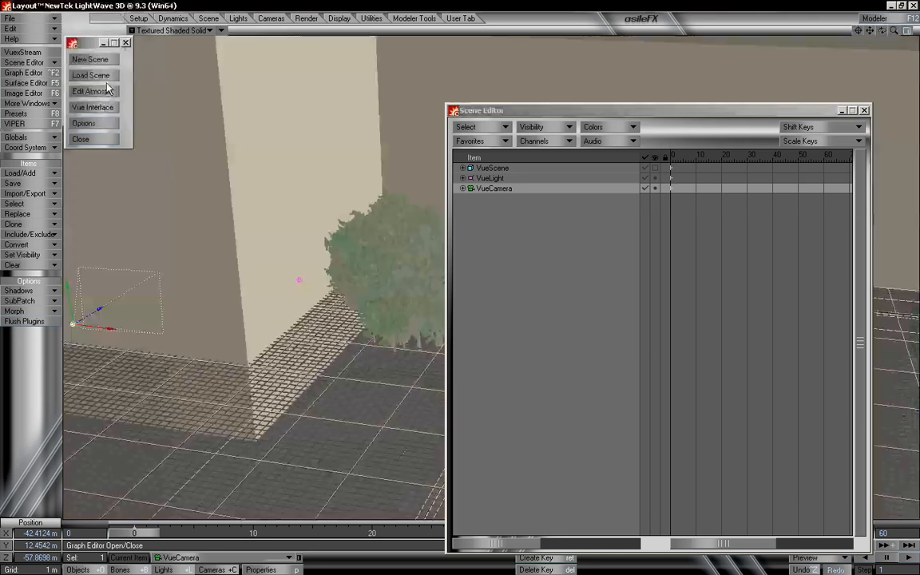
pyautogui.moveTo(893, 32); pyautogui.dragTo(853, 30)
pyautogui.moveTo(704, 110); pyautogui.dragTo(517, 433)
pyautogui.moveTo(880, 29)
pyautogui.mouseDown()
pyautogui.moveTo(909, 33)
pyautogui.moveTo(896, 33)
pyautogui.mouseUp()
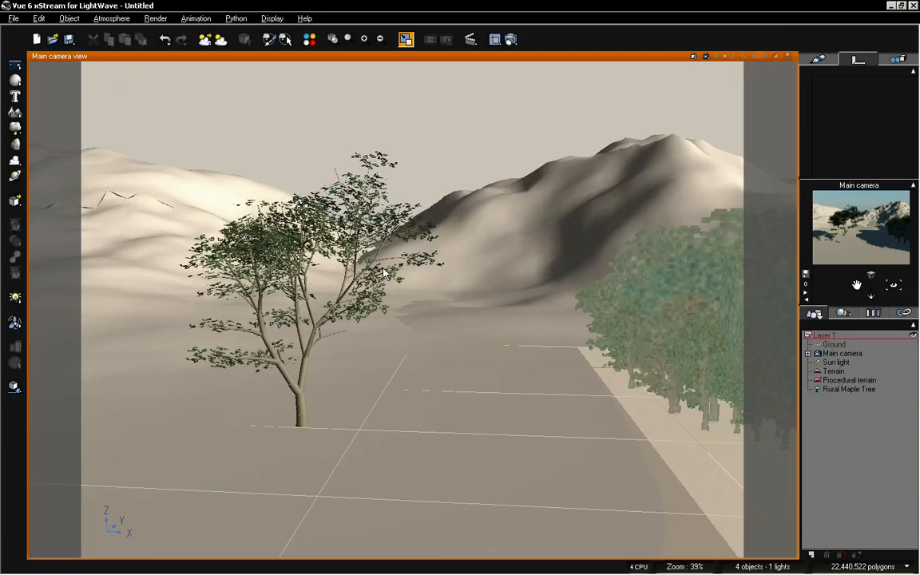
# - In Vue, look down on the scene, move the Rural Maple Tree out toward the open ground, and return to LightWave
pyautogui.click(357, 255)
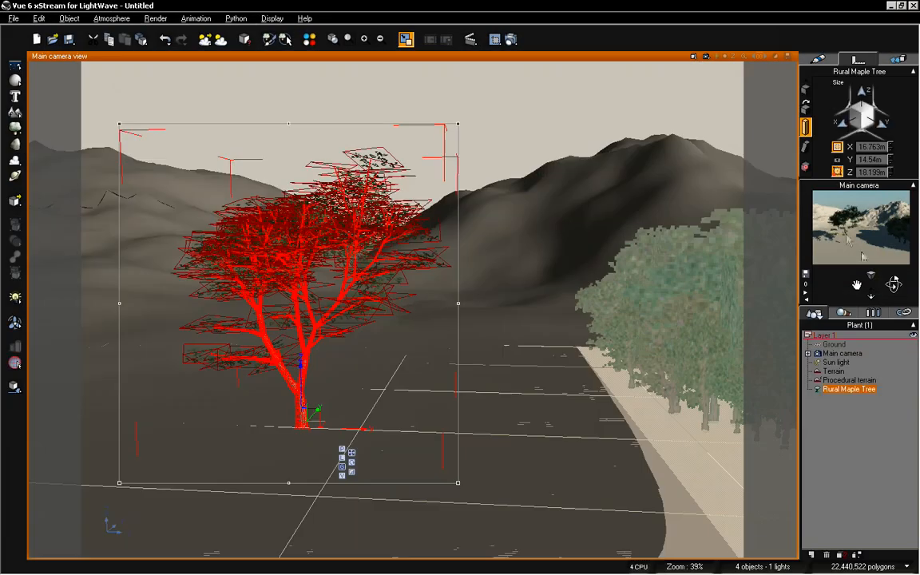
pyautogui.moveTo(871, 288); pyautogui.dragTo(894, 283)
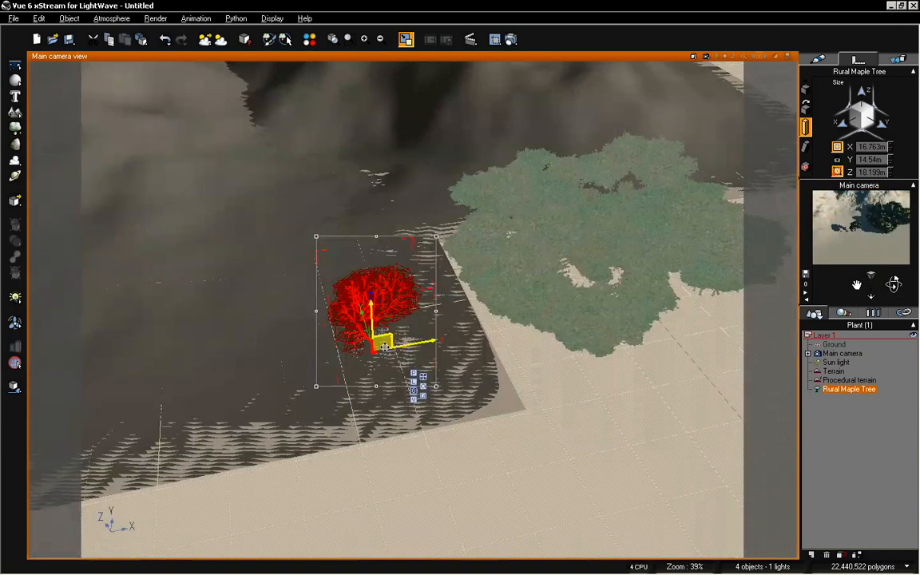
pyautogui.moveTo(405, 344); pyautogui.dragTo(631, 489)
pyautogui.hotkey('alt', 'Tab')
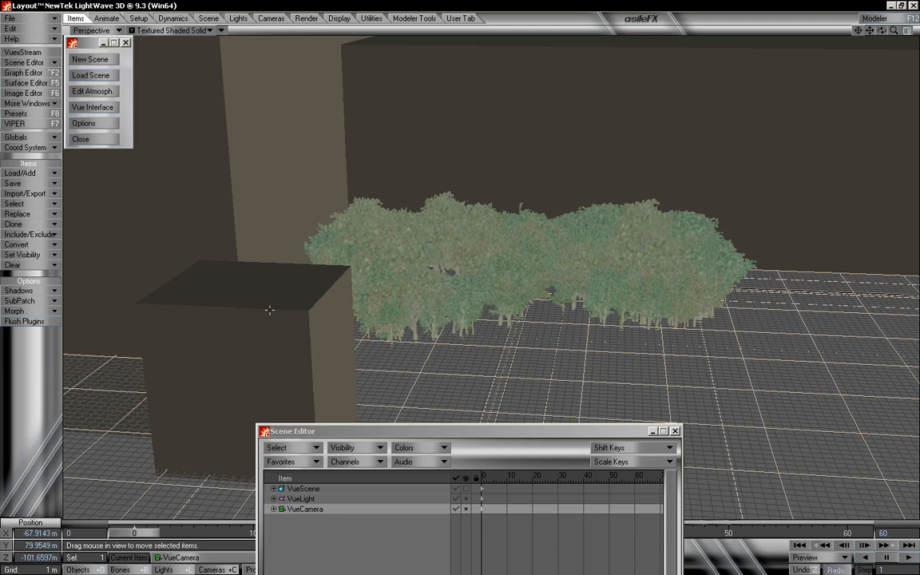
# - Set the VueScene object's visibility to Vertices and inspect the tree and terrain up close
pyautogui.moveTo(475, 442); pyautogui.dragTo(601, 277)
pyautogui.click(597, 328)
pyautogui.click(598, 334)
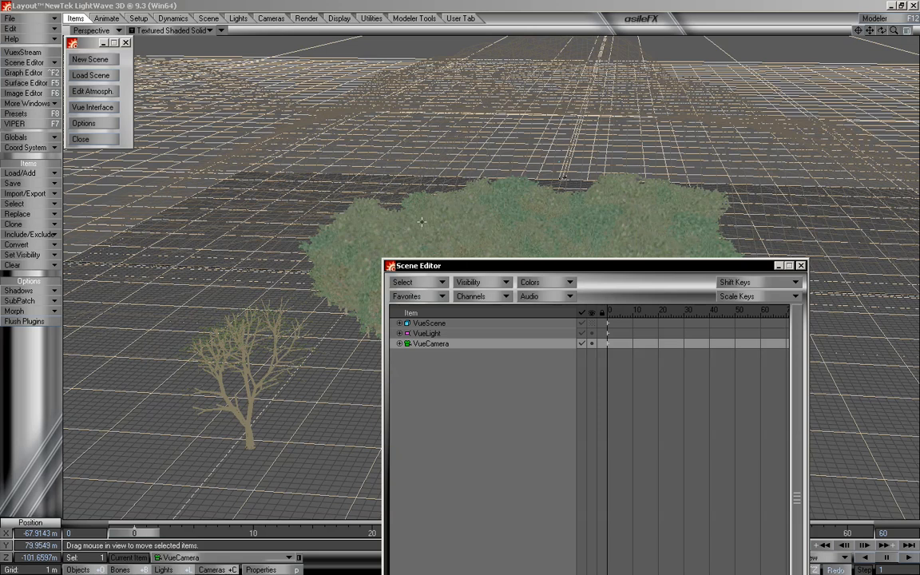
pyautogui.moveTo(882, 31)
pyautogui.mouseDown()
pyautogui.moveTo(891, 16)
pyautogui.moveTo(884, 36)
pyautogui.moveTo(912, 30)
pyautogui.moveTo(882, 32)
pyautogui.mouseUp()
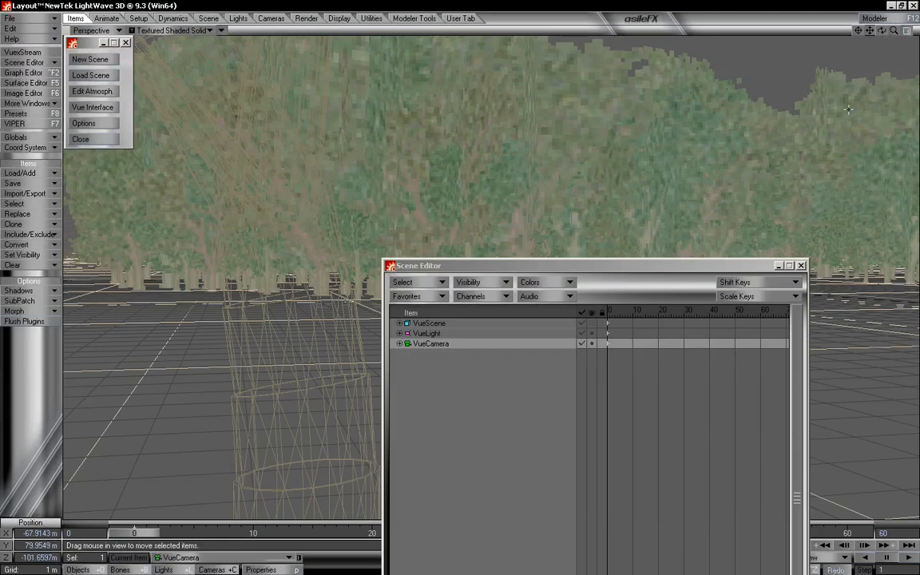
pyautogui.moveTo(895, 31); pyautogui.dragTo(882, 41)
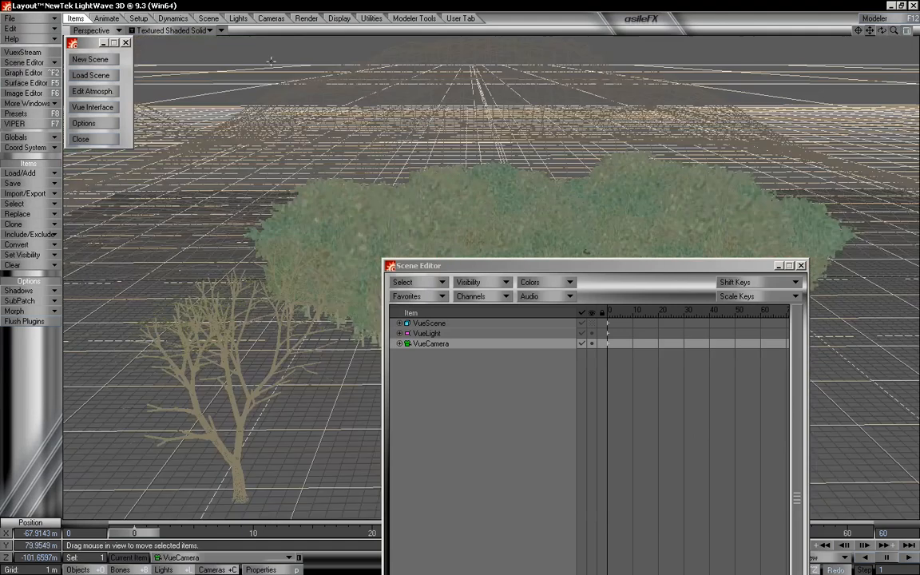
# - Set the VueScene object's visibility to Wireframe from the Camera View and inspect the result in the Perspective view
pyautogui.click(77, 30)
pyautogui.click(95, 47)
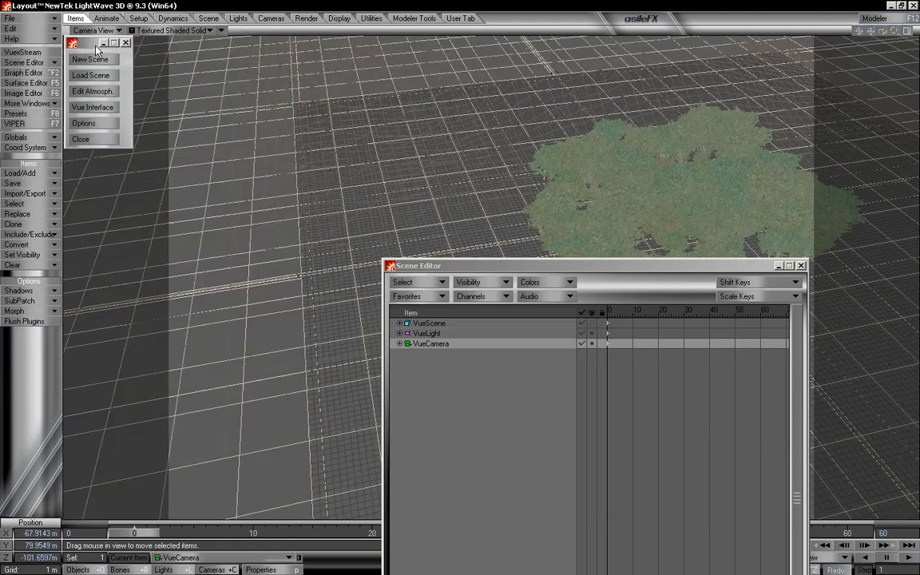
pyautogui.moveTo(585, 266); pyautogui.dragTo(773, 487)
pyautogui.moveTo(842, 494); pyautogui.dragTo(607, 214)
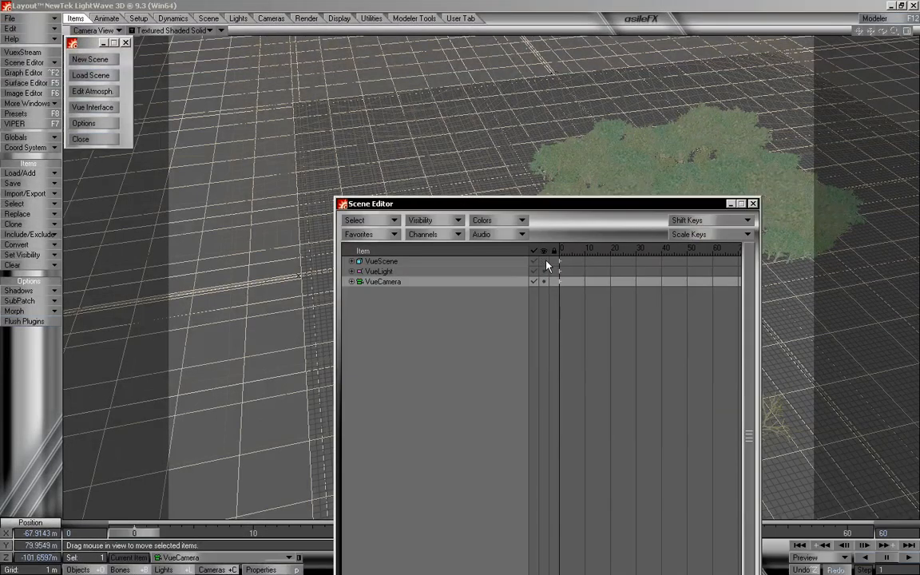
pyautogui.click(546, 261)
pyautogui.click(550, 266)
pyautogui.click(92, 30)
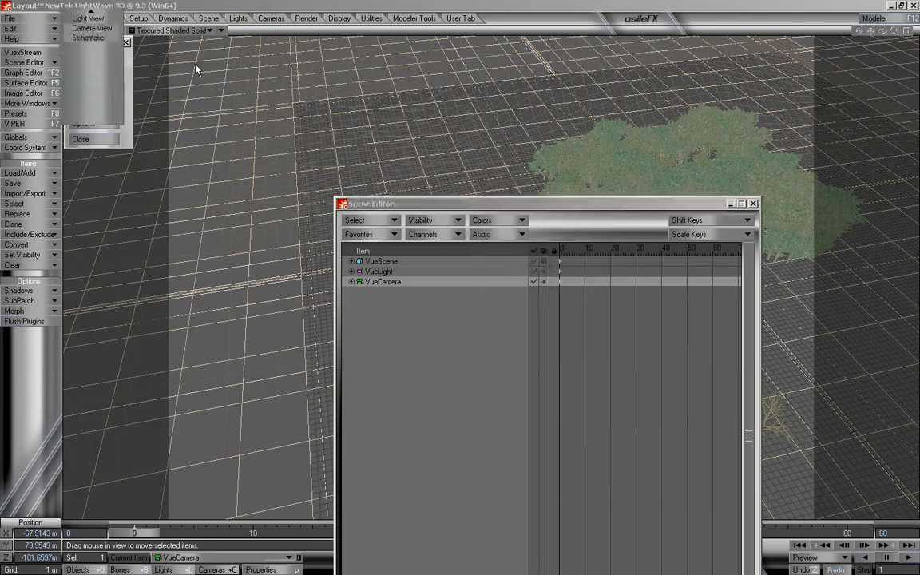
pyautogui.click(108, 69)
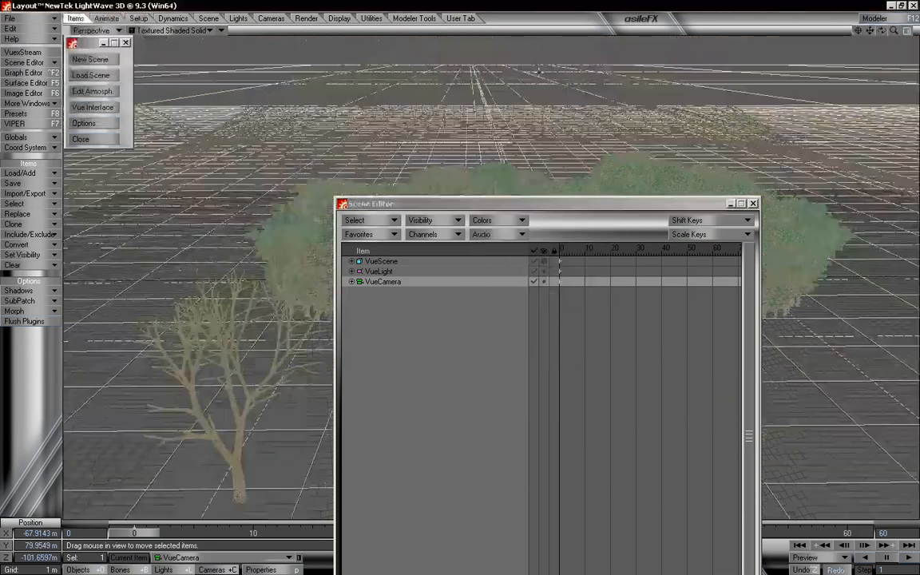
pyautogui.moveTo(893, 31); pyautogui.dragTo(881, 30)
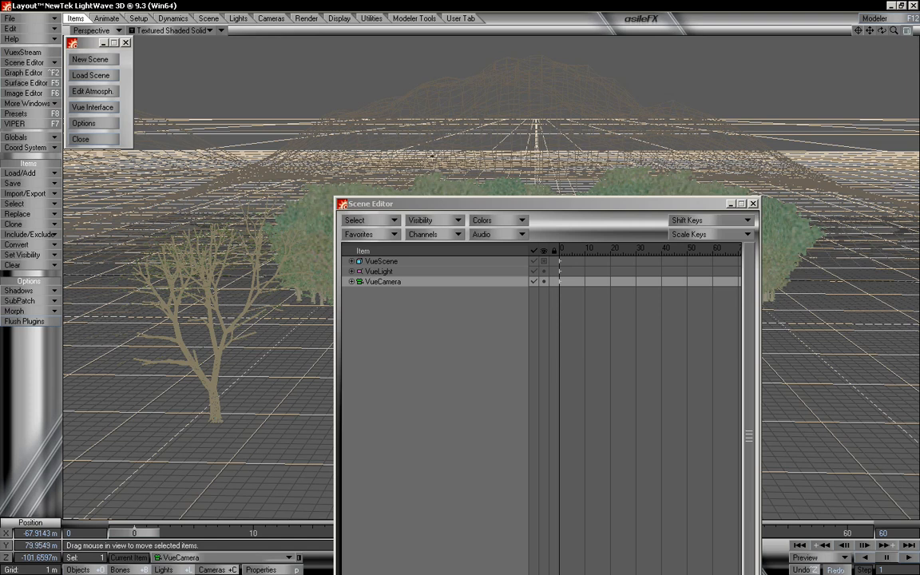
# - Set the VueScene object's visibility to Front Face Wireframe and inspect the terrain and trees from several angles without the Scene Editor
pyautogui.click(543, 272)
pyautogui.click(547, 278)
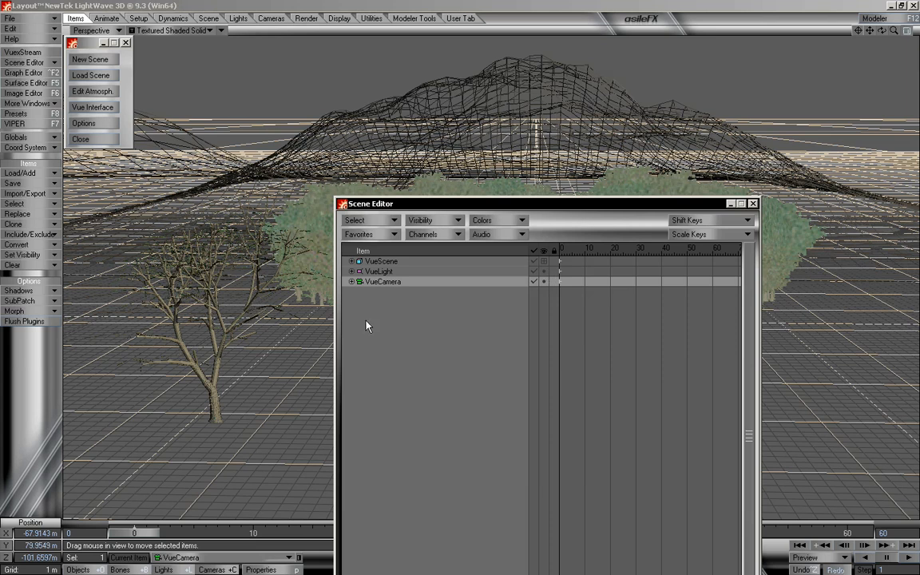
pyautogui.moveTo(881, 38); pyautogui.dragTo(779, 30)
pyautogui.moveTo(870, 30); pyautogui.dragTo(870, 33, button='right')
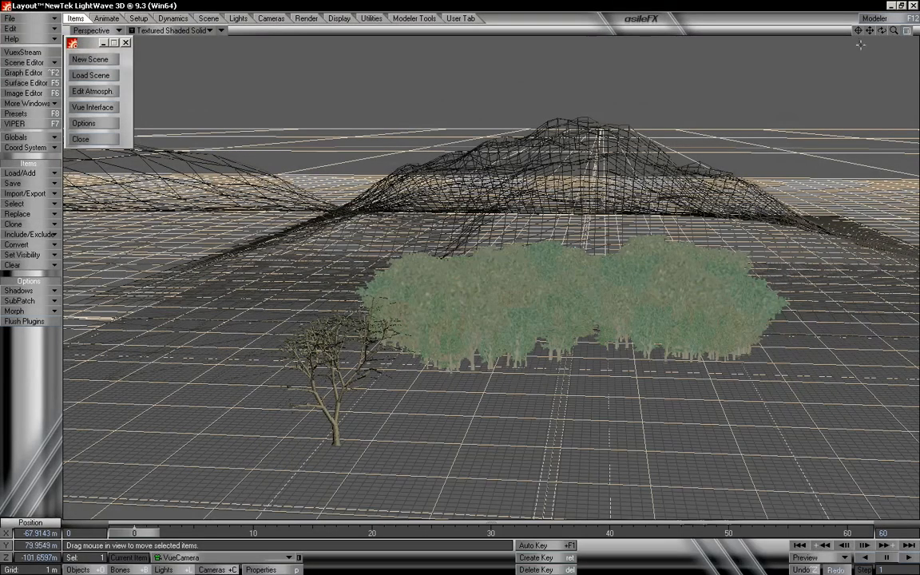
pyautogui.moveTo(882, 31)
pyautogui.mouseDown()
pyautogui.moveTo(876, 26)
pyautogui.moveTo(912, 30)
pyautogui.moveTo(894, 31)
pyautogui.mouseUp()
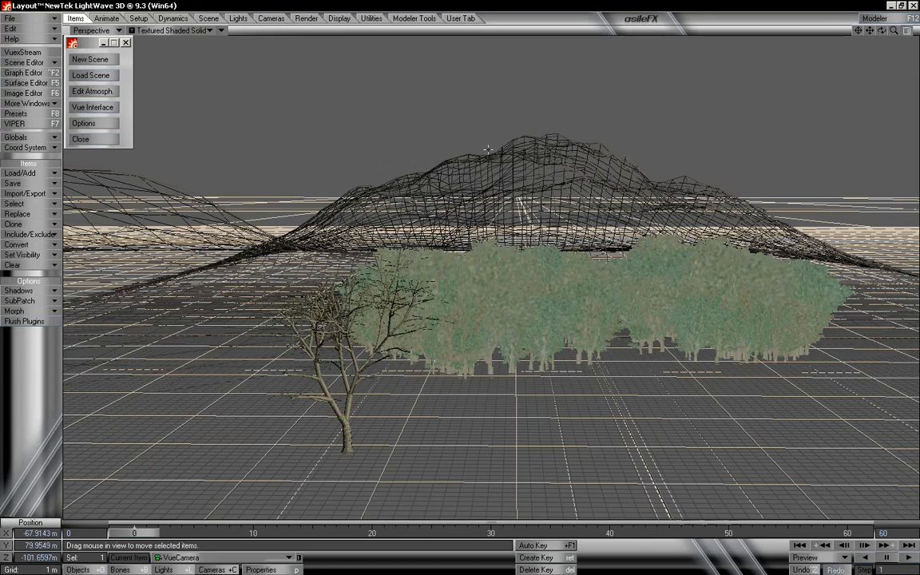
pyautogui.moveTo(881, 32); pyautogui.dragTo(877, 54)
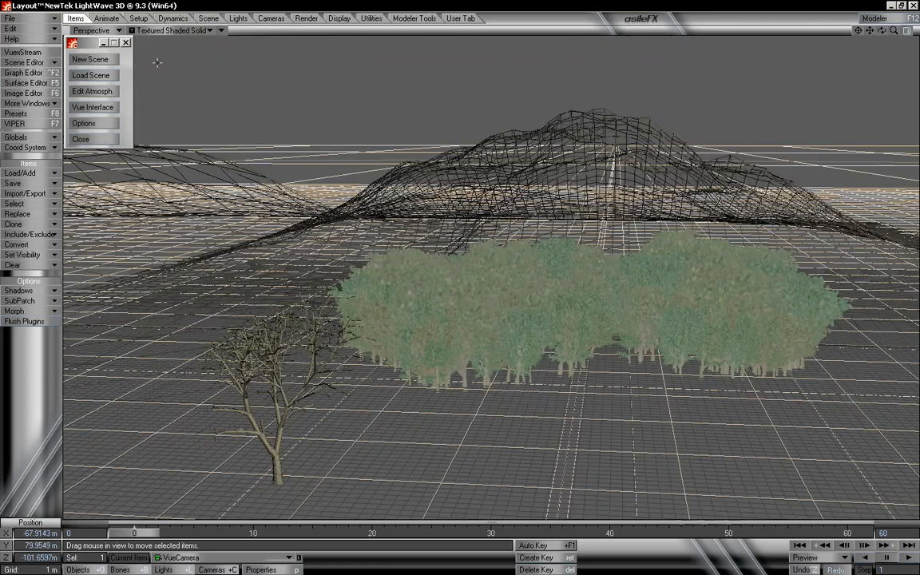
# - Set the VueScene object's visibility to Shaded Solid and inspect the terrain and trees without the Scene Editor
pyautogui.click(24, 63)
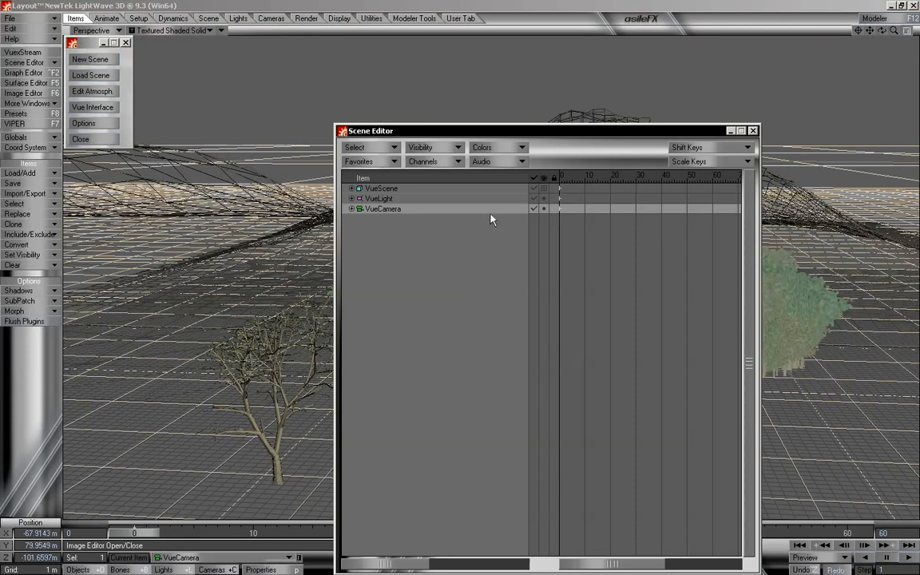
pyautogui.click(545, 199)
pyautogui.click(545, 198)
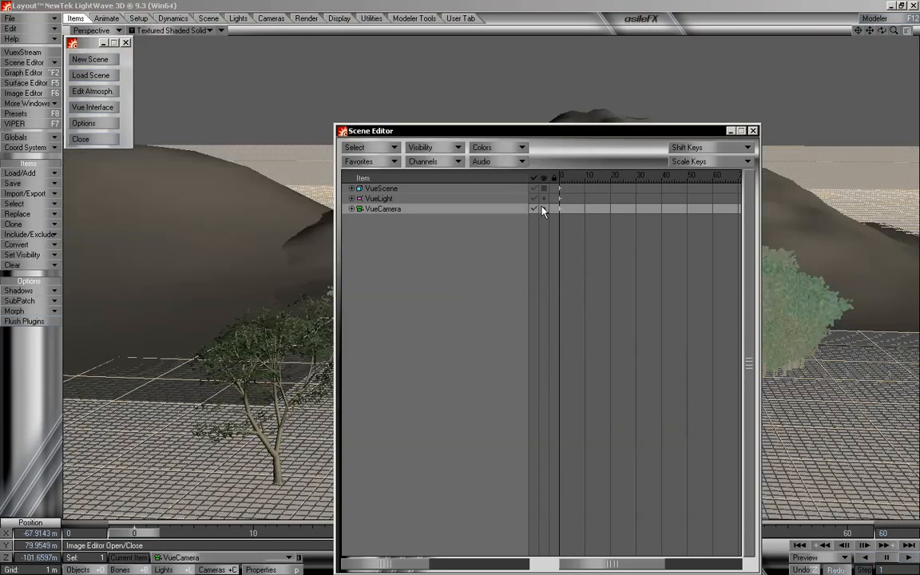
pyautogui.click(729, 131)
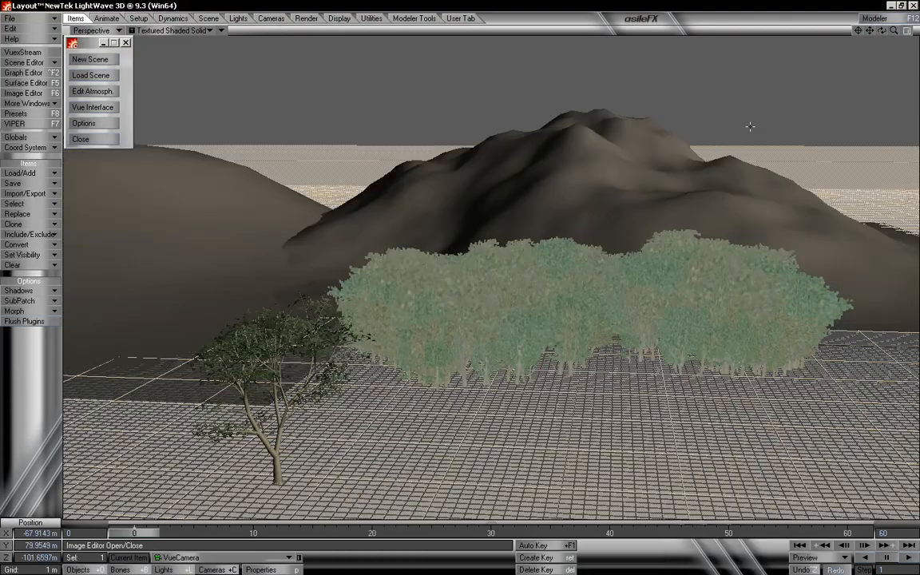
pyautogui.moveTo(884, 32)
pyautogui.mouseDown()
pyautogui.moveTo(916, 34)
pyautogui.moveTo(879, 50)
pyautogui.moveTo(890, 33)
pyautogui.moveTo(915, 34)
pyautogui.moveTo(797, 33)
pyautogui.mouseUp()
pyautogui.click(621, 123)
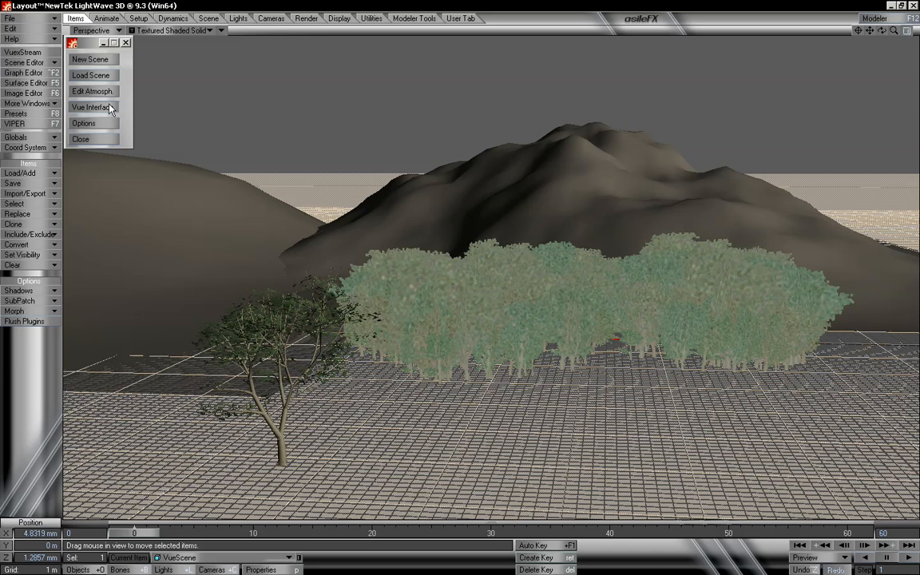
# - Set the VueScene object's visibility to Textured Shaded Solid and close the Scene Editor
pyautogui.click(54, 63)
pyautogui.click(54, 62)
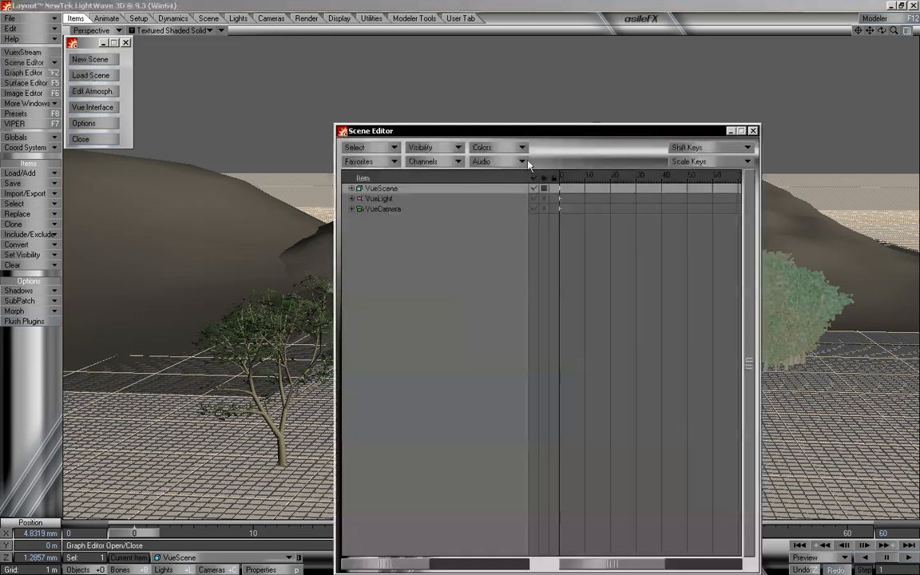
pyautogui.click(544, 189)
pyautogui.click(549, 201)
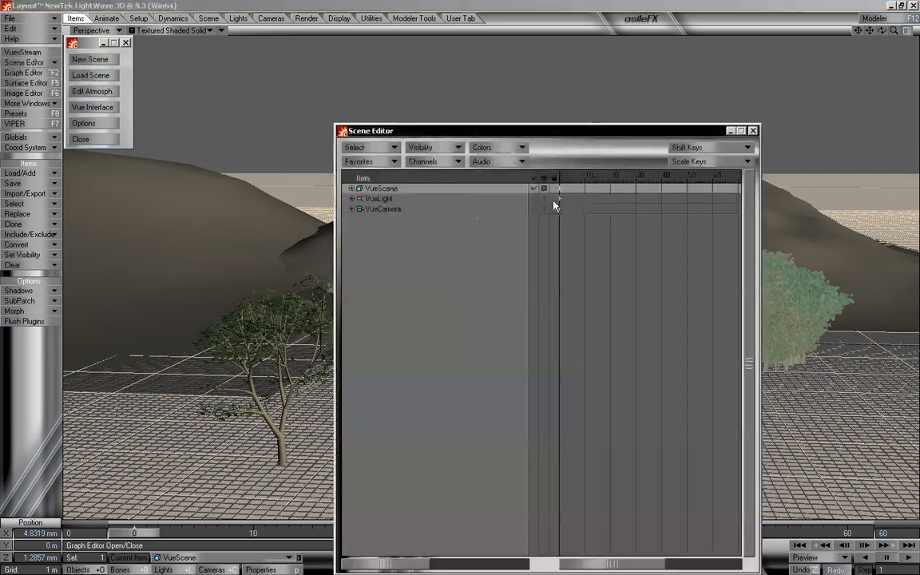
pyautogui.click(753, 131)
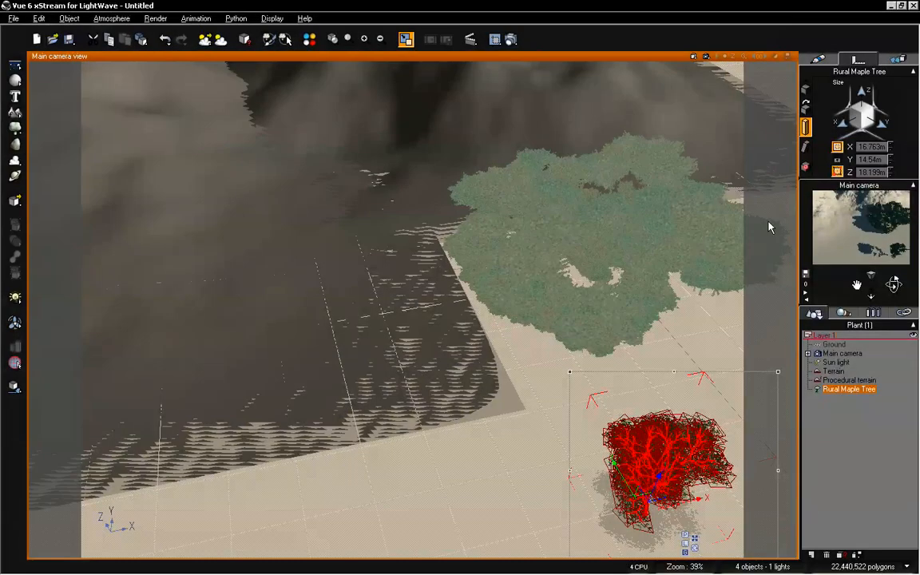
# - In Vue, apply the Rocks and Plants material from the Landscapes collection to the Terrain object
pyautogui.click(519, 92)
pyautogui.moveTo(855, 281); pyautogui.dragTo(868, 251)
pyautogui.click(819, 60)
pyautogui.click(806, 149)
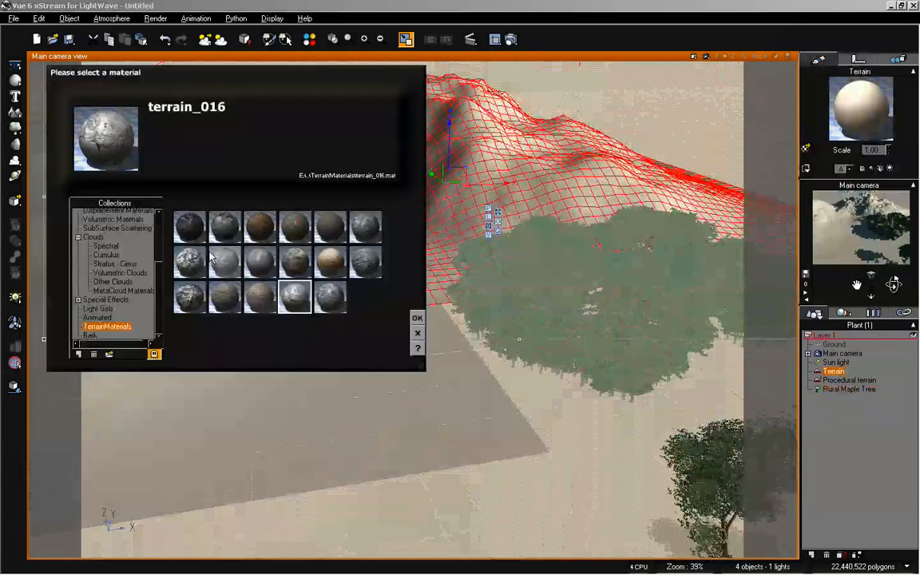
pyautogui.scroll(3, 114, 237)
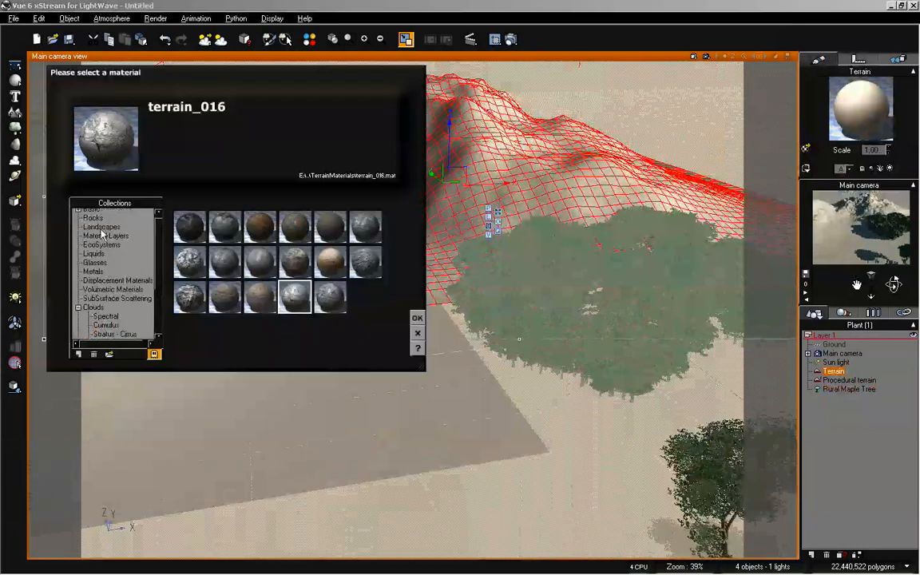
pyautogui.click(101, 226)
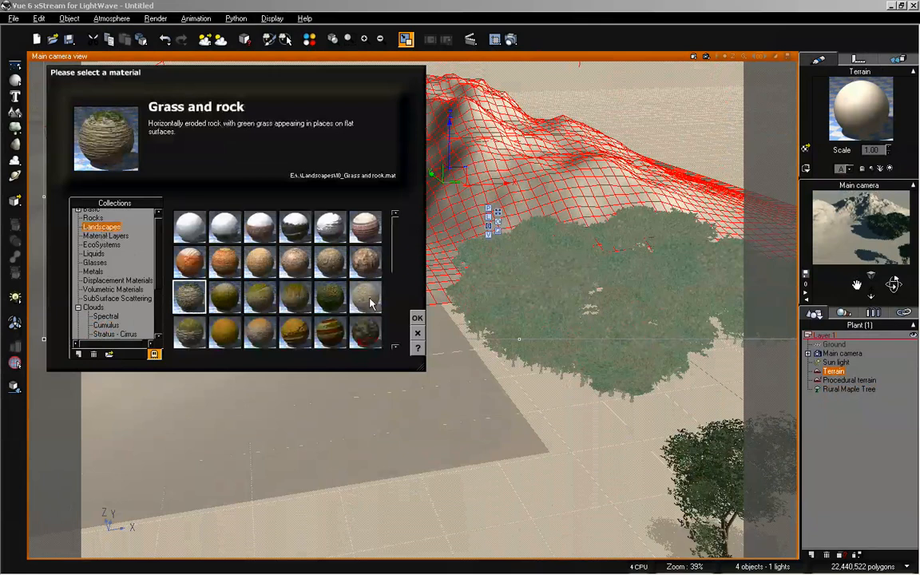
pyautogui.moveTo(395, 272); pyautogui.dragTo(400, 320)
pyautogui.click(223, 300)
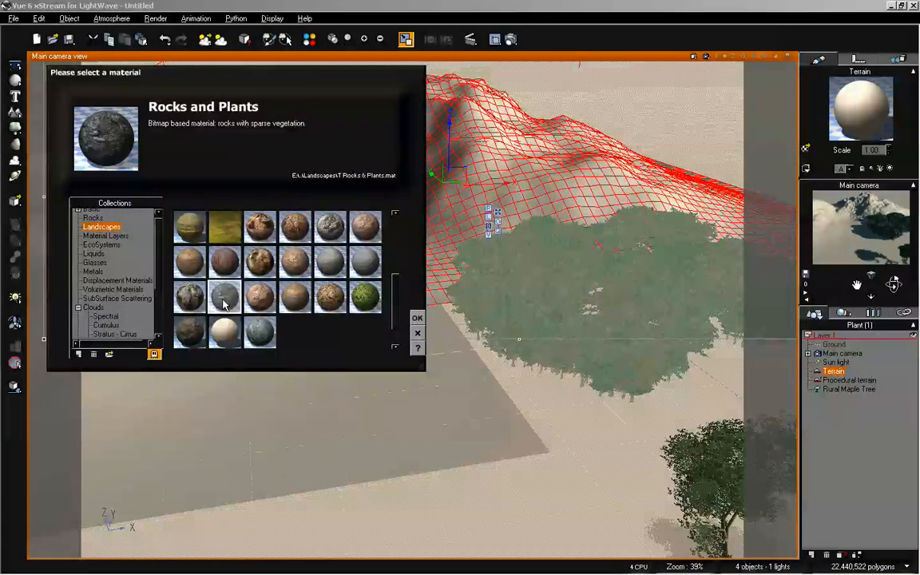
pyautogui.click(417, 318)
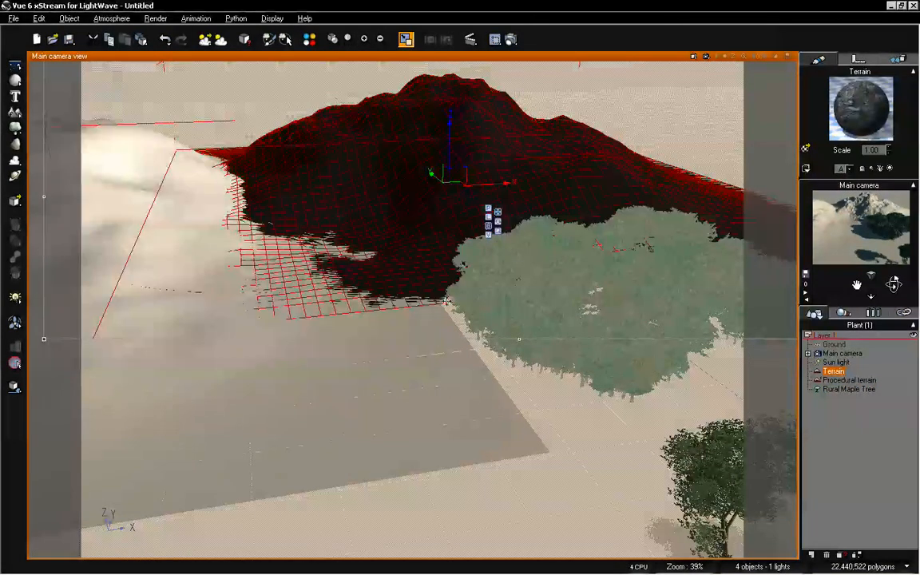
pyautogui.click(661, 254)
# - Compare the mountain's new material preview in LightWave with its appearance in Vue
pyautogui.hotkey('alt', 'Tab')
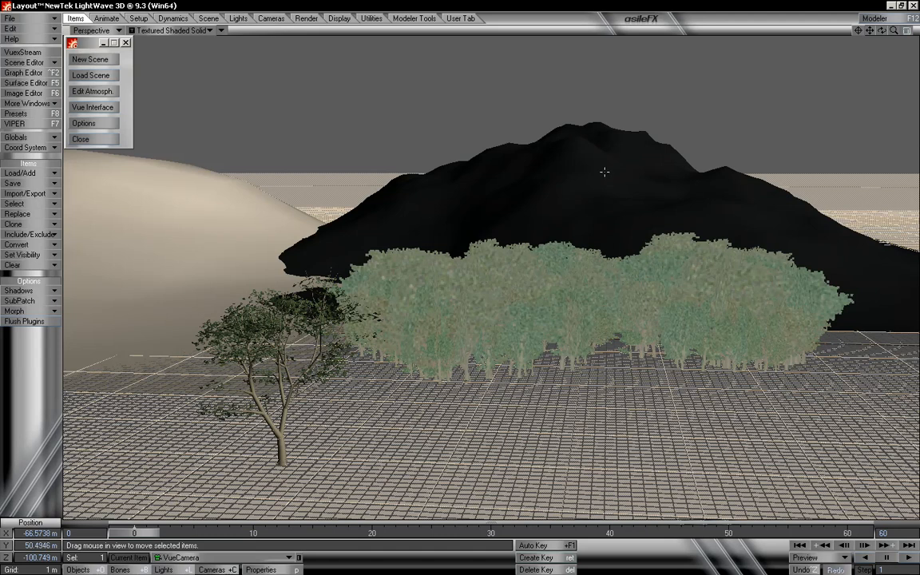
pyautogui.hotkey('alt', 'Tab')
pyautogui.hotkey('alt', 'Tab')
pyautogui.hotkey('alt', 'Tab')
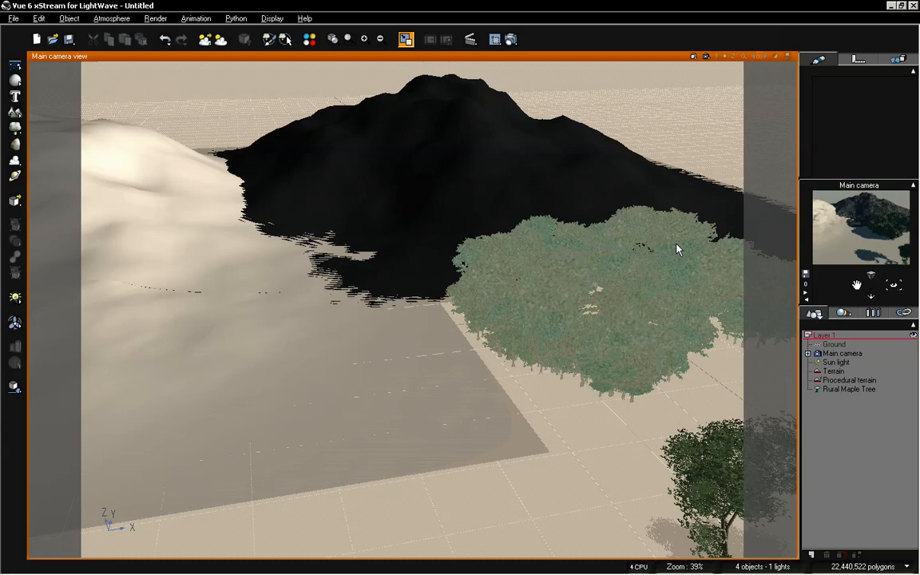
# - Open the Procedural terrain's material for editing and set its coloring mode to Mapped picture
pyautogui.click(833, 370)
pyautogui.click(848, 380)
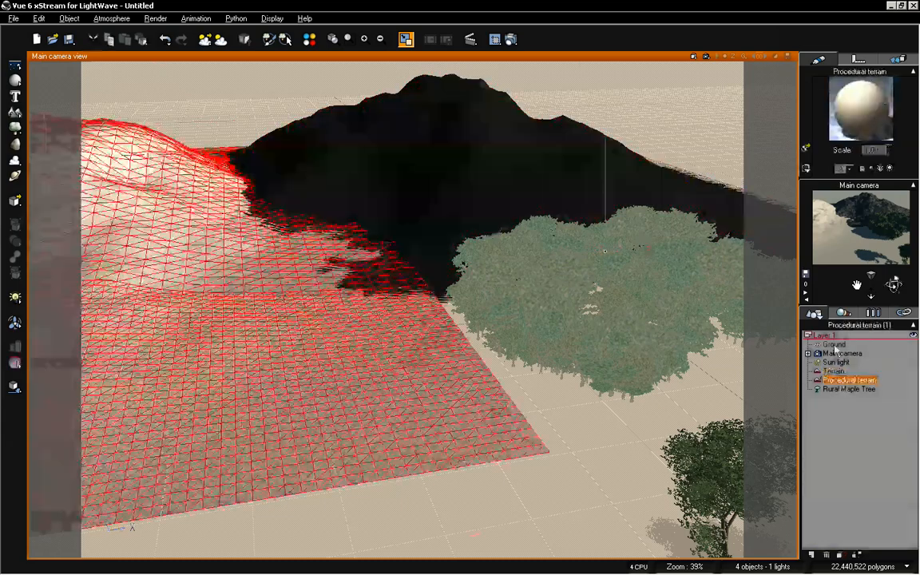
pyautogui.doubleClick(836, 107)
pyautogui.moveTo(611, 61); pyautogui.dragTo(509, 66)
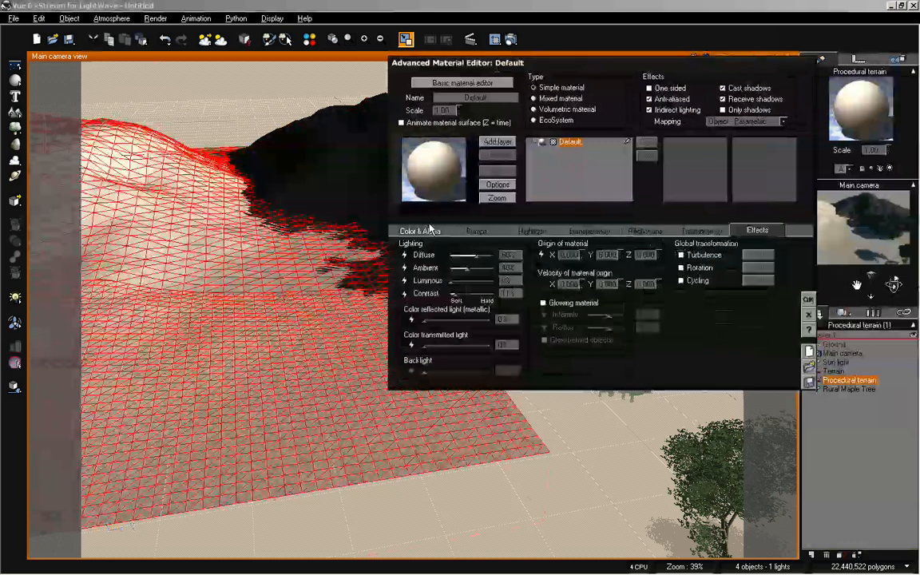
pyautogui.click(420, 230)
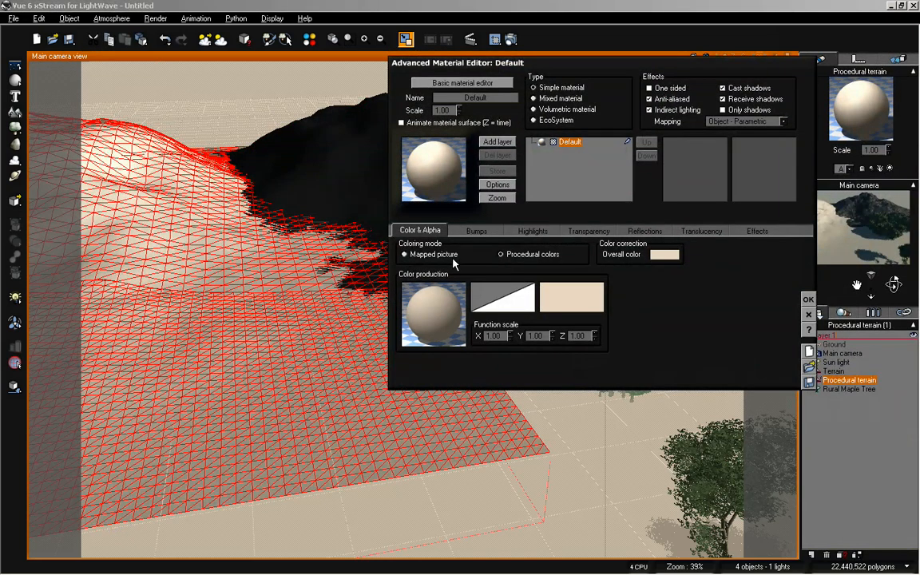
pyautogui.click(426, 255)
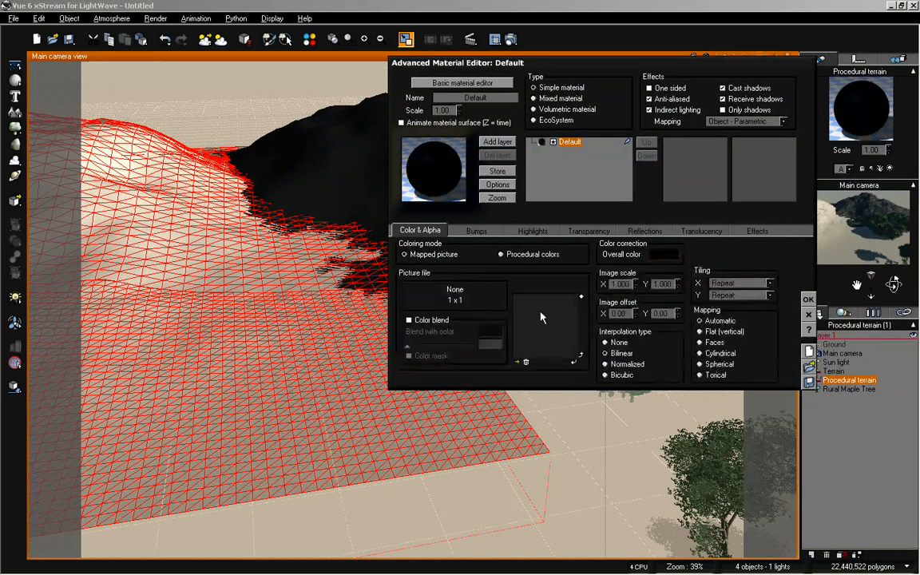
# - Load Tile.jpg from the Bitmaps collection as the procedural terrain's color picture and accept the material
pyautogui.click(535, 318)
pyautogui.moveTo(372, 293); pyautogui.dragTo(325, 247)
pyautogui.click(253, 468)
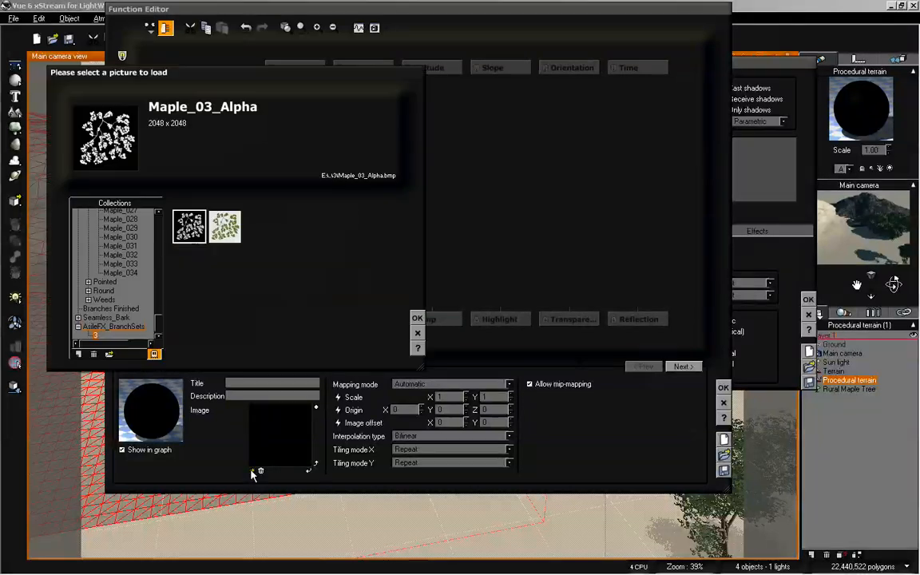
pyautogui.scroll(10, 151, 315)
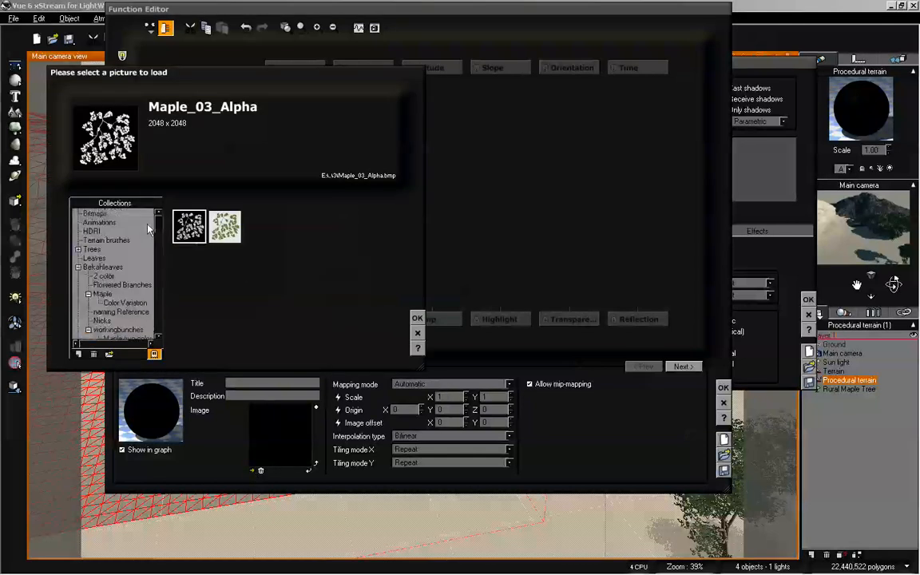
pyautogui.click(95, 213)
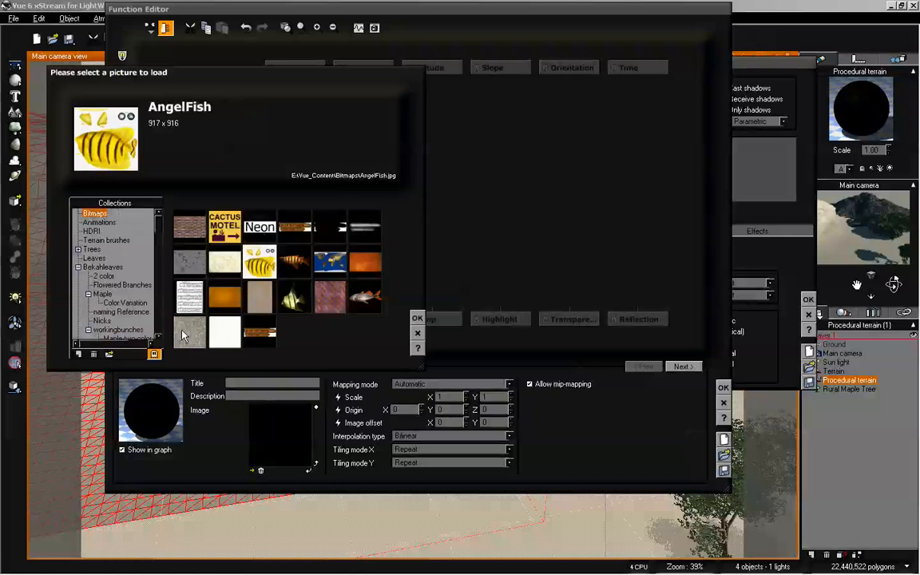
pyautogui.click(189, 331)
pyautogui.click(417, 318)
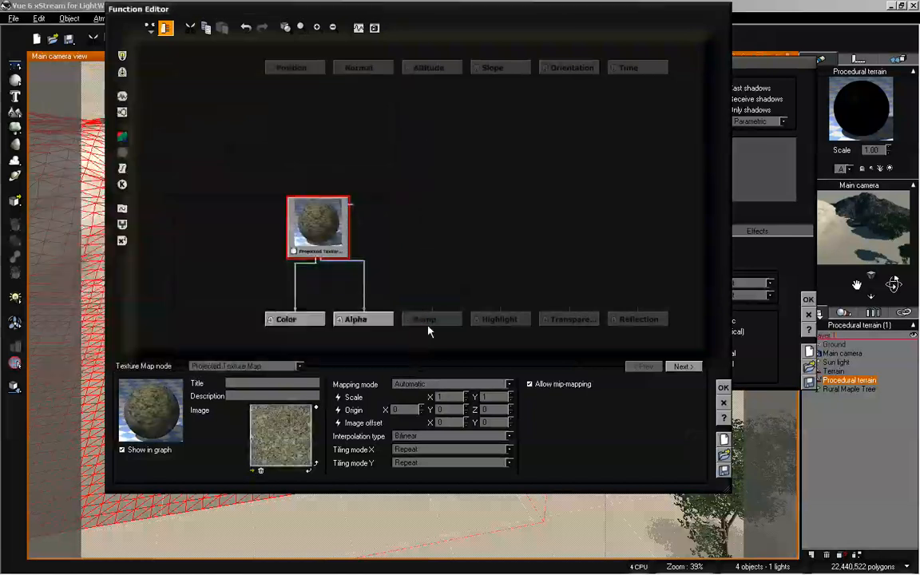
pyautogui.click(723, 387)
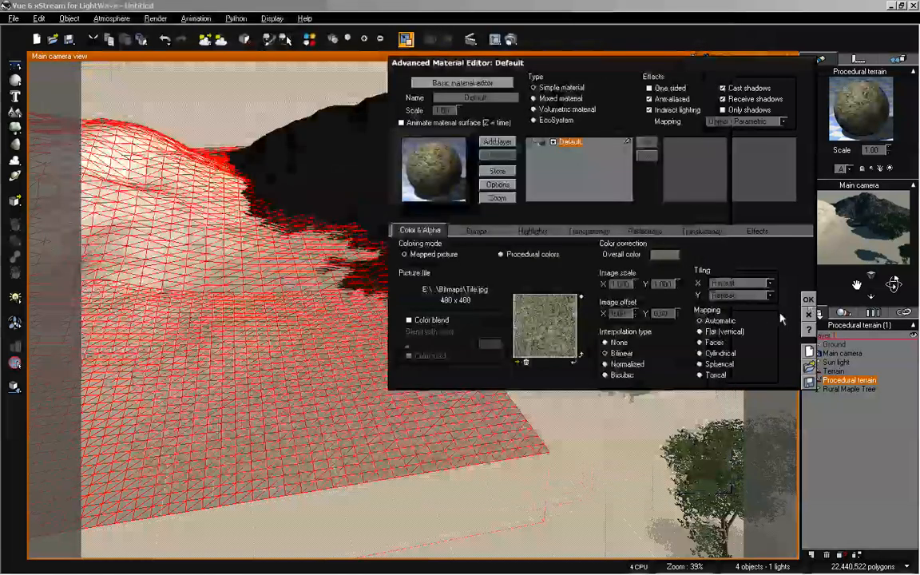
pyautogui.click(808, 300)
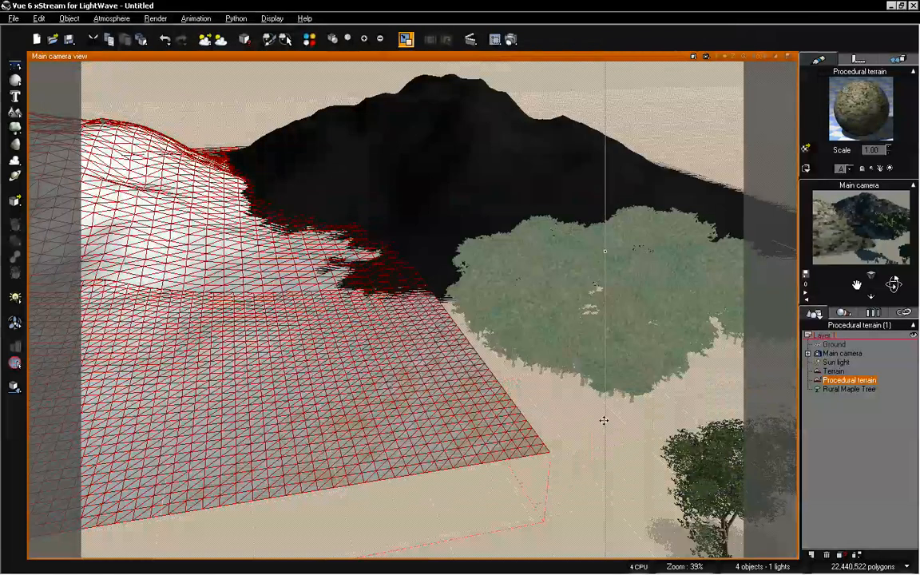
# - Examine the textured procedural terrain from a lower camera angle in Vue, and with VueScene selected from farther back in LightWave
pyautogui.click(623, 424)
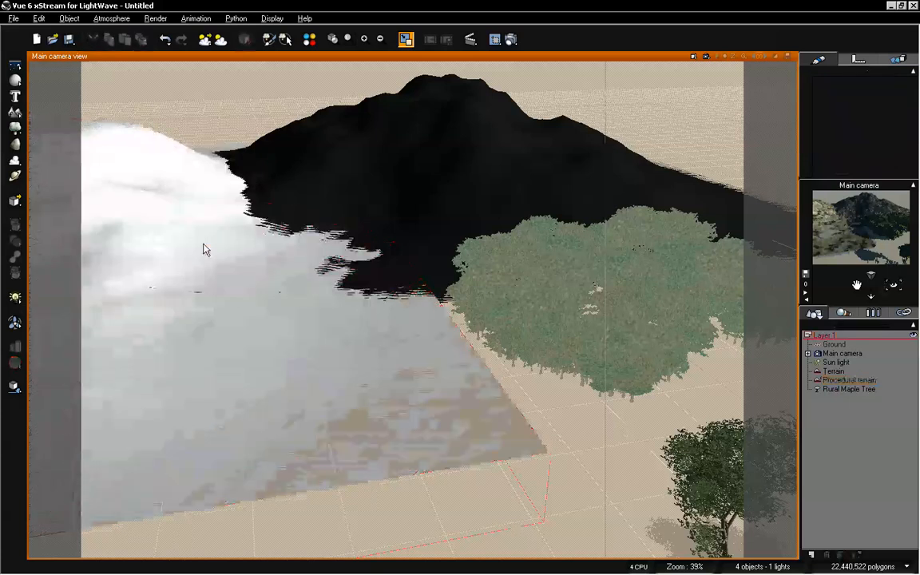
pyautogui.click(211, 299)
pyautogui.moveTo(899, 286); pyautogui.dragTo(857, 270)
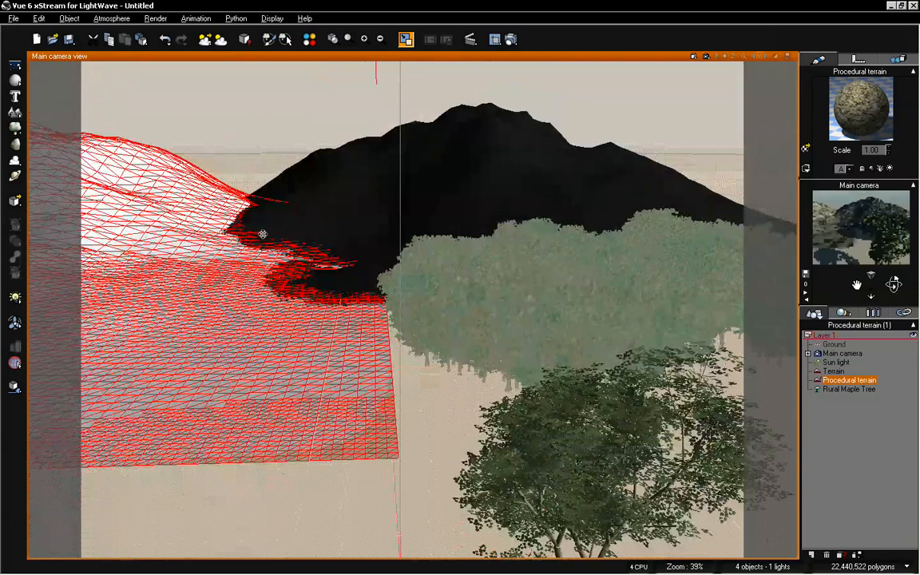
pyautogui.hotkey('alt', 'Tab')
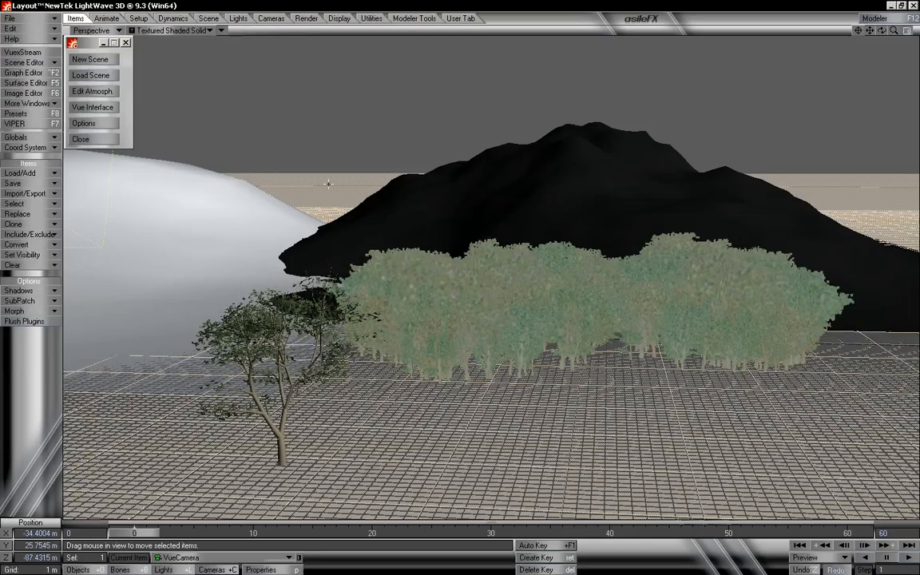
pyautogui.hotkey('shift', 'o')
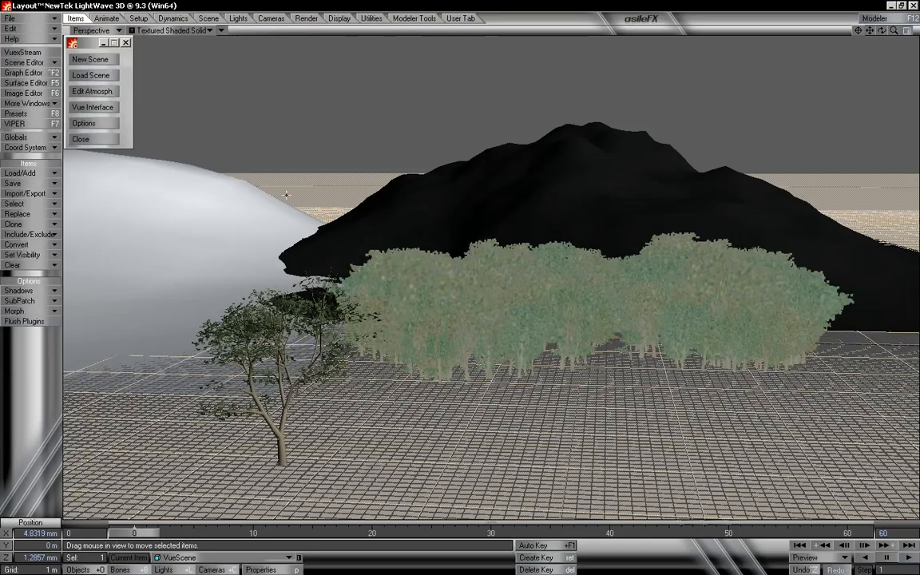
pyautogui.moveTo(893, 30); pyautogui.dragTo(463, 288)
pyautogui.moveTo(882, 31)
pyautogui.mouseDown()
pyautogui.moveTo(874, 49)
pyautogui.moveTo(874, 36)
pyautogui.mouseUp()
# - Set the VueScene object's visibility to Textured Shaded Solid Wireframe and uncover the viewport to inspect it
pyautogui.click(28, 63)
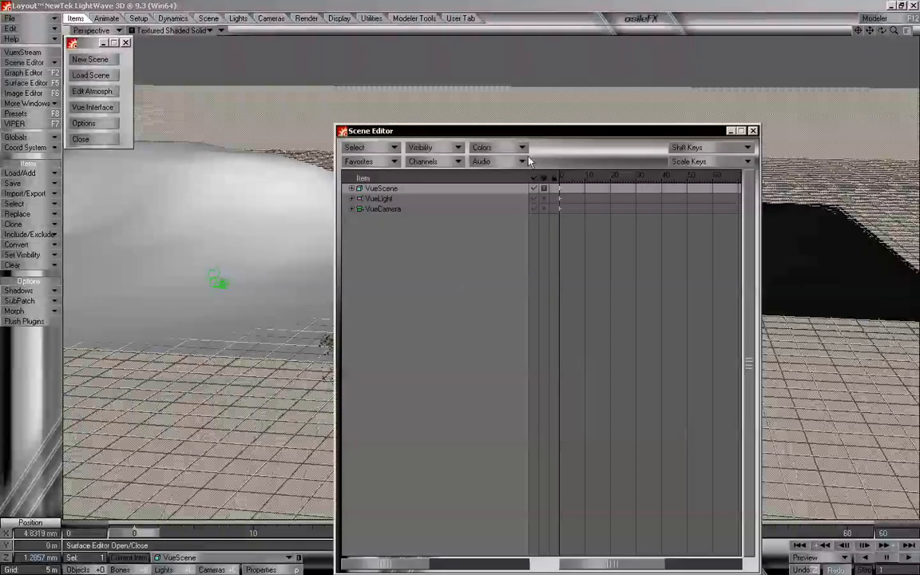
pyautogui.click(540, 186)
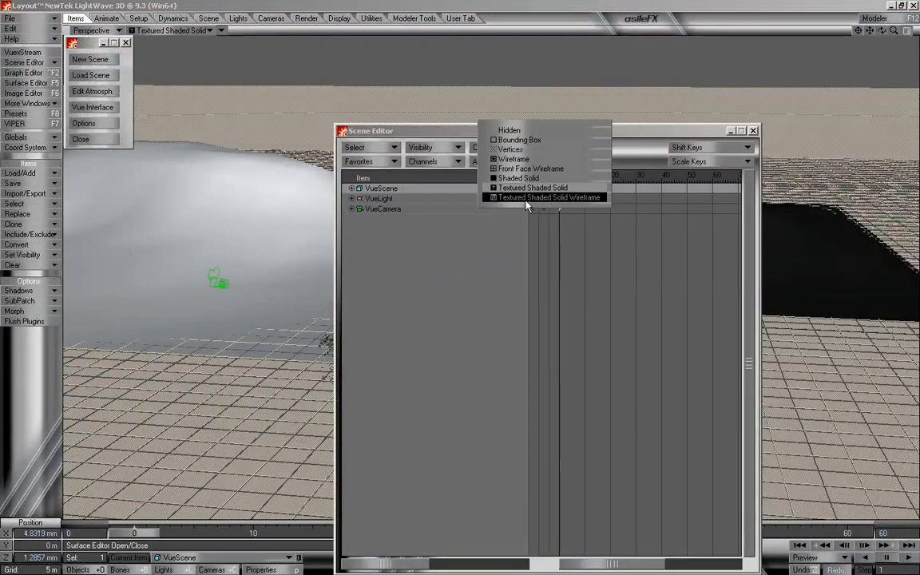
pyautogui.click(540, 198)
pyautogui.moveTo(514, 129); pyautogui.dragTo(617, 416)
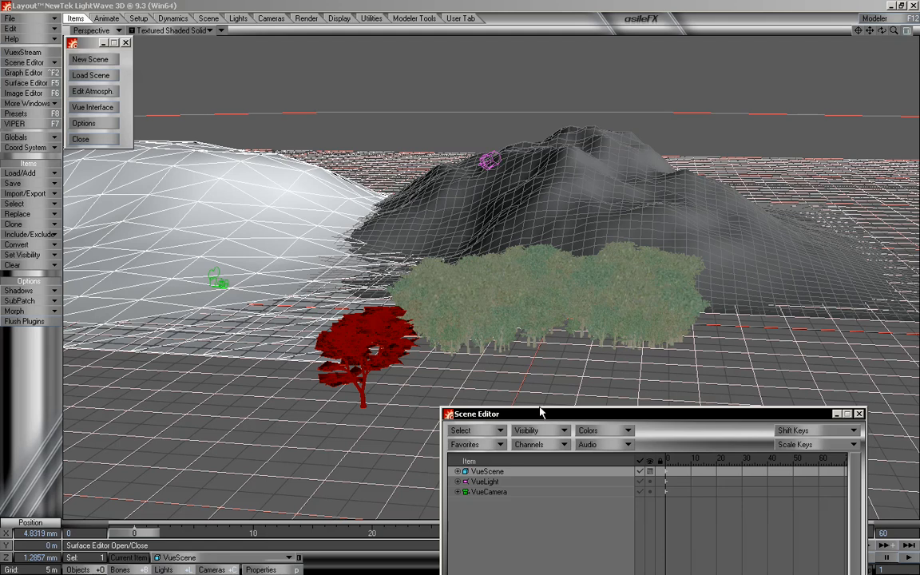
# - Return the VueScene object's visibility to Textured Shaded Solid, close the Scene Editor, and inspect the scene from another angle
pyautogui.moveTo(607, 413); pyautogui.dragTo(577, 245)
pyautogui.click(621, 304)
pyautogui.click(624, 295)
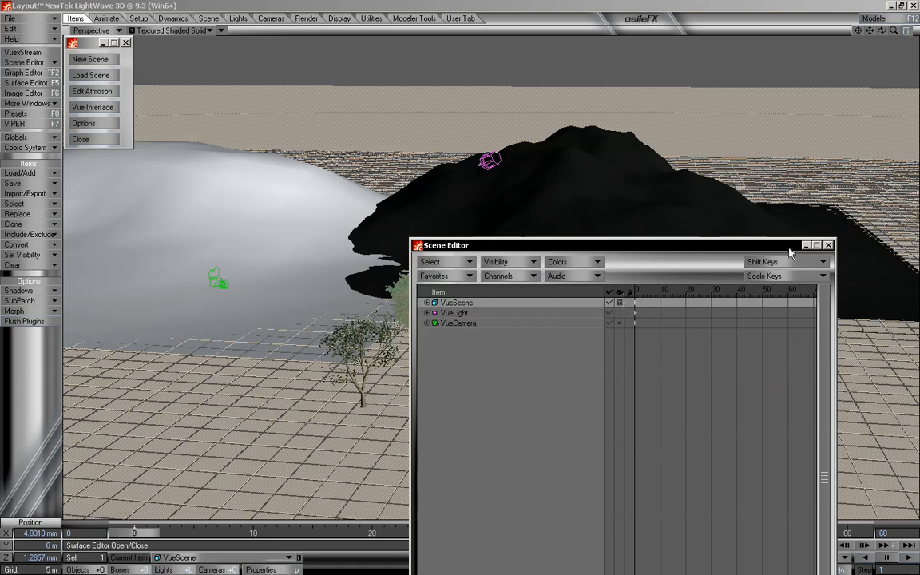
pyautogui.click(828, 244)
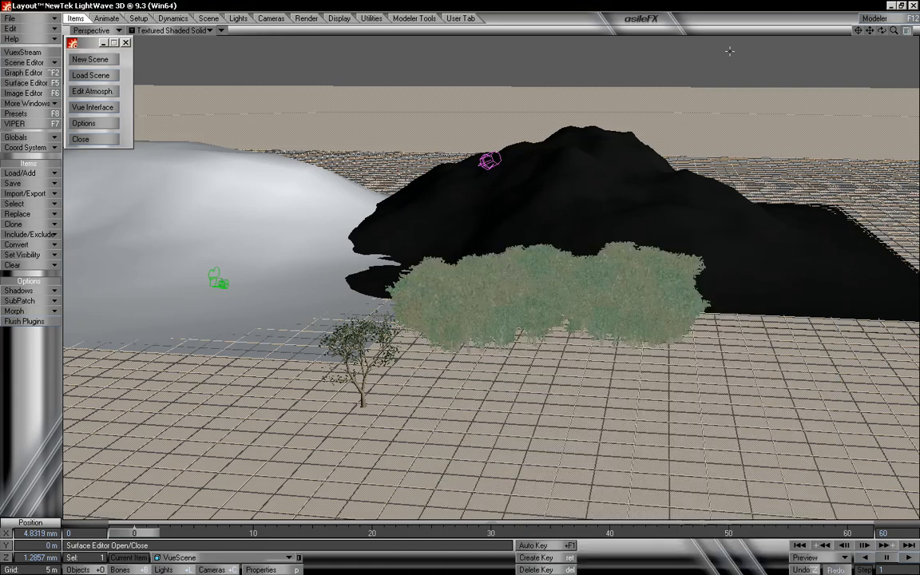
pyautogui.moveTo(894, 30)
pyautogui.mouseDown()
pyautogui.moveTo(916, 30)
pyautogui.moveTo(883, 11)
pyautogui.moveTo(896, 10)
pyautogui.moveTo(883, 34)
pyautogui.mouseUp()
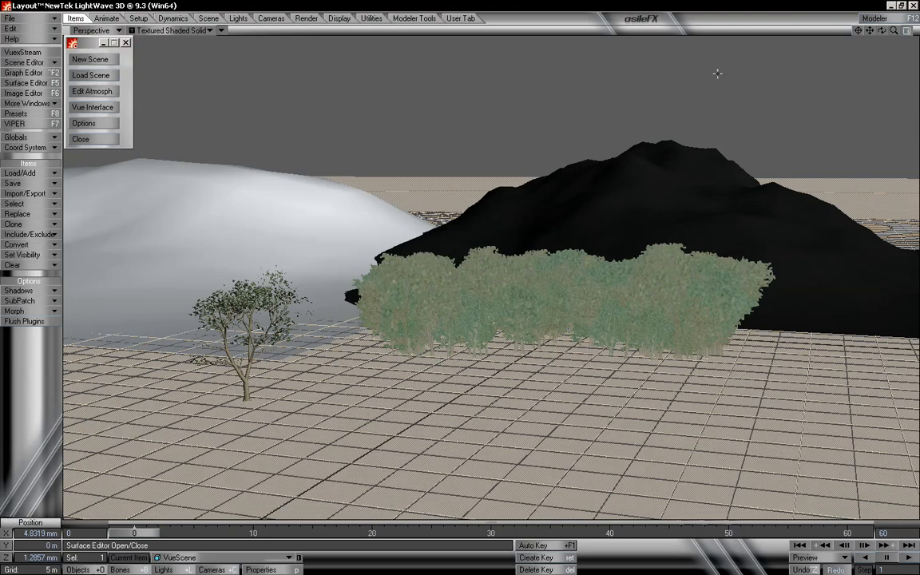
pyautogui.moveTo(870, 30)
pyautogui.mouseDown()
pyautogui.moveTo(894, 34)
pyautogui.moveTo(867, 32)
pyautogui.mouseUp()
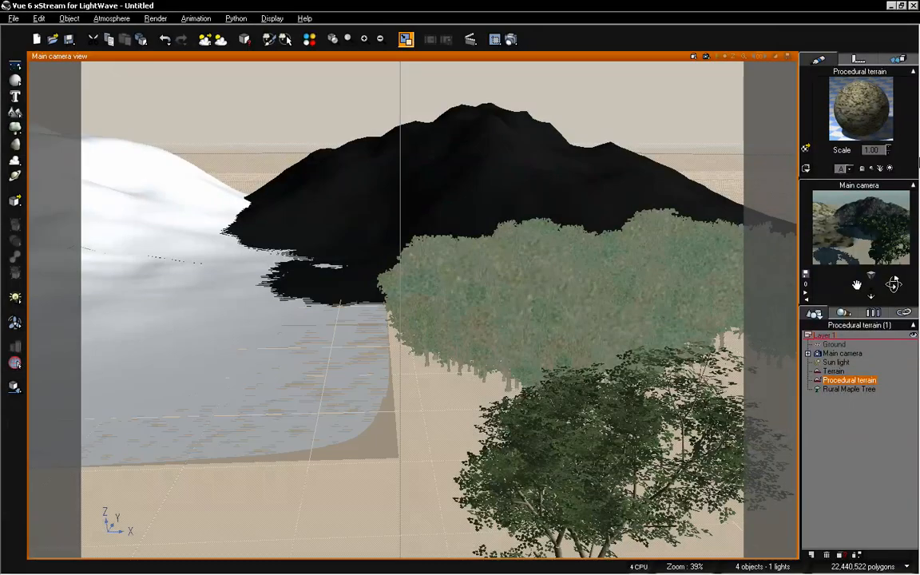
# - Set the EcoSystem default display quality to Smooth Shaded, then close the EcoSystem Painter
pyautogui.moveTo(896, 282); pyautogui.dragTo(852, 280)
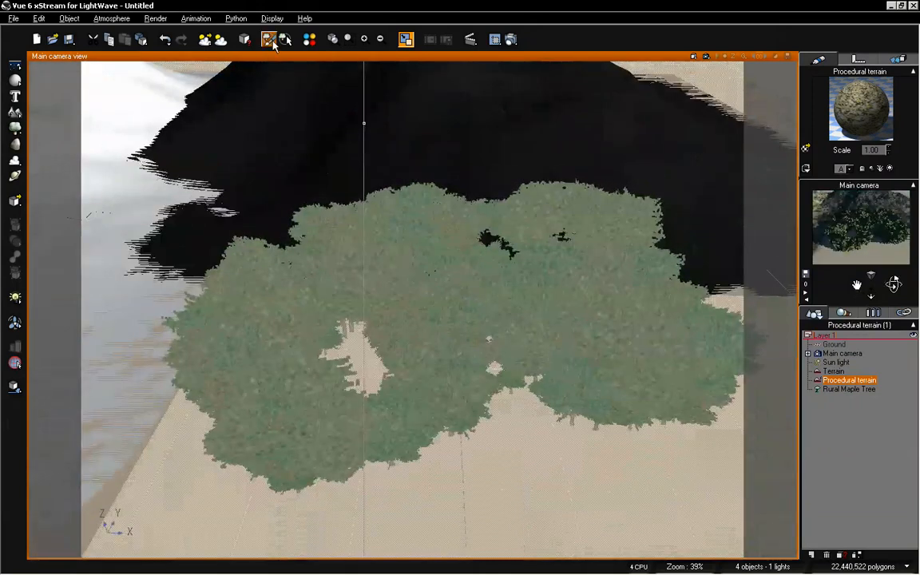
pyautogui.click(268, 39)
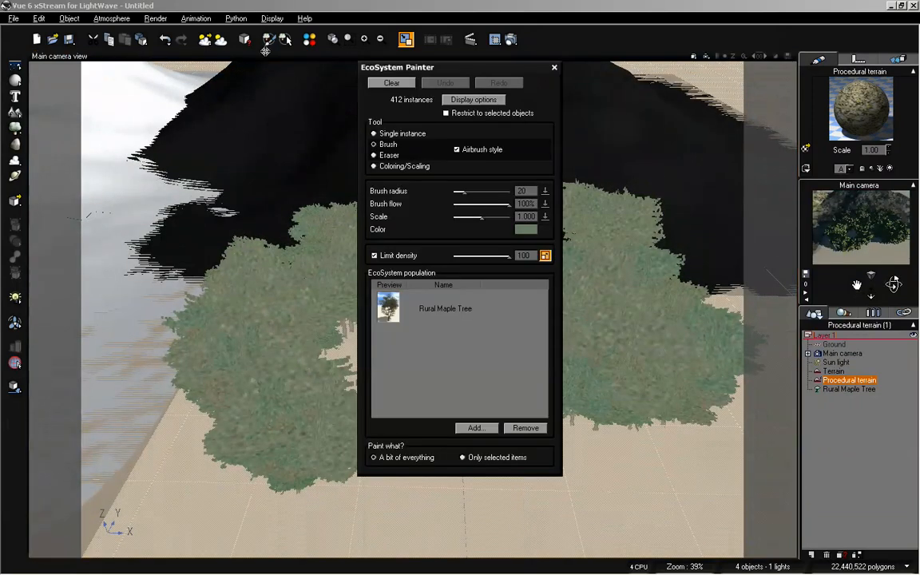
pyautogui.click(473, 99)
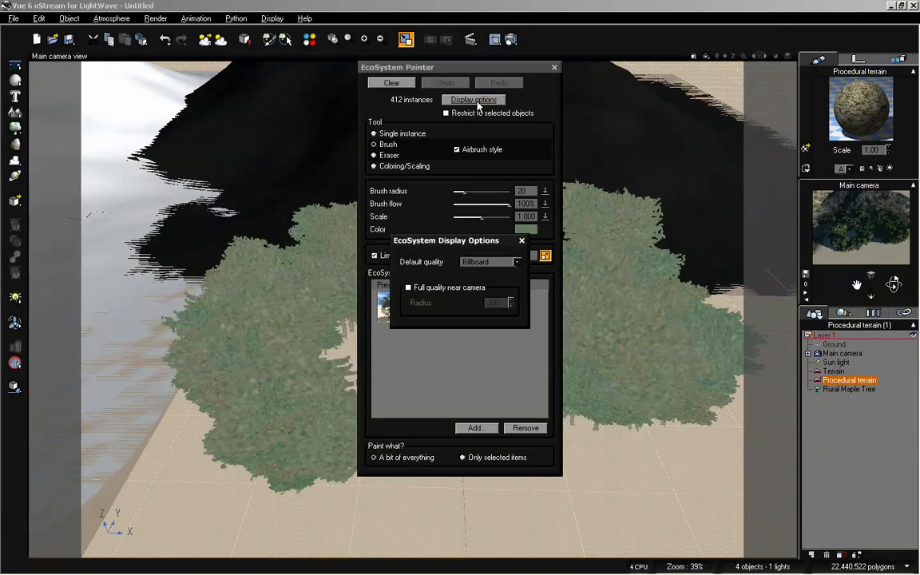
pyautogui.click(490, 263)
pyautogui.click(501, 329)
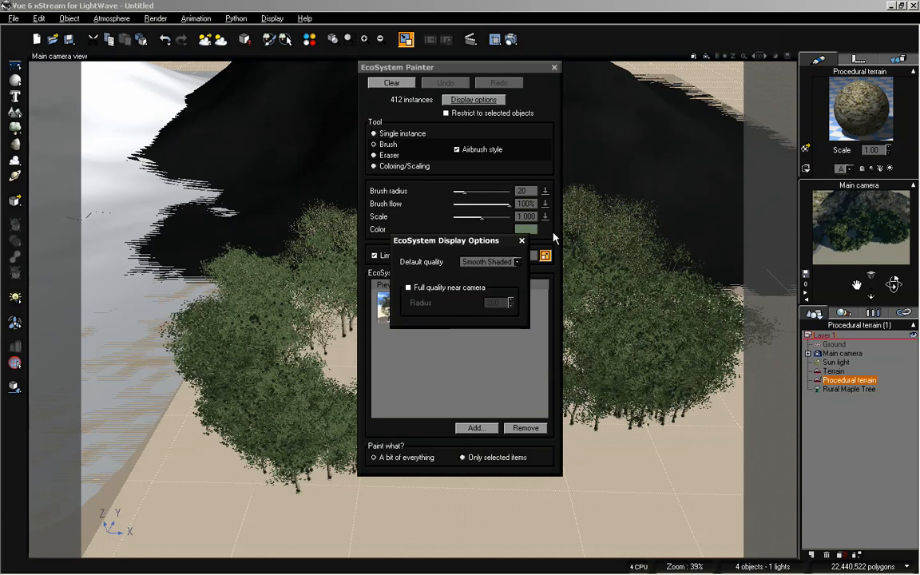
pyautogui.click(522, 241)
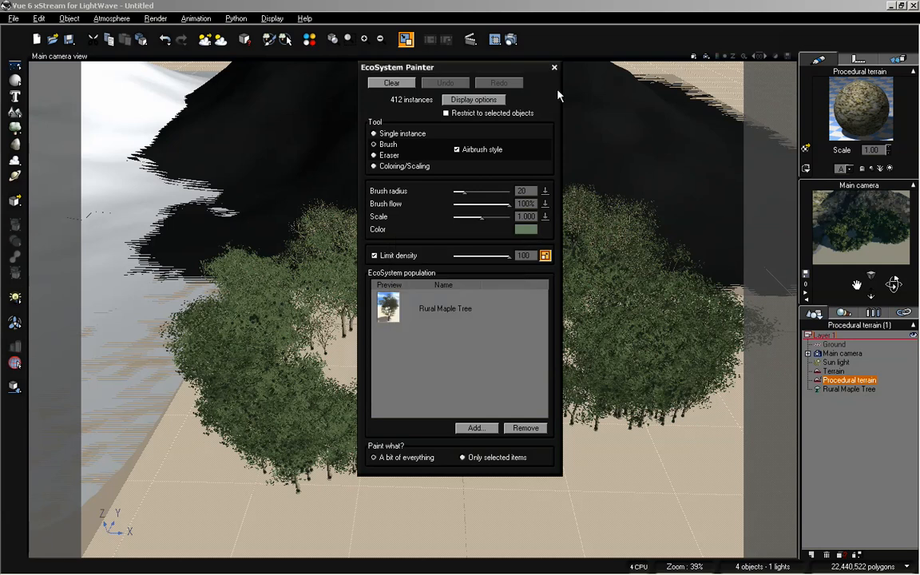
pyautogui.click(554, 67)
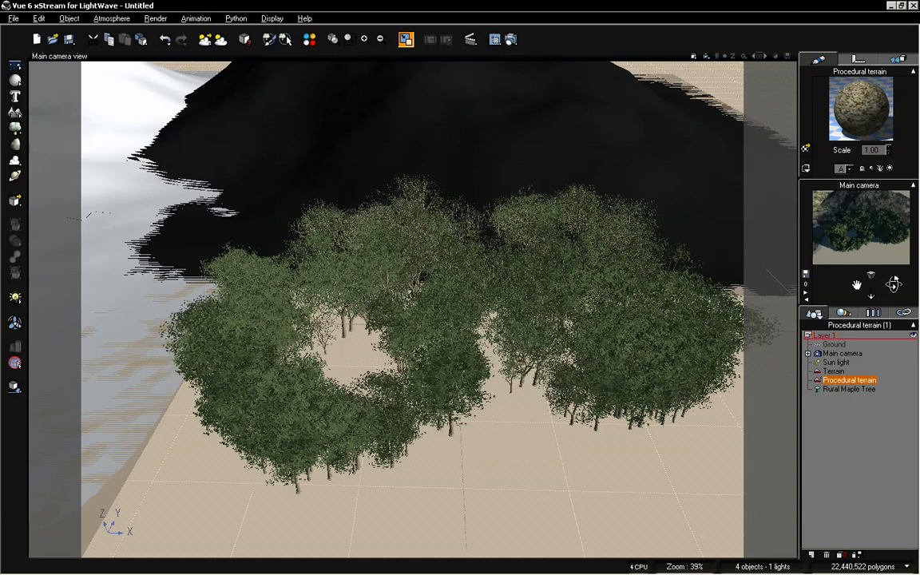
# - Compare the painted trees' display in Vue and LightWave, and check the Bounding Box Threshold in LightWave's display preferences
pyautogui.moveTo(893, 283); pyautogui.dragTo(895, 288)
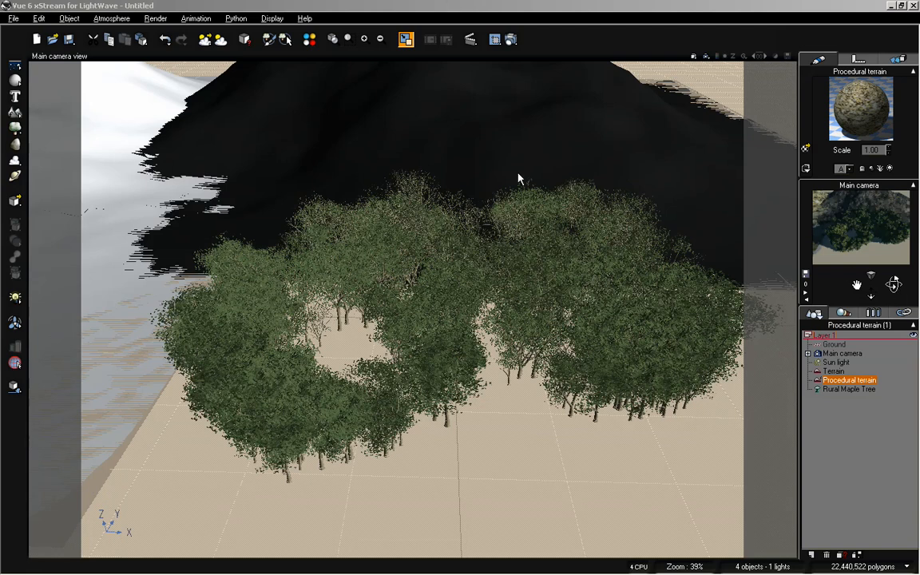
pyautogui.hotkey('alt', 'Tab')
pyautogui.hotkey('alt', 'Tab')
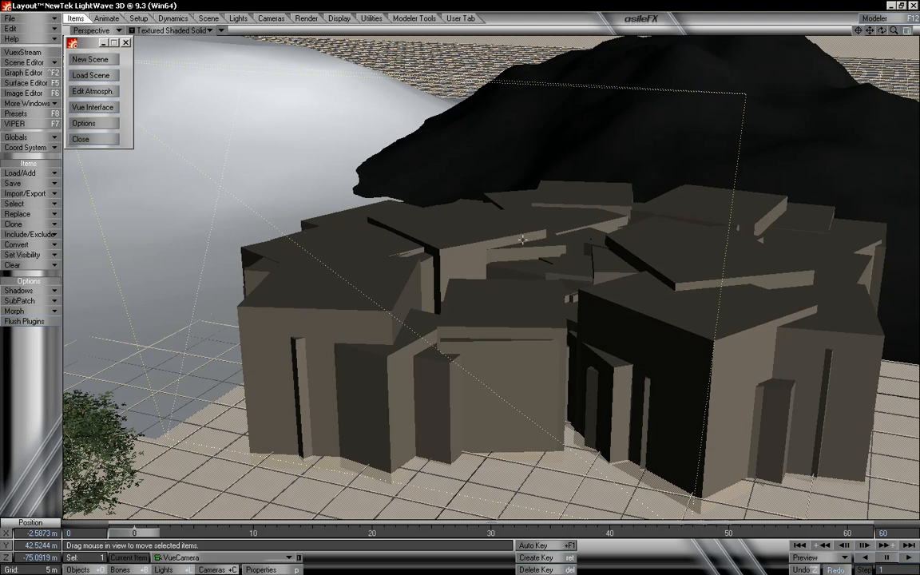
pyautogui.hotkey('alt', 'Tab')
pyautogui.hotkey('alt', 'Tab')
pyautogui.hotkey('alt', 'Tab')
pyautogui.hotkey('alt', 'Tab')
pyautogui.press('d')
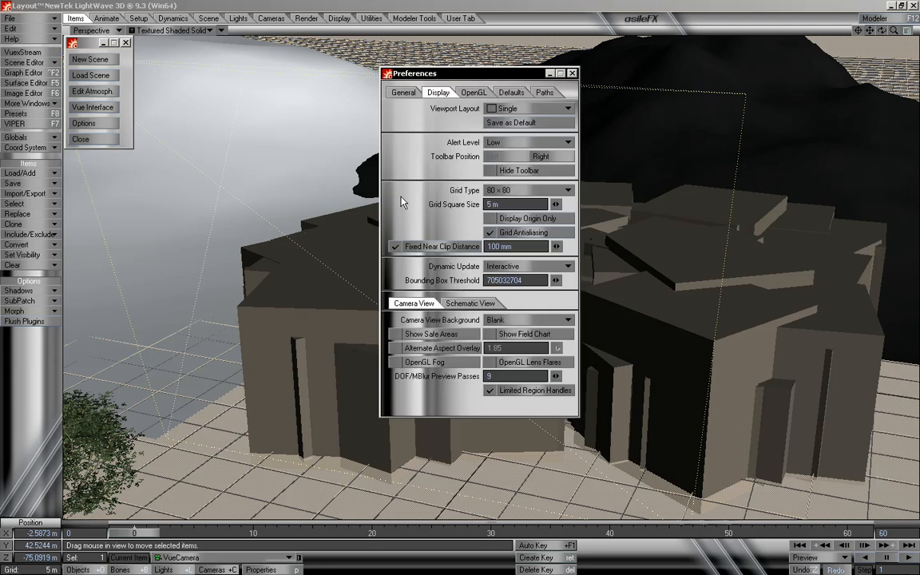
pyautogui.click(511, 280)
pyautogui.click(573, 73)
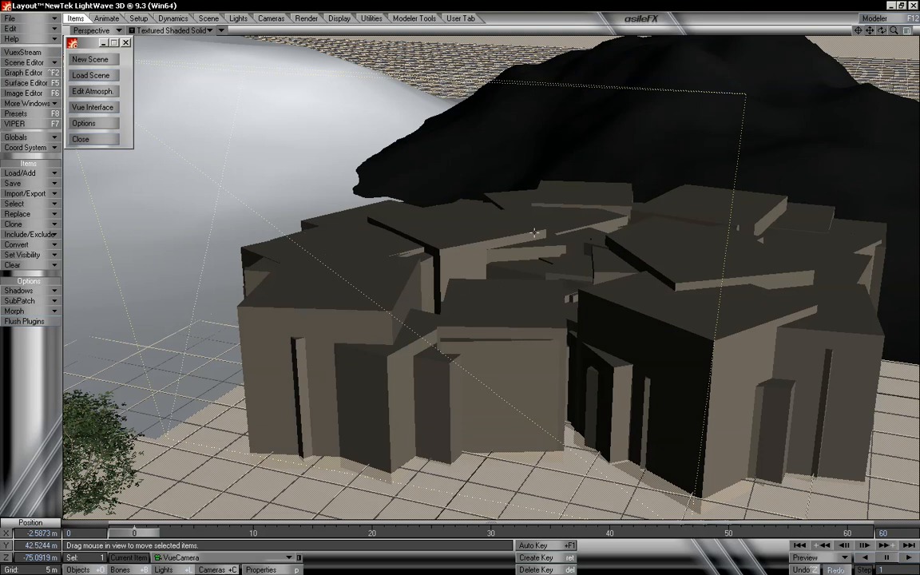
pyautogui.hotkey('alt', 'Tab')
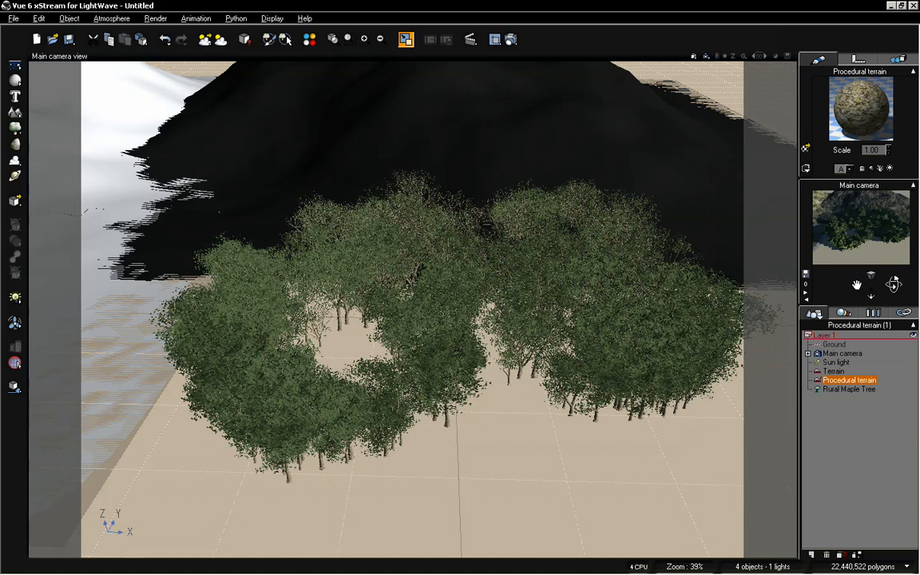
# - Return to Vue and set the EcoSystem default display quality to Billboard
pyautogui.moveTo(893, 284); pyautogui.dragTo(888, 294)
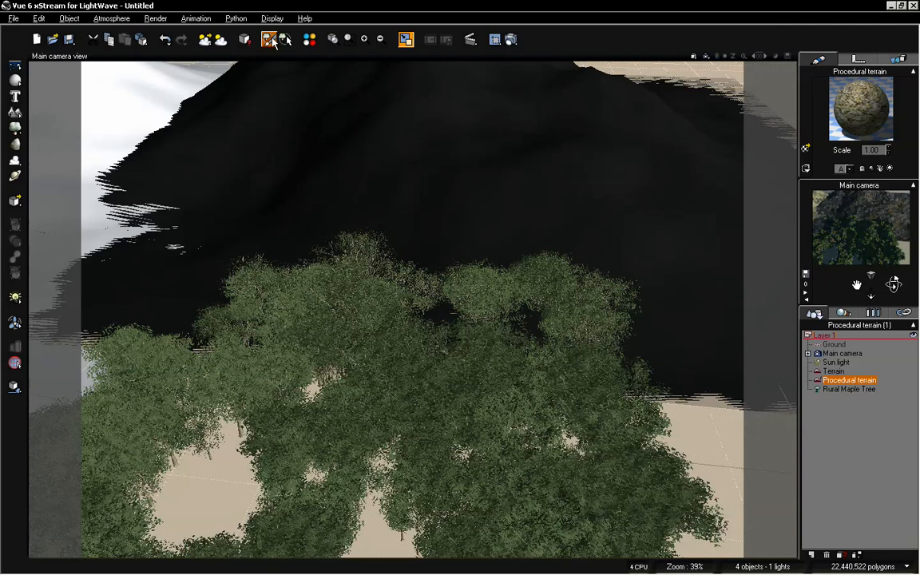
pyautogui.click(269, 39)
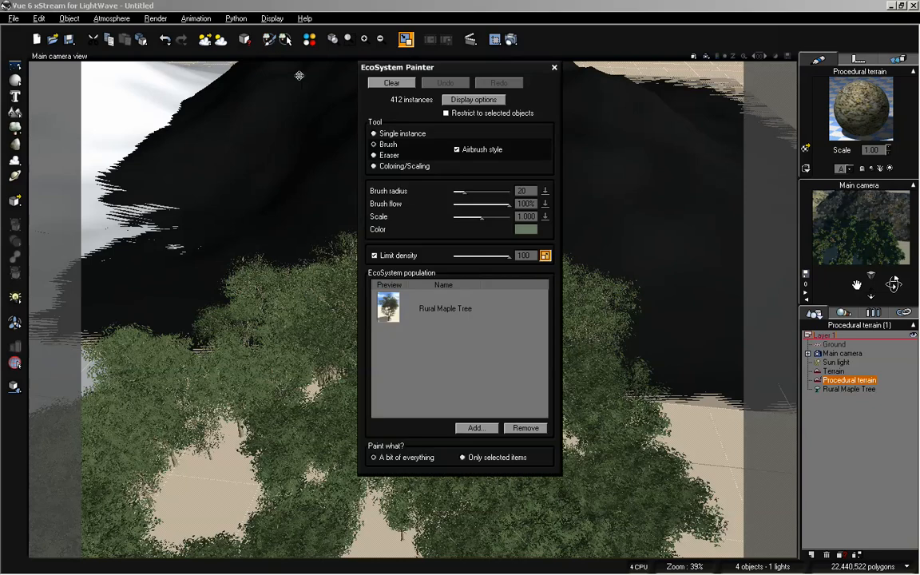
pyautogui.click(473, 99)
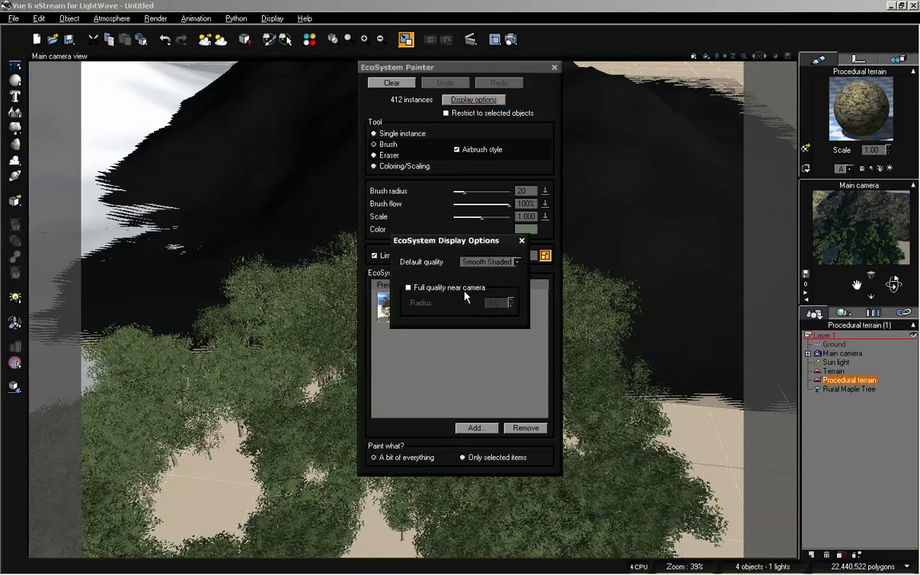
pyautogui.click(484, 263)
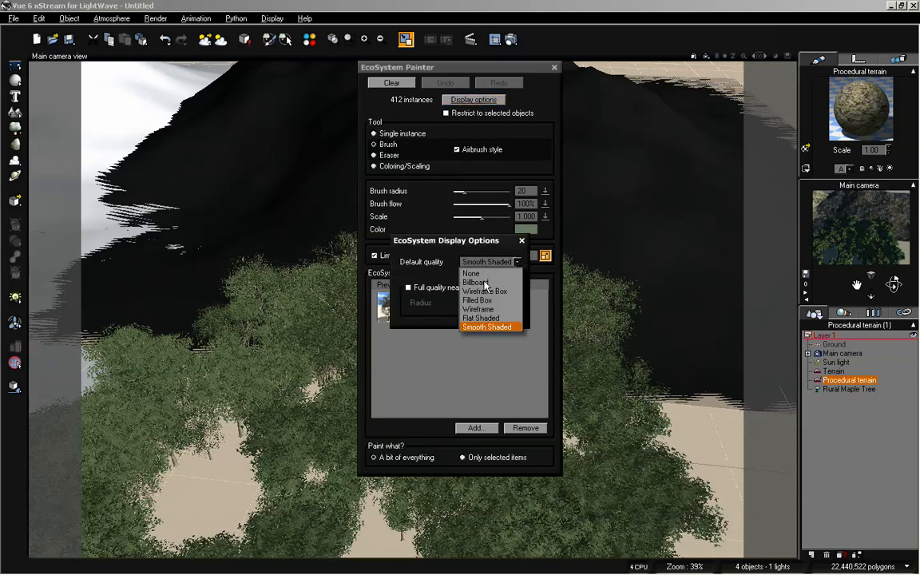
pyautogui.click(483, 283)
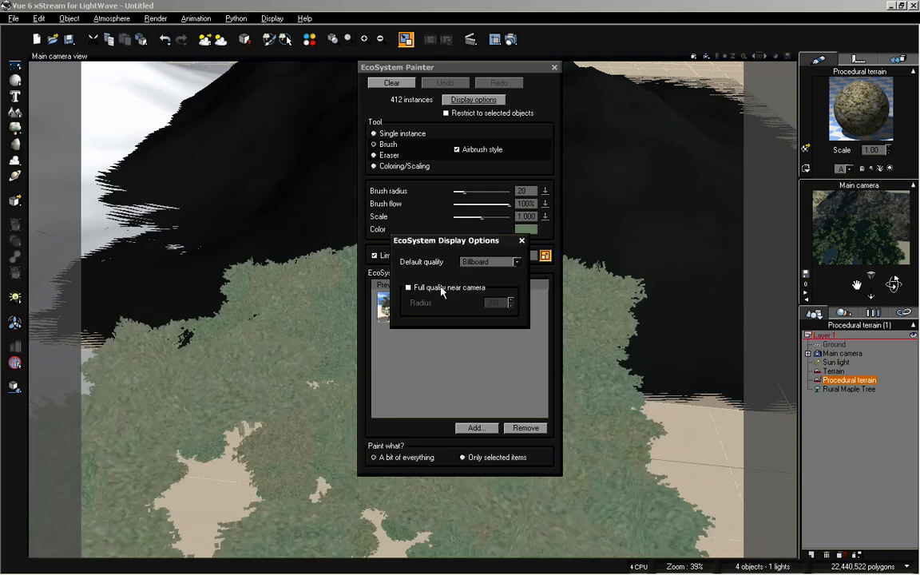
# - Try full quality near the camera with an adjusted radius, turn it off and close the EcoSystem Painter
pyautogui.click(441, 289)
pyautogui.click(508, 303)
pyautogui.moveTo(511, 302); pyautogui.dragTo(510, 292)
pyautogui.moveTo(511, 302); pyautogui.dragTo(511, 309)
pyautogui.click(408, 287)
pyautogui.click(521, 242)
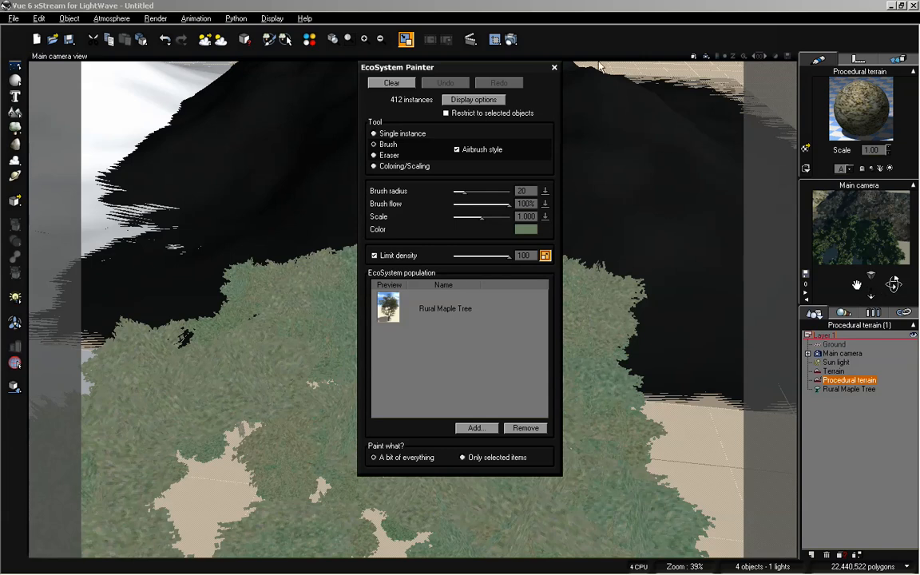
pyautogui.click(554, 68)
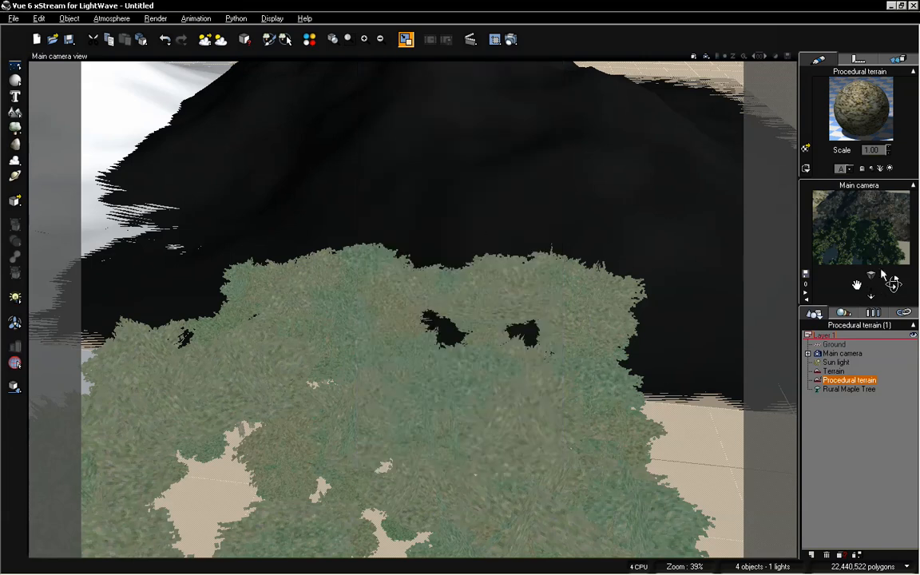
# - Inspect the billboard trees in Vue and LightWave, and review the Vue 6 xStream settings
pyautogui.moveTo(871, 289); pyautogui.dragTo(856, 268)
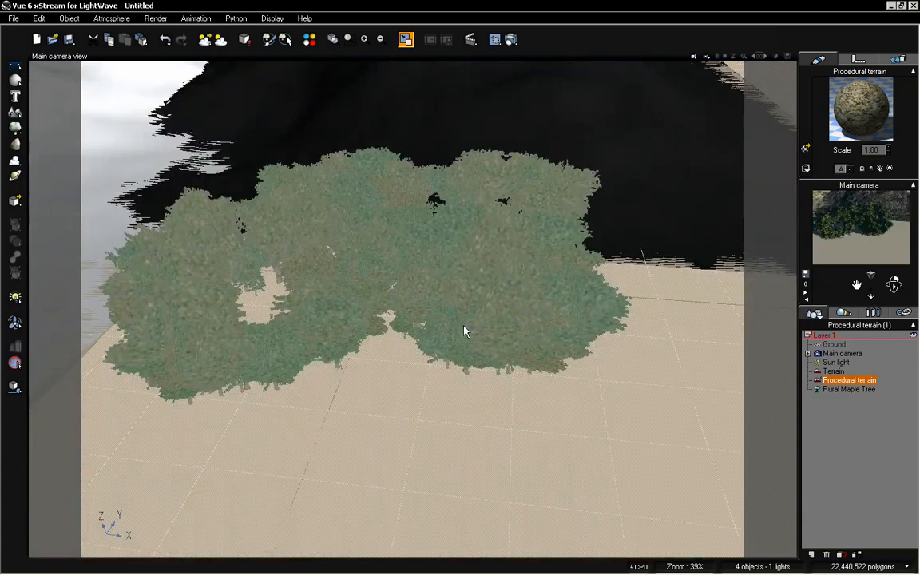
pyautogui.hotkey('alt', 'Tab')
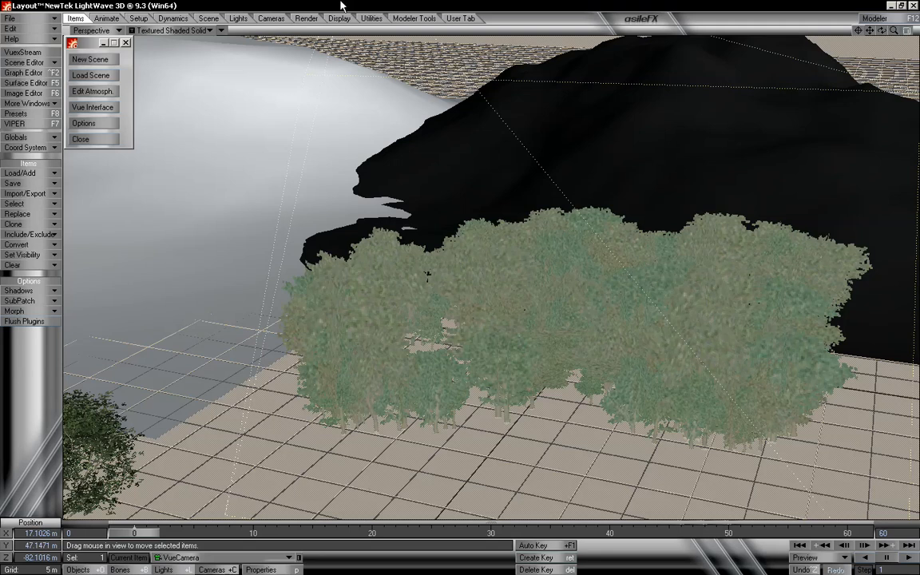
pyautogui.click(89, 123)
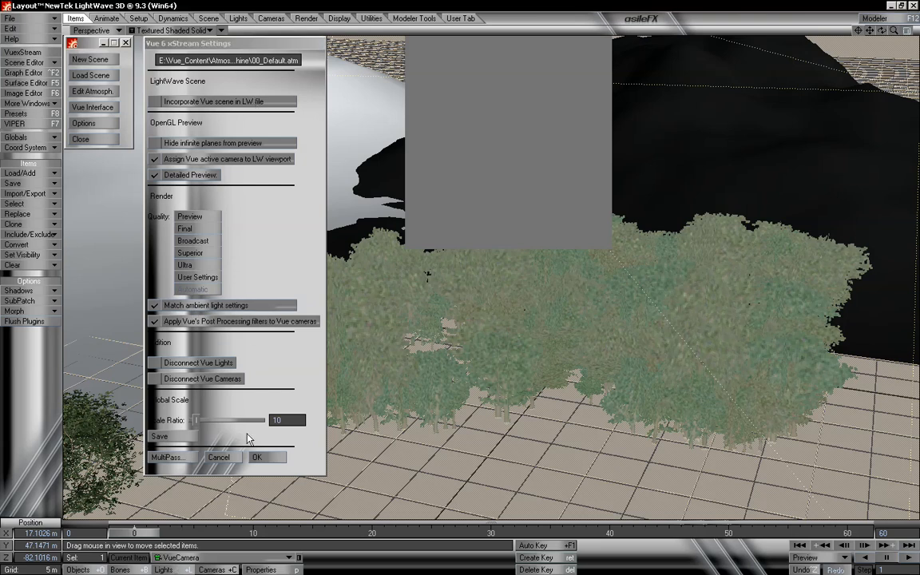
pyautogui.click(258, 457)
# - Review VueLight's basic, shadow and object-exclusion properties, then close the Light Properties
pyautogui.click(166, 570)
pyautogui.click(260, 569)
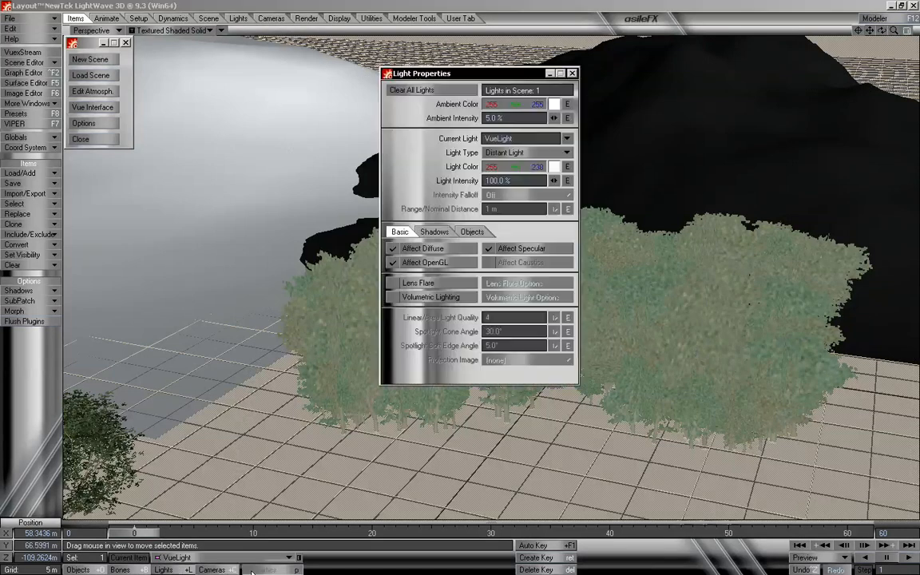
pyautogui.moveTo(497, 79); pyautogui.dragTo(494, 69)
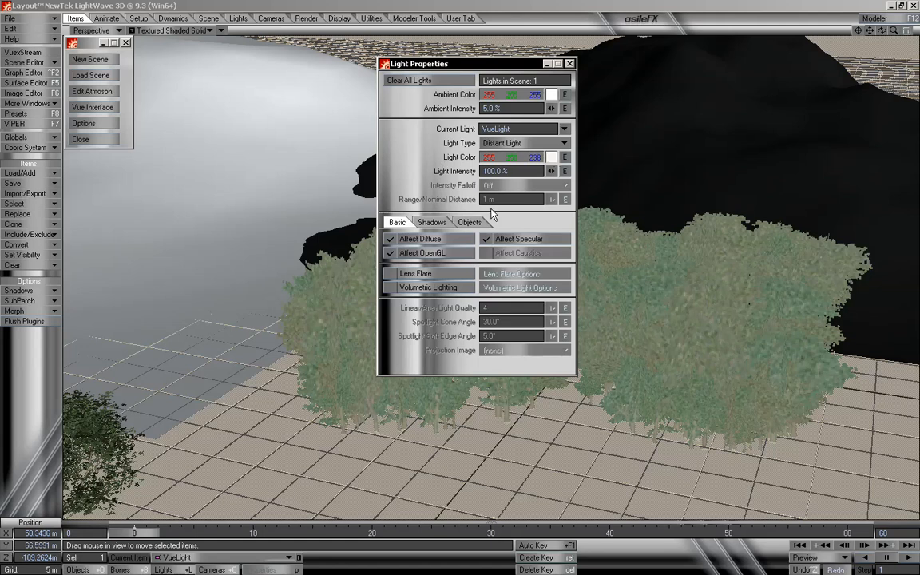
pyautogui.click(465, 223)
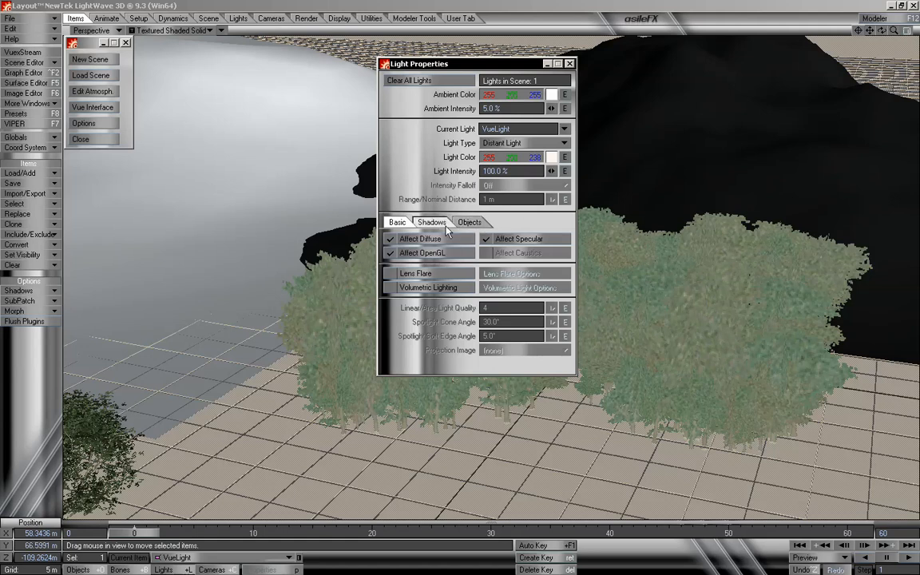
pyautogui.click(431, 223)
pyautogui.click(399, 222)
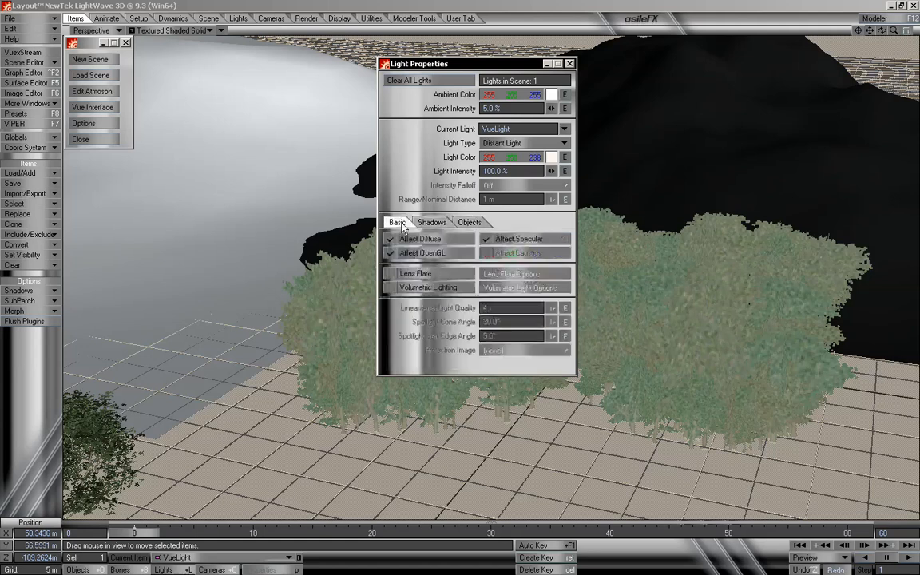
pyautogui.click(469, 223)
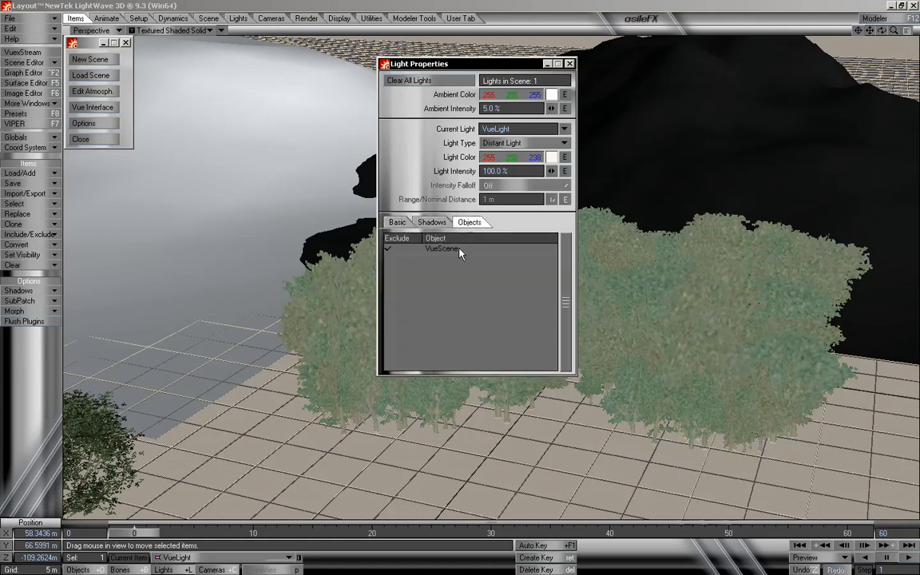
pyautogui.click(403, 223)
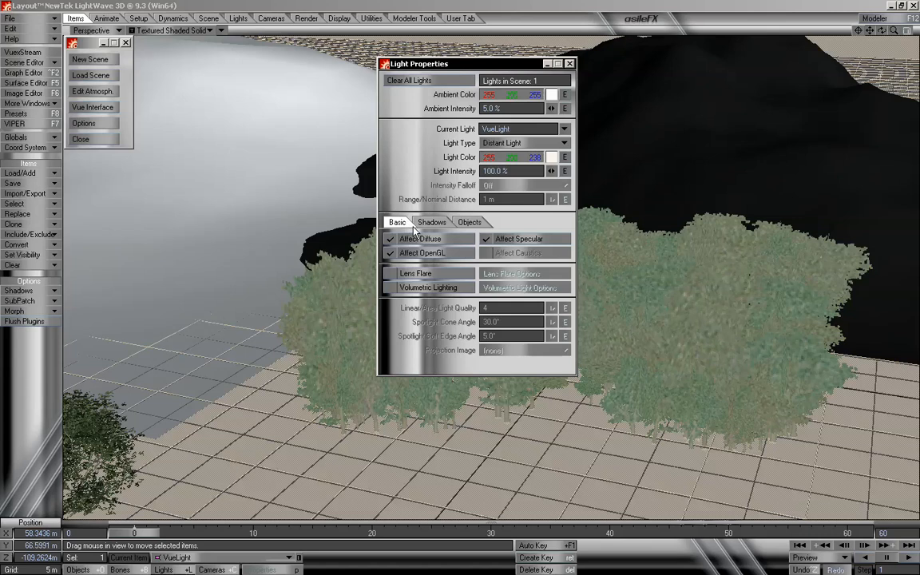
pyautogui.click(569, 63)
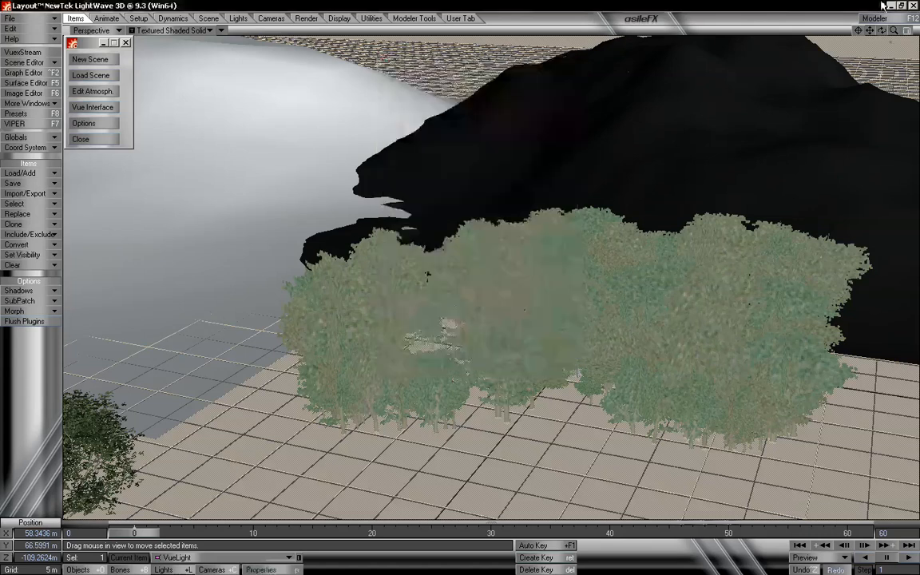
# - View the Vue light and camera from farther out, and toggle Disconnect Vue Cameras on and back off in the xStream settings
pyautogui.moveTo(894, 30)
pyautogui.mouseDown()
pyautogui.moveTo(875, 31)
pyautogui.moveTo(885, 31)
pyautogui.mouseUp()
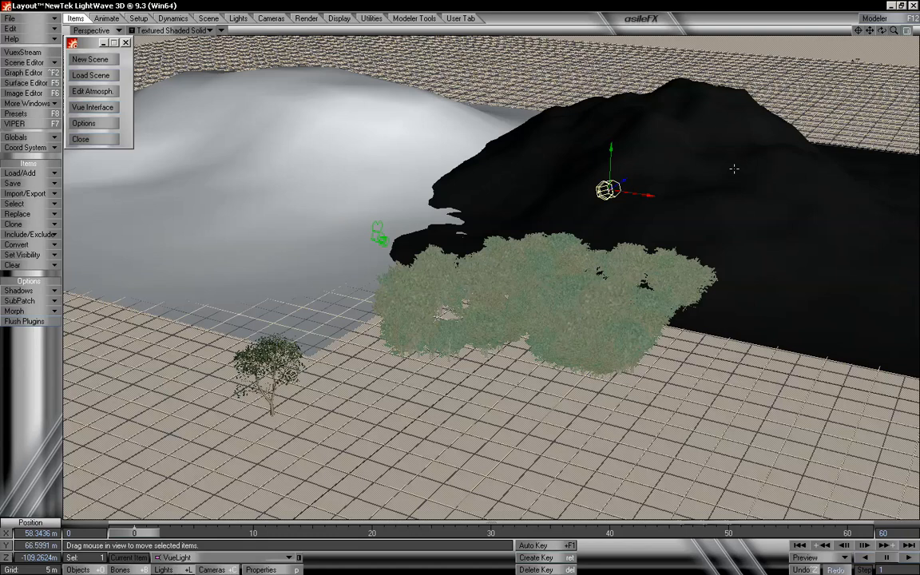
pyautogui.moveTo(882, 31); pyautogui.dragTo(894, 32)
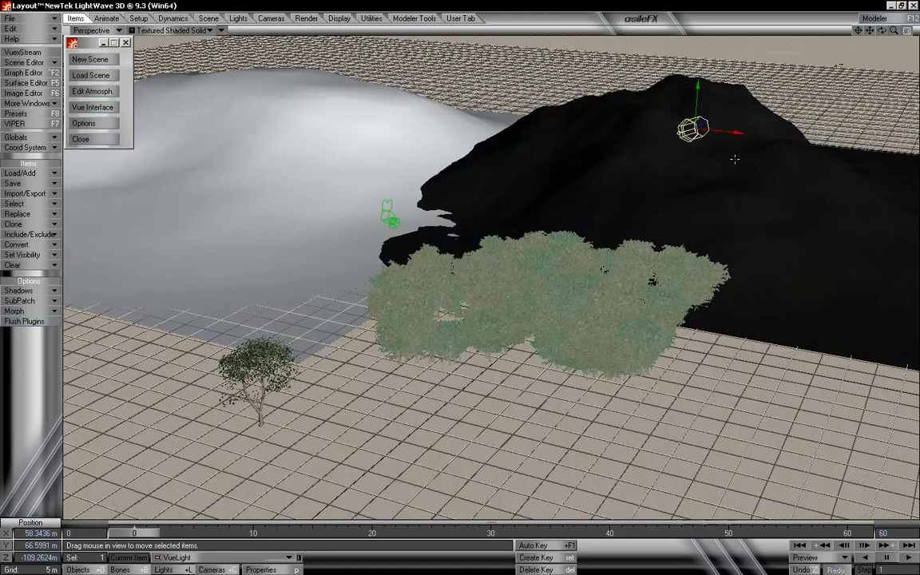
pyautogui.click(107, 107)
pyautogui.click(190, 217)
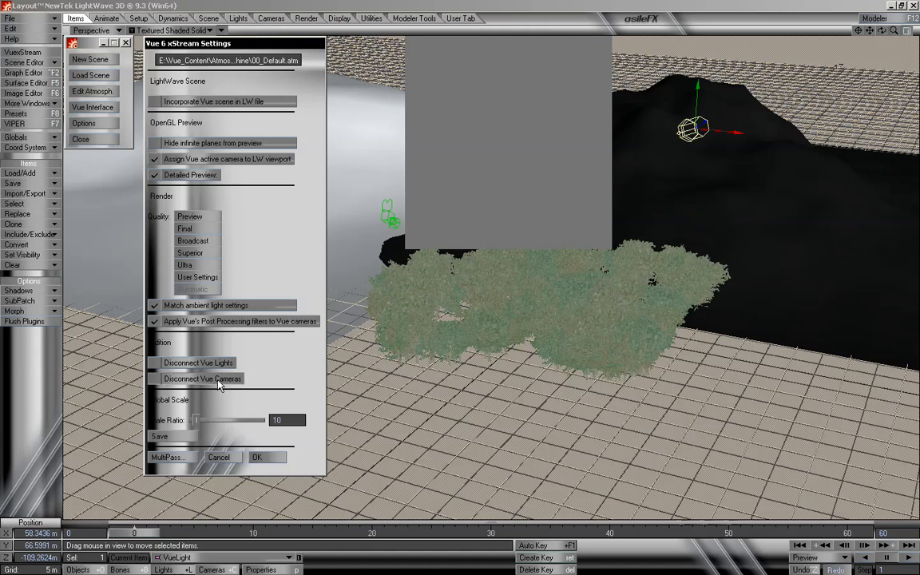
pyautogui.click(191, 379)
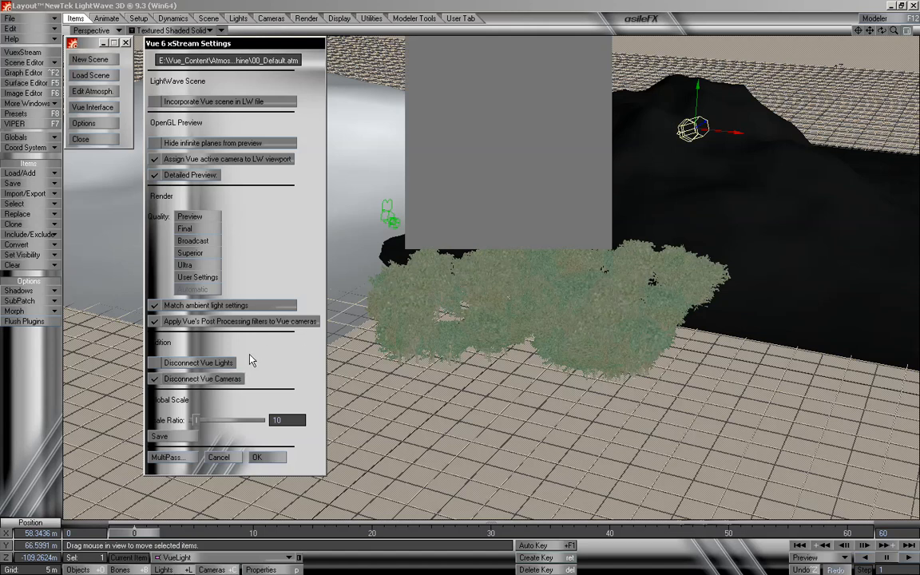
pyautogui.click(240, 379)
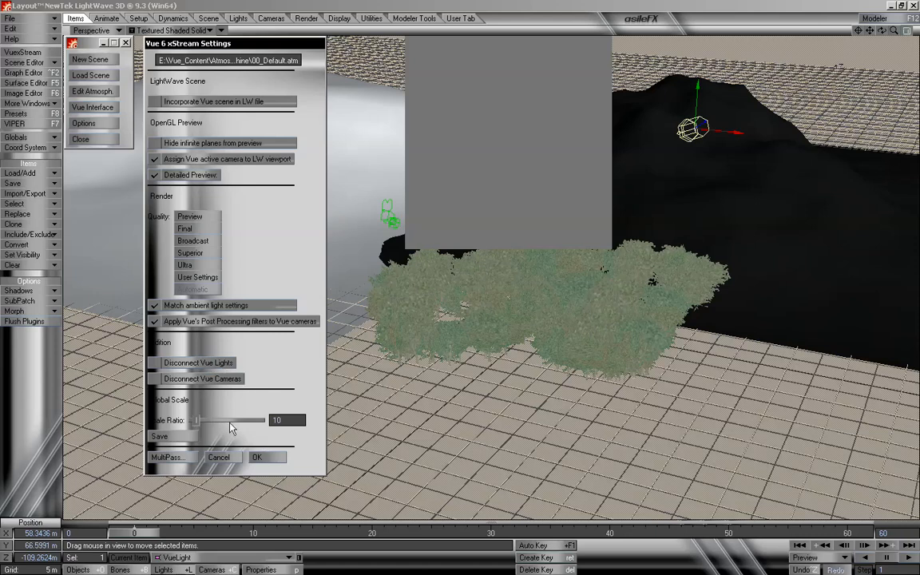
# - Open the G-Buffer / Multi-Pass options, enable Generate Multi-Pass Buffer, and examine the rendering components, extra components and object masks
pyautogui.click(169, 458)
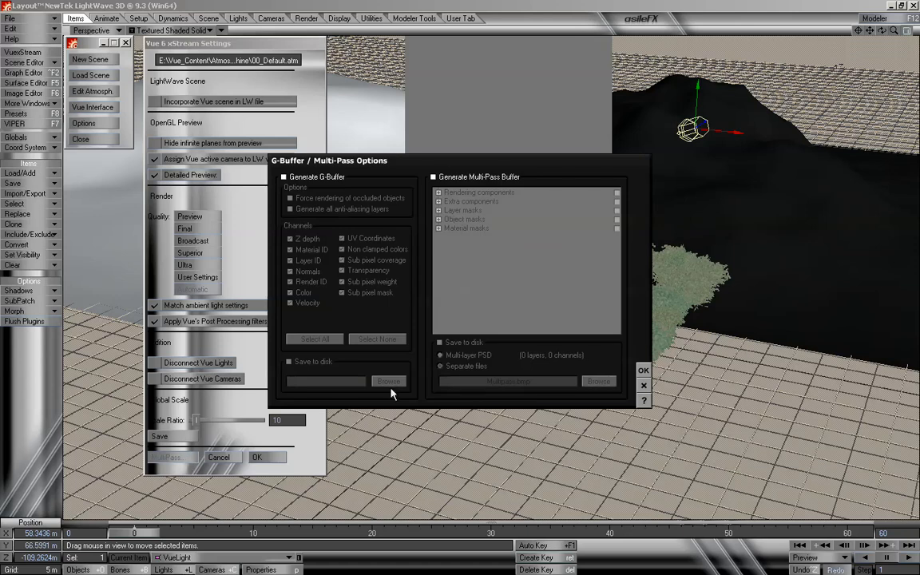
pyautogui.moveTo(446, 166); pyautogui.dragTo(504, 46)
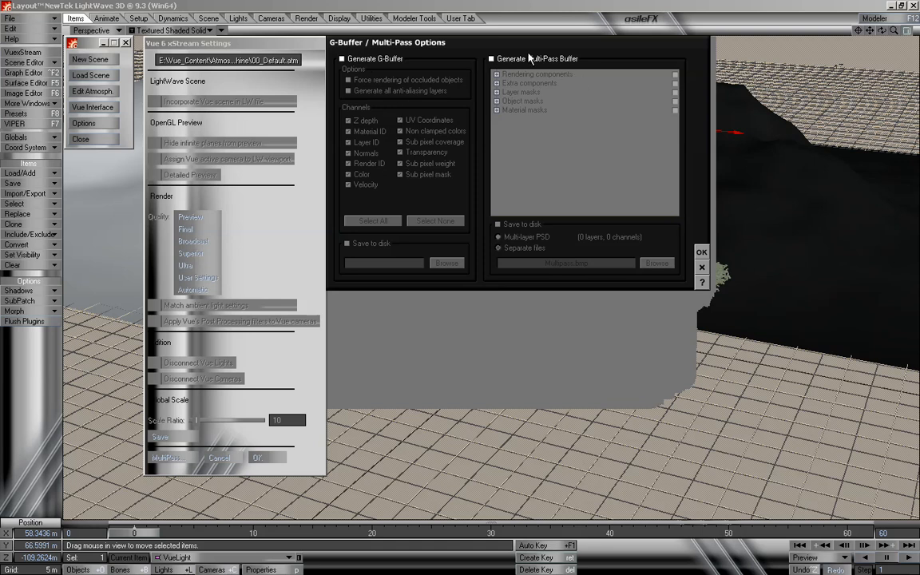
pyautogui.click(491, 58)
pyautogui.click(497, 83)
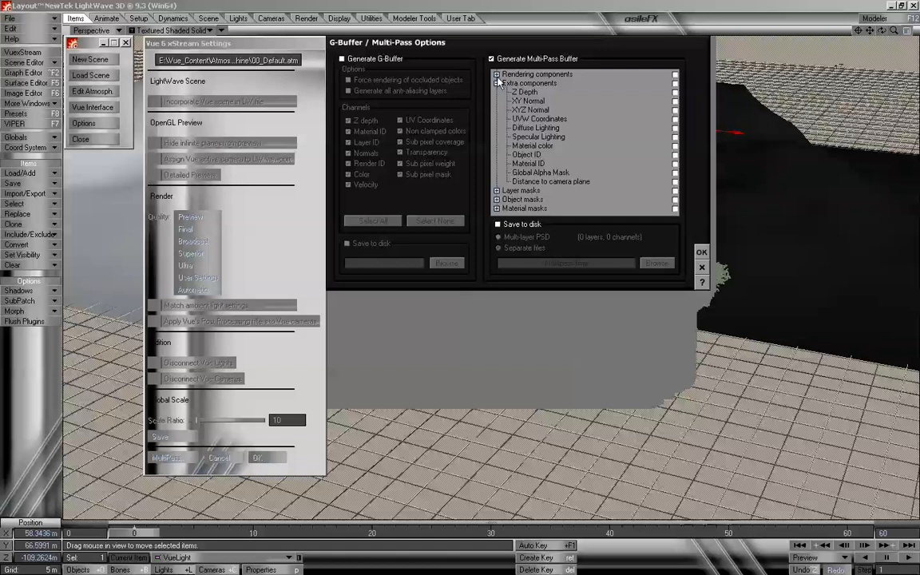
pyautogui.click(497, 83)
pyautogui.click(498, 75)
pyautogui.click(497, 75)
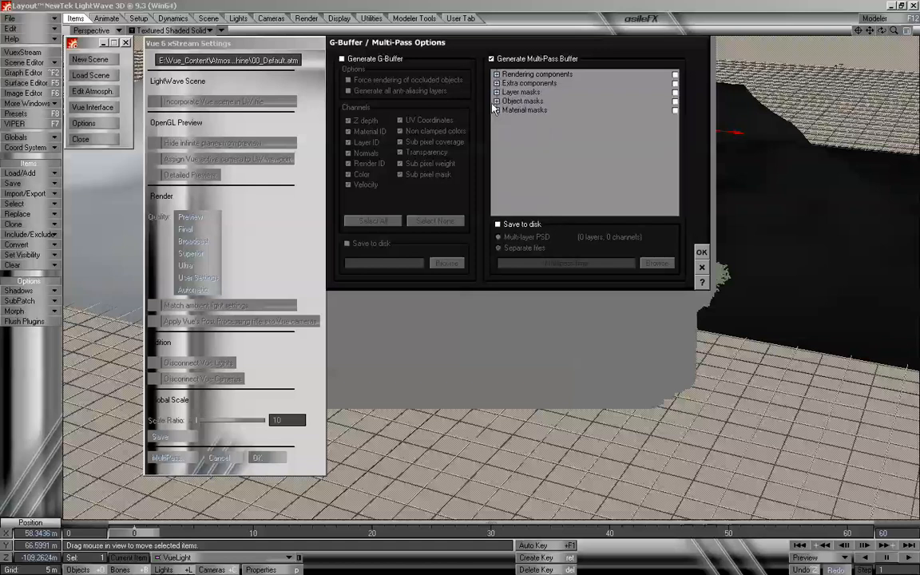
pyautogui.click(496, 100)
pyautogui.click(496, 101)
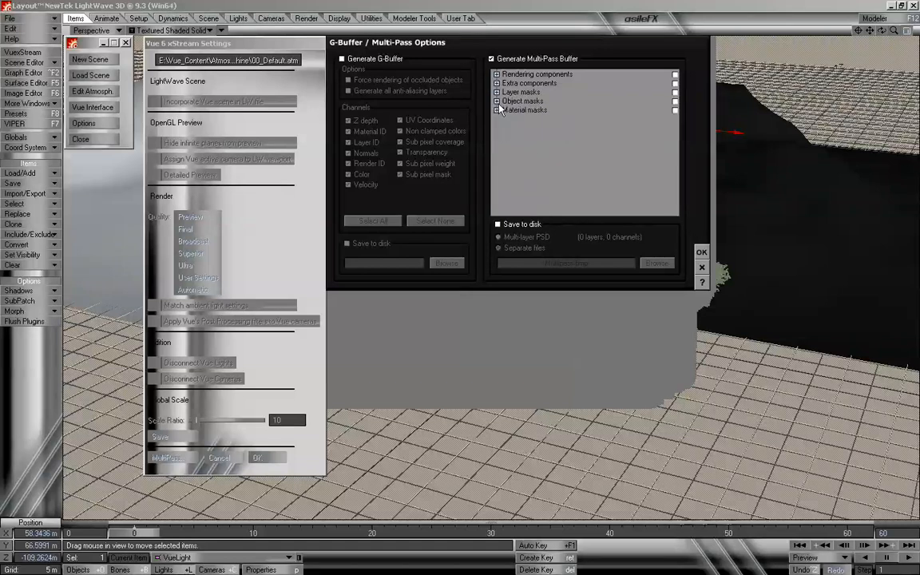
# - Turn Generate Multi-Pass Buffer off, then accept the multi-pass options and the Vue 6 xStream settings
pyautogui.click(491, 59)
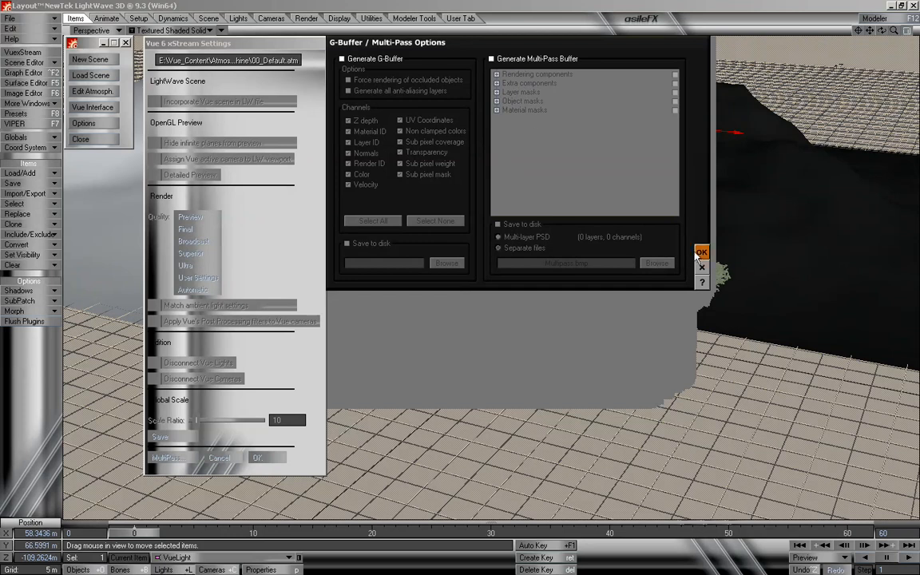
pyautogui.click(701, 252)
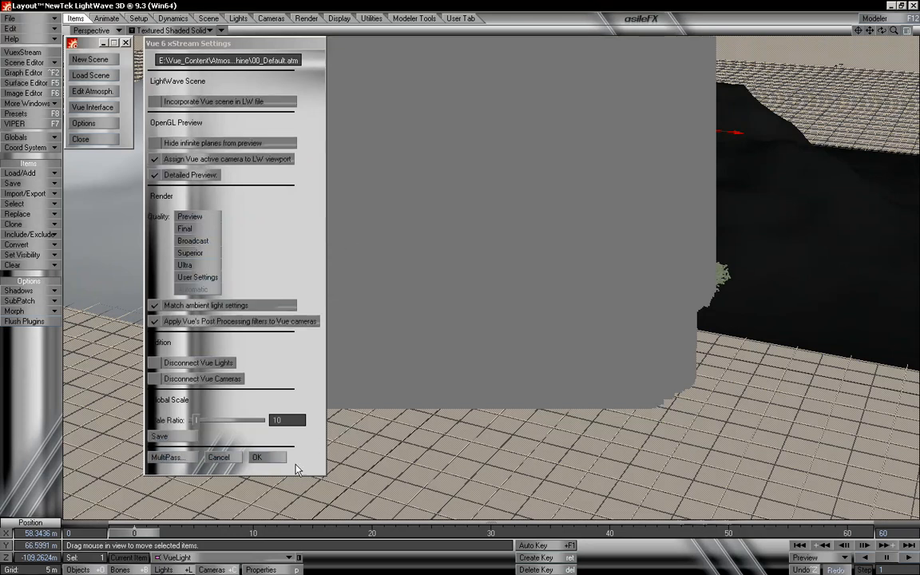
pyautogui.click(264, 457)
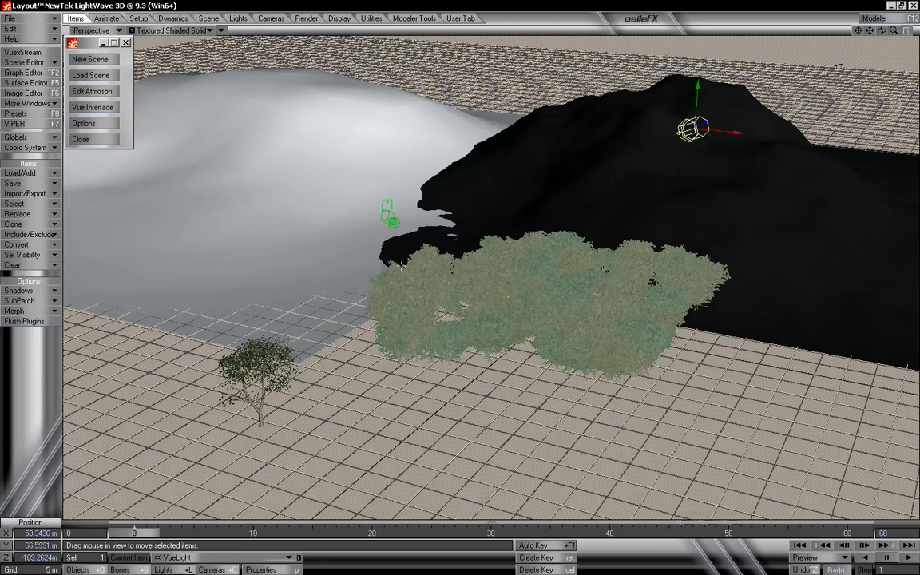